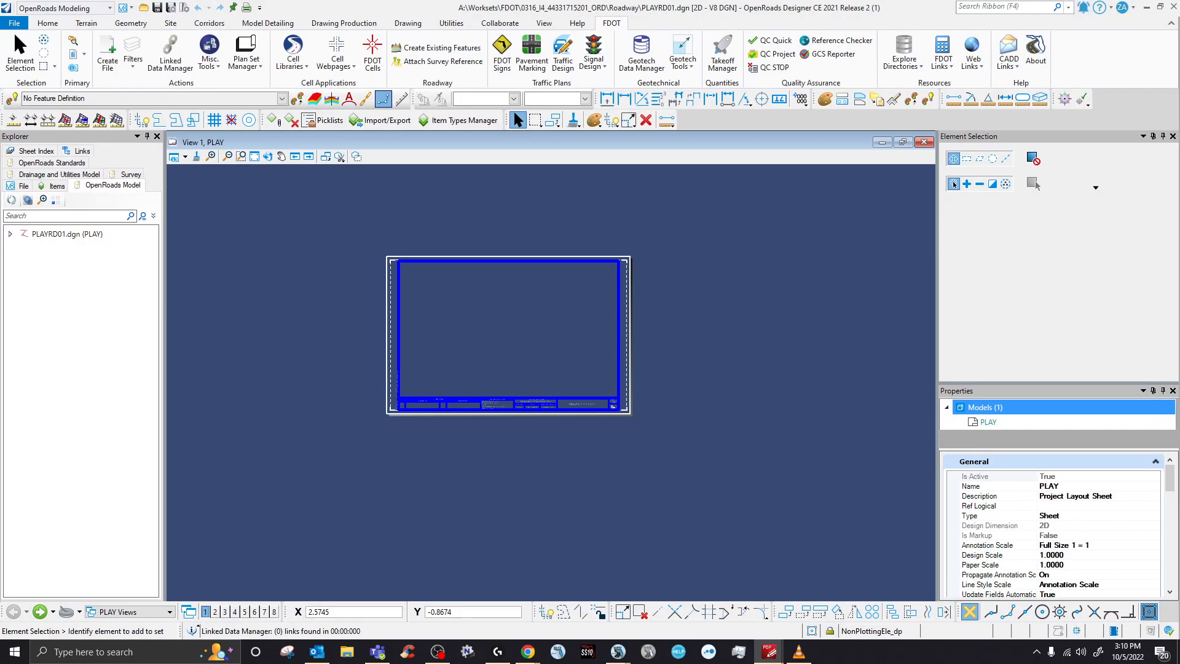
{"action": "left_click_drag", "start_coordinate": [1179, 313], "coordinate": [324, 136]}
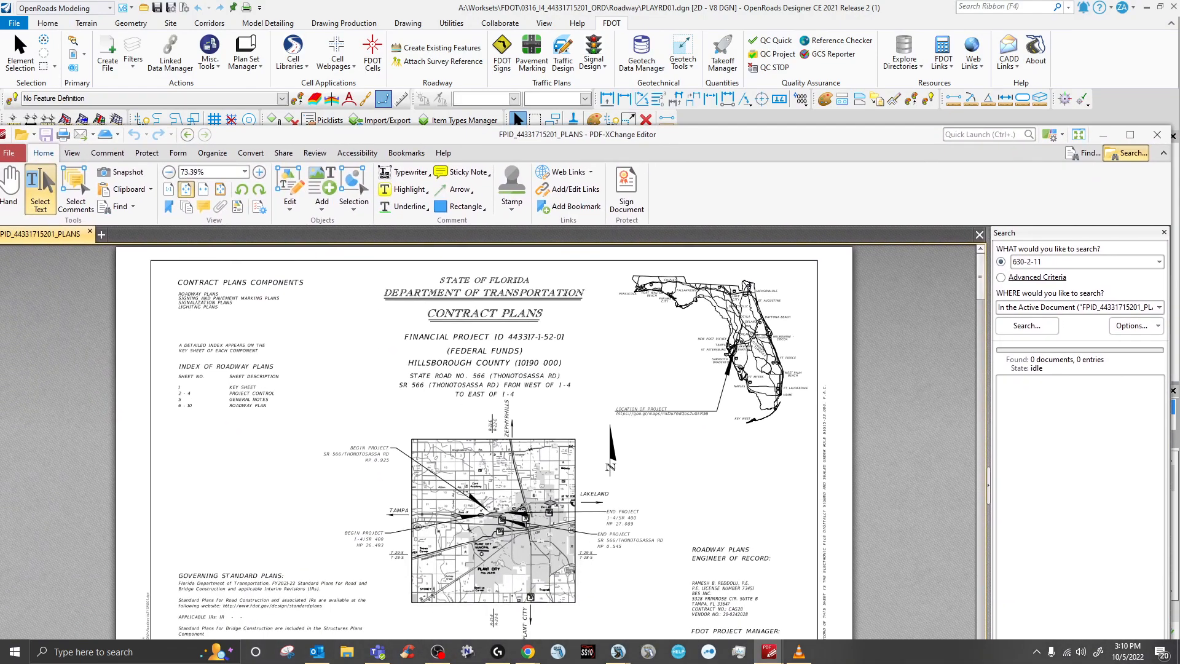
{"action": "double_click", "coordinate": [324, 136]}
{"action": "scroll", "coordinate": [306, 326], "scroll_direction": "down", "scroll_amount": 1}
{"action": "scroll", "coordinate": [305, 325], "scroll_direction": "up", "scroll_amount": 1}
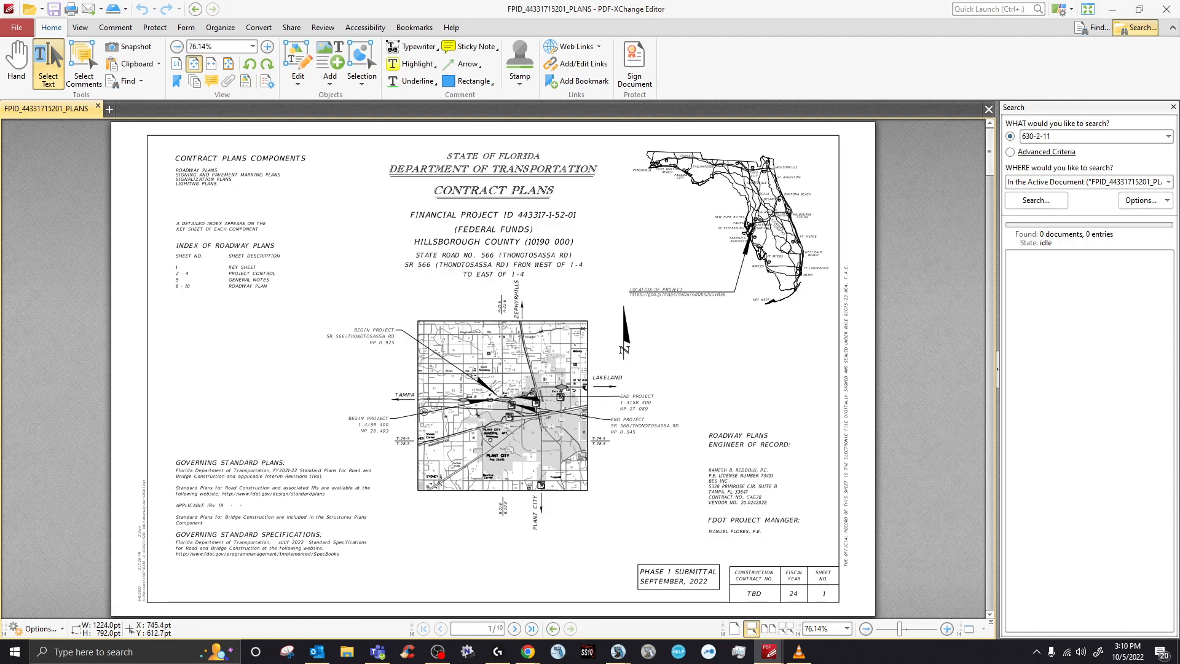
- Switch to the Chrome window with the FDOT Design Manual and find the Part 3 Plans Production chapter list
{"action": "mouse_move", "coordinate": [527, 652]}
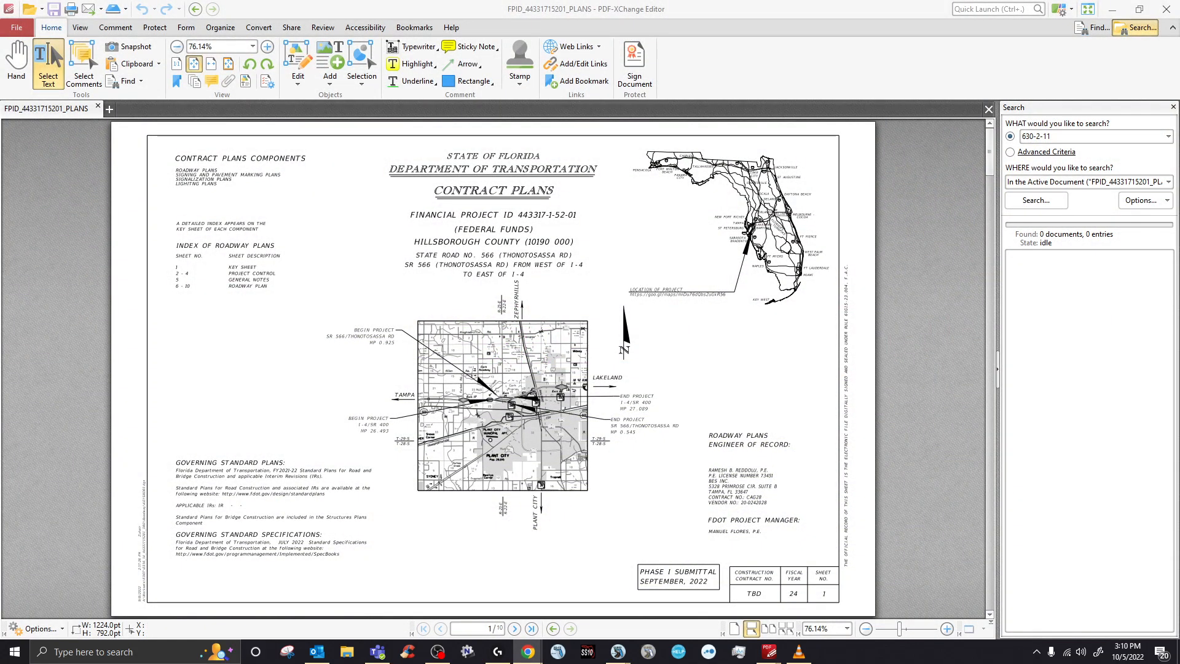
{"action": "left_click_drag", "start_coordinate": [1179, 311], "coordinate": [236, 93]}
{"action": "scroll", "coordinate": [585, 360], "scroll_direction": "up", "scroll_amount": 20}
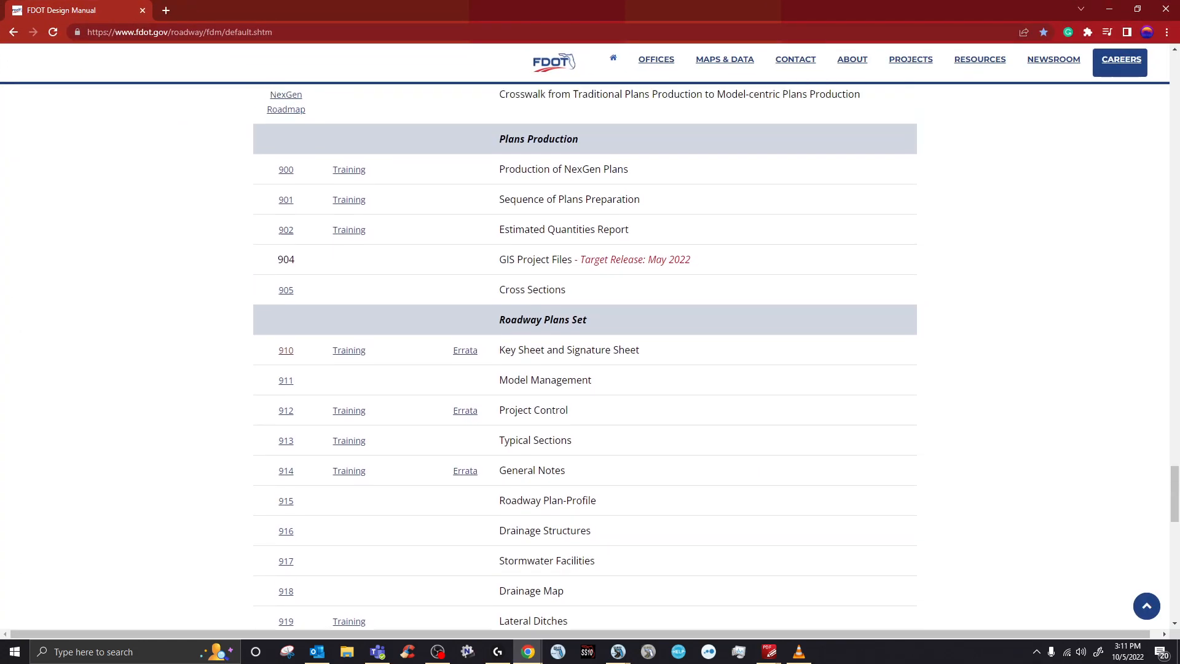
{"action": "scroll", "coordinate": [585, 360], "scroll_direction": "up", "scroll_amount": 4}
{"action": "scroll", "coordinate": [585, 360], "scroll_direction": "down", "scroll_amount": 1}
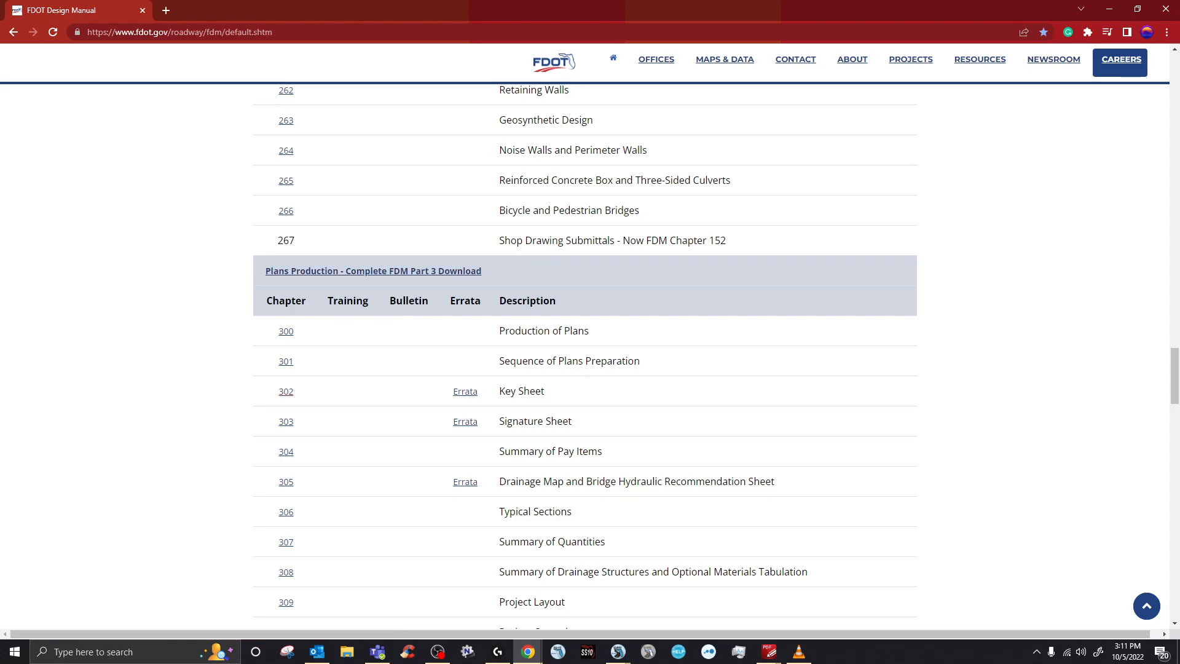
- Open the chapter 302 Key Sheet PDF and examine the sample key sheet on page 9
{"action": "left_click", "coordinate": [286, 391]}
{"action": "left_click_drag", "start_coordinate": [178, 210], "coordinate": [179, 507]}
{"action": "left_click", "coordinate": [98, 411]}
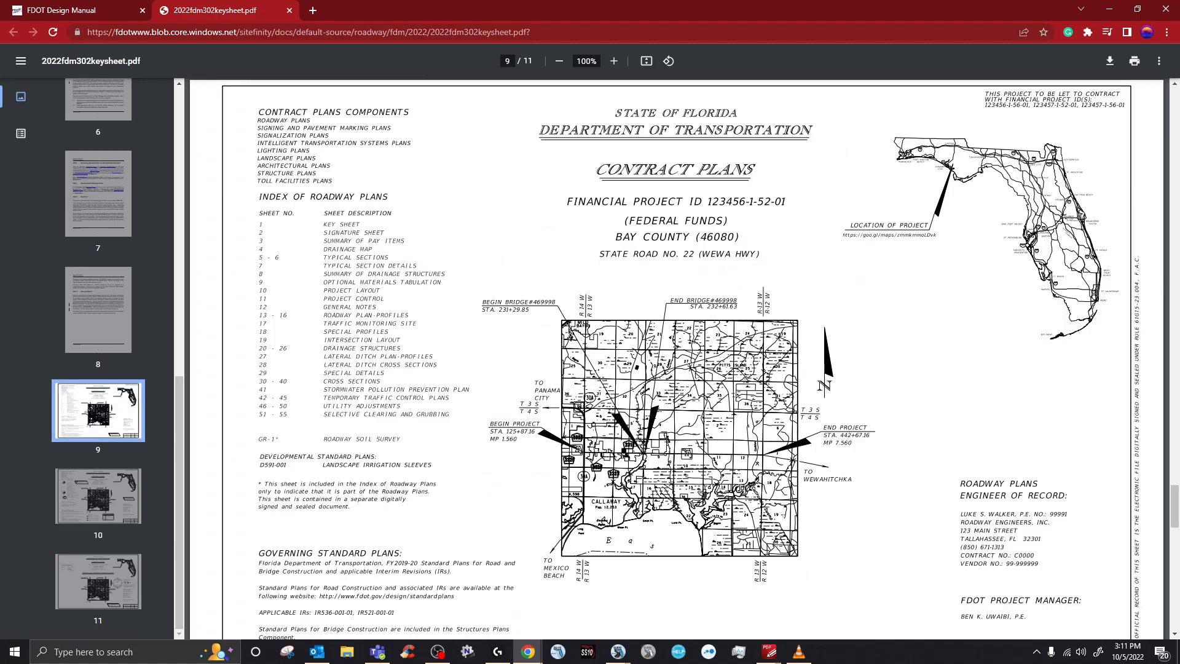
{"action": "scroll", "coordinate": [677, 357], "scroll_direction": "down", "scroll_amount": 5}
{"action": "scroll", "coordinate": [676, 357], "scroll_direction": "up", "scroll_amount": 3}
{"action": "scroll", "coordinate": [676, 357], "scroll_direction": "up", "scroll_amount": 2}
{"action": "scroll", "coordinate": [676, 356], "scroll_direction": "down", "scroll_amount": 5}
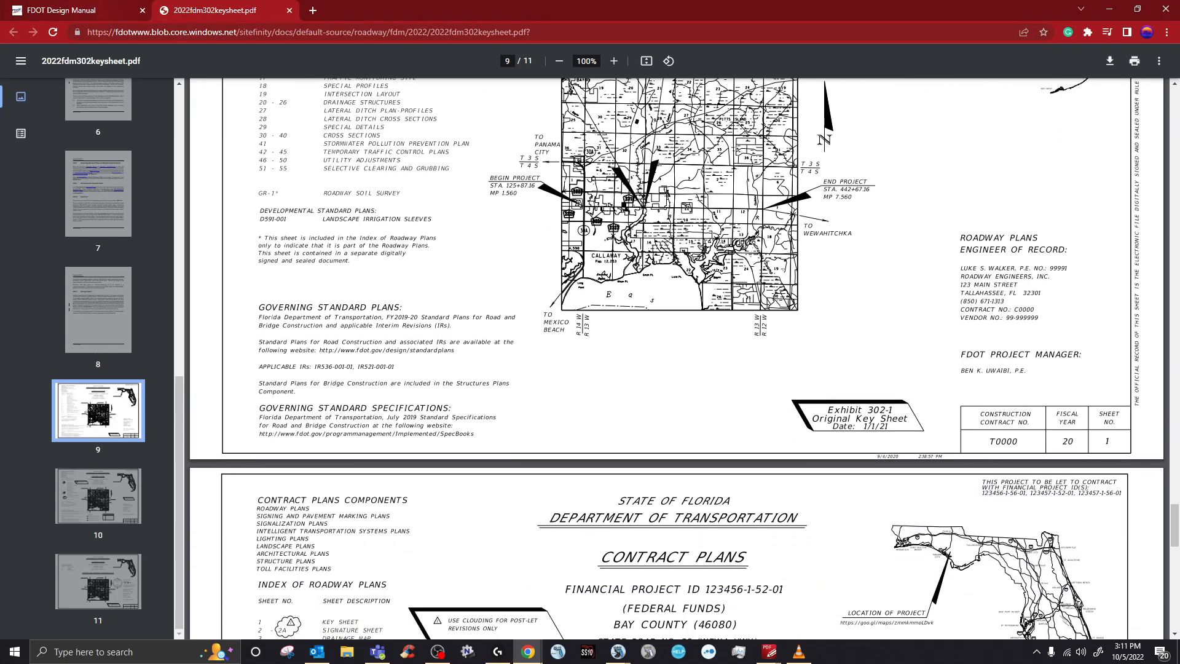
- Return to the FDOT Design Manual page and compare the NexGen Key Sheet and Signature Sheet entry with the Part 3 chapters
{"action": "key", "text": "ctrl+shift+Tab"}
{"action": "scroll", "coordinate": [584, 357], "scroll_direction": "down", "scroll_amount": 4}
{"action": "scroll", "coordinate": [584, 357], "scroll_direction": "down", "scroll_amount": 10}
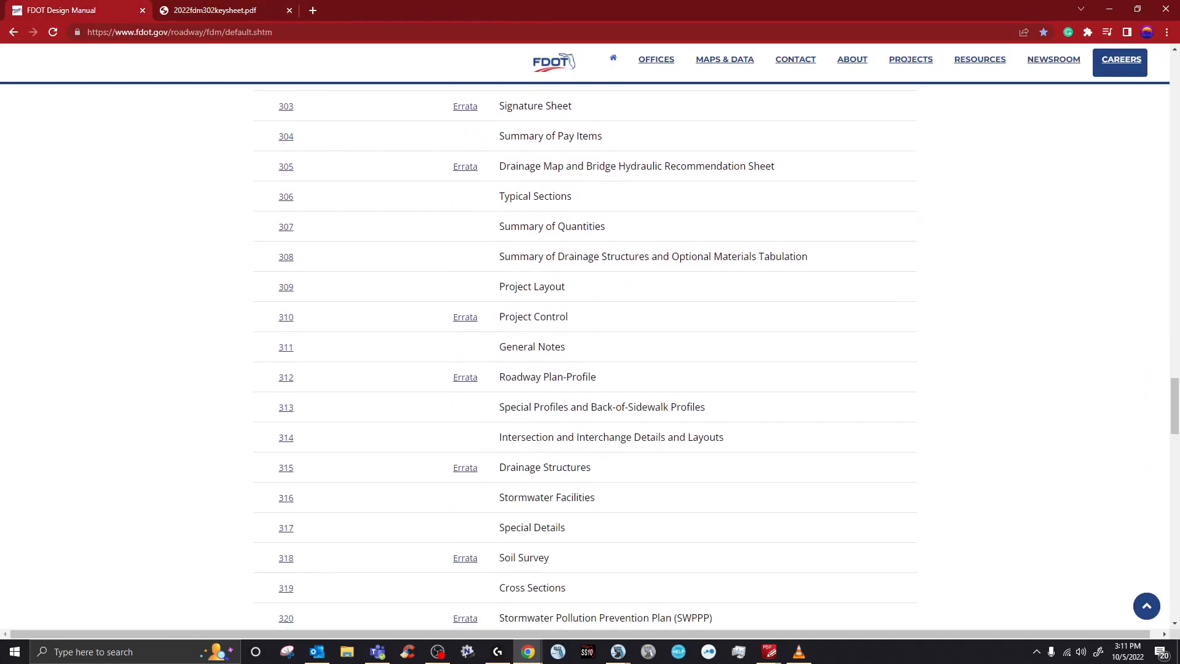
{"action": "scroll", "coordinate": [584, 357], "scroll_direction": "down", "scroll_amount": 4}
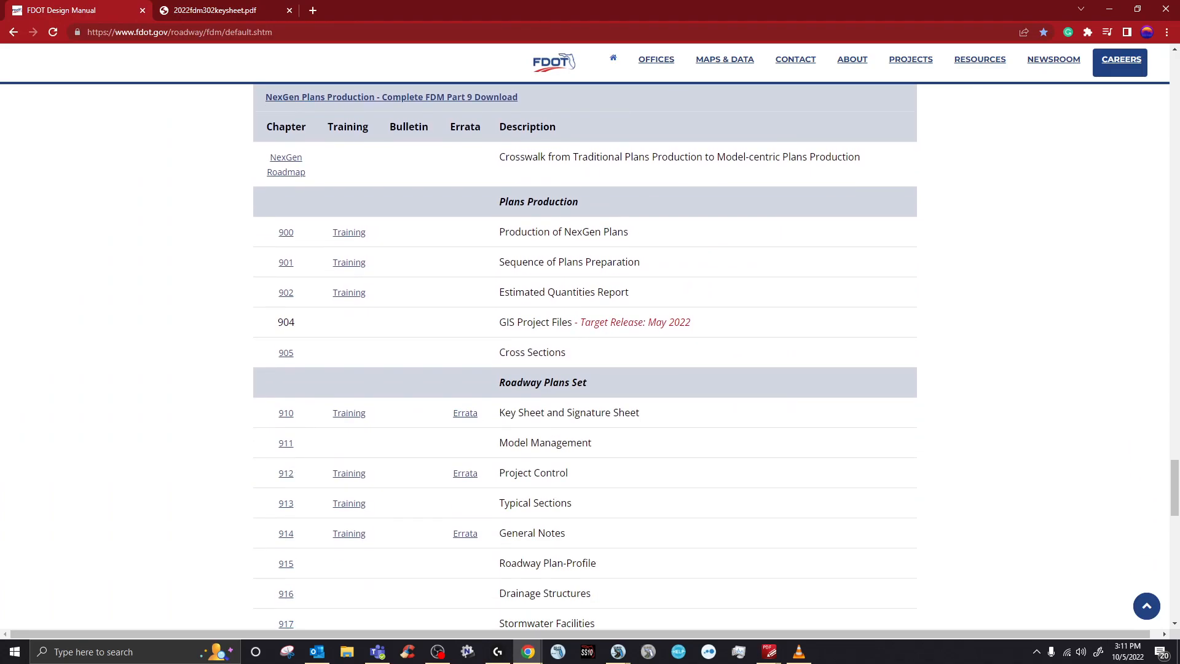
{"action": "left_click_drag", "start_coordinate": [499, 412], "coordinate": [524, 412]}
{"action": "scroll", "coordinate": [584, 357], "scroll_direction": "up", "scroll_amount": 5}
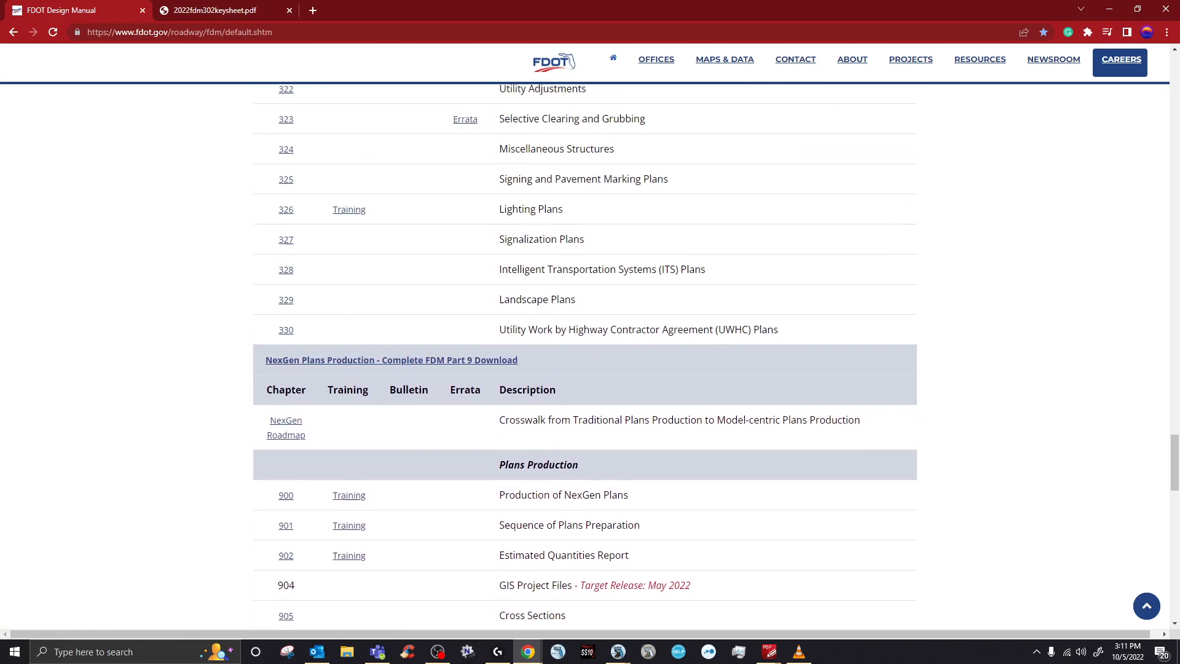
{"action": "scroll", "coordinate": [584, 356], "scroll_direction": "up", "scroll_amount": 5}
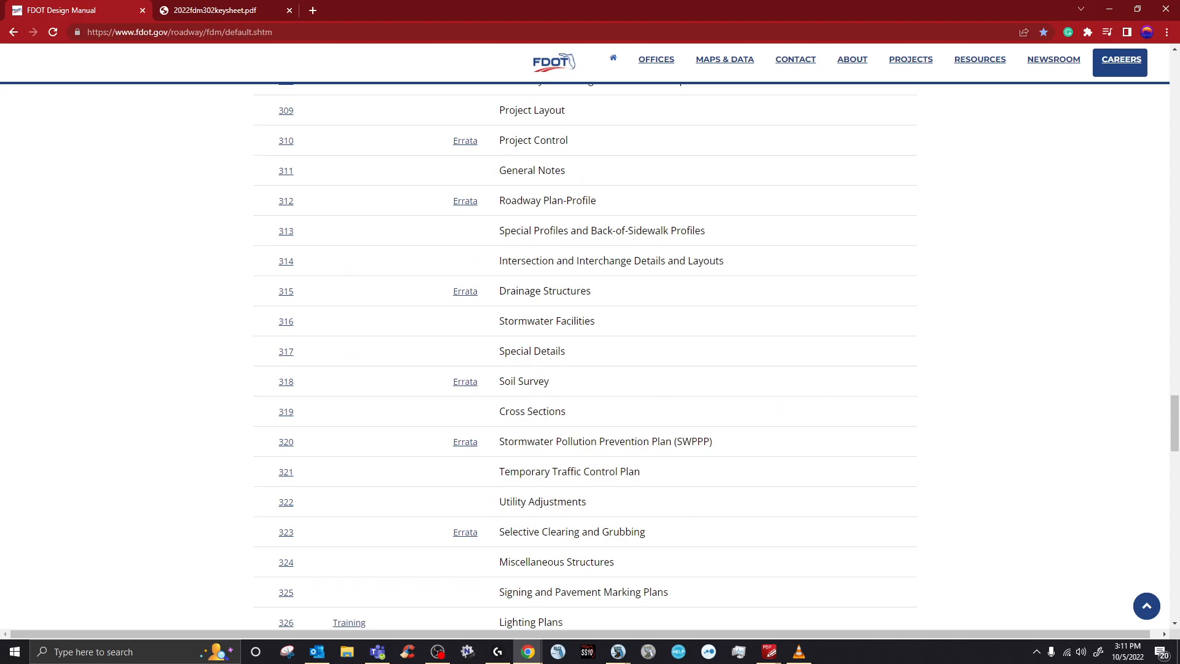
{"action": "scroll", "coordinate": [584, 356], "scroll_direction": "up", "scroll_amount": 4}
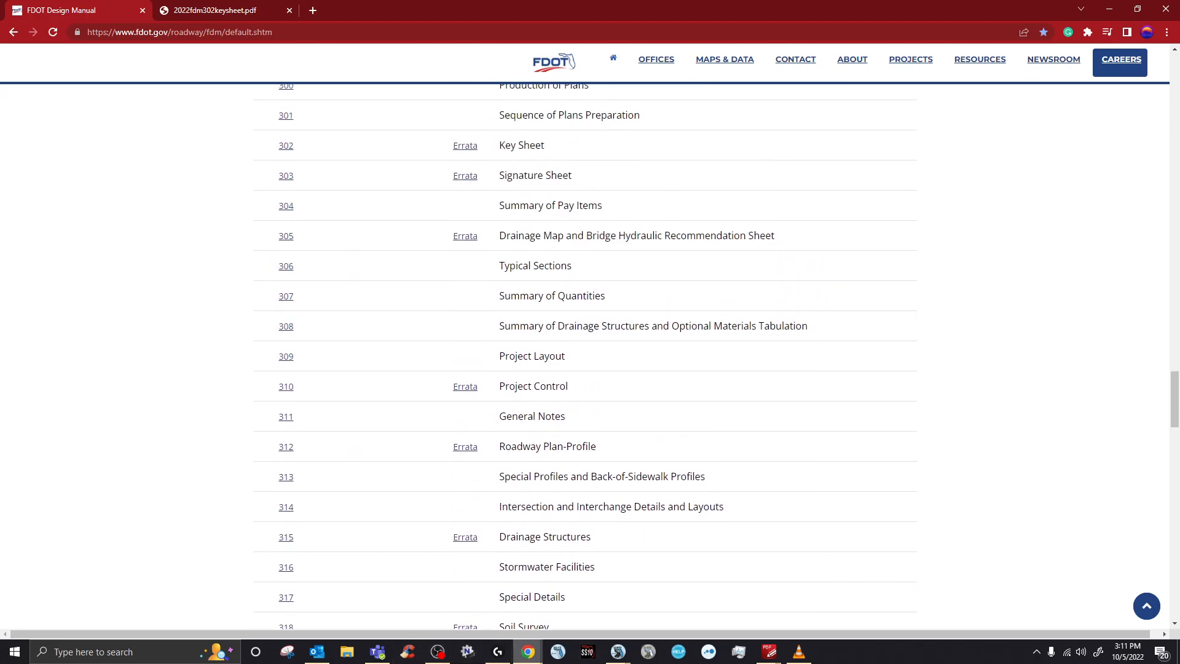
- Bring the YouTube browser window onto this screen and search for "keysheet FDOT"
{"action": "left_click", "coordinate": [528, 652]}
{"action": "left_click", "coordinate": [594, 596]}
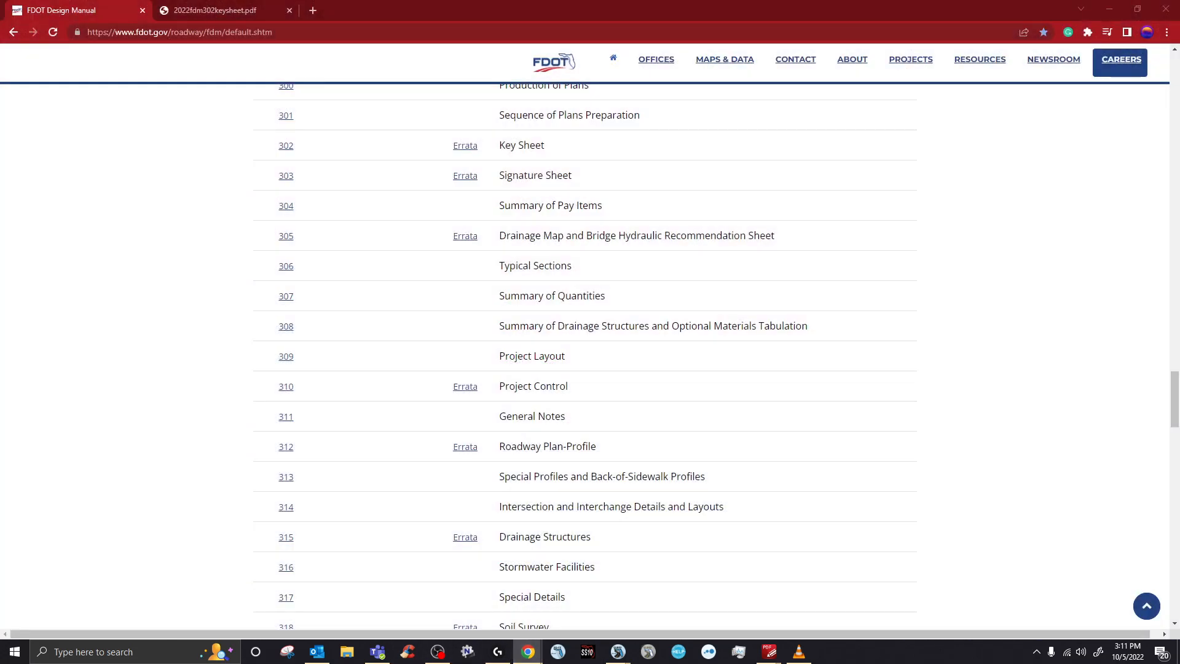
{"action": "left_click_drag", "start_coordinate": [1179, 344], "coordinate": [232, 1]}
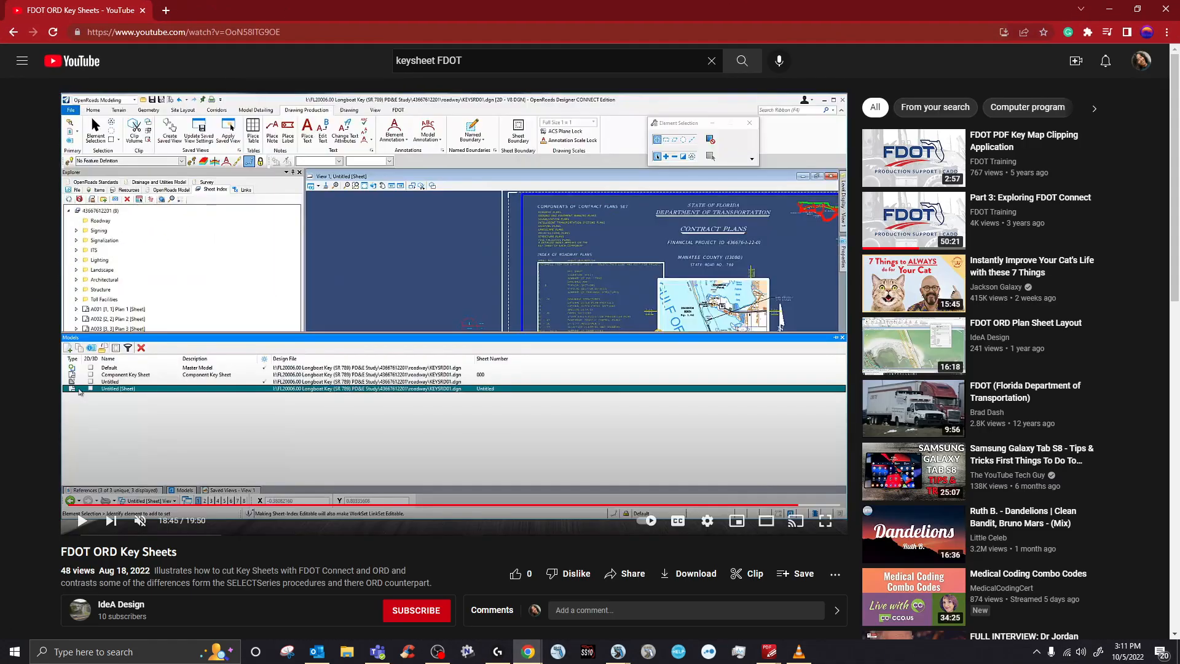
{"action": "left_click", "coordinate": [743, 61]}
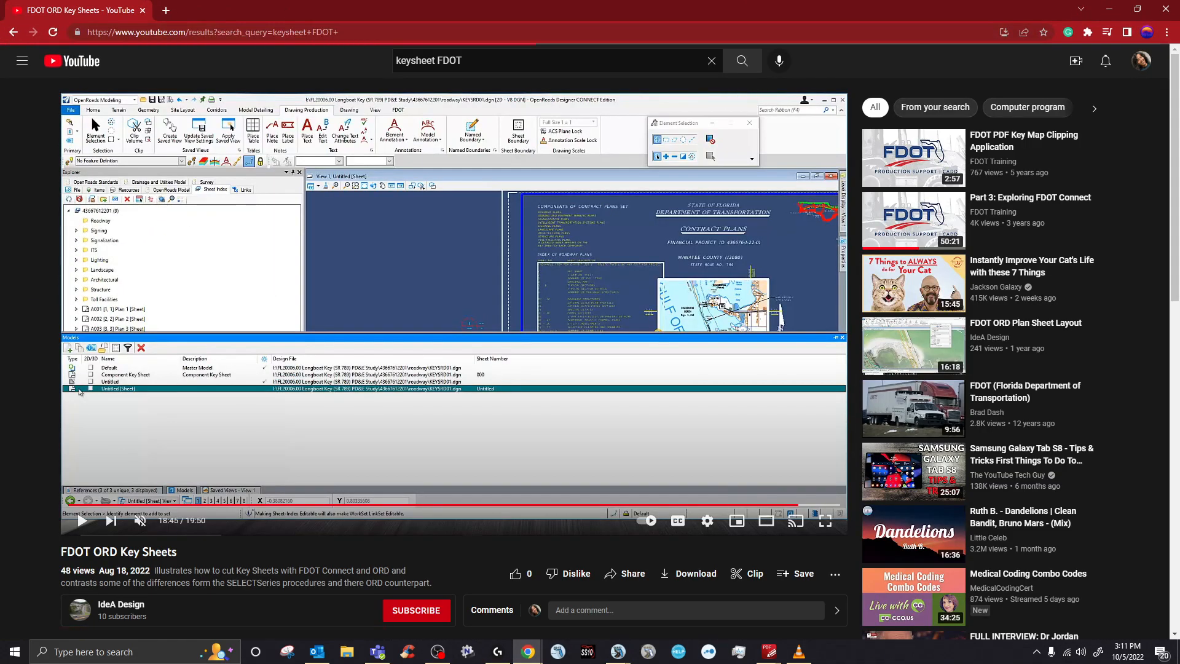
- Look through the YouTube search results for FDOT key sheet training videos
{"action": "scroll", "coordinate": [431, 246], "scroll_direction": "down", "scroll_amount": 1}
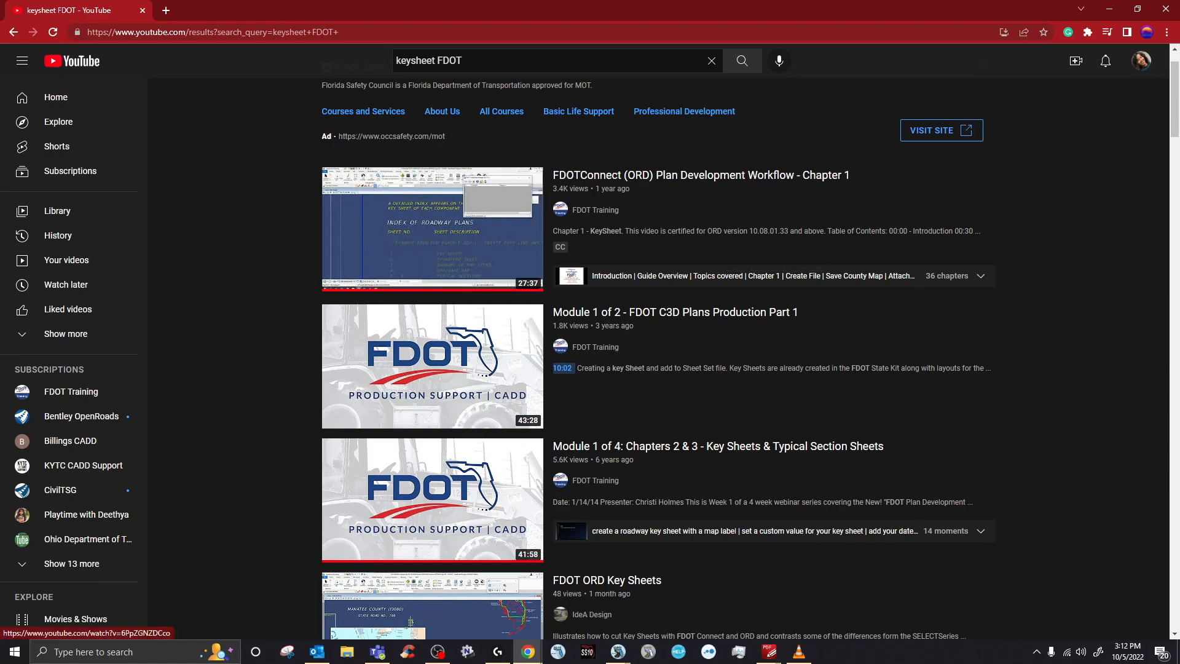
{"action": "scroll", "coordinate": [435, 599], "scroll_direction": "down", "scroll_amount": 3}
{"action": "scroll", "coordinate": [435, 599], "scroll_direction": "up", "scroll_amount": 1}
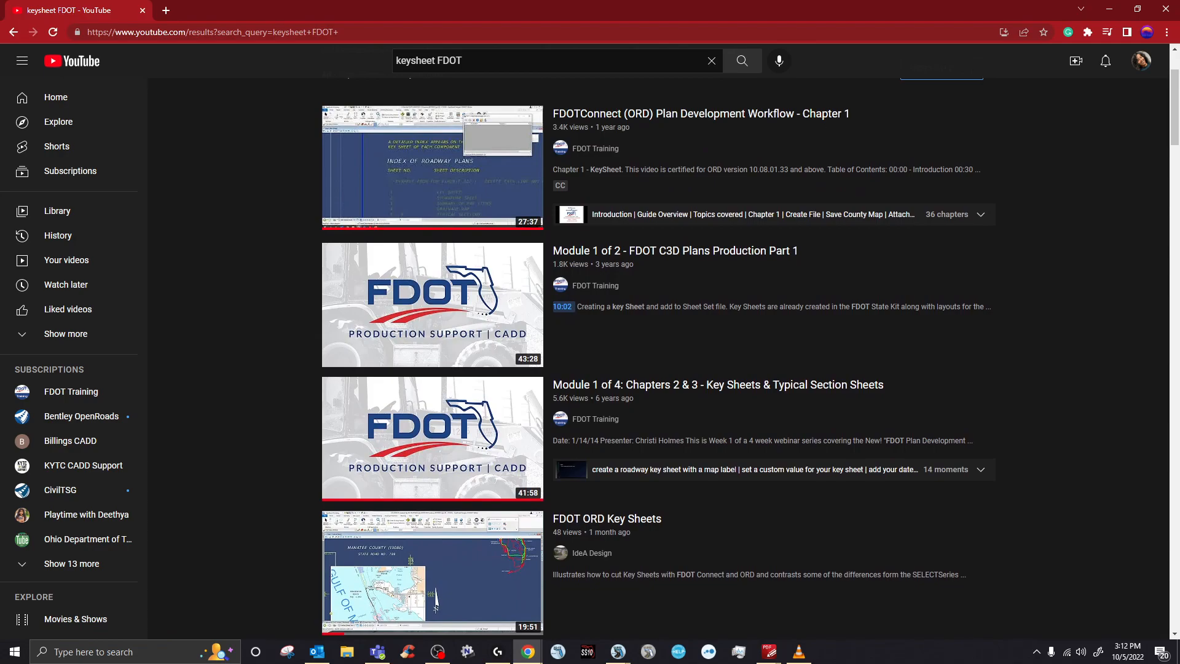
{"action": "scroll", "coordinate": [435, 600], "scroll_direction": "down", "scroll_amount": 4}
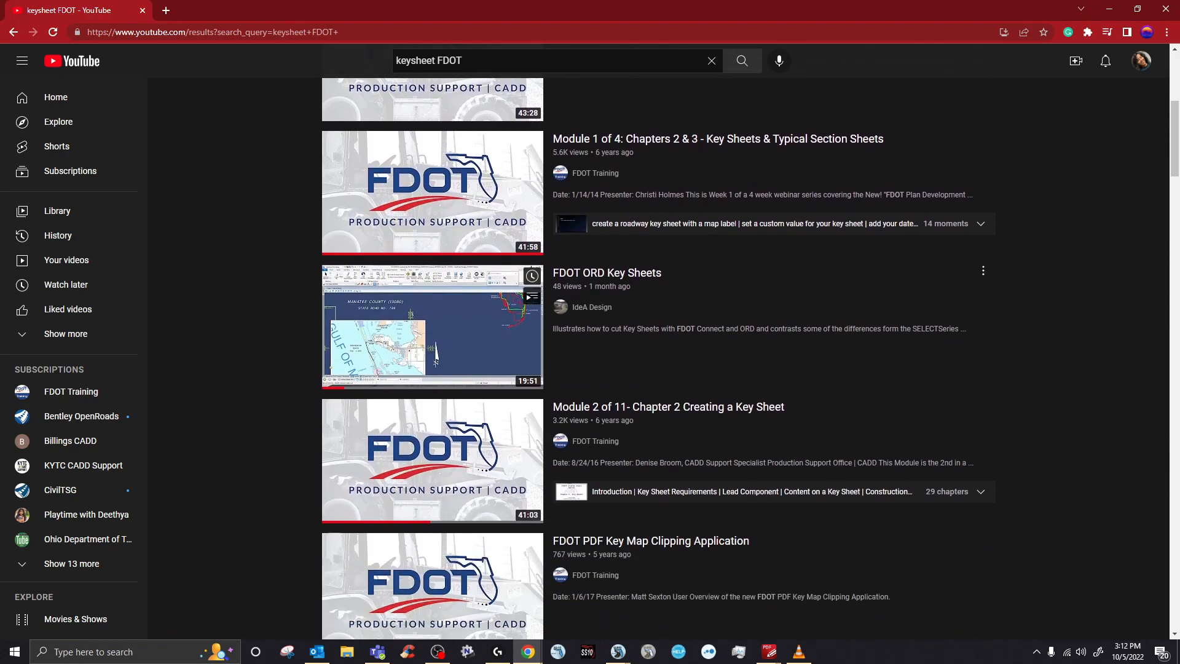
{"action": "scroll", "coordinate": [435, 353], "scroll_direction": "up", "scroll_amount": 6}
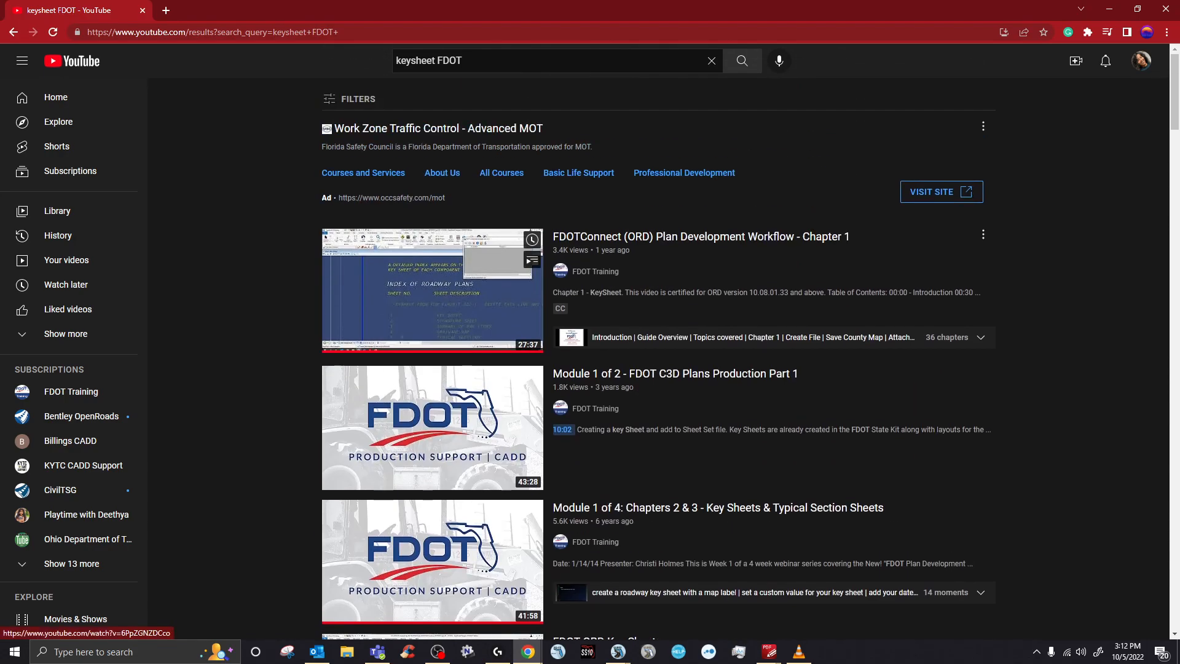
{"action": "scroll", "coordinate": [435, 353], "scroll_direction": "down", "scroll_amount": 7}
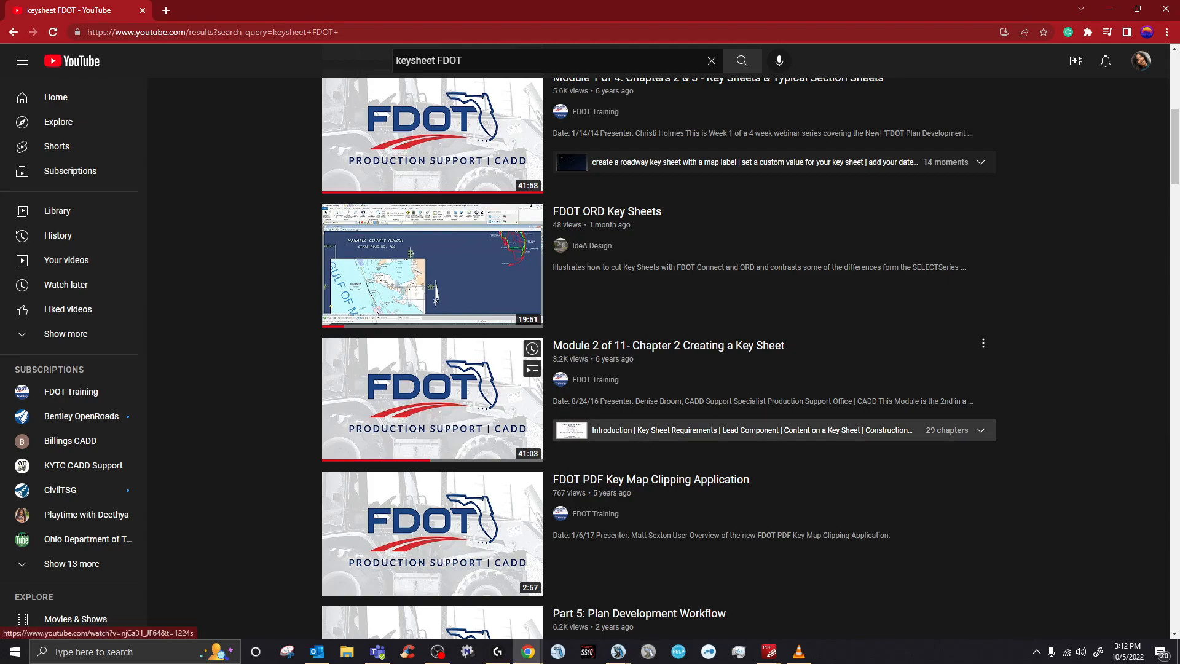
{"action": "scroll", "coordinate": [433, 400], "scroll_direction": "up", "scroll_amount": 3}
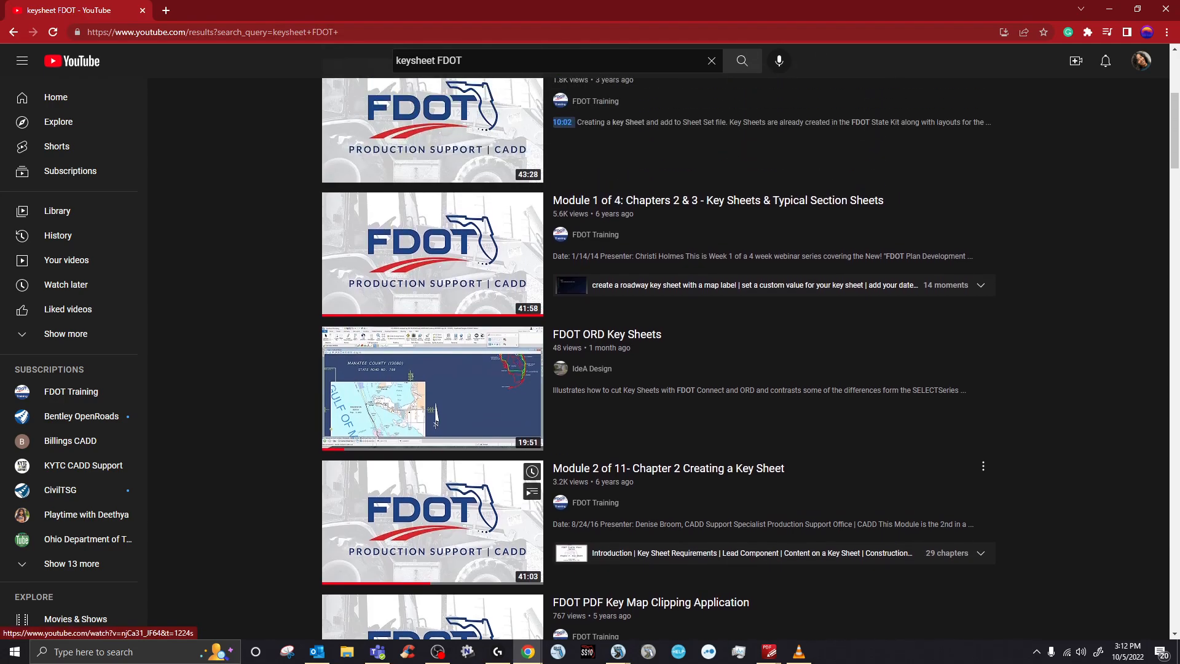
{"action": "scroll", "coordinate": [434, 399], "scroll_direction": "down", "scroll_amount": 12}
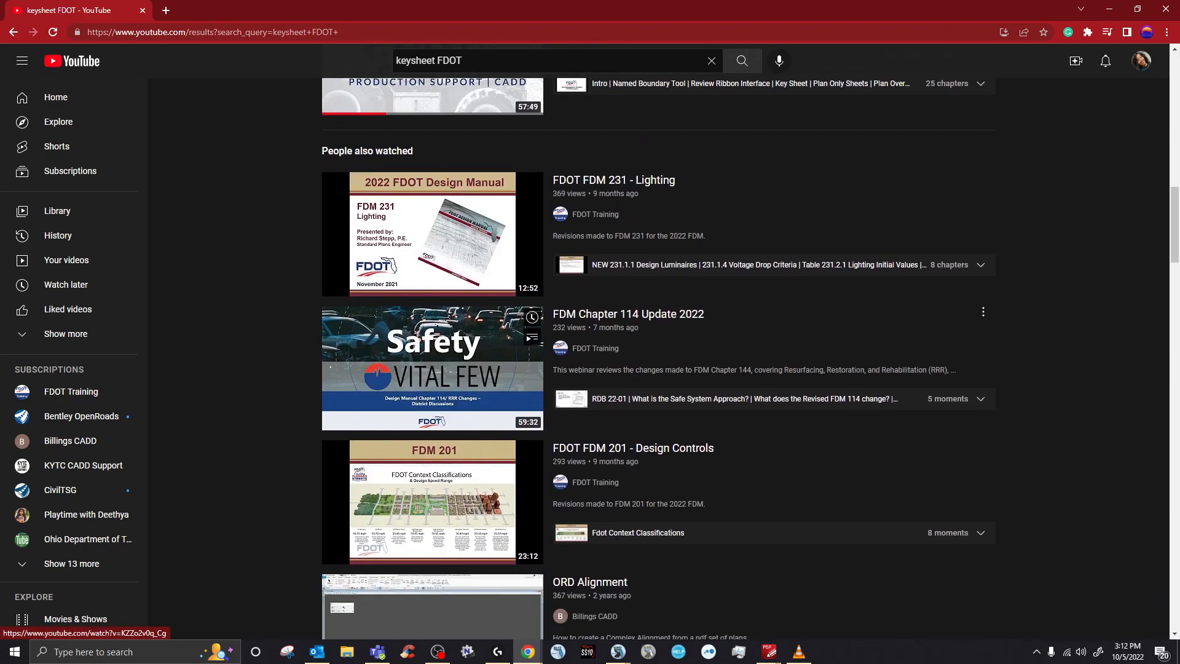
{"action": "scroll", "coordinate": [433, 320], "scroll_direction": "down", "scroll_amount": 20}
{"action": "scroll", "coordinate": [433, 369], "scroll_direction": "down", "scroll_amount": 5}
{"action": "scroll", "coordinate": [433, 368], "scroll_direction": "up", "scroll_amount": 20}
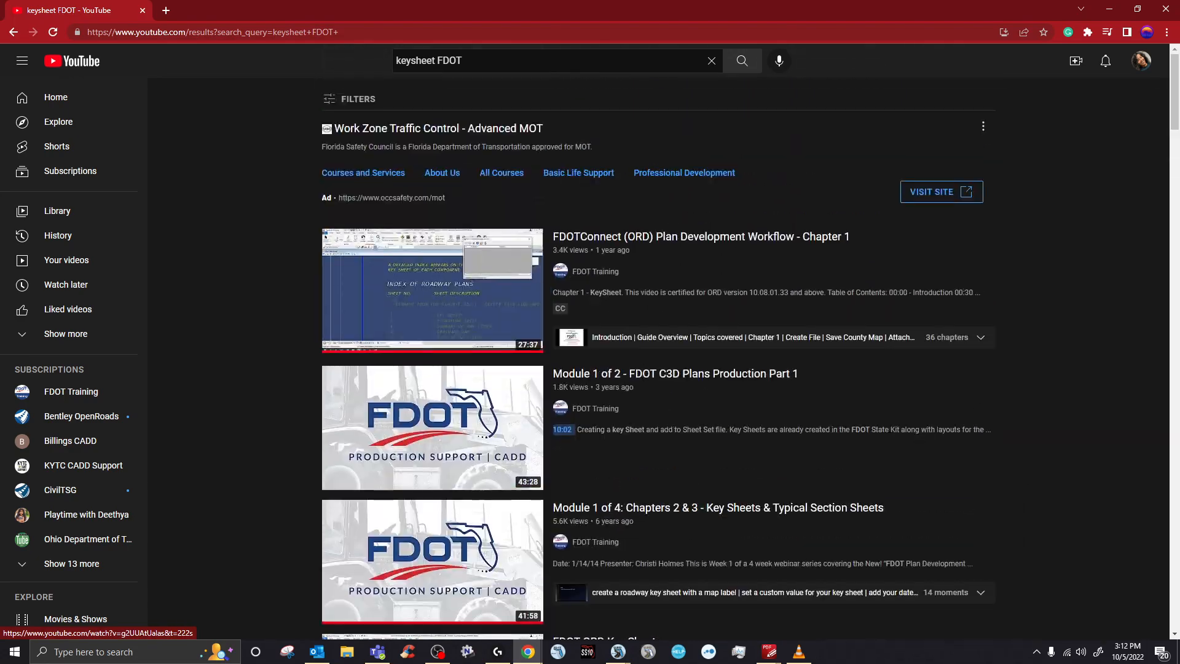
- Move the YouTube window off this screen and open page 11 of the Design Manual's chapter 910 Key Sheet and Signature Sheet PDF
{"action": "left_click_drag", "start_coordinate": [409, 10], "coordinate": [1179, 240]}
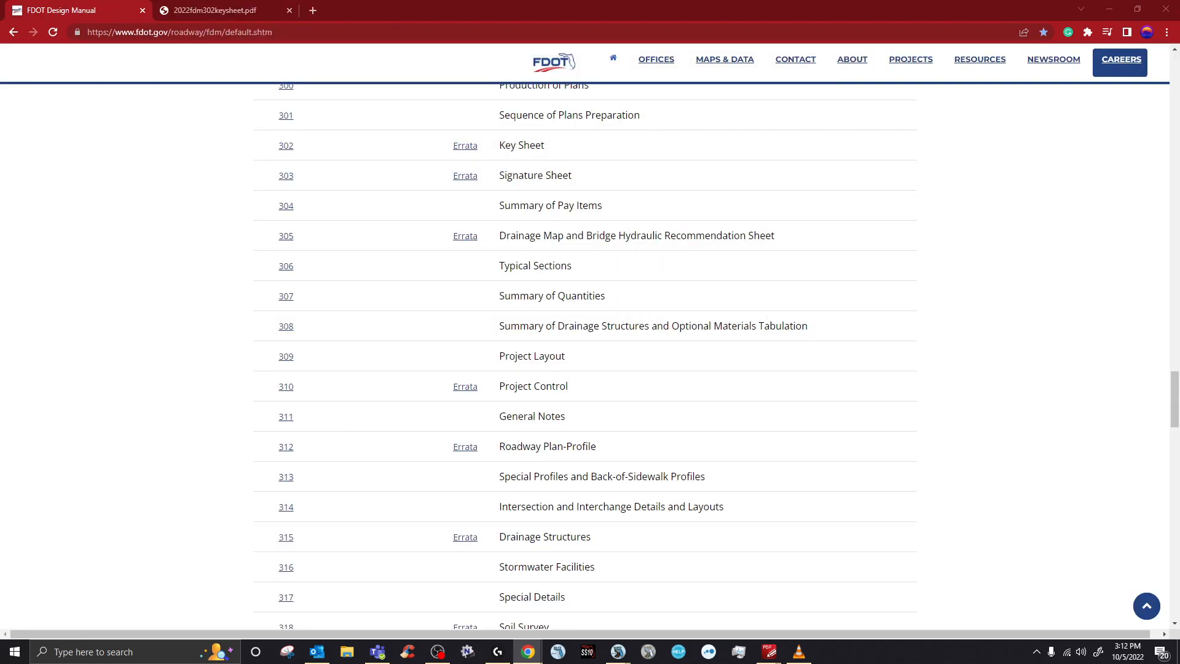
{"action": "scroll", "coordinate": [584, 357], "scroll_direction": "down", "scroll_amount": 18}
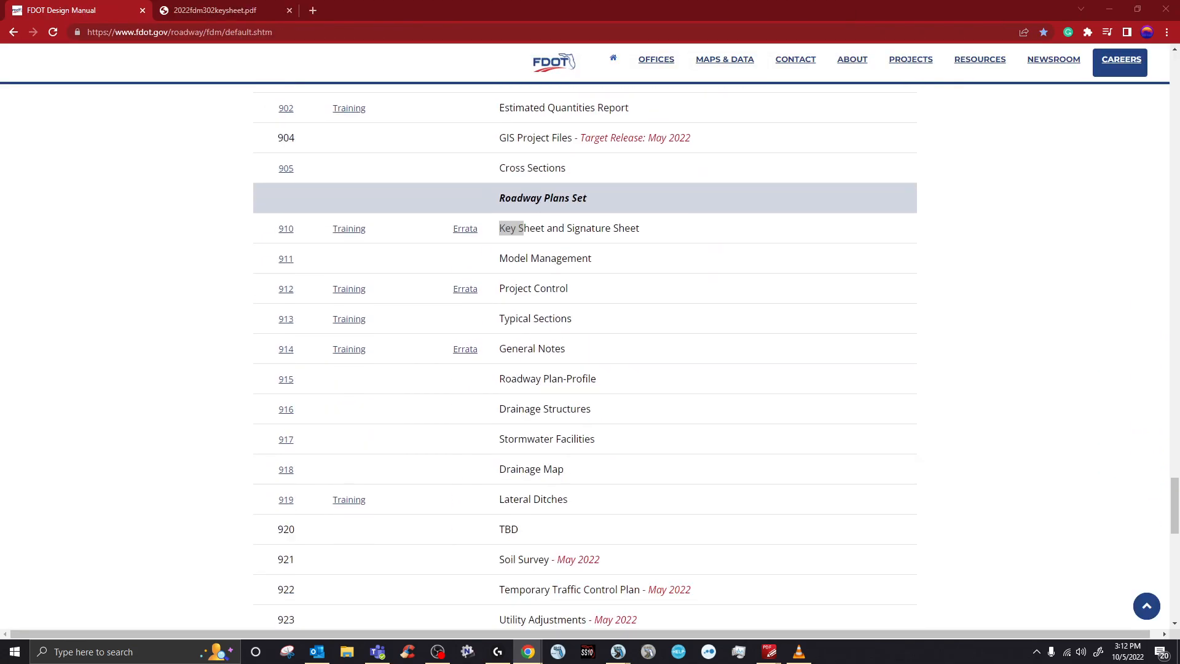
{"action": "left_click", "coordinate": [286, 229]}
{"action": "left_click_drag", "start_coordinate": [179, 174], "coordinate": [180, 535]}
{"action": "left_click", "coordinate": [98, 238]}
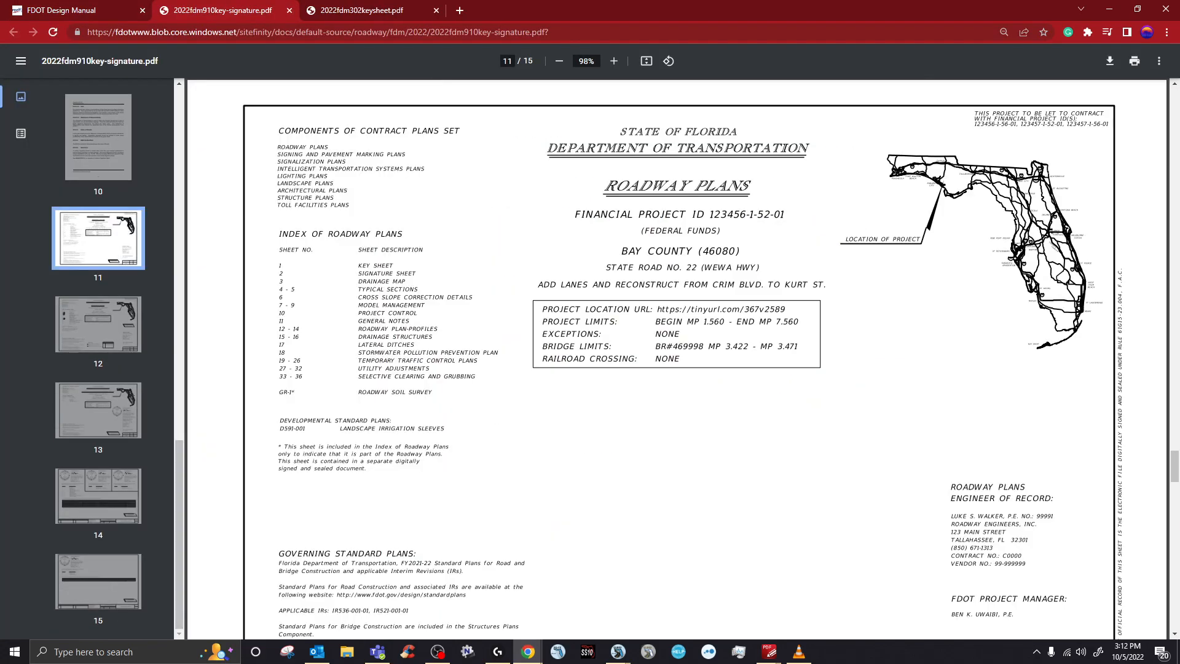
- Examine the Exhibit 910-1 sample key sheet, including its sheet index, project limits box and title block
{"action": "scroll", "coordinate": [677, 356], "scroll_direction": "down", "scroll_amount": 5}
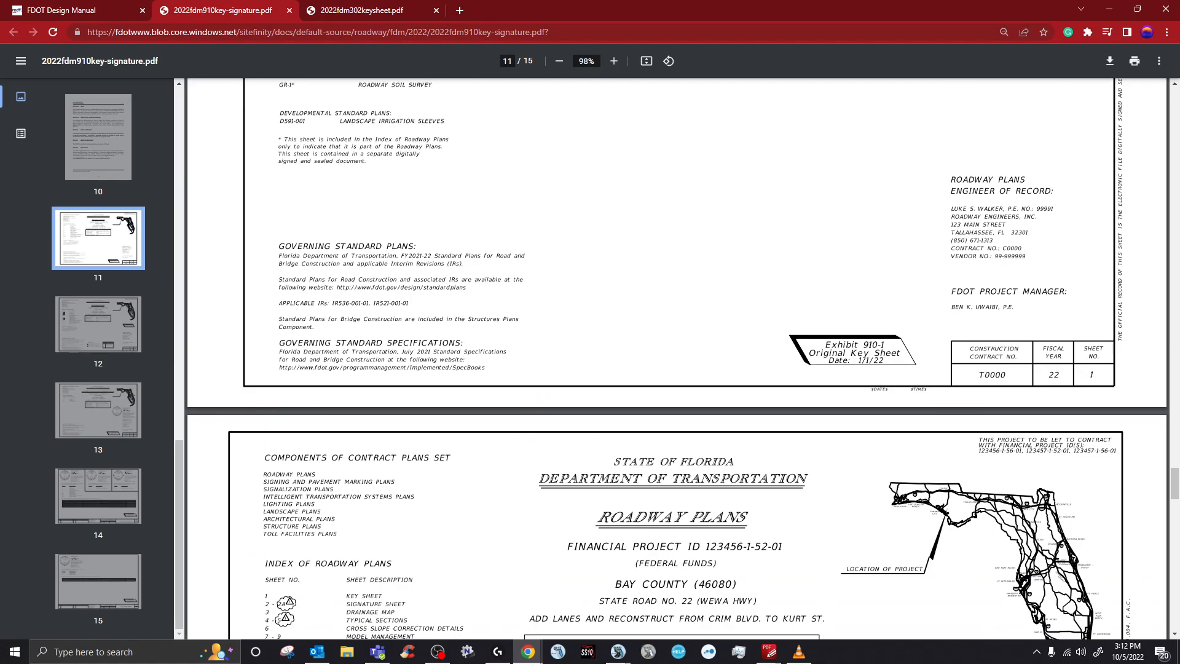
{"action": "scroll", "coordinate": [676, 357], "scroll_direction": "up", "scroll_amount": 5}
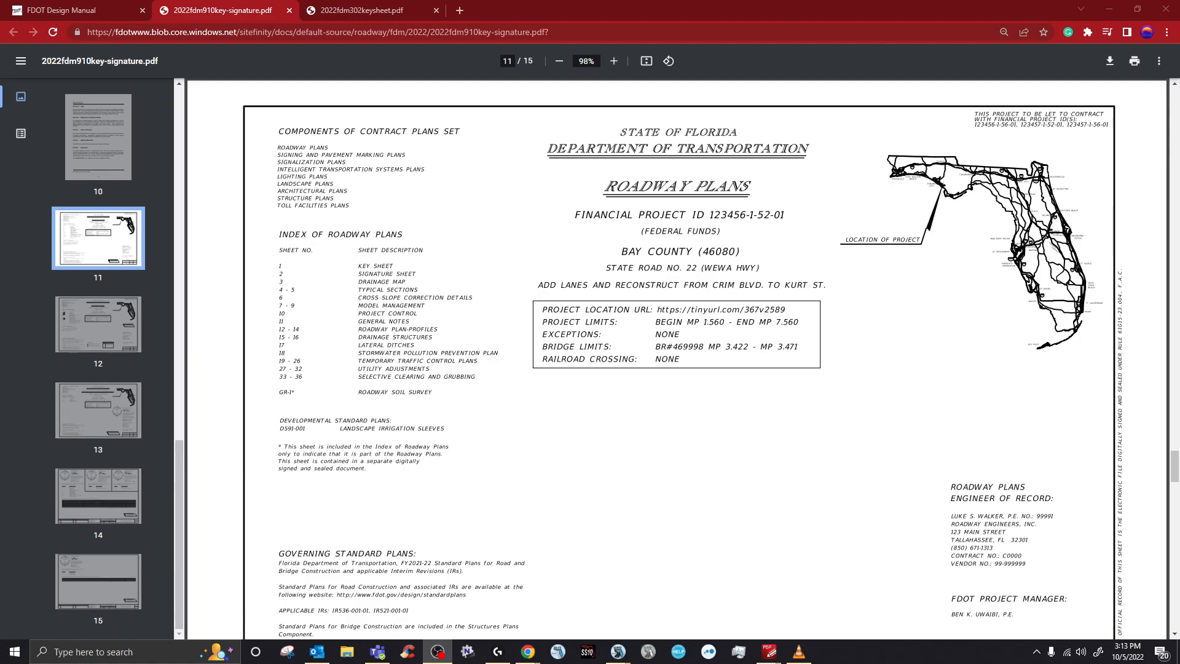
{"action": "scroll", "coordinate": [676, 360], "scroll_direction": "down", "scroll_amount": 2}
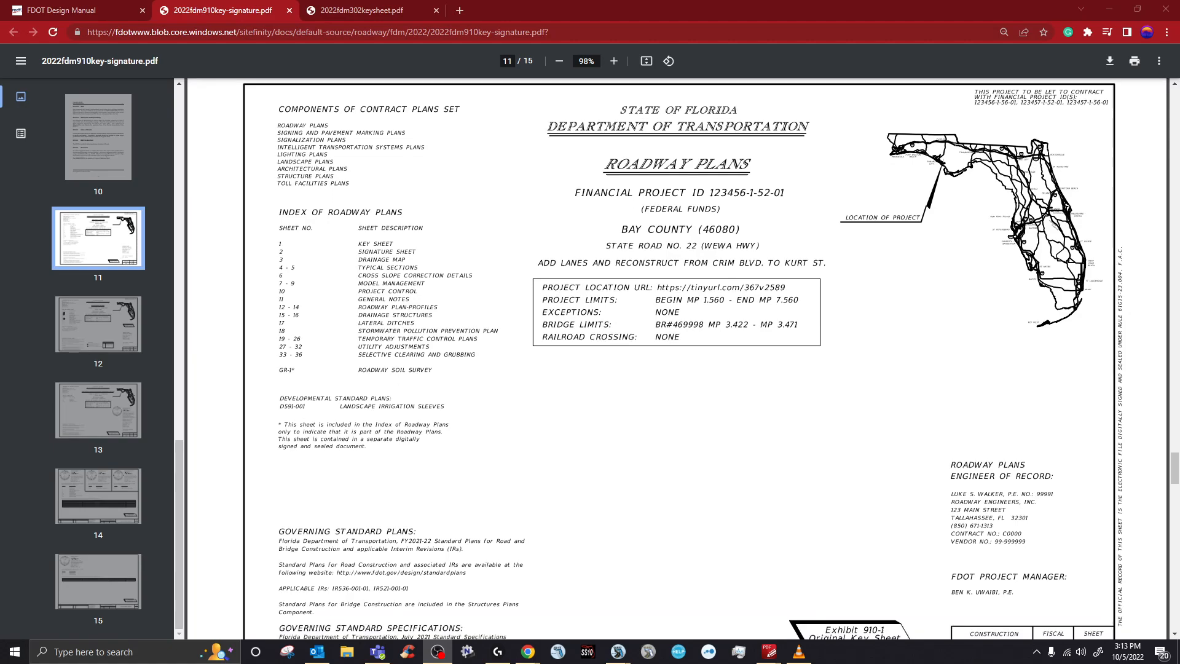
{"action": "scroll", "coordinate": [676, 358], "scroll_direction": "up", "scroll_amount": 2}
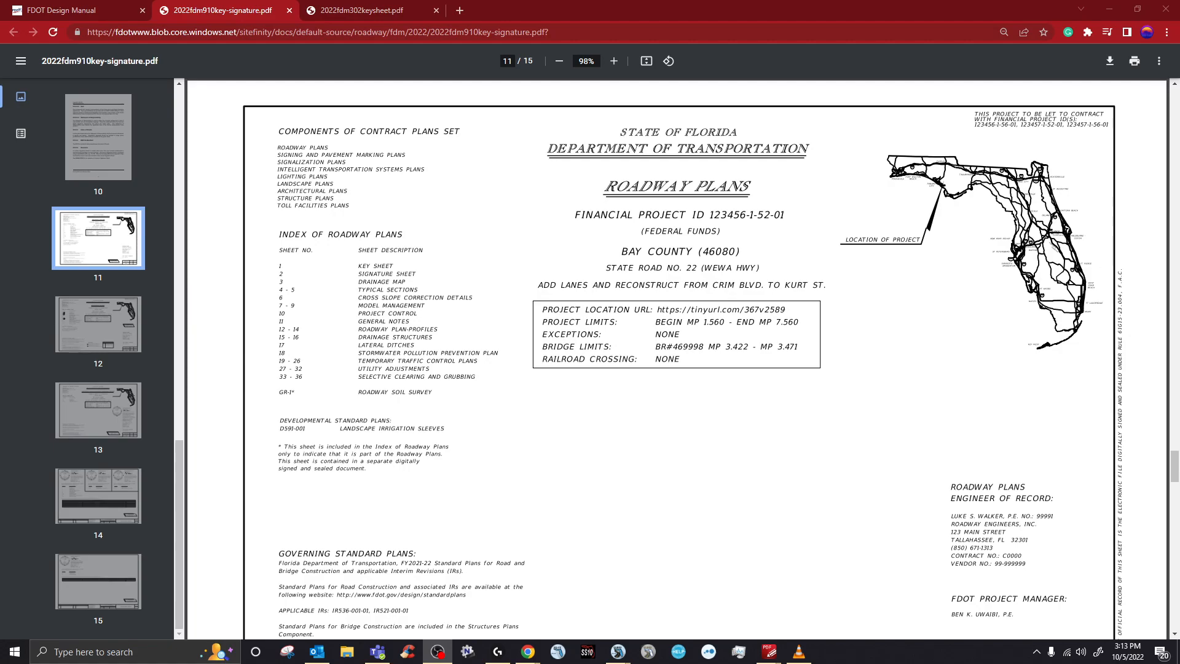
{"action": "scroll", "coordinate": [676, 360], "scroll_direction": "down", "scroll_amount": 1}
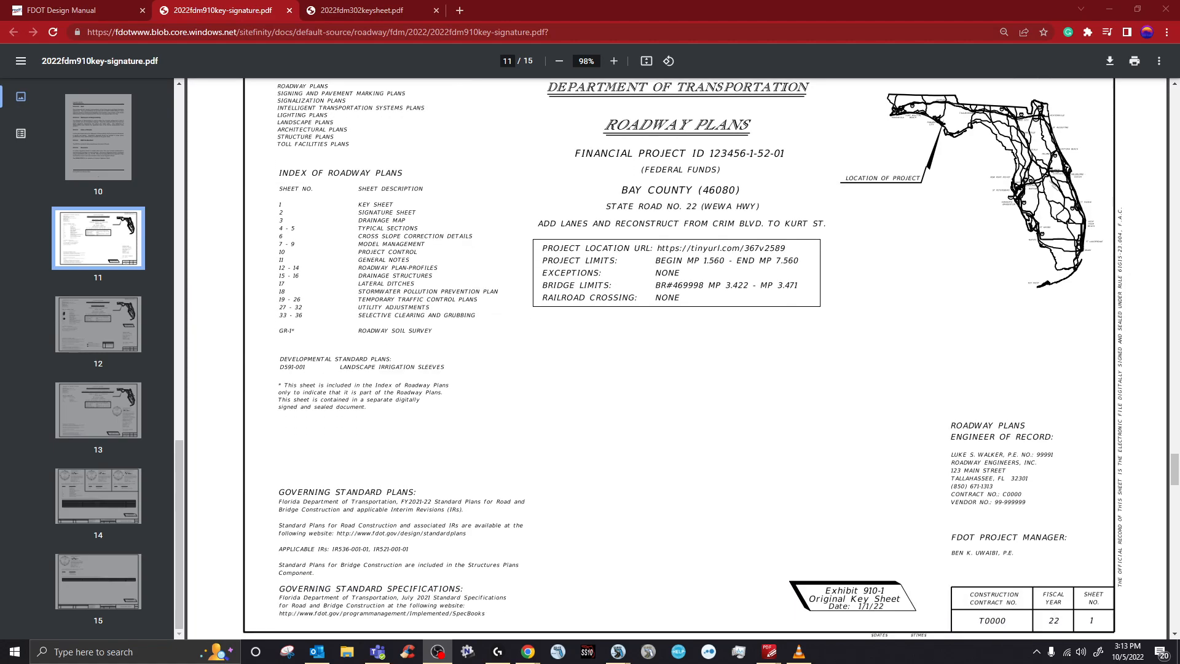
{"action": "scroll", "coordinate": [677, 360], "scroll_direction": "up", "scroll_amount": 2}
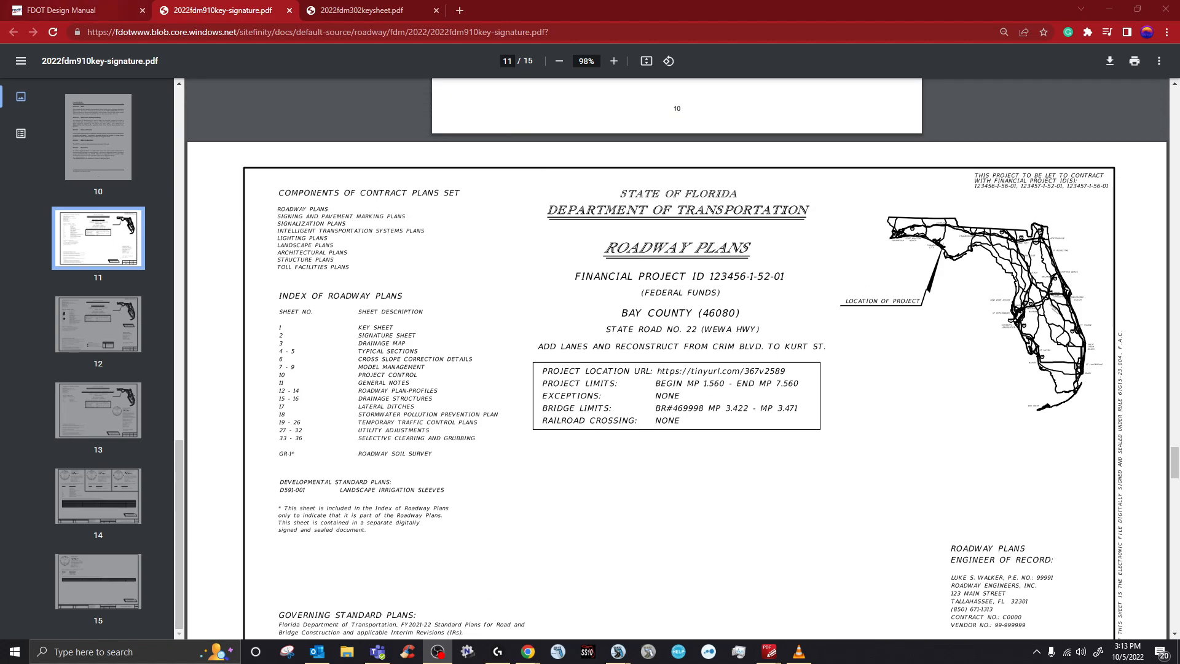
- Open the chapter 910 Key Sheet and Signature Sheet training video from the Design Manual page in its own browser window
{"action": "left_click", "coordinate": [62, 11]}
{"action": "left_click", "coordinate": [523, 229]}
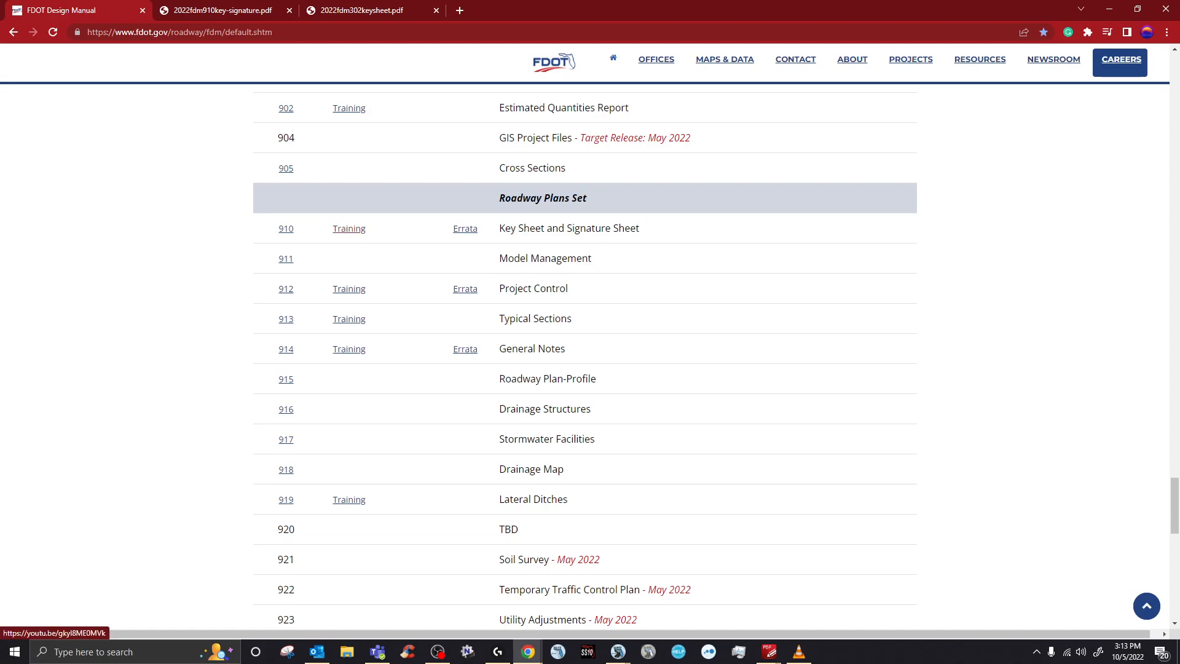
{"action": "left_click", "coordinate": [349, 229]}
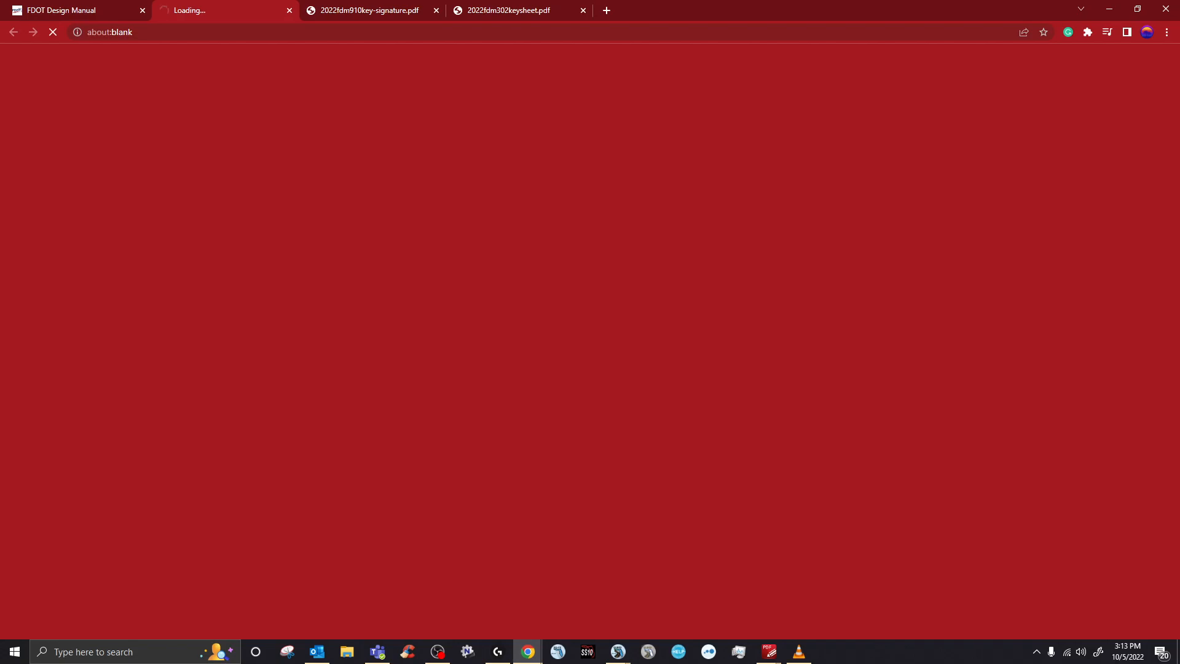
{"action": "left_click_drag", "start_coordinate": [274, 10], "coordinate": [267, 146]}
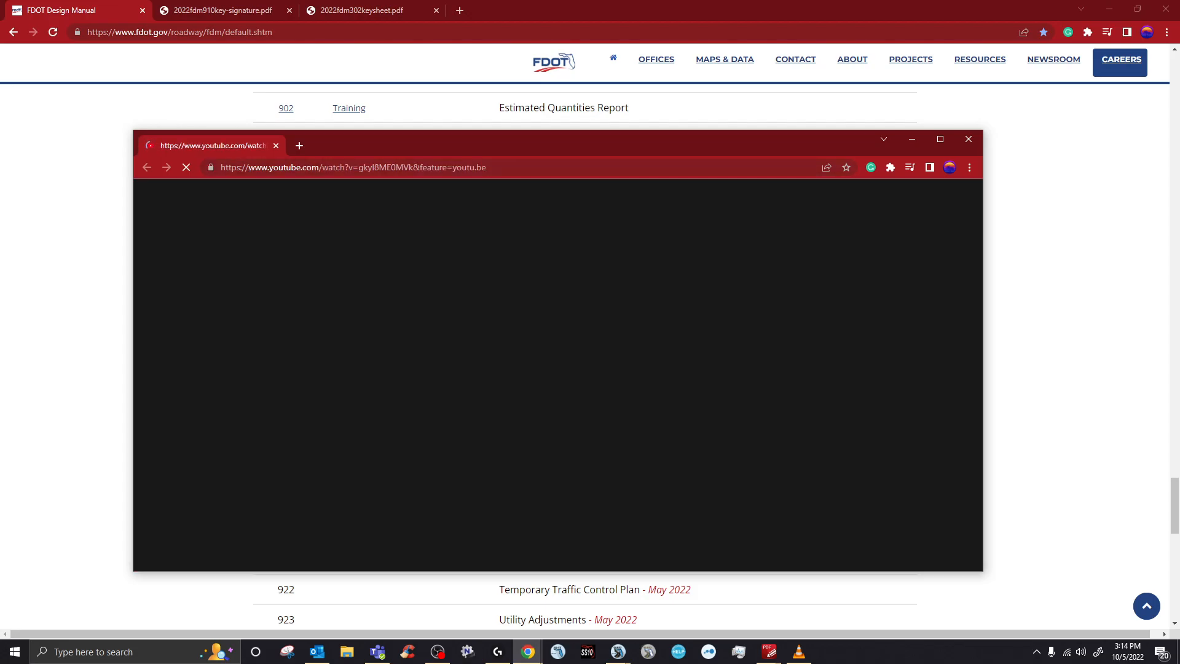
- Skip the advertisement and preview the opening slides of the FDM 900 Series NexGen Plans Production training video
{"action": "left_click_drag", "start_coordinate": [490, 141], "coordinate": [508, 132]}
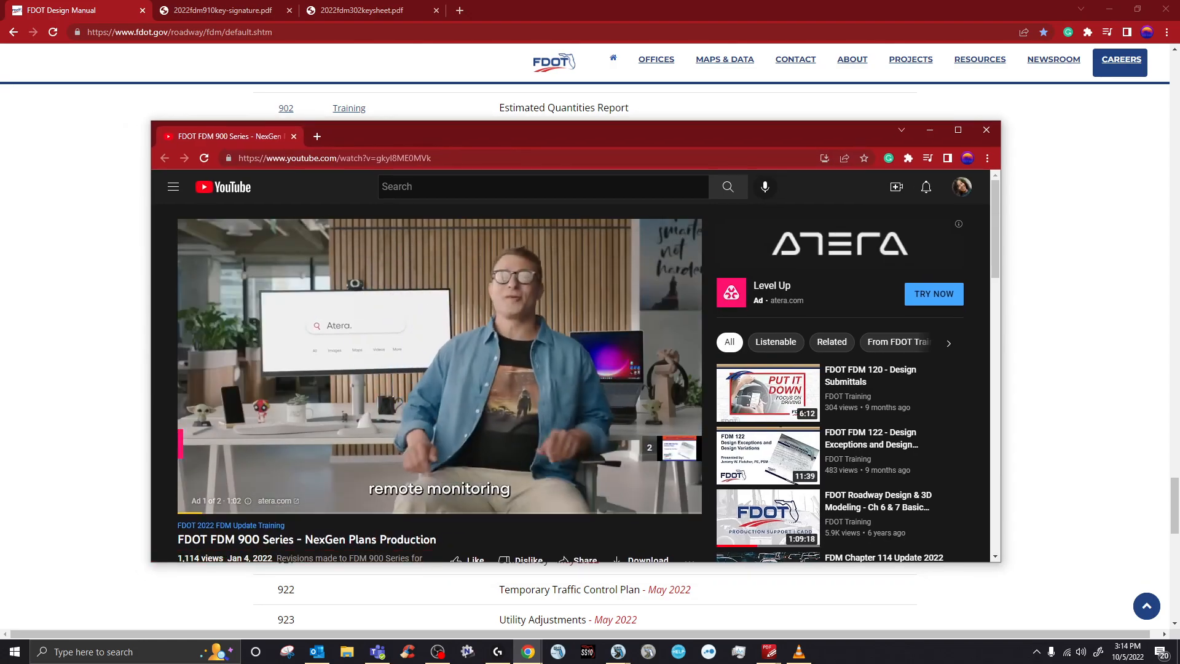
{"action": "left_click_drag", "start_coordinate": [506, 129], "coordinate": [510, 128]}
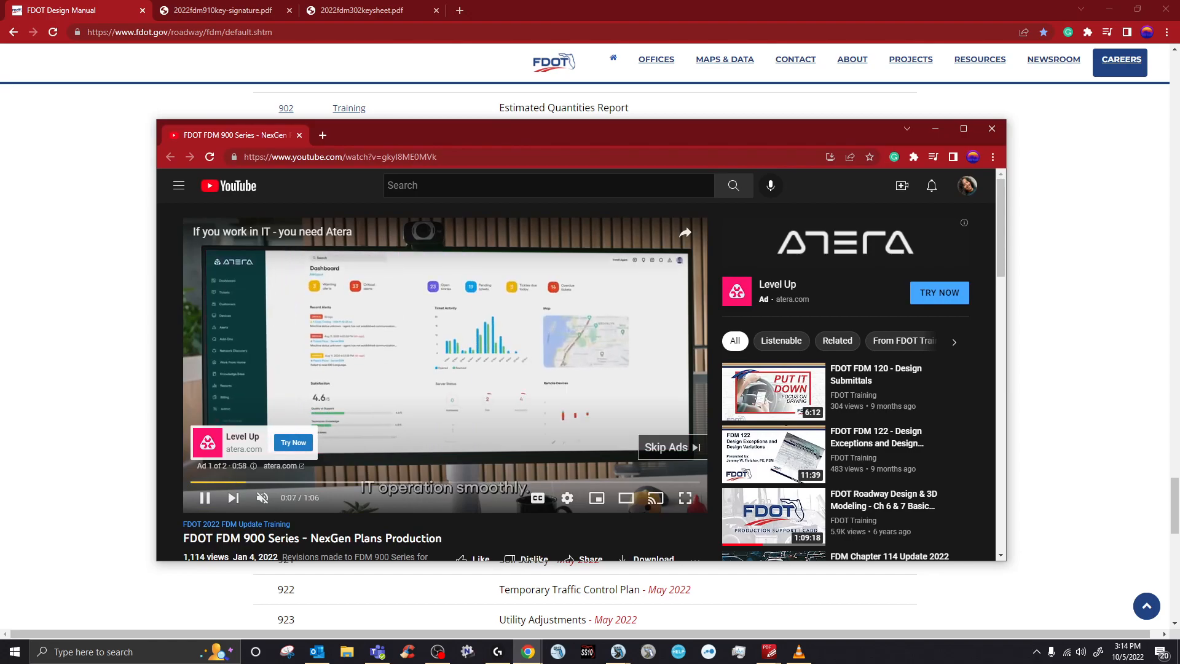
{"action": "left_click", "coordinate": [672, 447]}
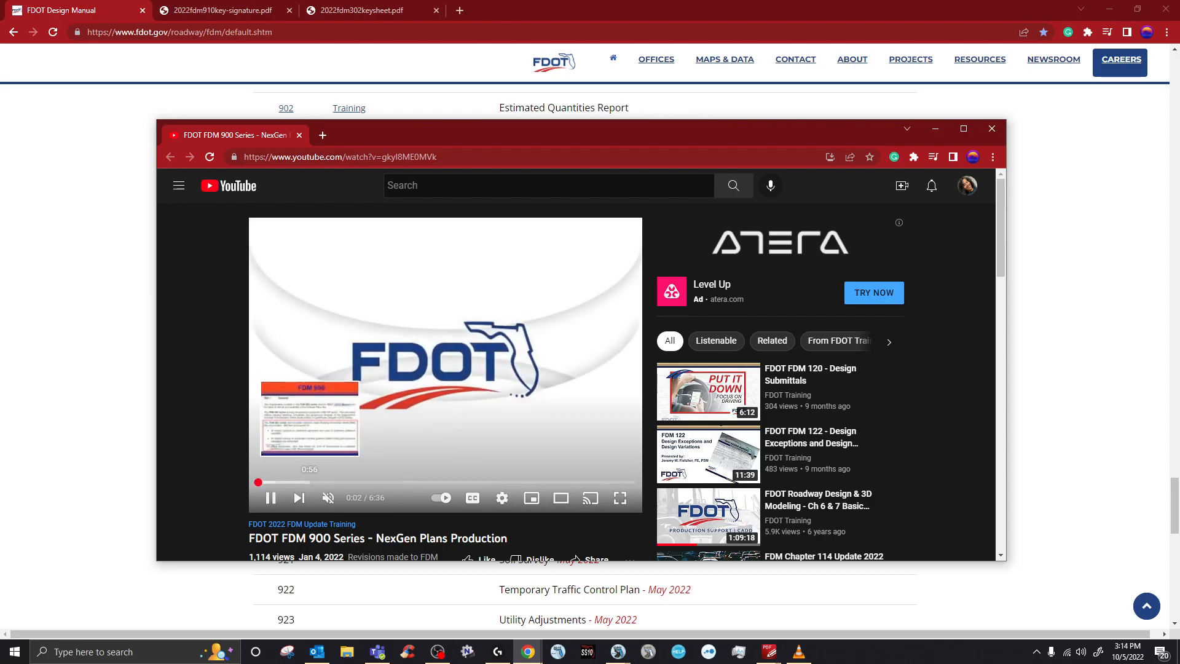
{"action": "left_click", "coordinate": [310, 482]}
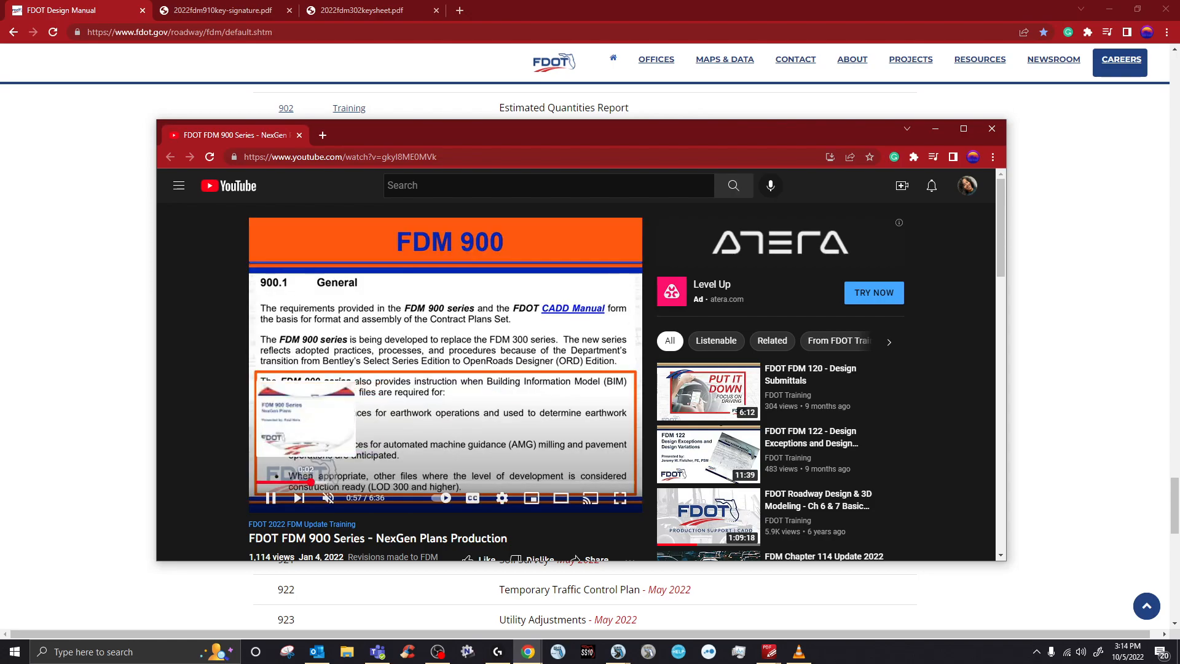
{"action": "left_click", "coordinate": [262, 482]}
{"action": "left_click", "coordinate": [268, 482]}
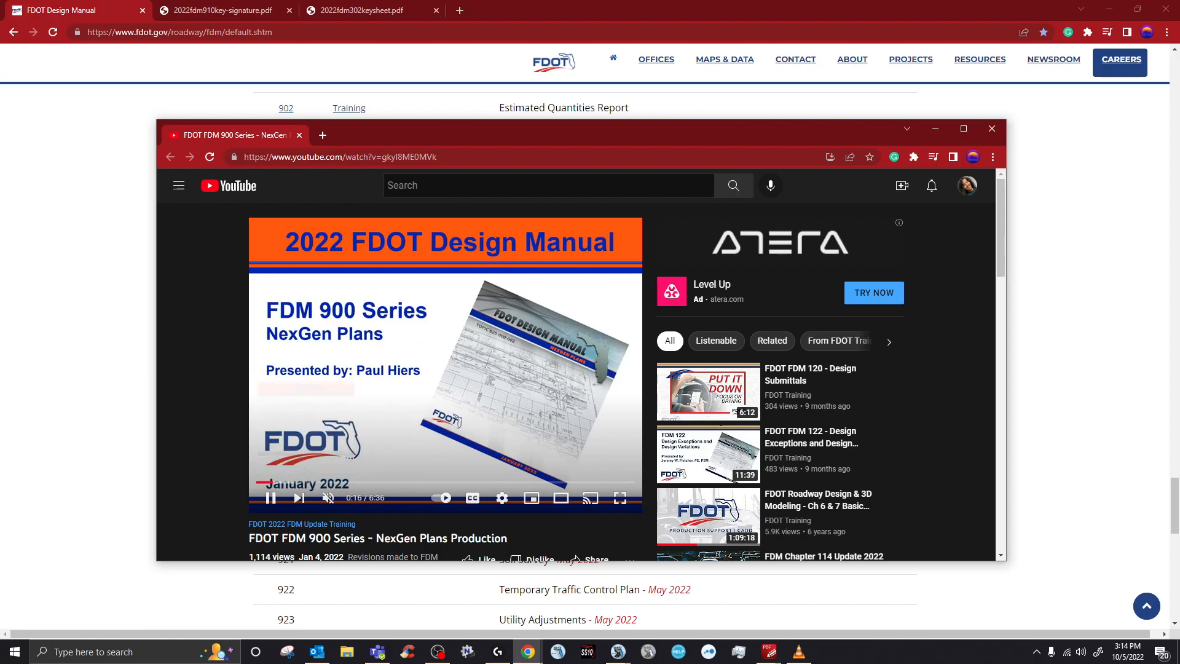
- Skim the training video from the FDM 900 general slide through the FDM 910 Key Sheet and Signature Sheet sections
{"action": "left_click", "coordinate": [311, 482]}
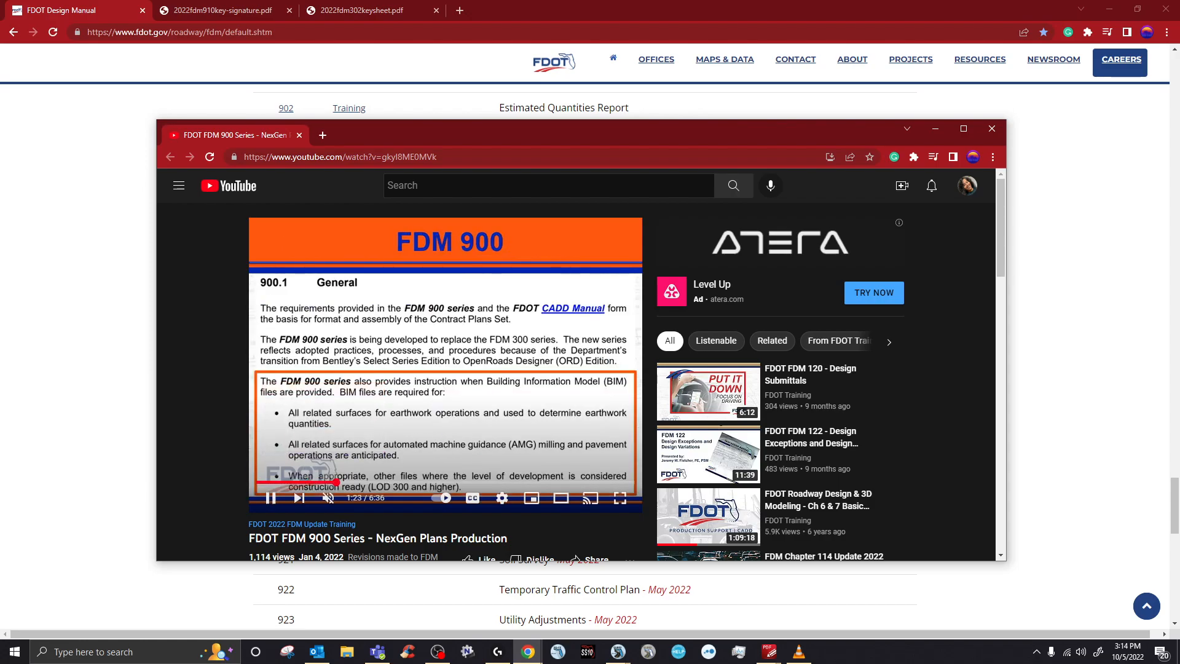
{"action": "left_click", "coordinate": [357, 482]}
{"action": "left_click", "coordinate": [391, 482]}
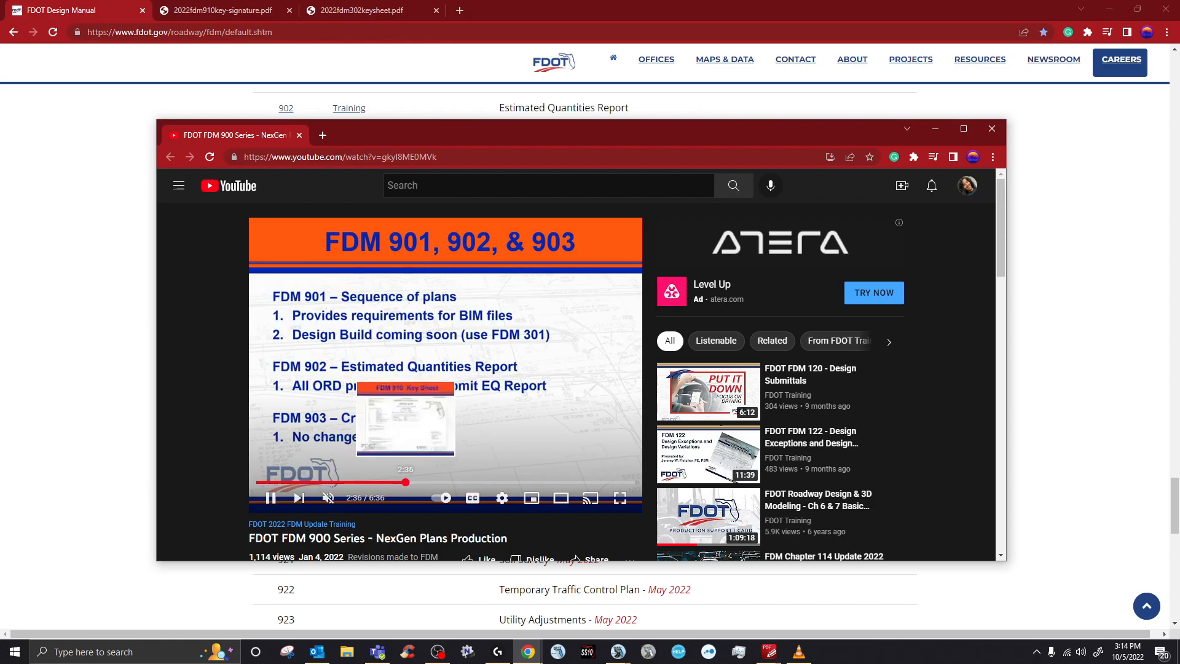
{"action": "left_click", "coordinate": [406, 482]}
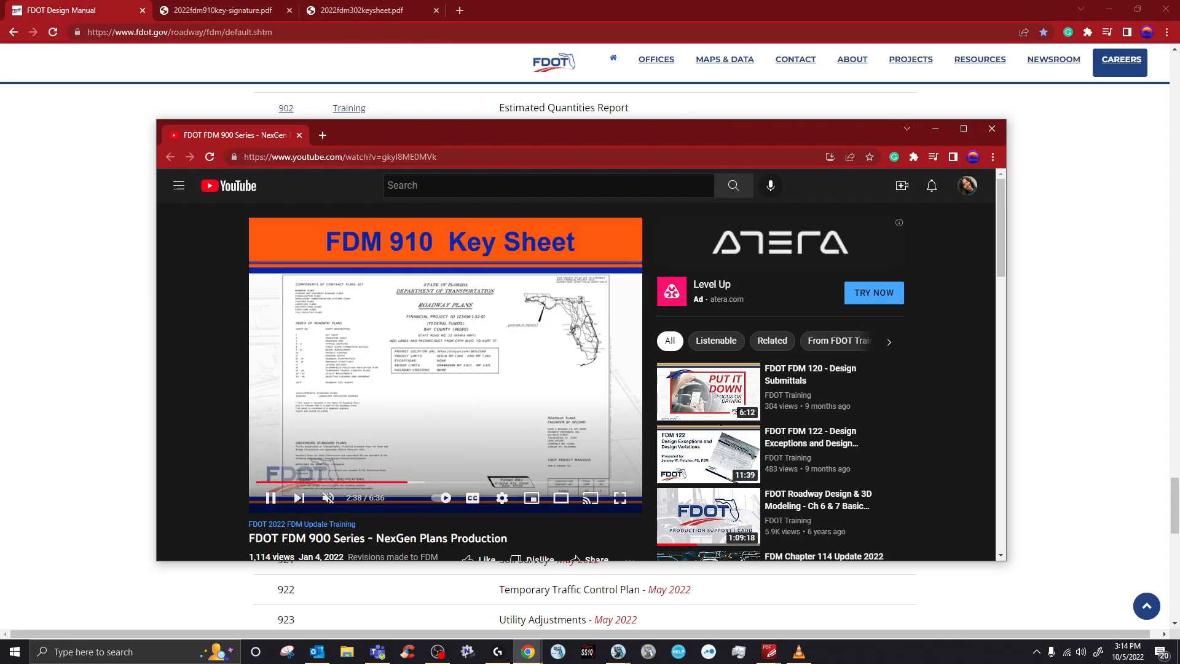
{"action": "left_click", "coordinate": [422, 482]}
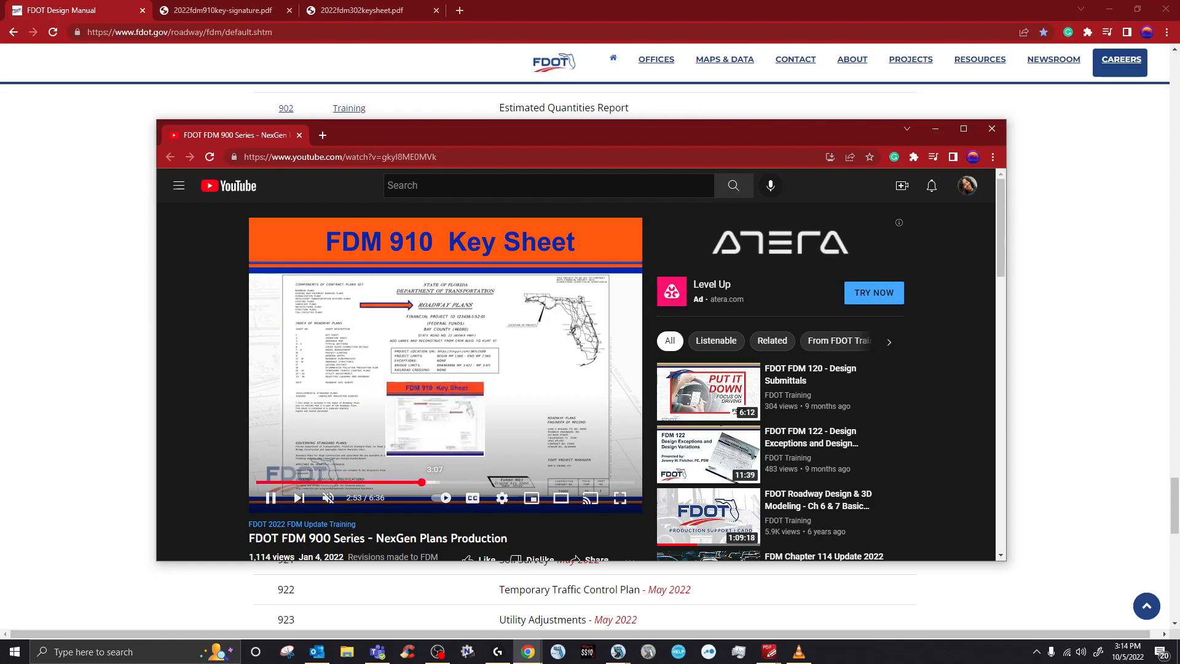
{"action": "left_click", "coordinate": [456, 482]}
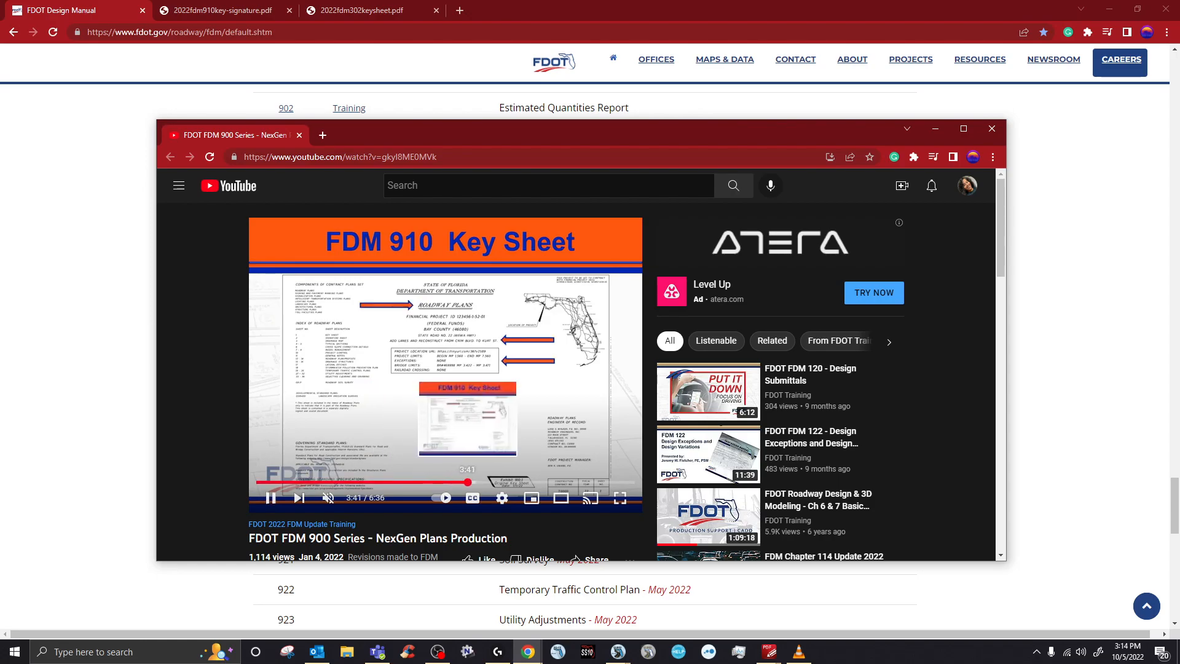
{"action": "left_click", "coordinate": [483, 482]}
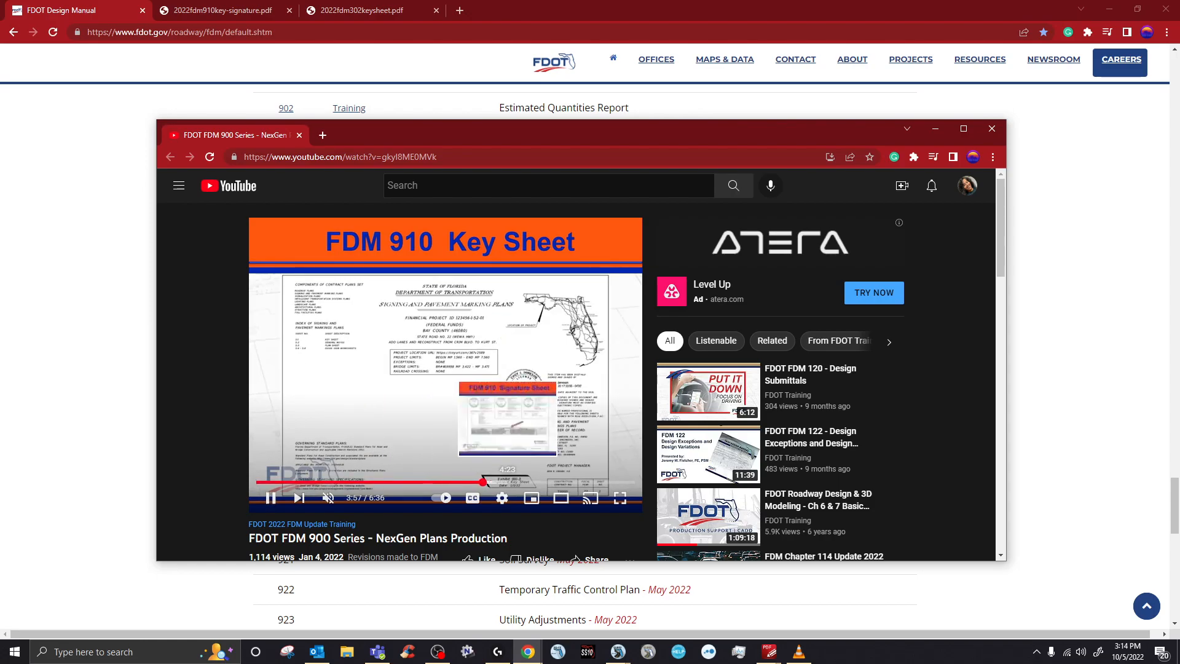
{"action": "left_click", "coordinate": [508, 482]}
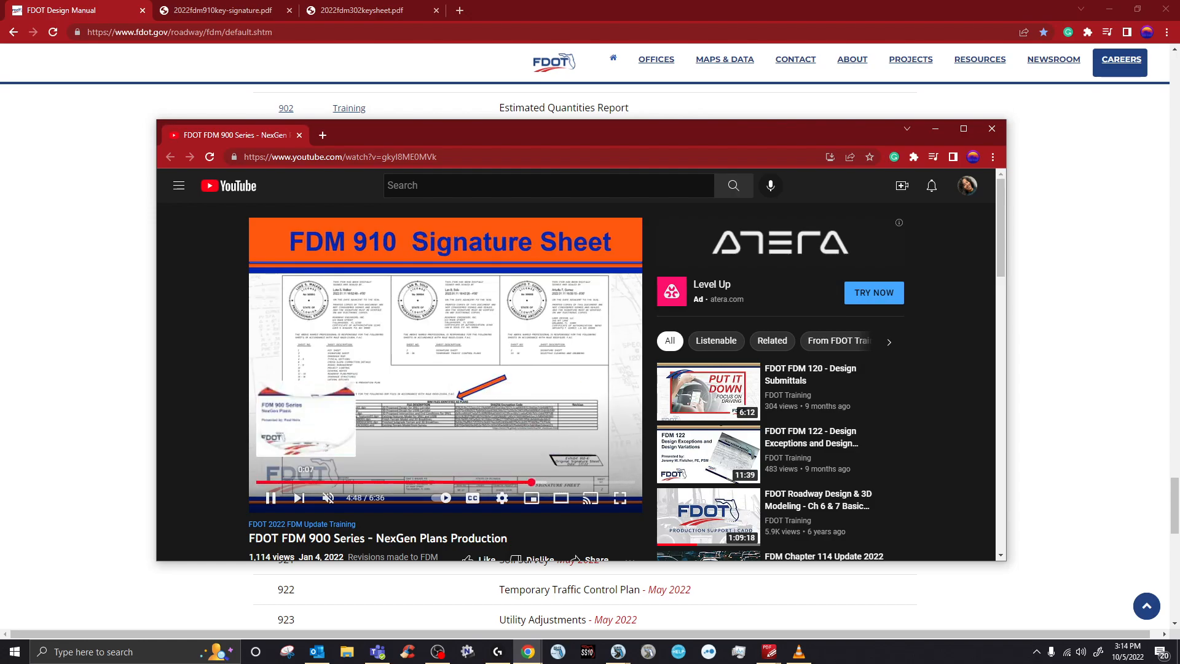
- Return the training video to near its start, pause it and move its window off this screen
{"action": "left_click", "coordinate": [264, 482]}
{"action": "key", "text": "space"}
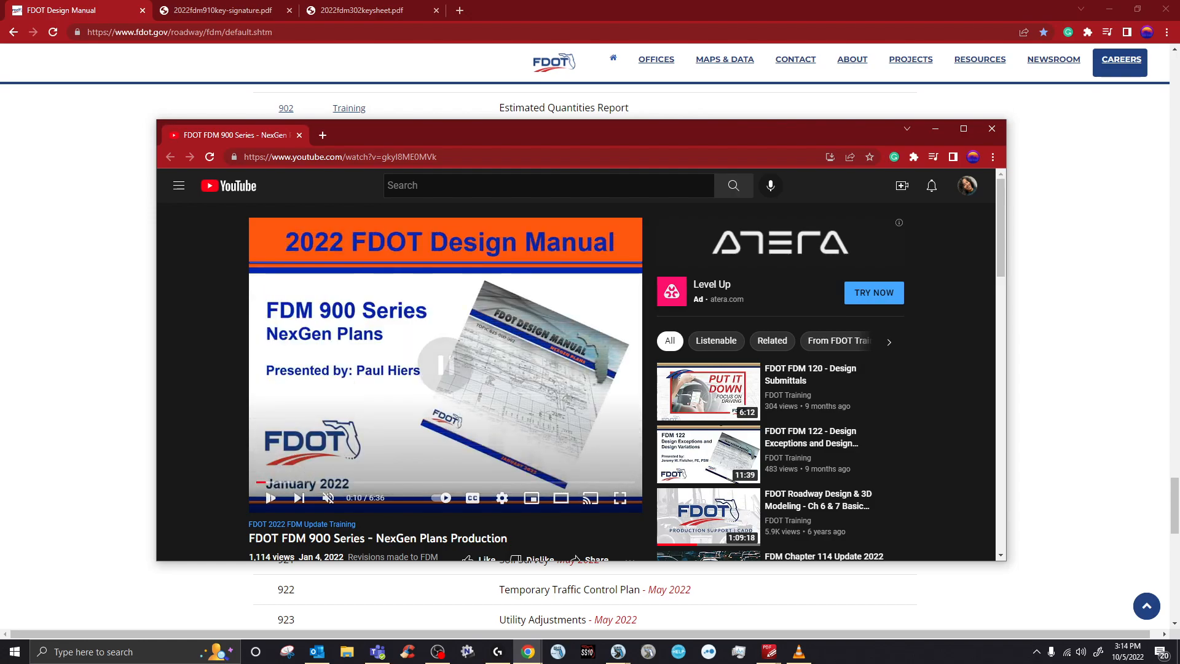
{"action": "left_click_drag", "start_coordinate": [372, 137], "coordinate": [1179, 246]}
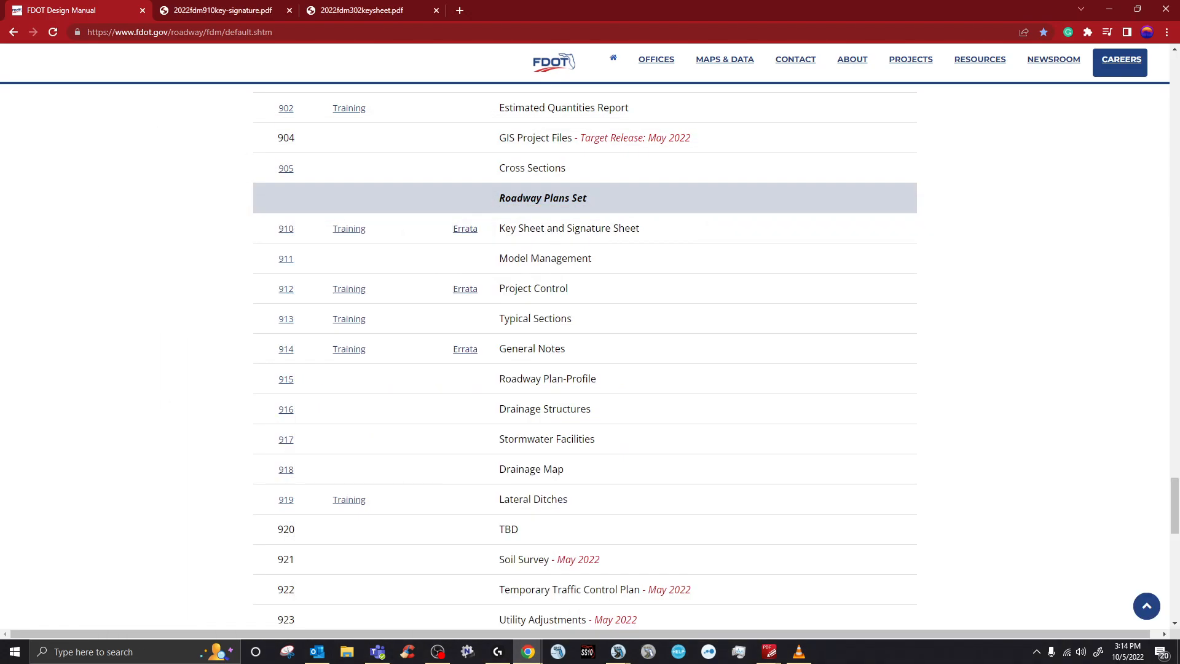
- Switch to PLAYRD01.dgn in OpenRoads Designer and check the FDOT version information, closing it when done
{"action": "left_click", "coordinate": [1109, 9]}
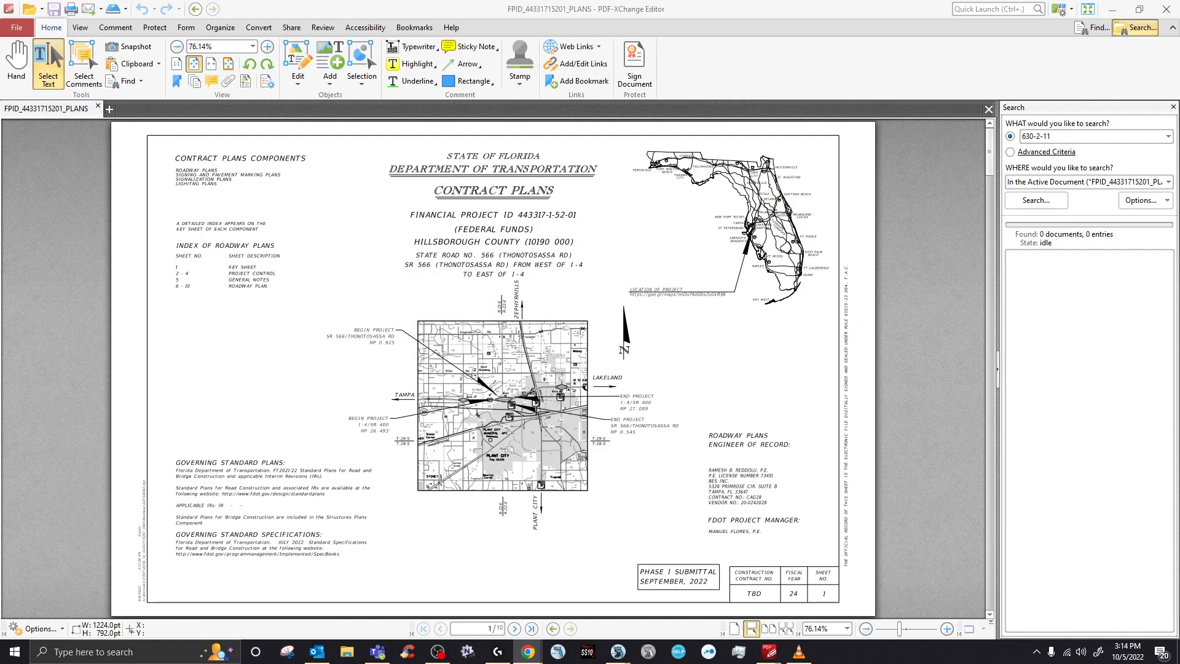
{"action": "left_click", "coordinate": [619, 652]}
{"action": "left_click", "coordinate": [564, 591]}
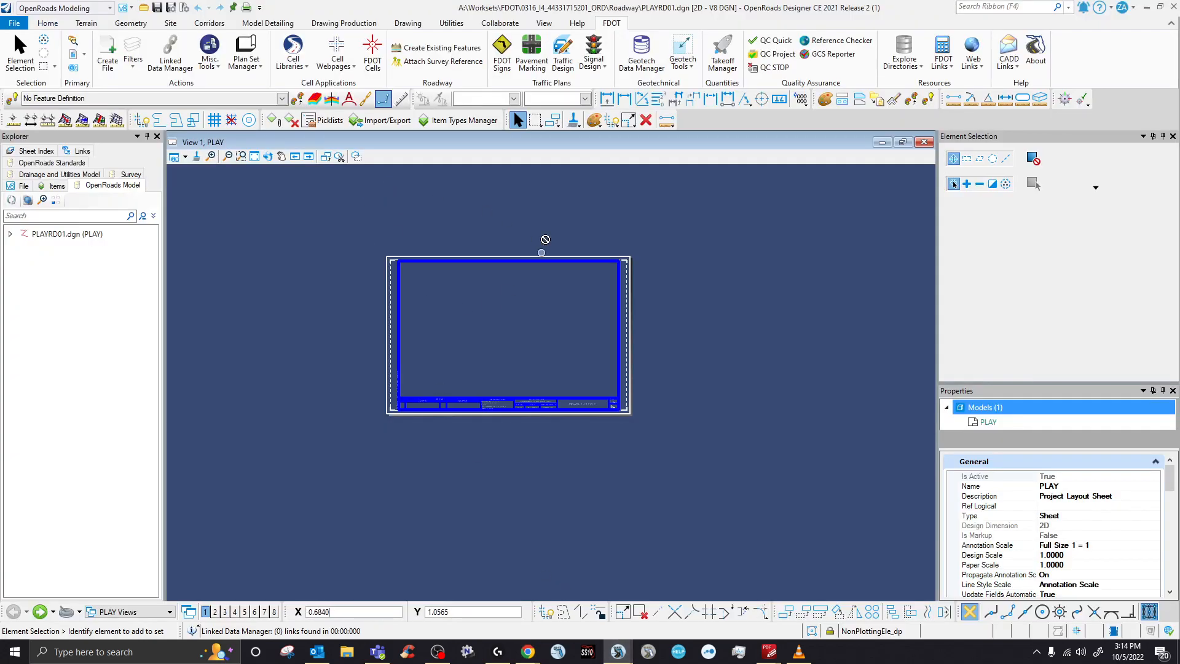
{"action": "scroll", "coordinate": [487, 348], "scroll_direction": "up", "scroll_amount": 1}
{"action": "scroll", "coordinate": [473, 342], "scroll_direction": "down", "scroll_amount": 4}
{"action": "scroll", "coordinate": [470, 337], "scroll_direction": "up", "scroll_amount": 2}
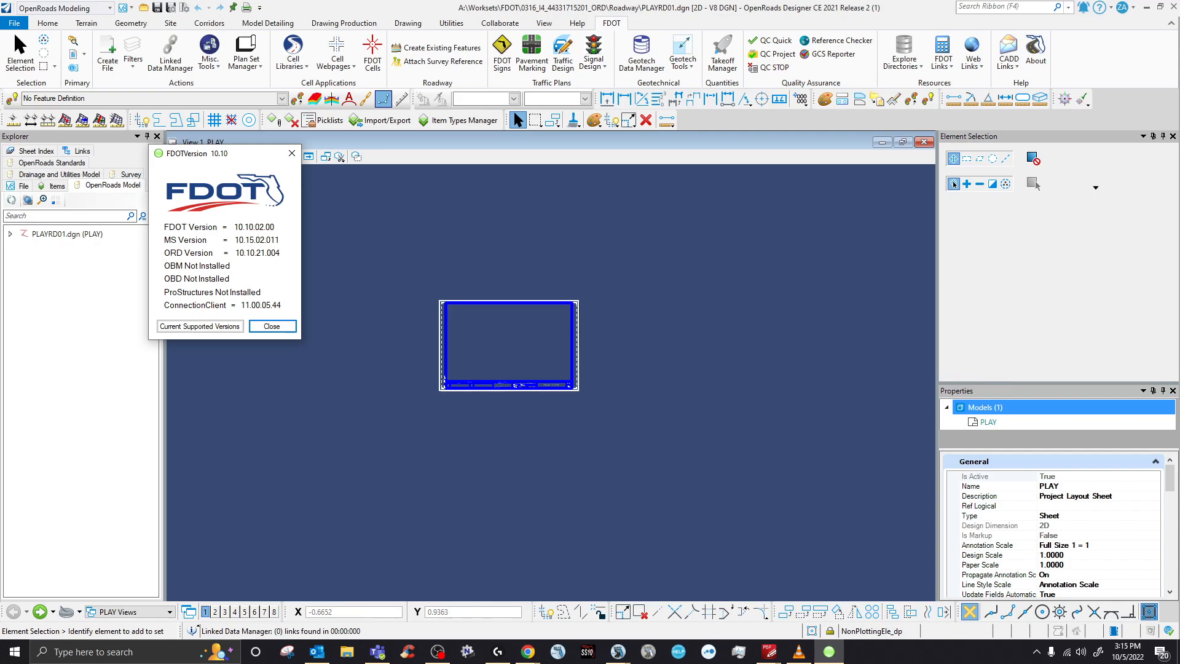
{"action": "left_click", "coordinate": [292, 153]}
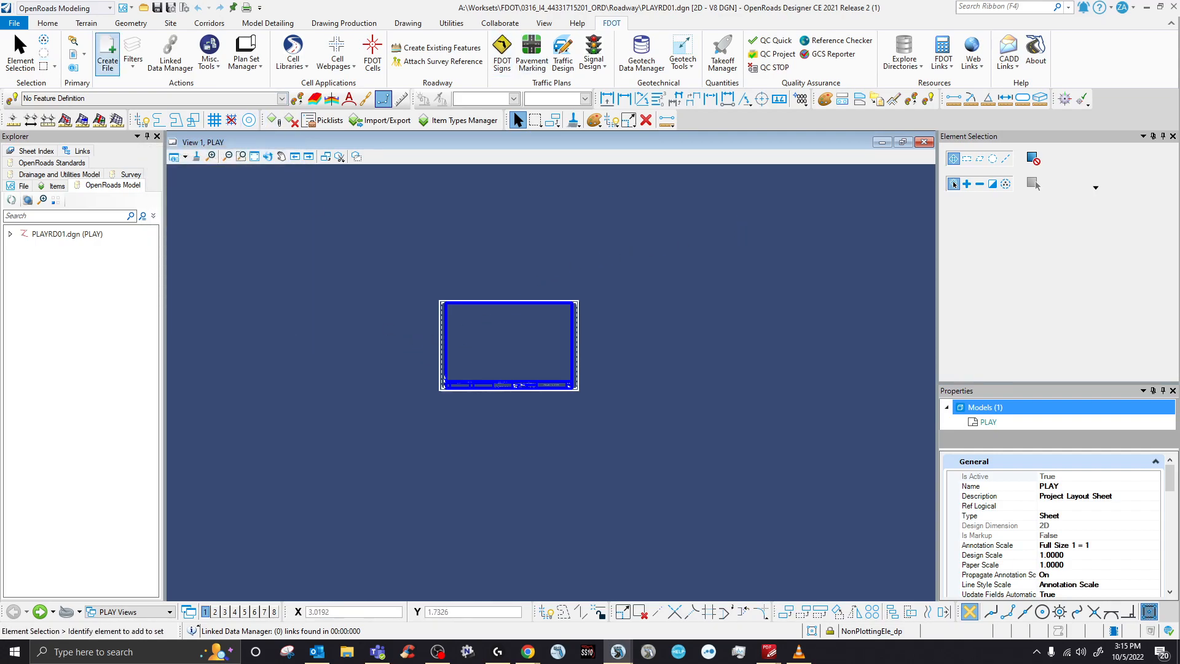
- Start creating a new file in the Roadway Sheet Files group with the KEYSRD Key Sheet file type
{"action": "left_click", "coordinate": [107, 54]}
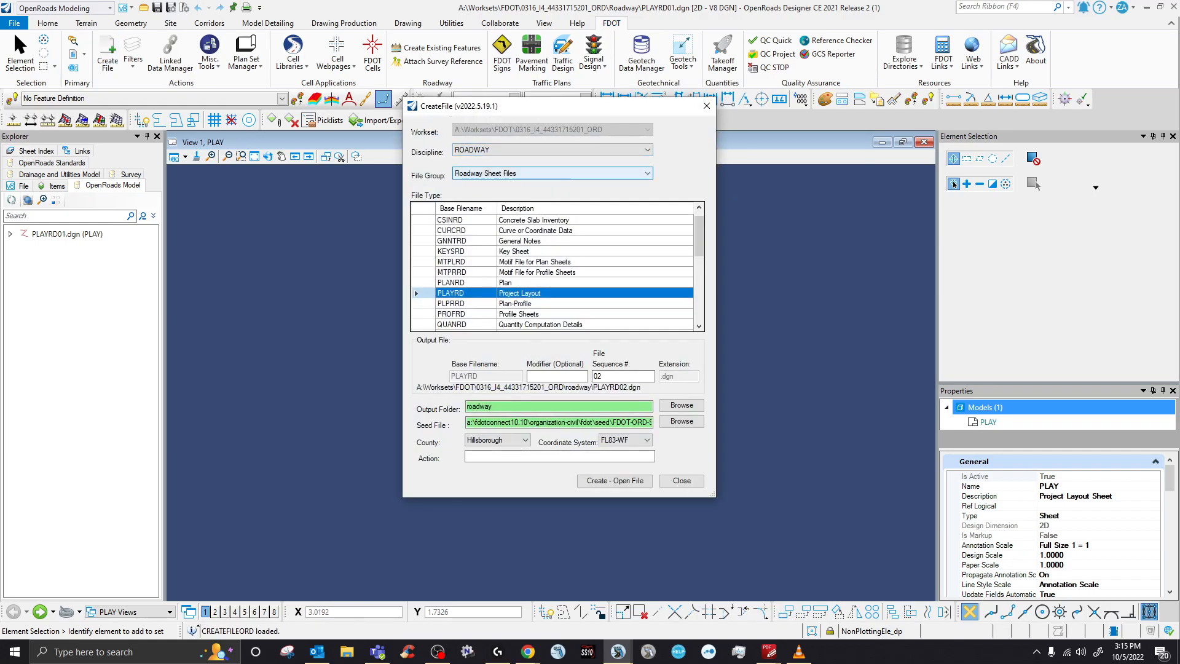
{"action": "left_click", "coordinate": [553, 174]}
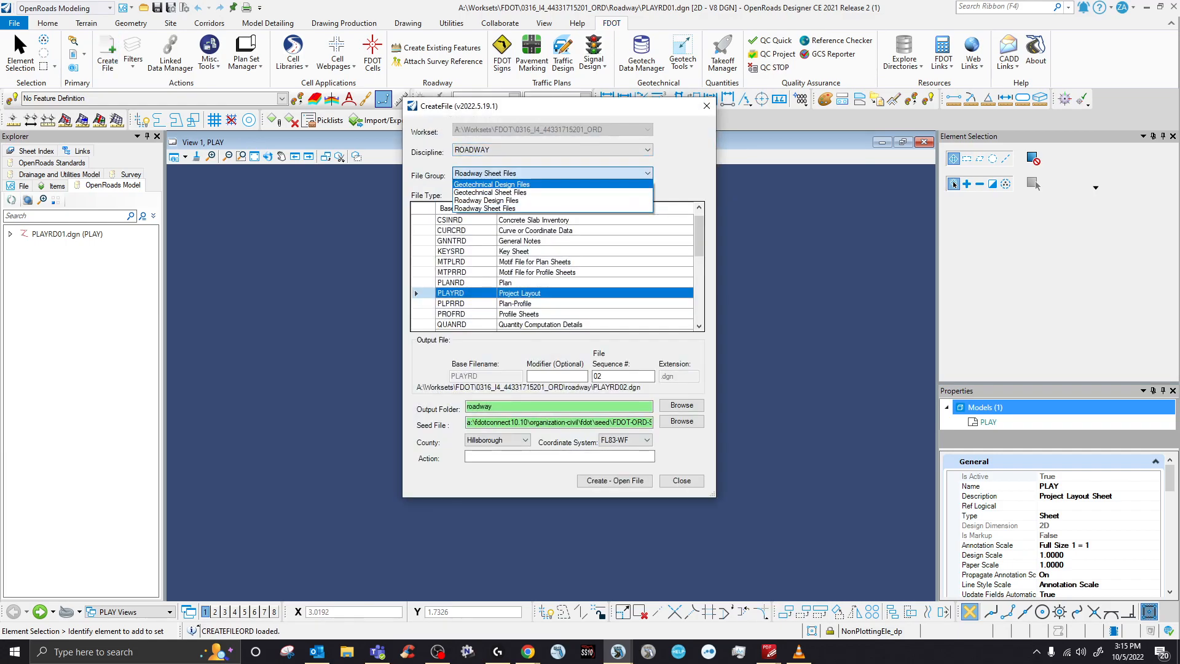
{"action": "left_click", "coordinate": [504, 208]}
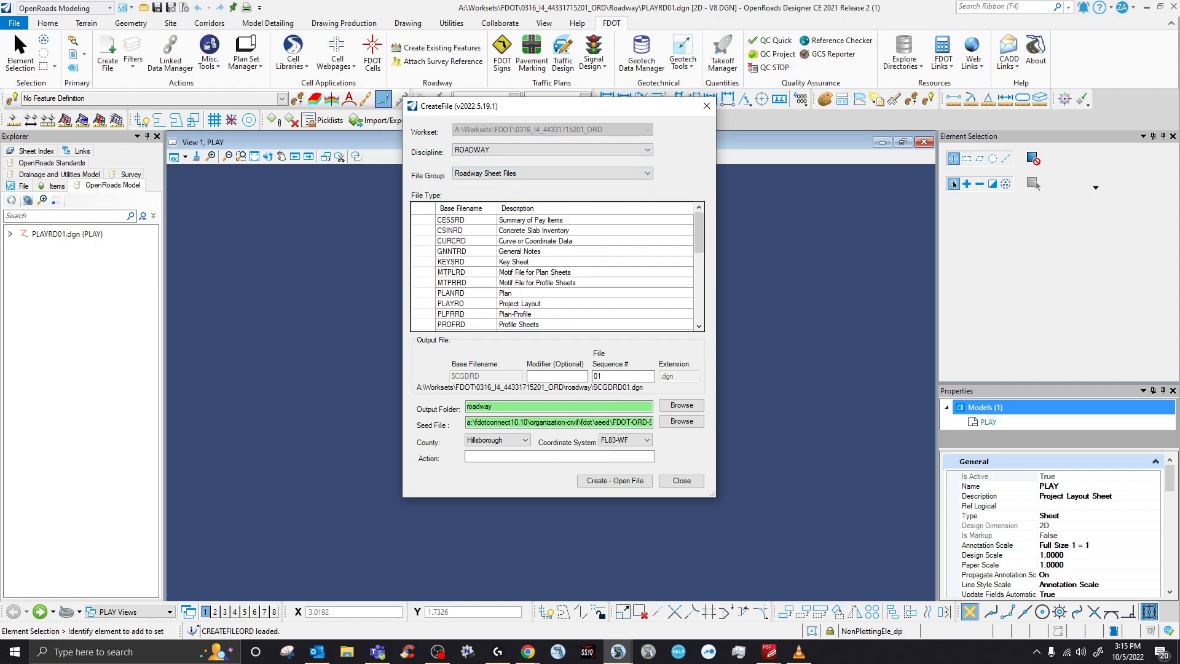
{"action": "left_click", "coordinate": [514, 262]}
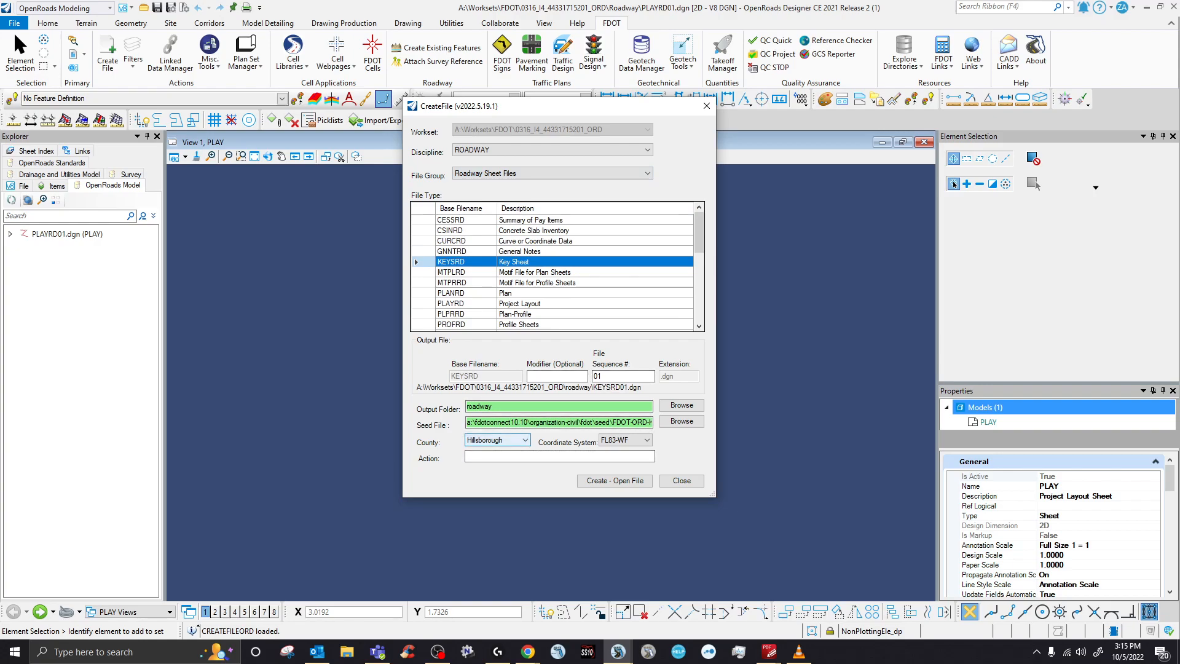
- Check the county on the contract plans key sheet in PDF-XChange Editor and return to the file creation dialog in OpenRoads Designer
{"action": "left_click", "coordinate": [769, 652]}
{"action": "left_click", "coordinate": [834, 597]}
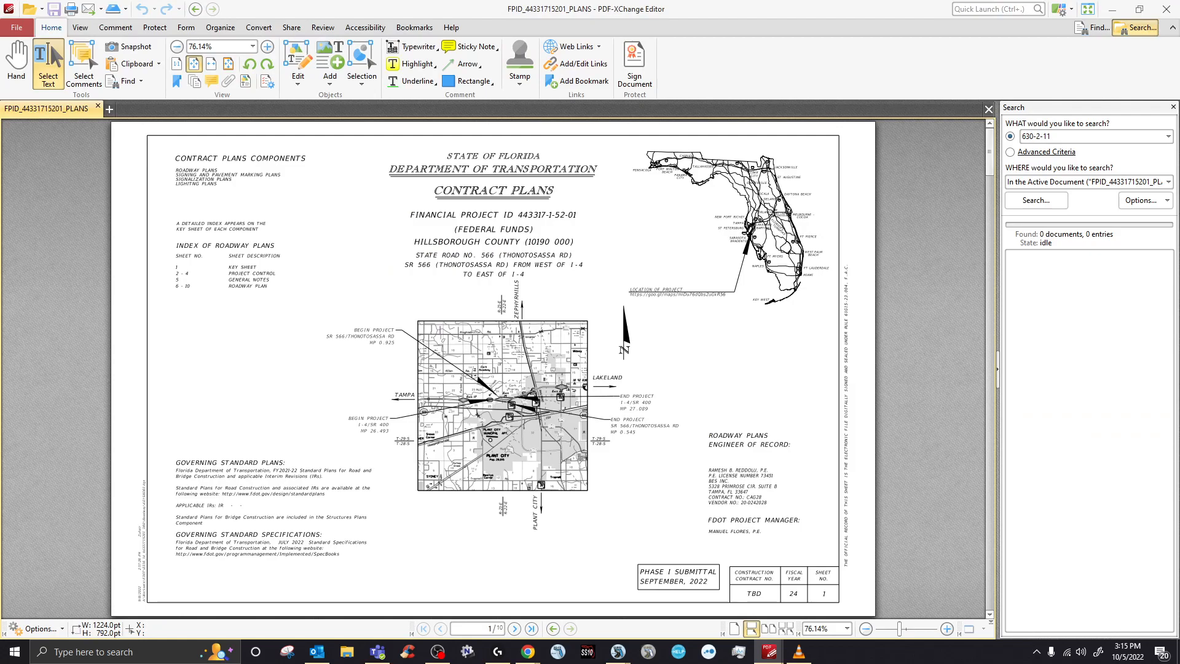
{"action": "left_click_drag", "start_coordinate": [414, 241], "coordinate": [515, 241]}
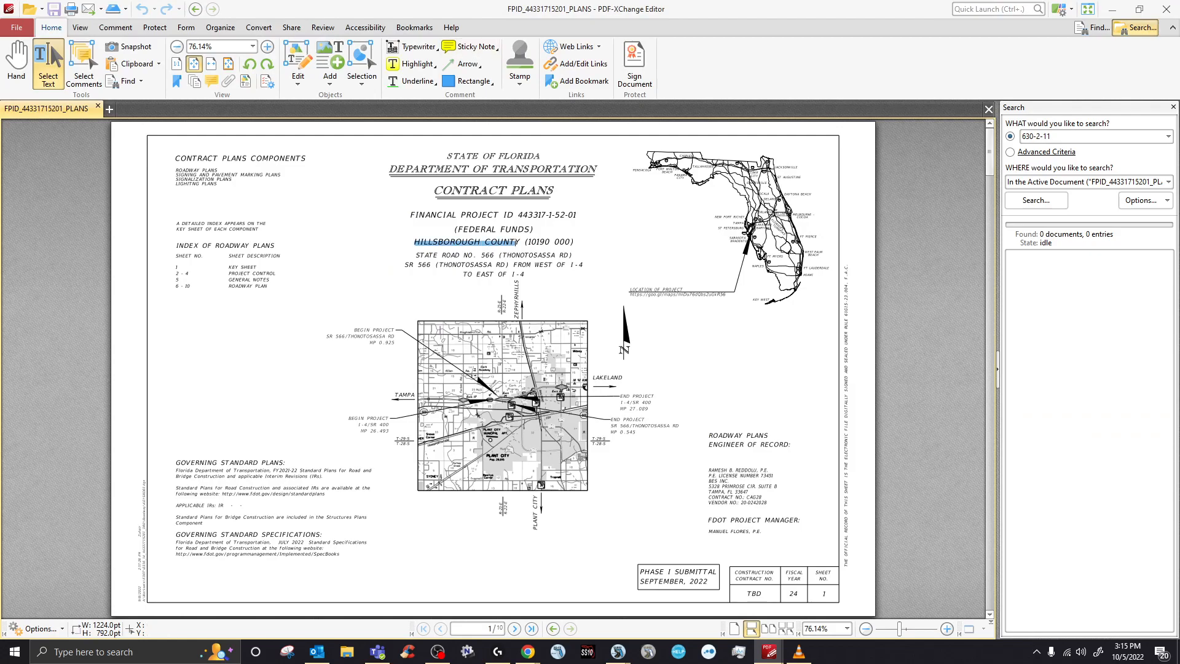
{"action": "key", "text": "alt+Tab"}
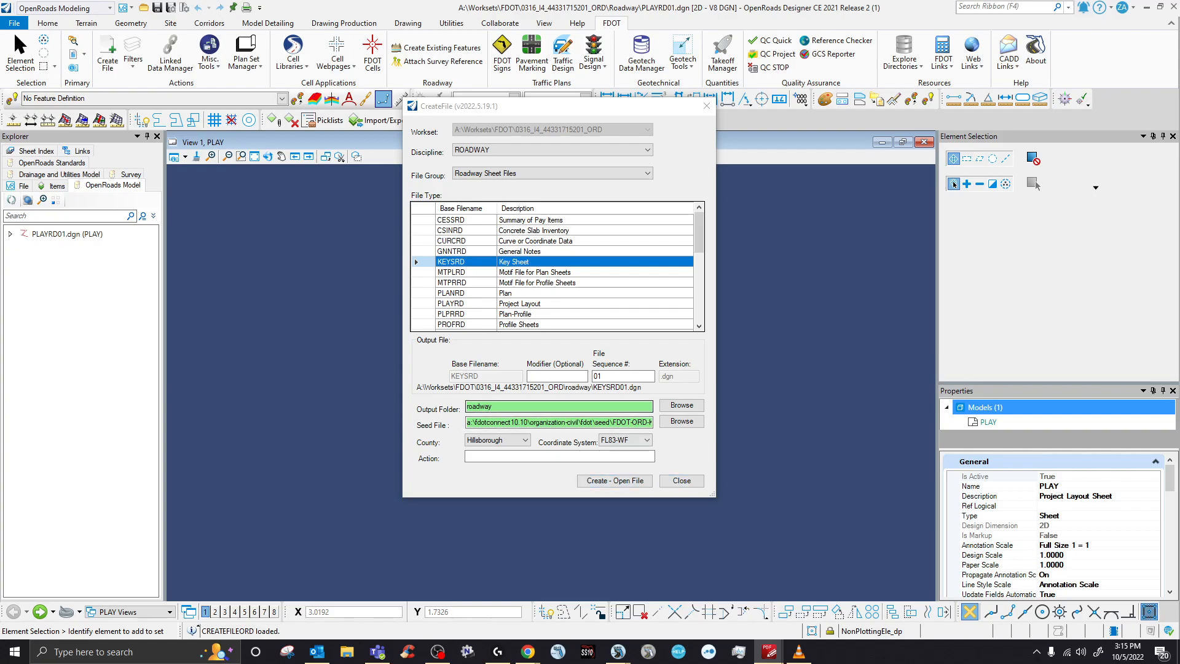
{"action": "left_click", "coordinate": [615, 480]}
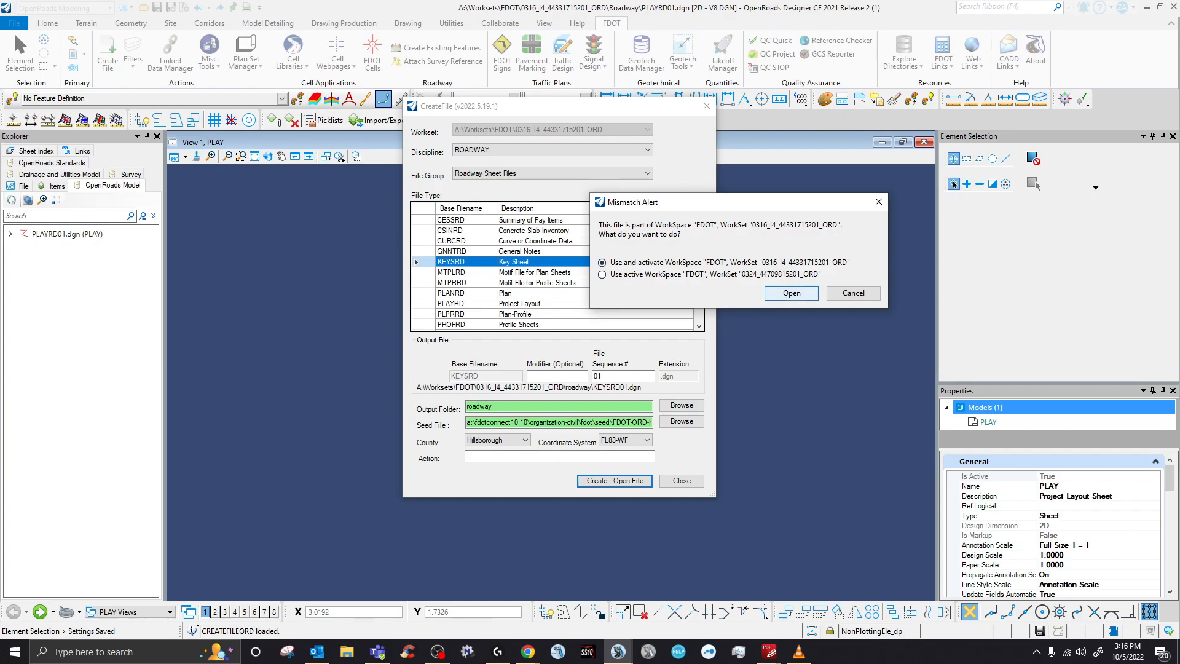
{"action": "key", "text": "Return"}
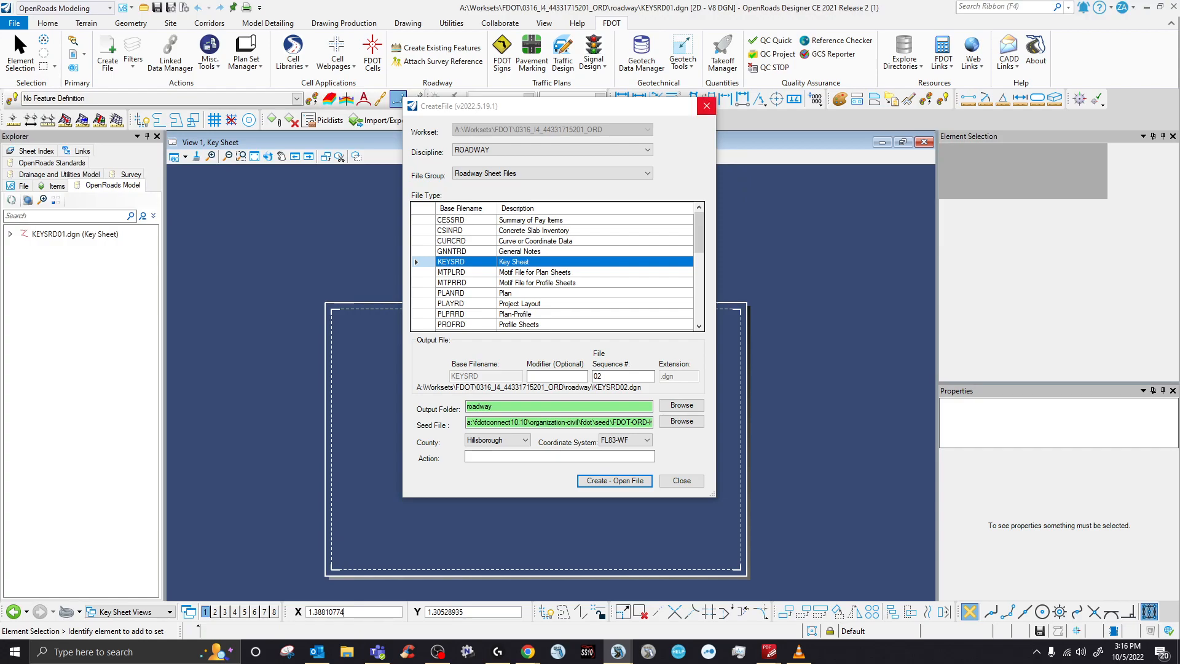
{"action": "left_click", "coordinate": [706, 106]}
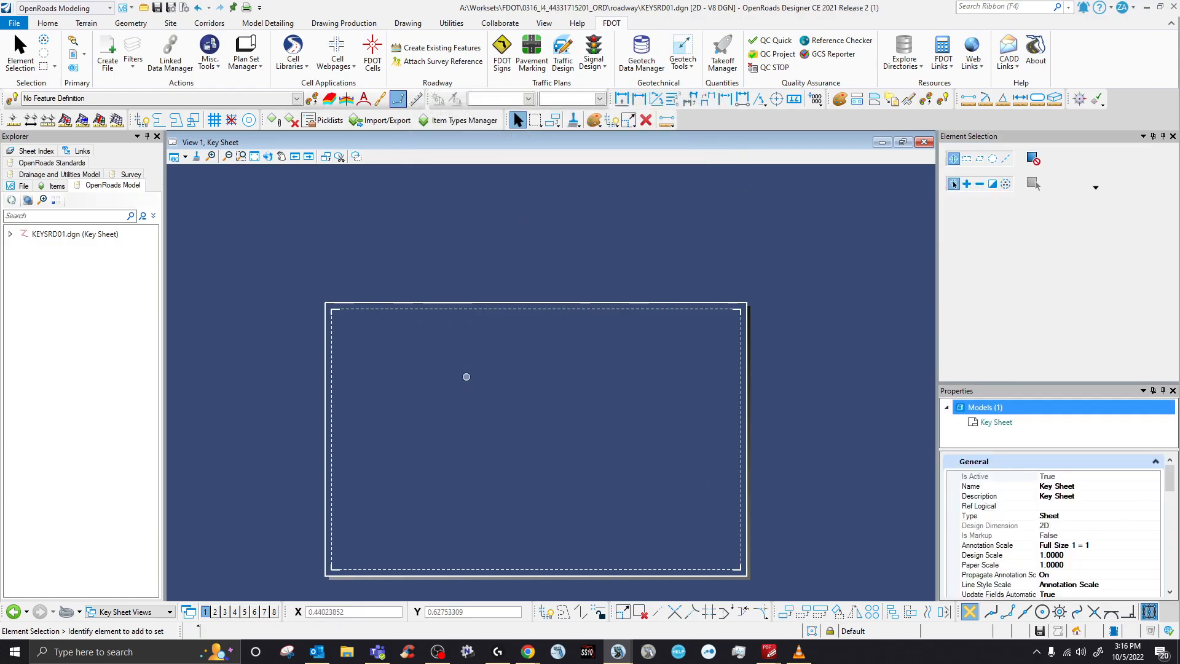
- Inspect the Default and Key Sheet models of the new file, leave Key Sheet active and move the Models window off this screen
{"action": "scroll", "coordinate": [508, 308], "scroll_direction": "down", "scroll_amount": 2}
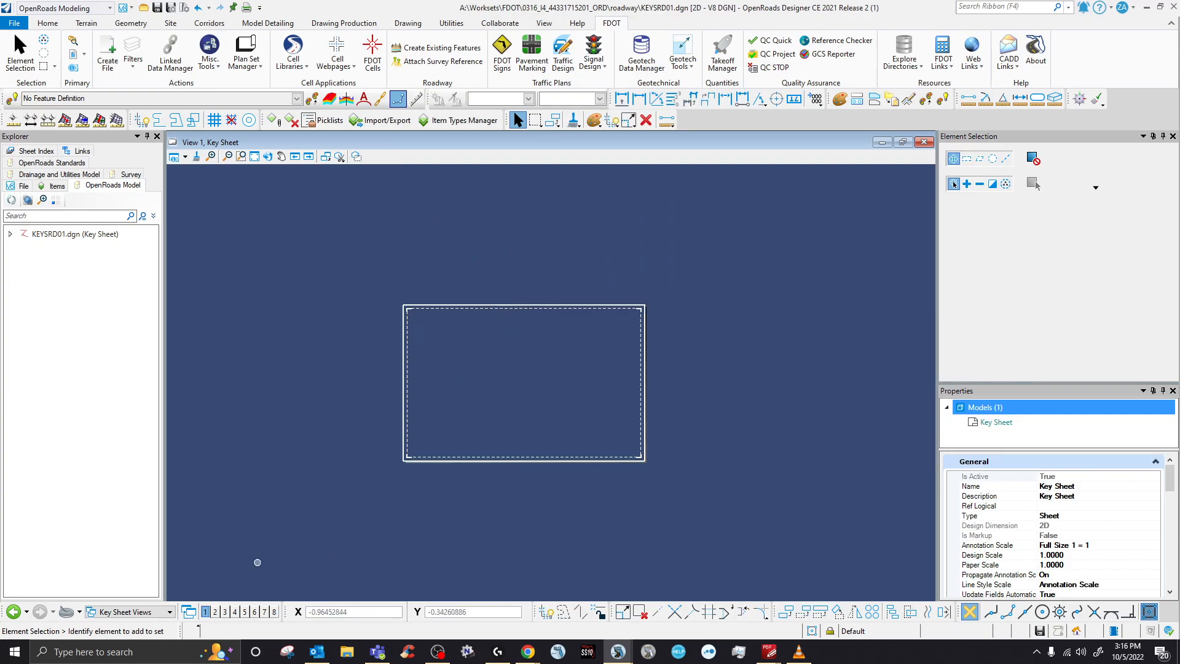
{"action": "scroll", "coordinate": [435, 443], "scroll_direction": "up", "scroll_amount": 2}
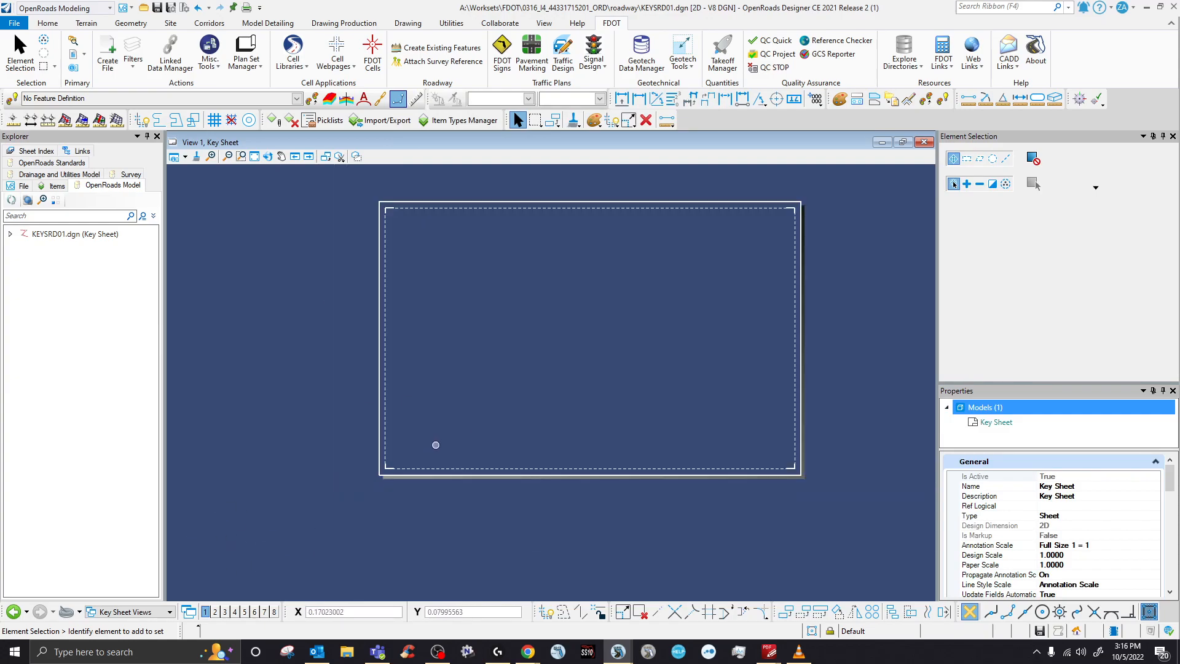
{"action": "left_click", "coordinate": [170, 612]}
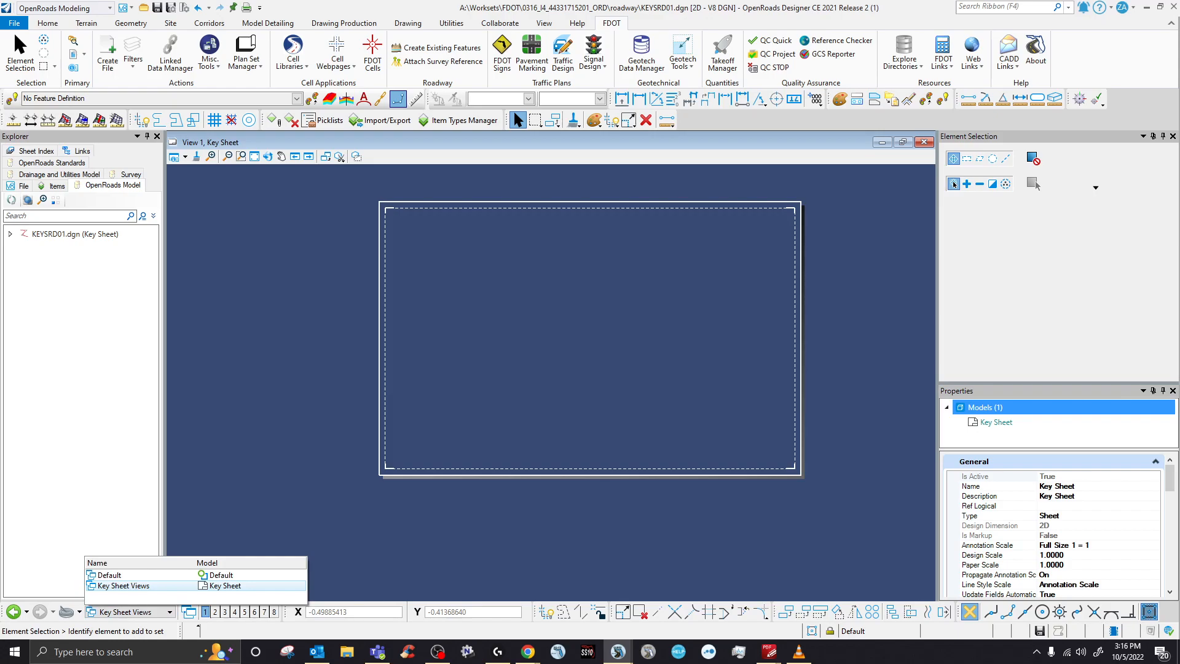
{"action": "left_click", "coordinate": [170, 612]}
{"action": "left_click_drag", "start_coordinate": [898, 663], "coordinate": [536, 247]}
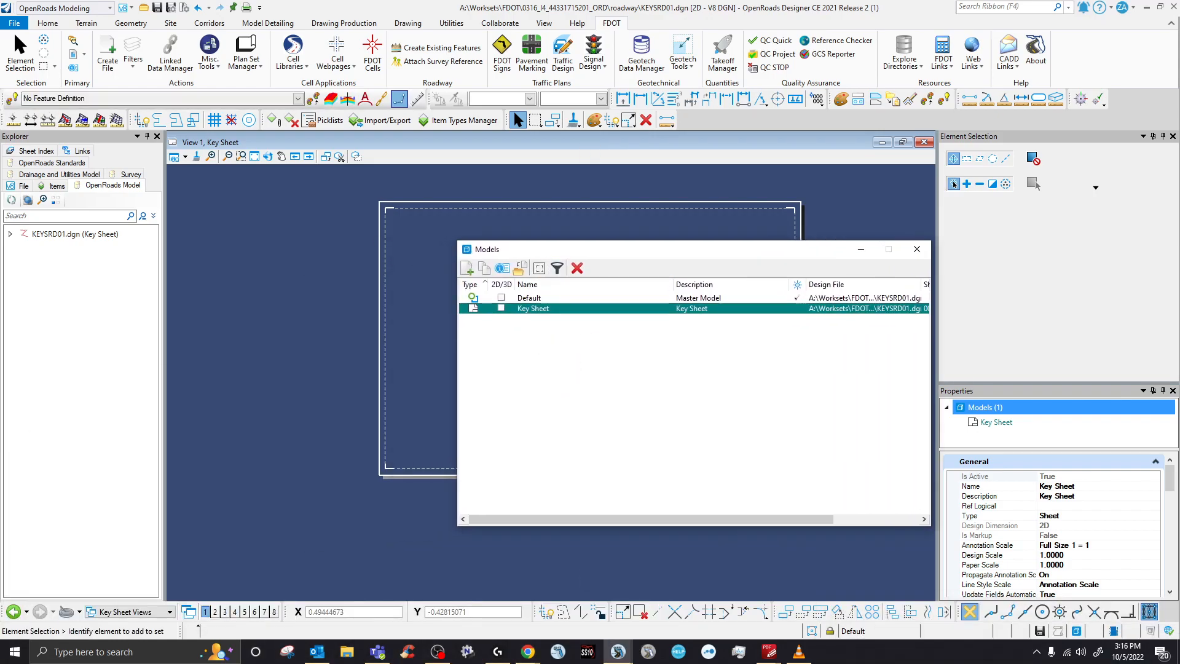
{"action": "double_click", "coordinate": [530, 298]}
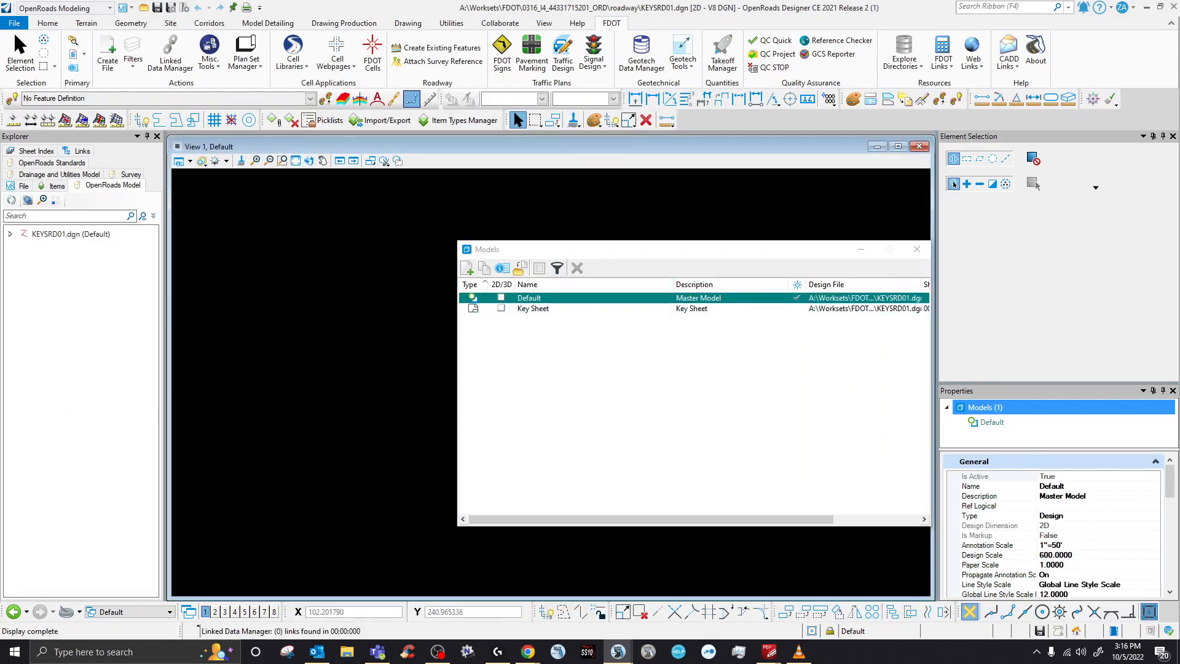
{"action": "double_click", "coordinate": [533, 309]}
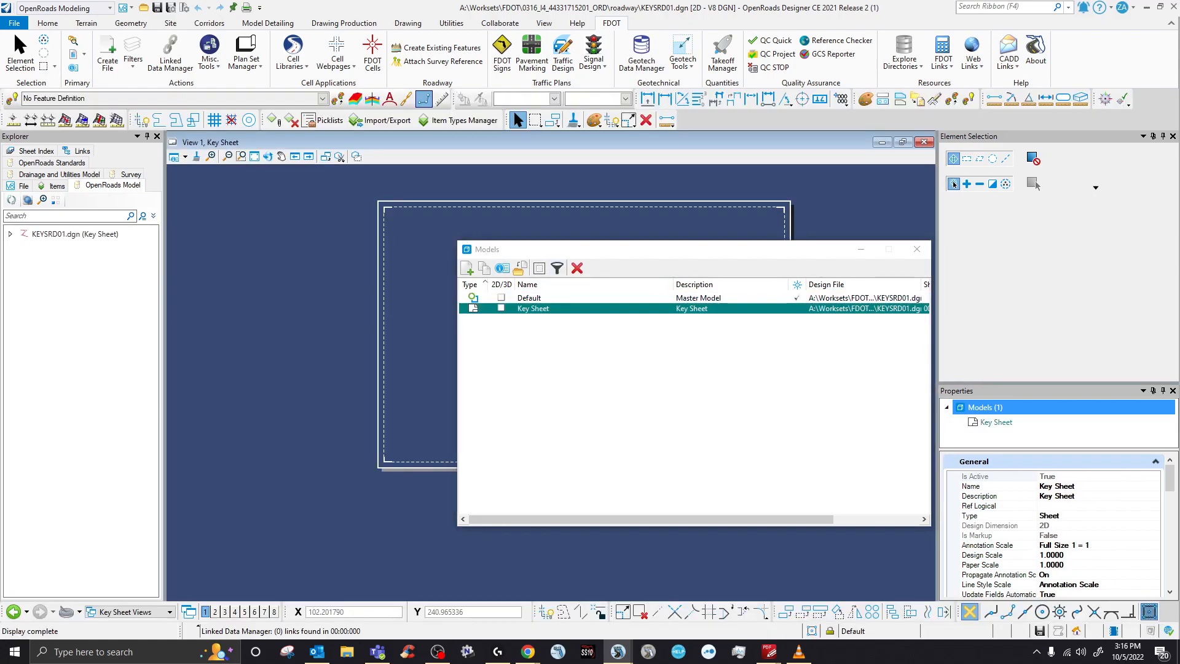
{"action": "left_click_drag", "start_coordinate": [652, 249], "coordinate": [1179, 369]}
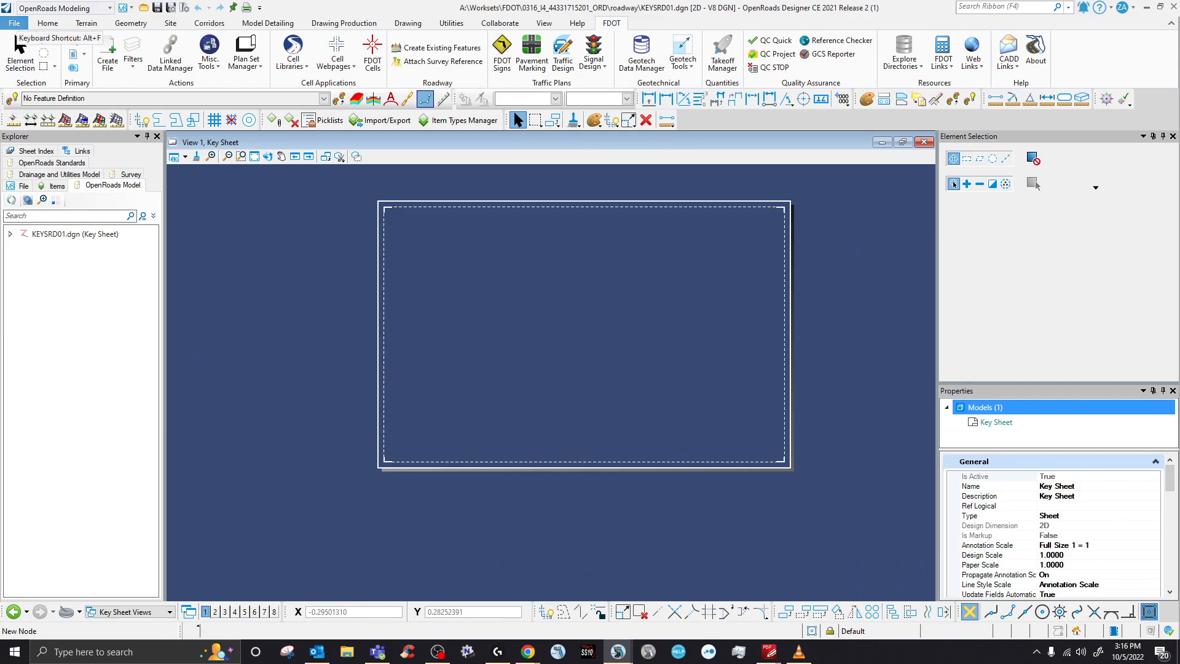
- Save the settings of KEYSRD01.dgn and exit OpenRoads Designer
{"action": "key", "text": "ctrl+f"}
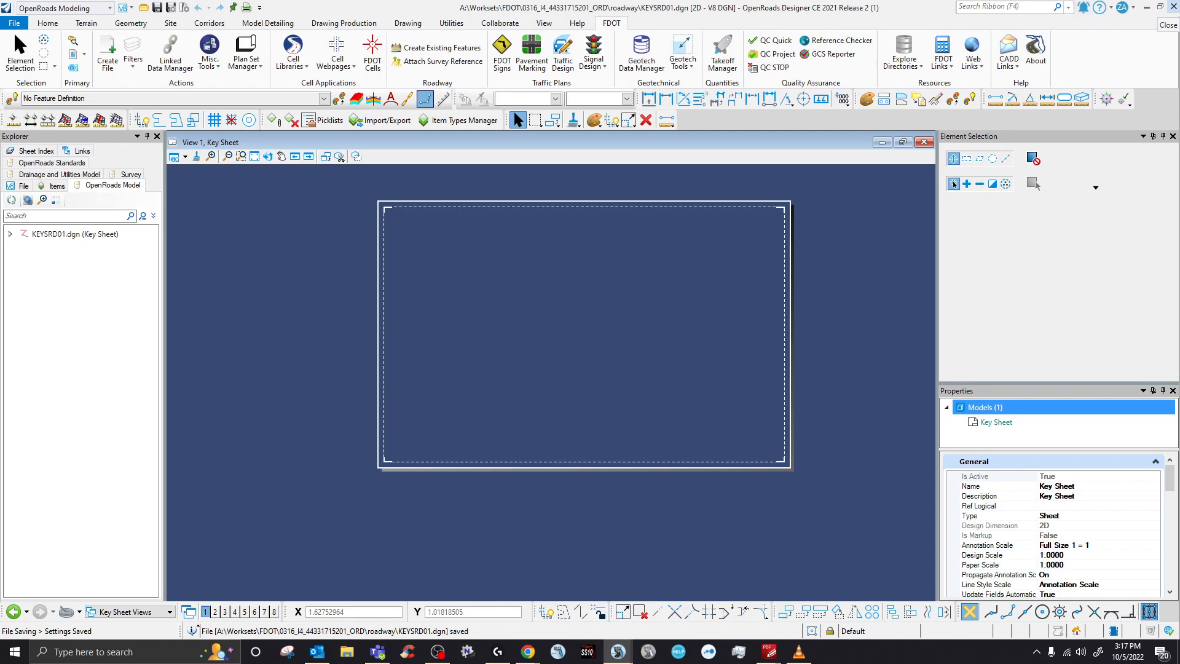
{"action": "left_click", "coordinate": [1172, 6]}
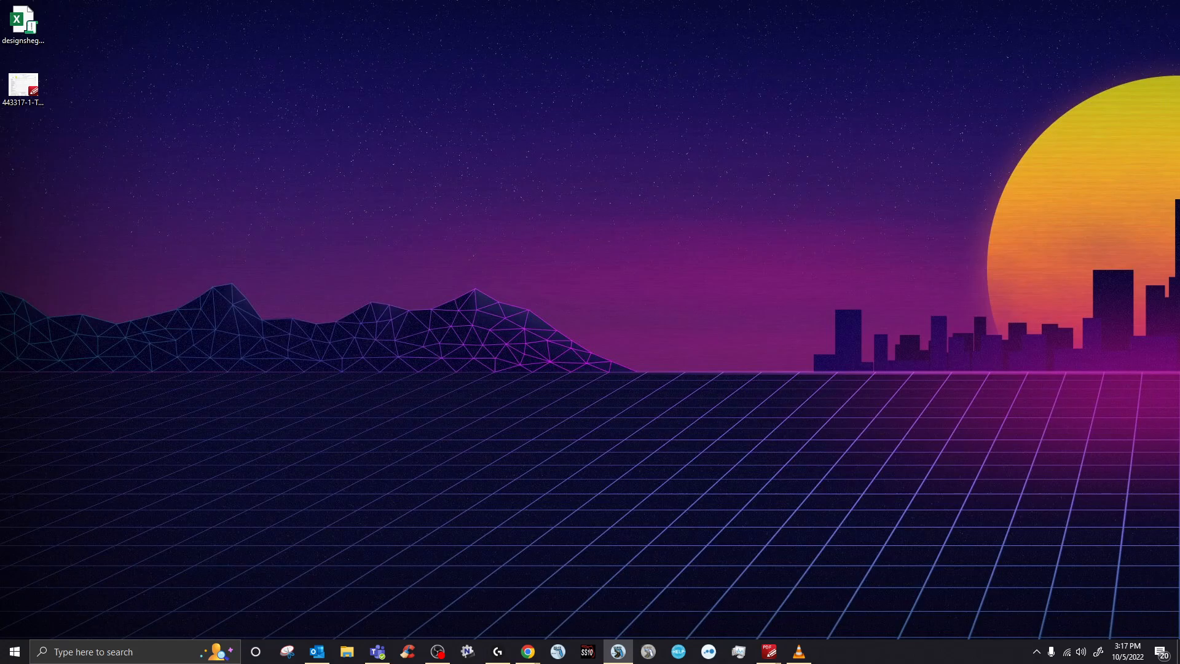
- Run the Clear Crash utility, refresh the desktop and relaunch OpenRoads Designer
{"action": "left_click", "coordinate": [15, 652]}
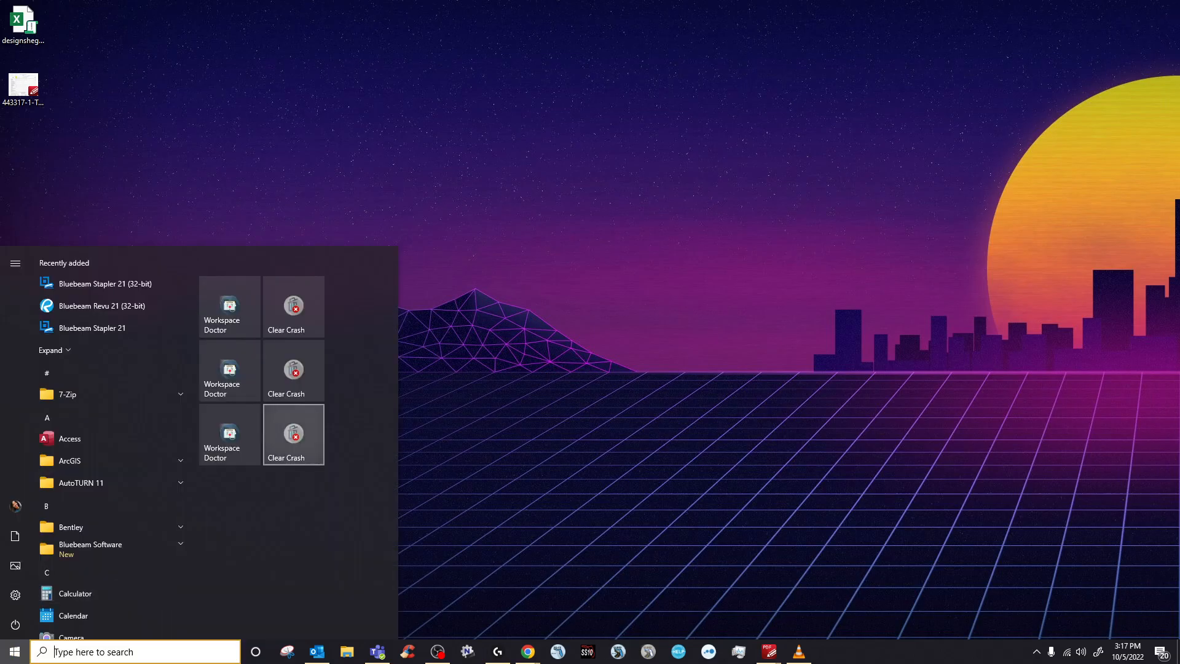
{"action": "left_click", "coordinate": [293, 434]}
{"action": "right_click", "coordinate": [350, 184]}
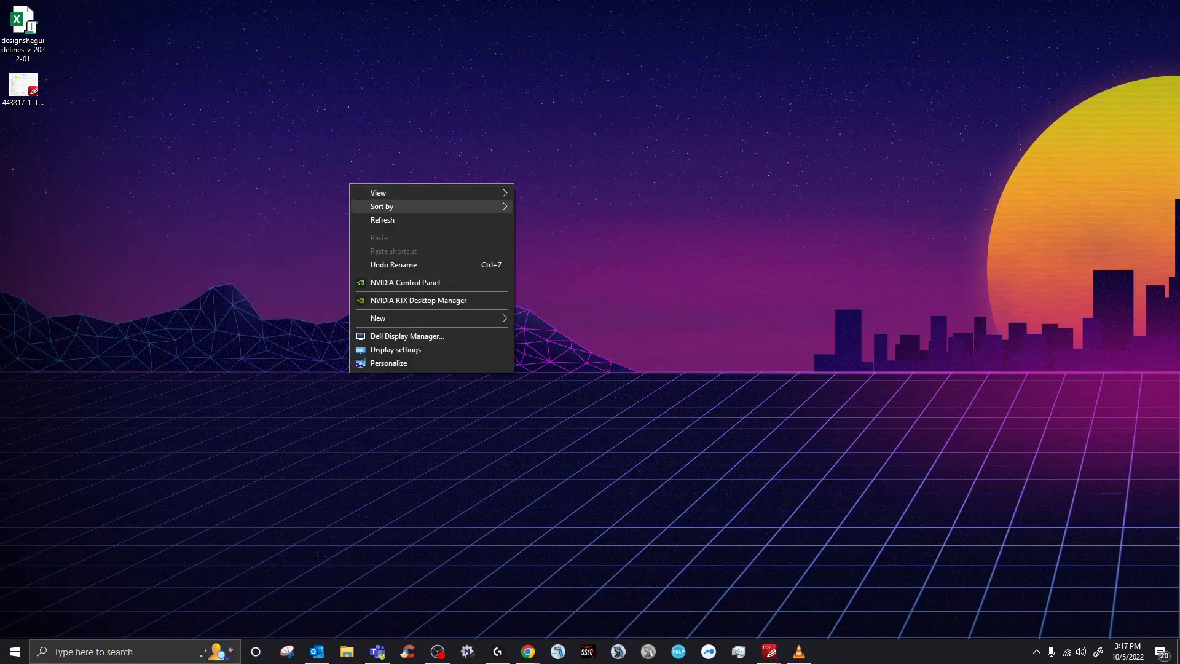
{"action": "left_click", "coordinate": [382, 221]}
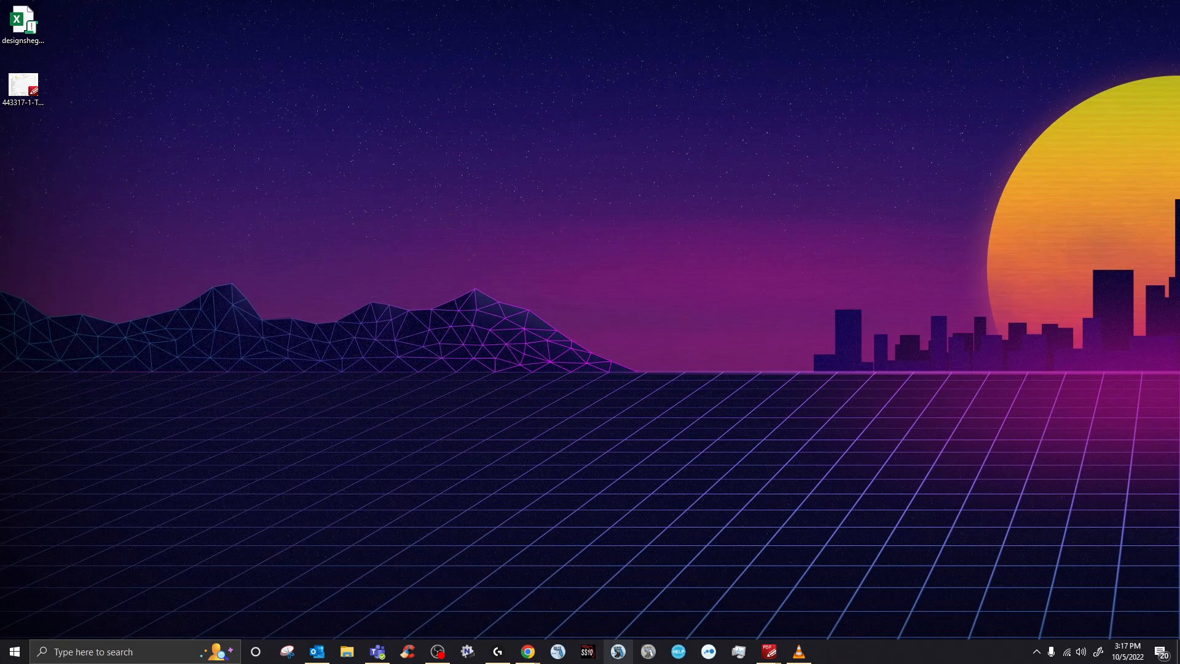
{"action": "left_click", "coordinate": [617, 652]}
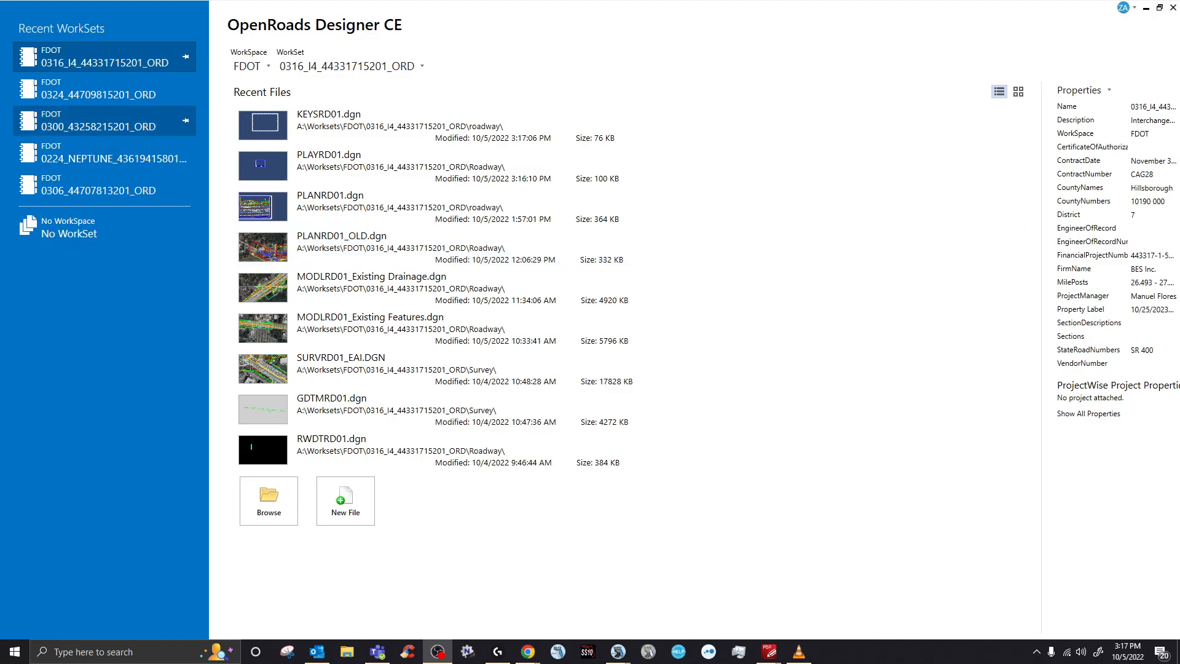
{"action": "left_click", "coordinate": [251, 65]}
{"action": "scroll", "coordinate": [261, 171], "scroll_direction": "down", "scroll_amount": 1}
{"action": "left_click", "coordinate": [260, 171]}
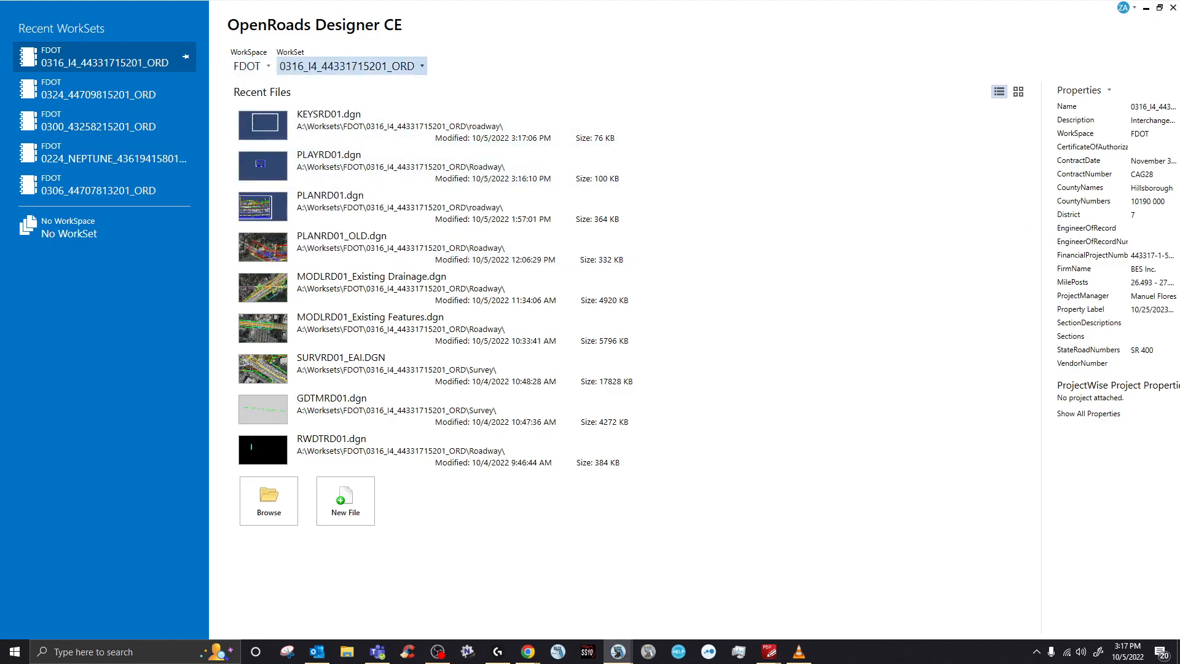
{"action": "left_click_drag", "start_coordinate": [1042, 209], "coordinate": [919, 209]}
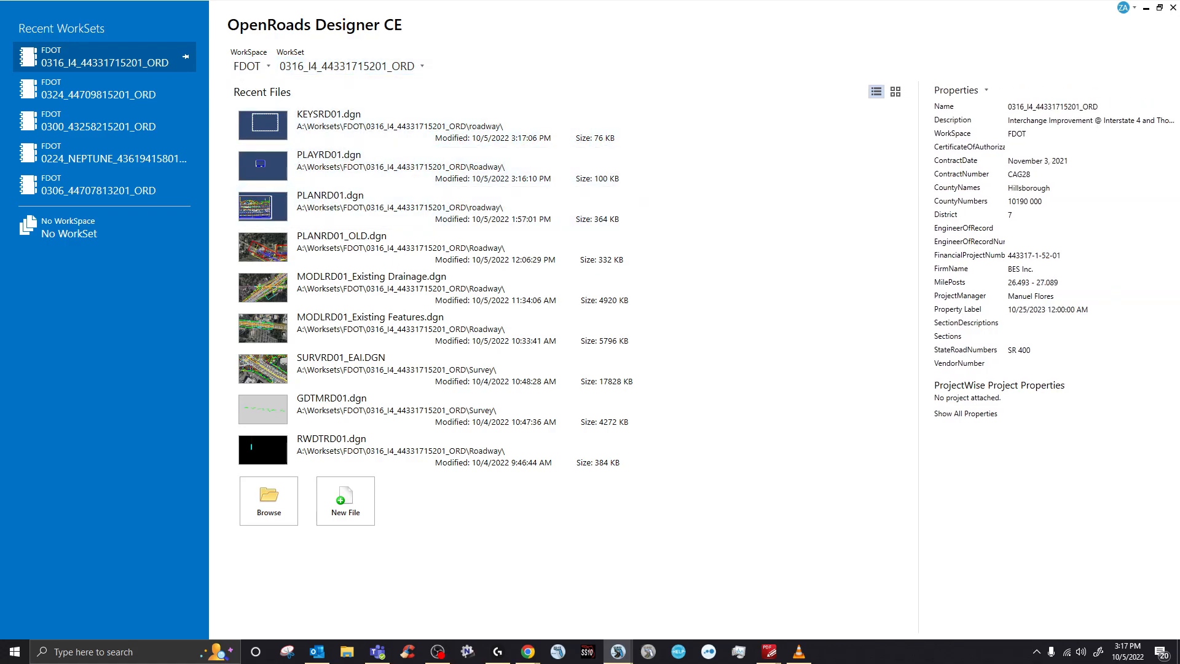
{"action": "left_click", "coordinate": [959, 90]}
{"action": "left_click", "coordinate": [971, 103]}
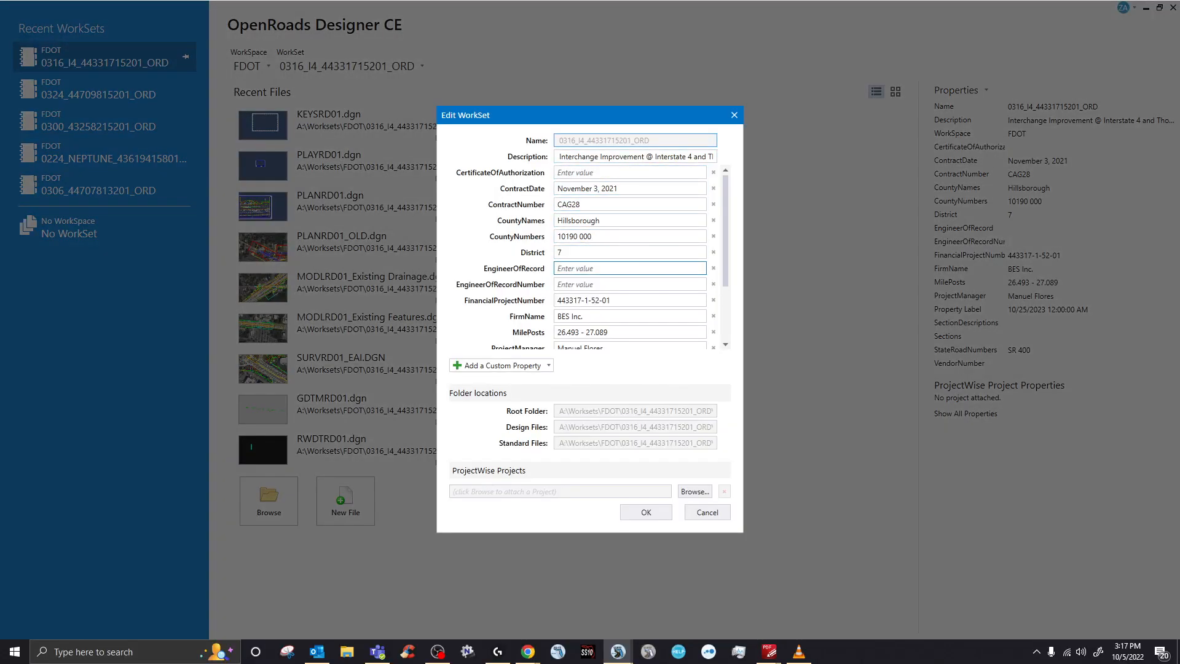
- Review the workset's custom properties, from CertificateOfAuthorization through VendorNumber
{"action": "scroll", "coordinate": [631, 304], "scroll_direction": "down", "scroll_amount": 3}
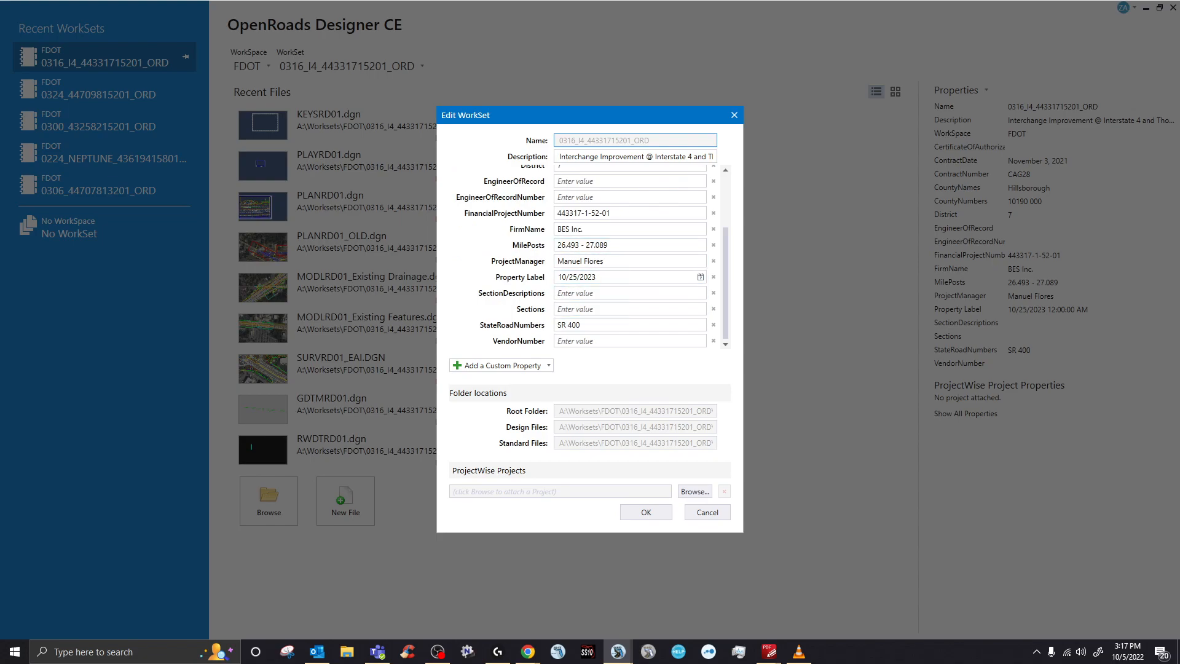
{"action": "scroll", "coordinate": [630, 300], "scroll_direction": "up", "scroll_amount": 3}
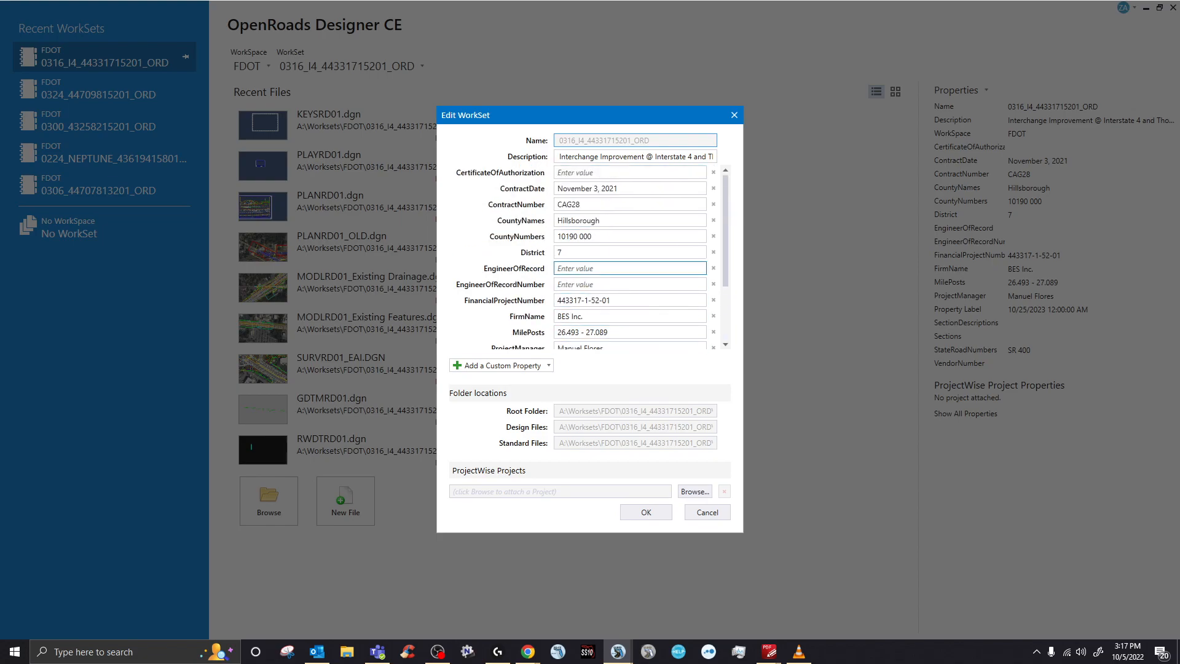
{"action": "scroll", "coordinate": [630, 284], "scroll_direction": "down", "scroll_amount": 3}
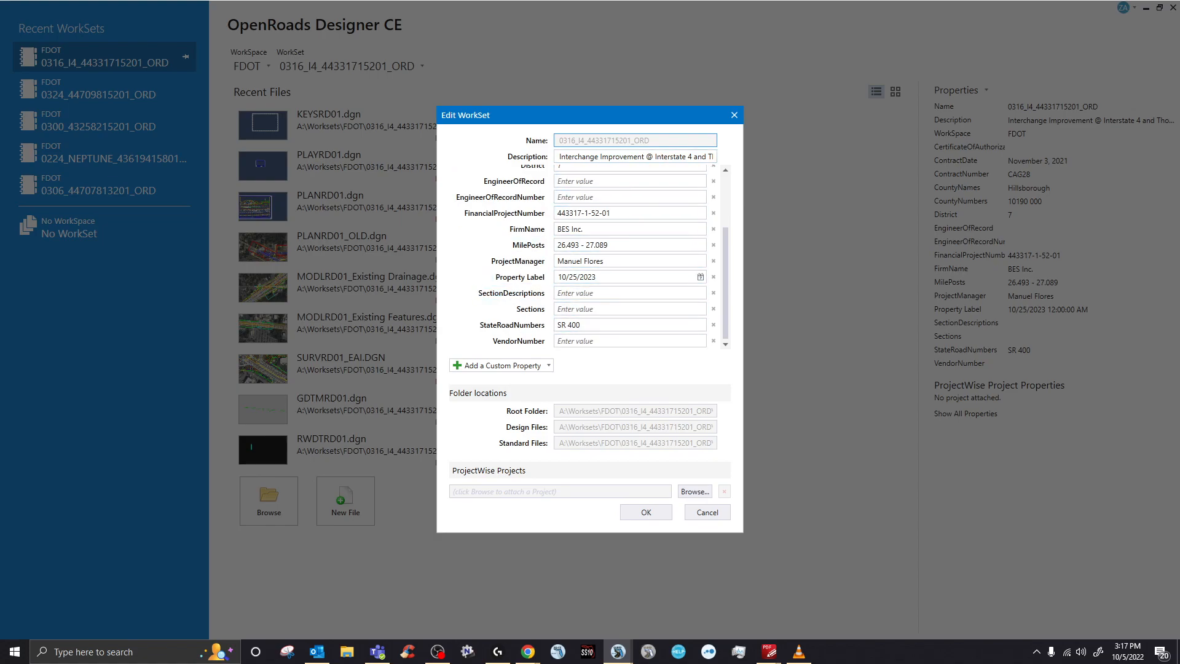
{"action": "scroll", "coordinate": [627, 314], "scroll_direction": "up", "scroll_amount": 3}
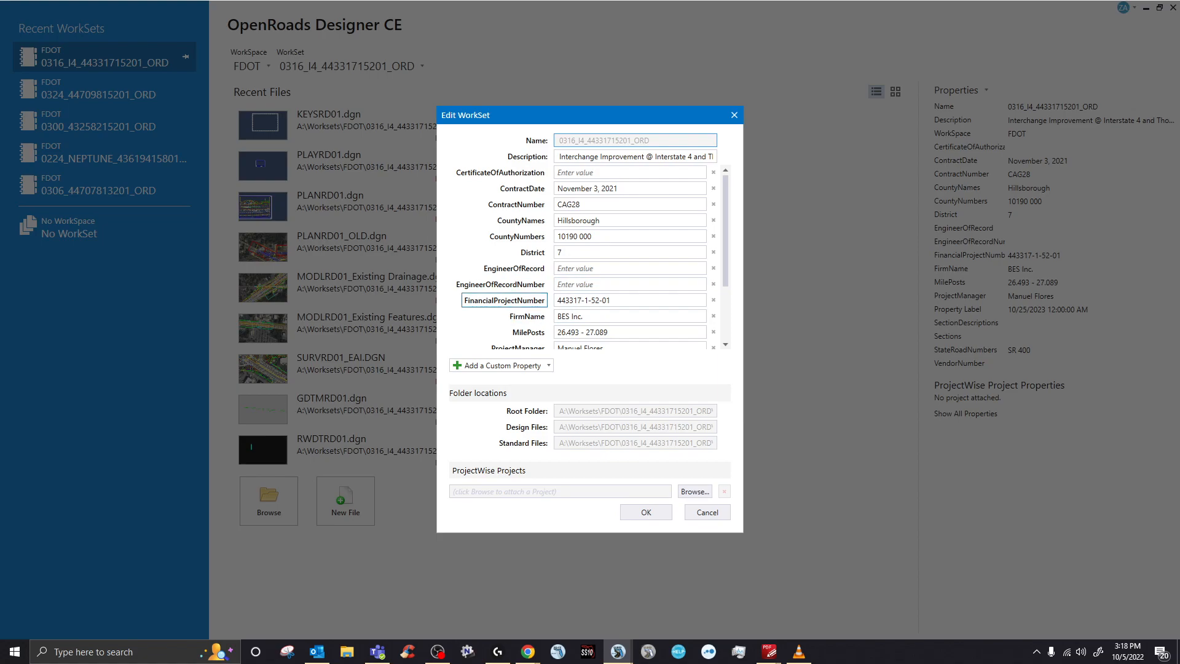
{"action": "scroll", "coordinate": [516, 269], "scroll_direction": "down", "scroll_amount": 1}
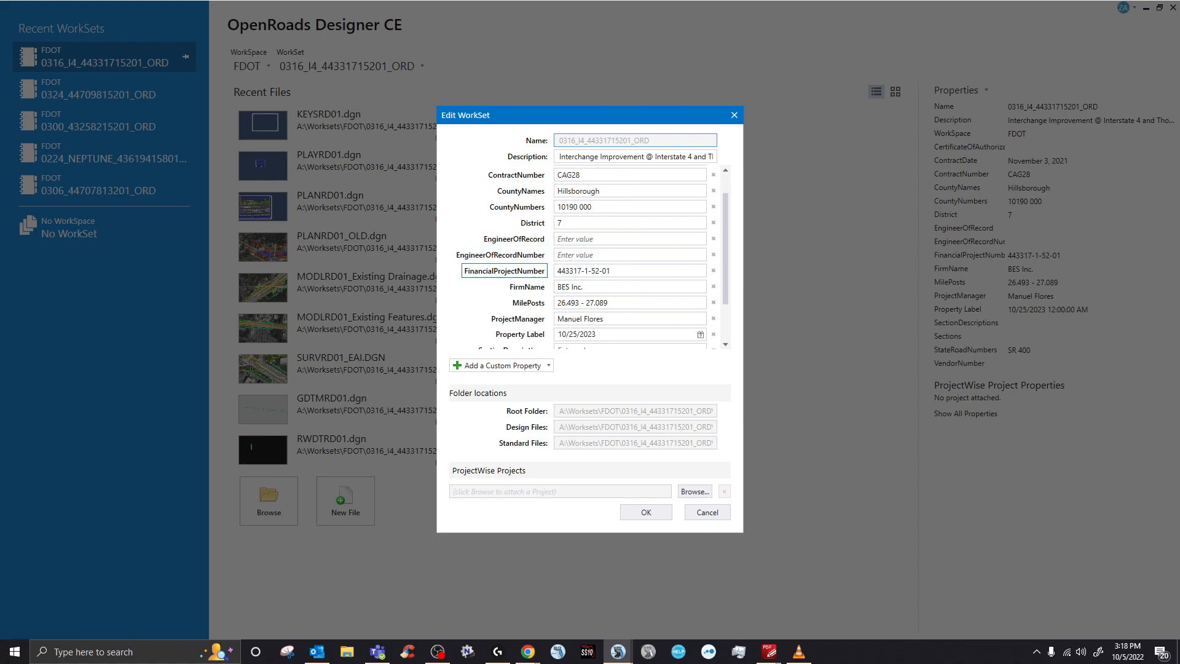
{"action": "scroll", "coordinate": [516, 270], "scroll_direction": "up", "scroll_amount": 1}
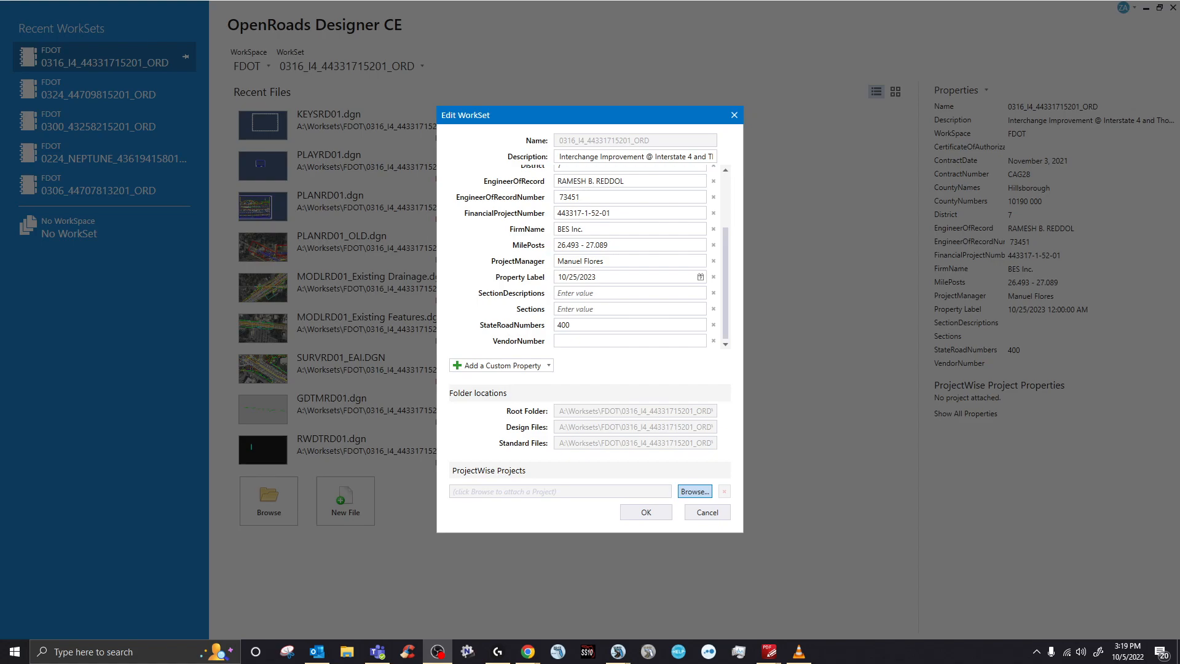
- Recheck the workset's engineer of record and StateRoadNumbers entries and accept the workset properties
{"action": "scroll", "coordinate": [630, 335], "scroll_direction": "up", "scroll_amount": 3}
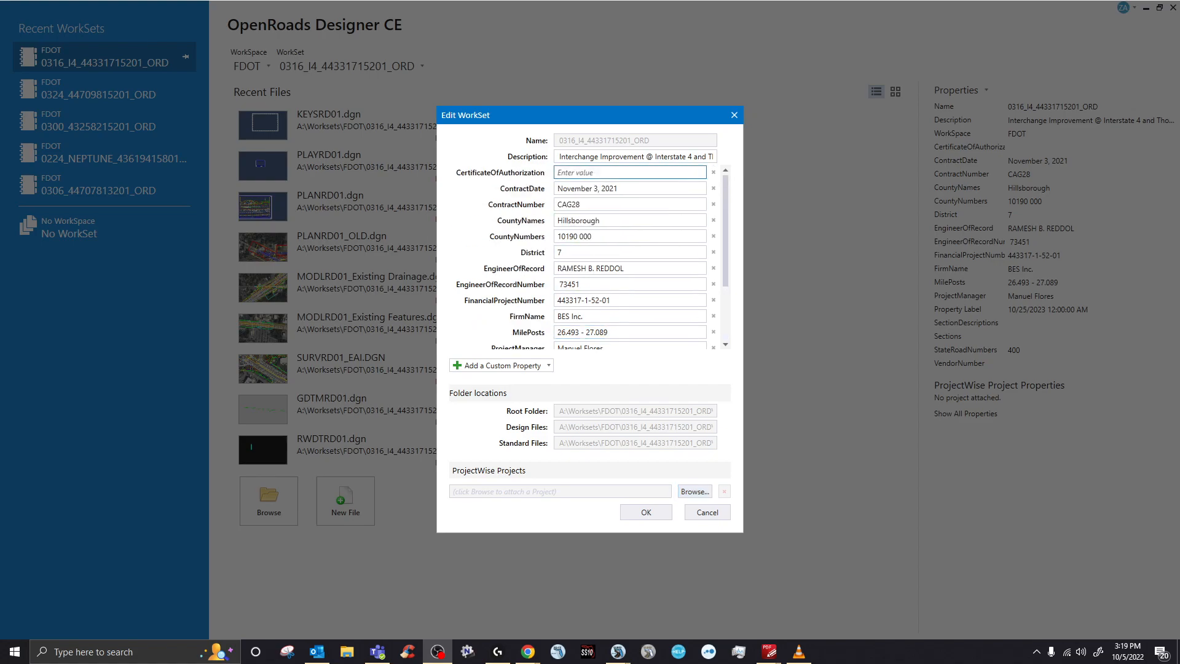
{"action": "scroll", "coordinate": [631, 280], "scroll_direction": "down", "scroll_amount": 3}
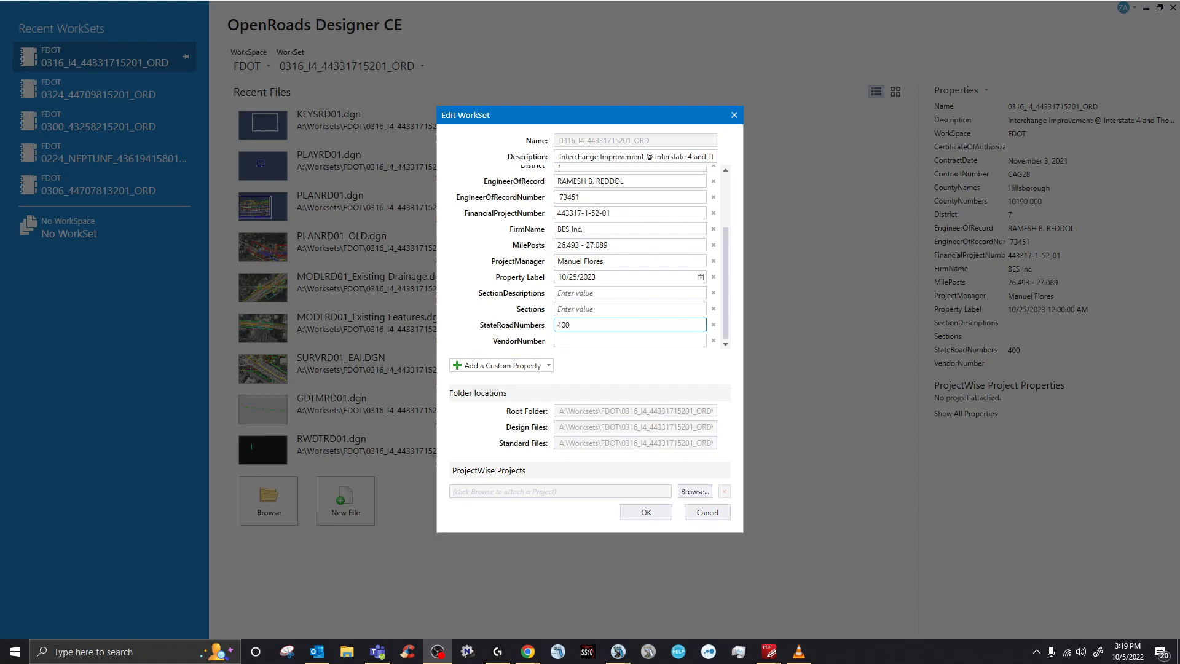
{"action": "left_click", "coordinate": [558, 324]}
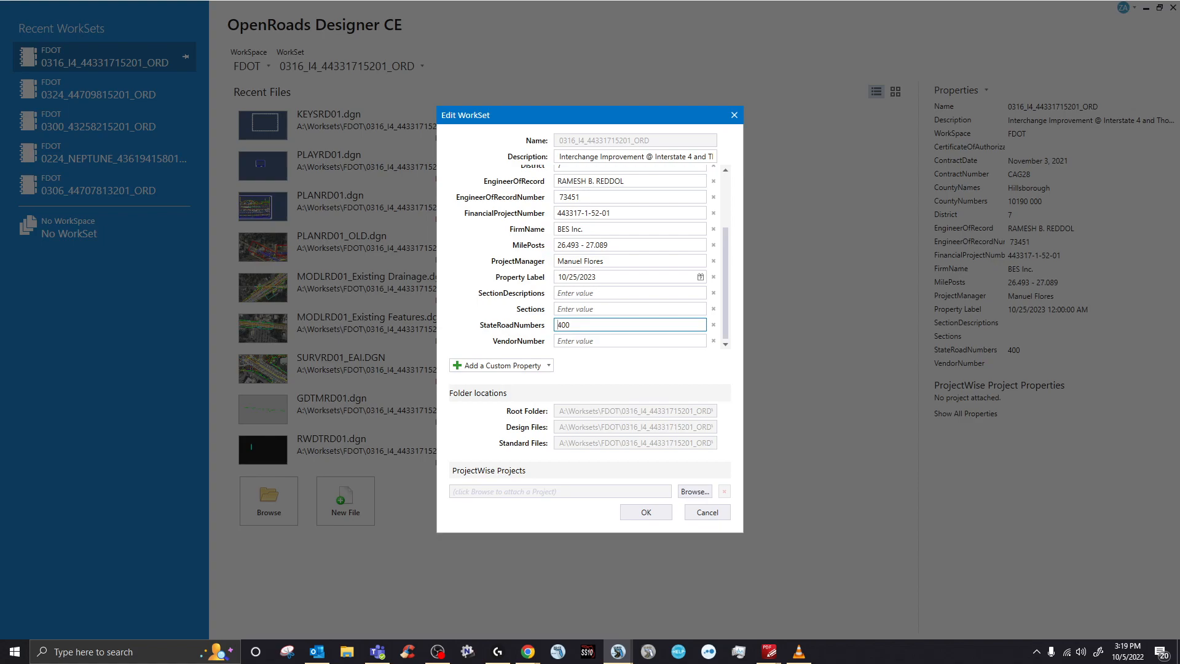
{"action": "scroll", "coordinate": [530, 335], "scroll_direction": "up", "scroll_amount": 3}
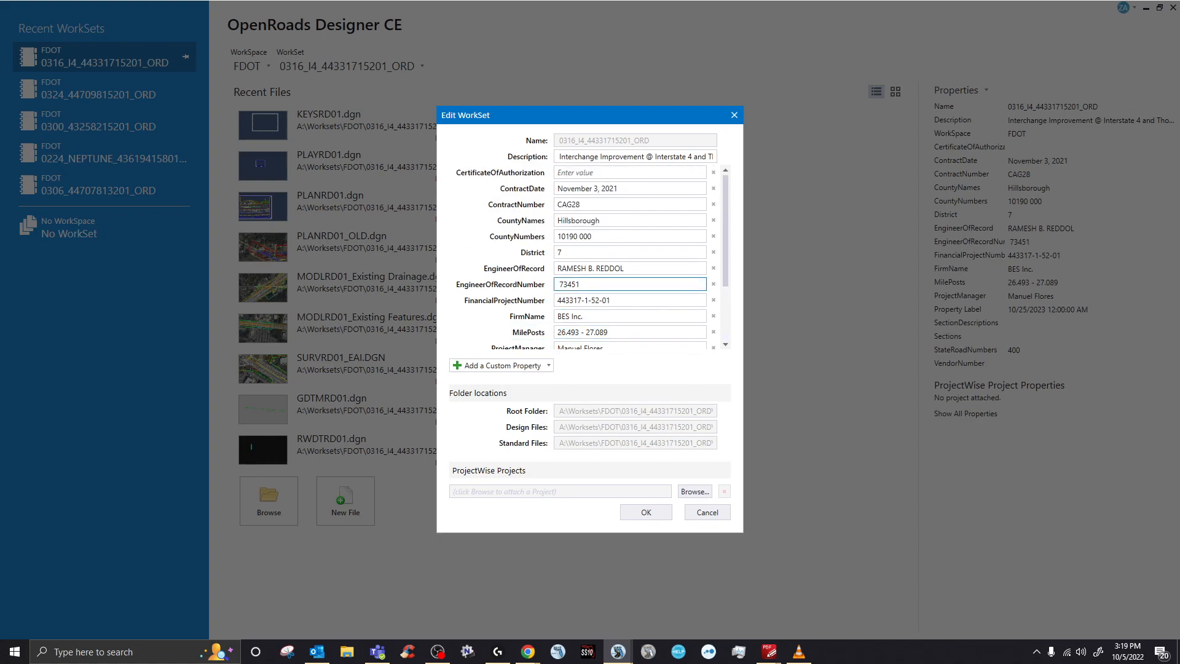
{"action": "scroll", "coordinate": [520, 280], "scroll_direction": "down", "scroll_amount": 3}
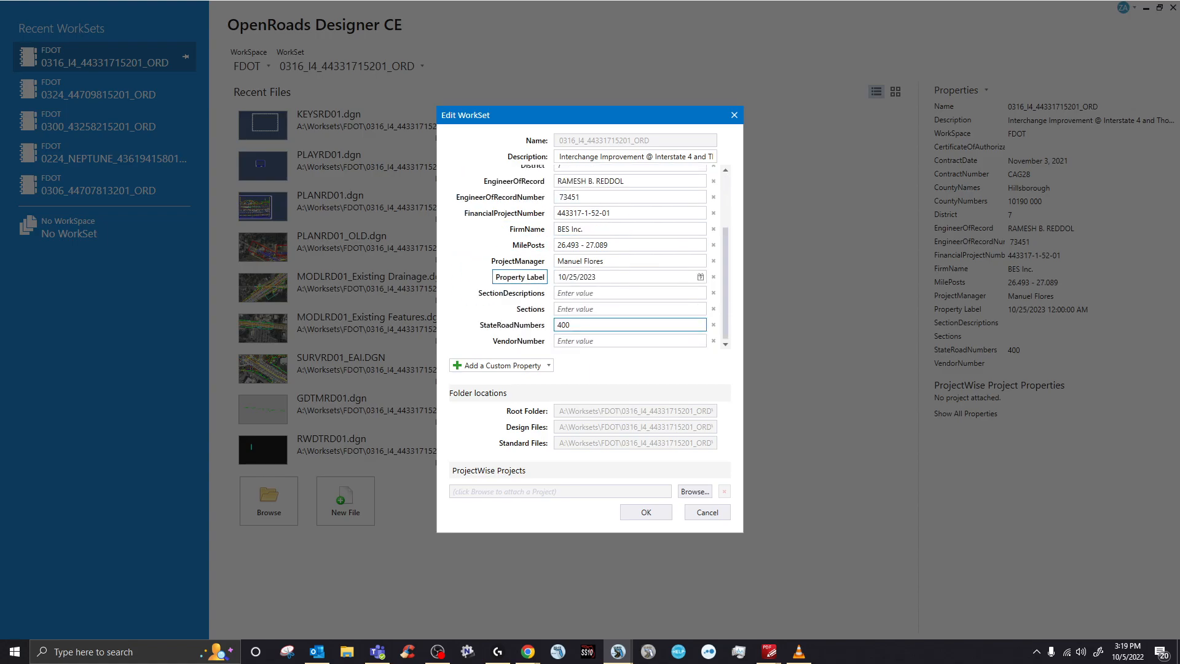
{"action": "left_click", "coordinate": [646, 512]}
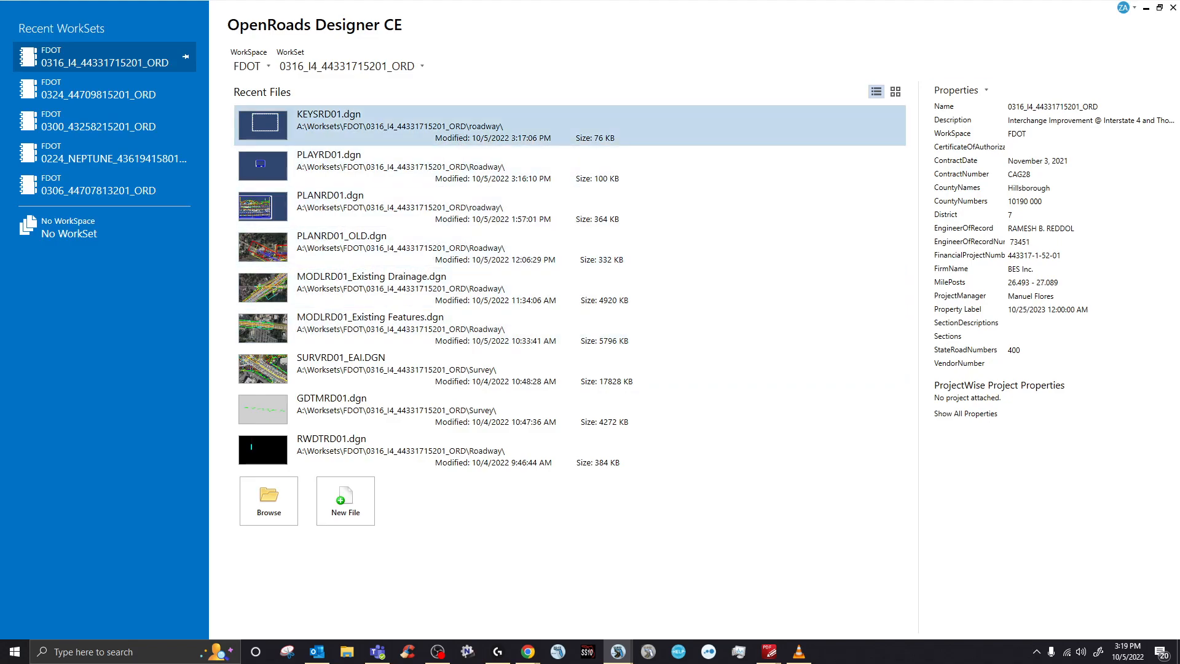
- Open KEYSRD01.dgn from the recent files
{"action": "left_click", "coordinate": [345, 125]}
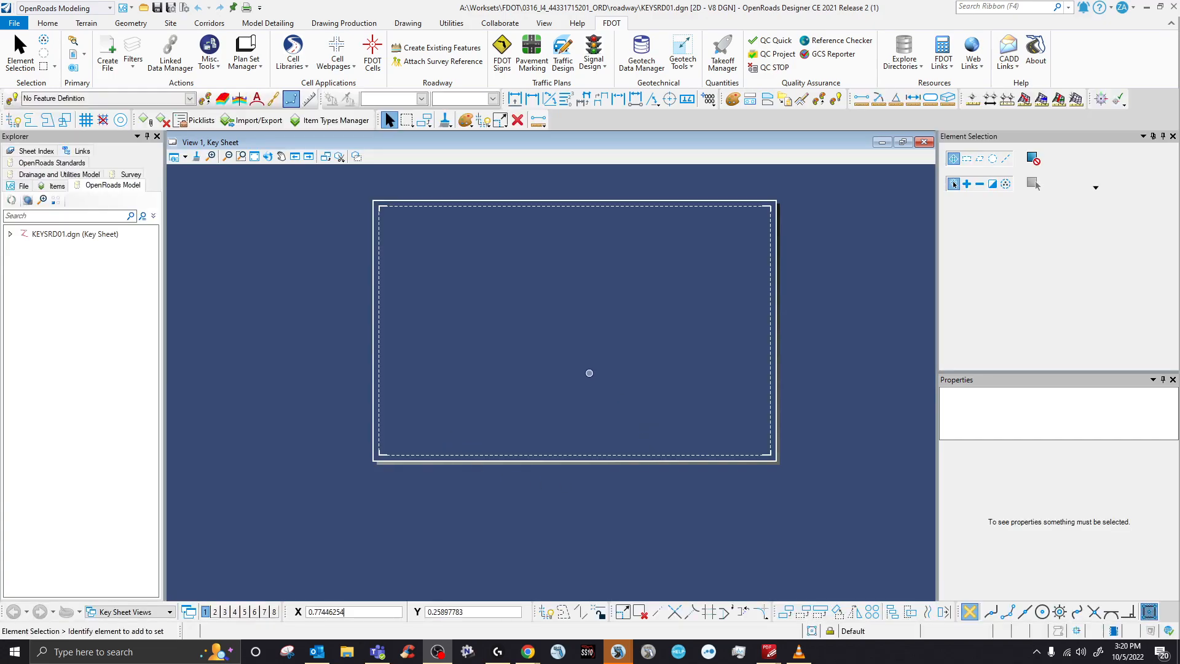
{"action": "scroll", "coordinate": [589, 372], "scroll_direction": "down", "scroll_amount": 2}
{"action": "scroll", "coordinate": [643, 335], "scroll_direction": "up", "scroll_amount": 2}
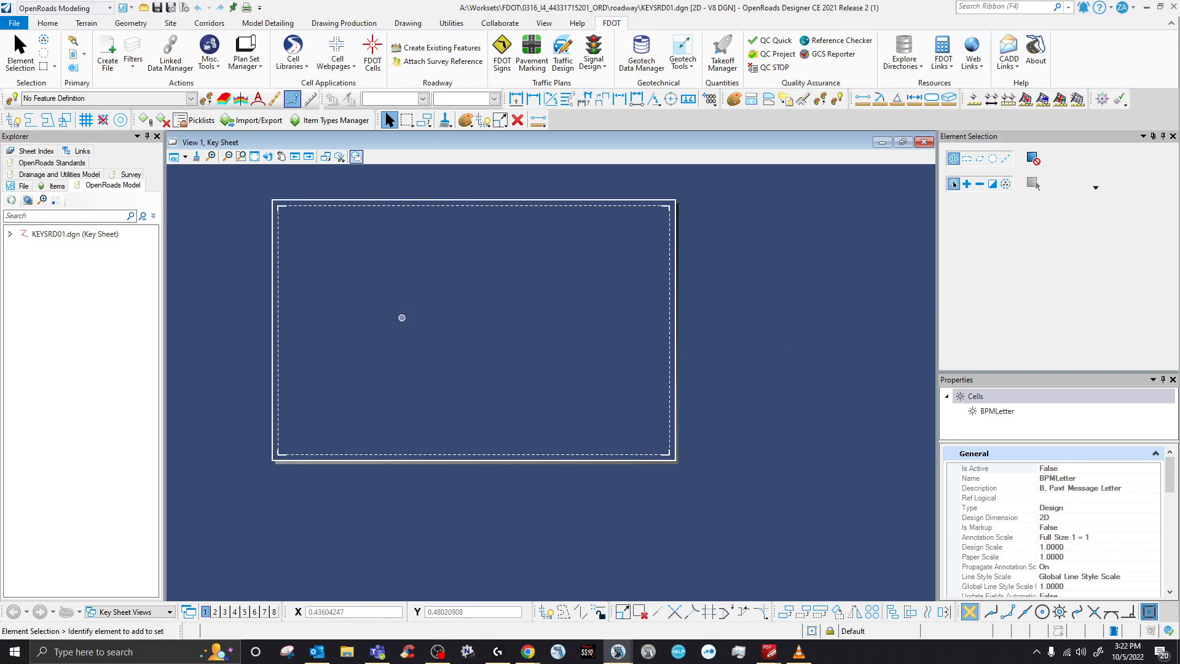
- Start placing the Roadway Keysheet cell KSRoadway and compare its preview with the sheet border at the lower-left inner corner
{"action": "right_click", "coordinate": [402, 318]}
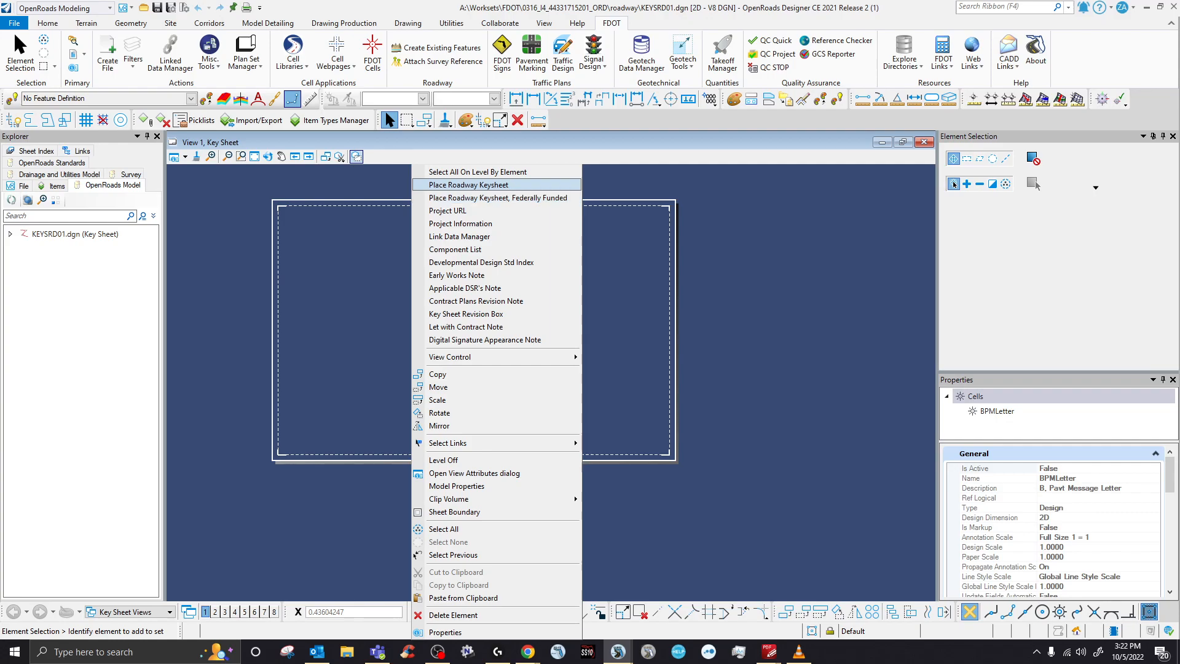
{"action": "left_click", "coordinate": [467, 185]}
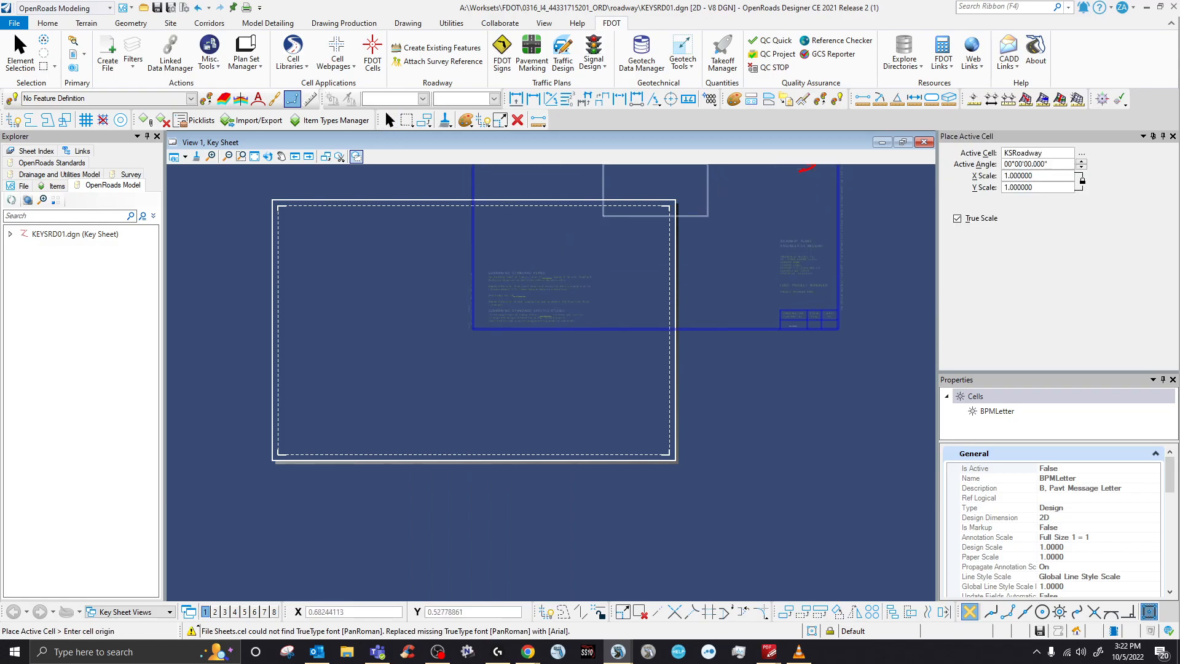
{"action": "scroll", "coordinate": [482, 408], "scroll_direction": "down", "scroll_amount": 3}
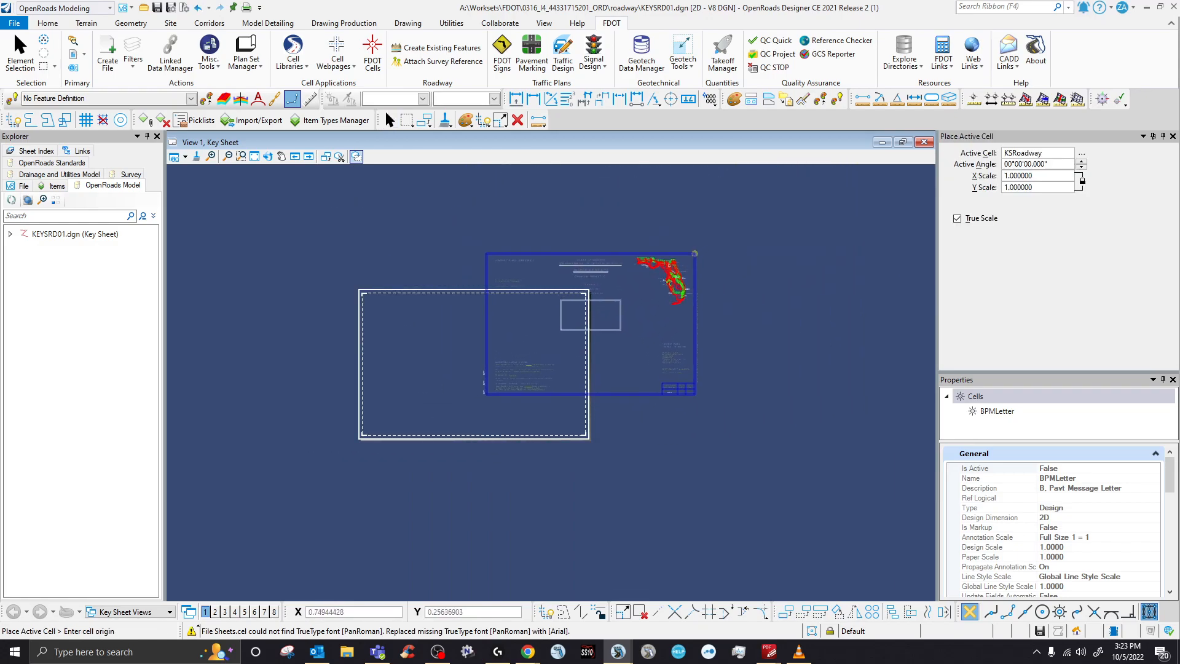
{"action": "scroll", "coordinate": [369, 434], "scroll_direction": "up", "scroll_amount": 3}
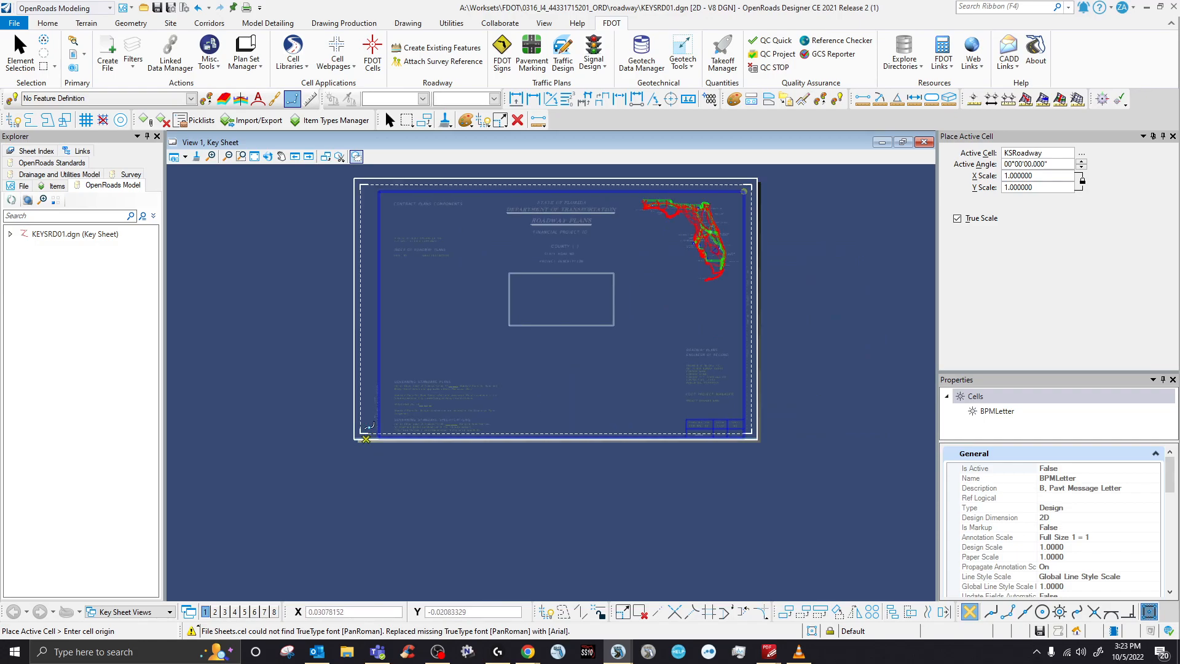
{"action": "scroll", "coordinate": [369, 433], "scroll_direction": "up", "scroll_amount": 3}
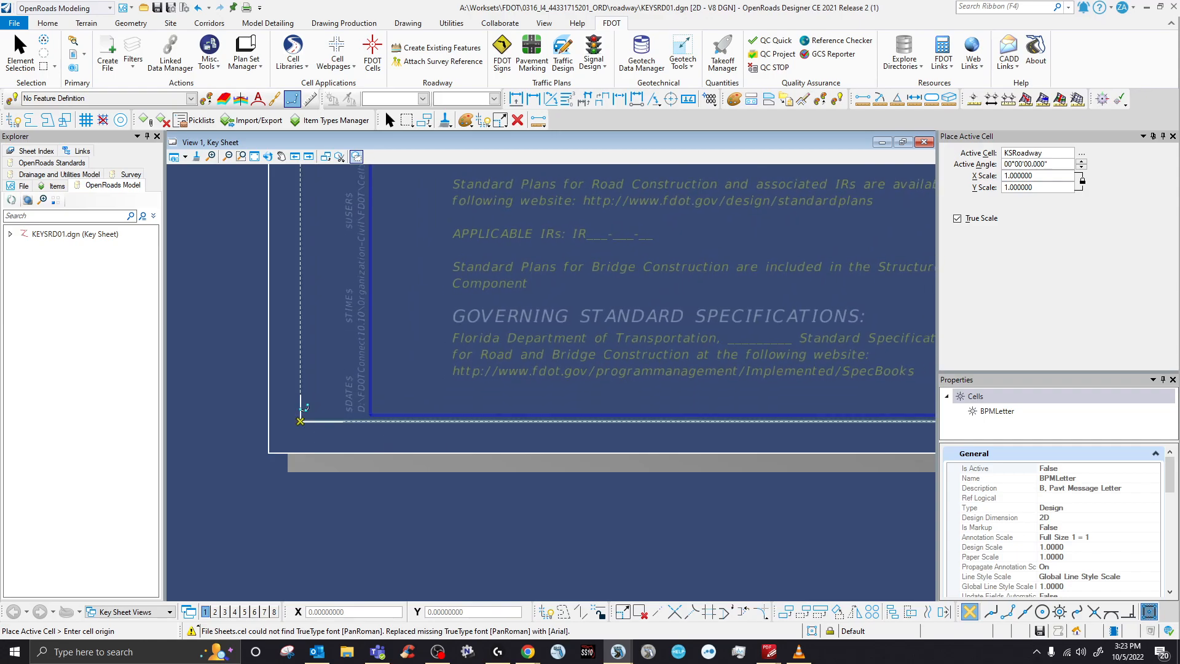
{"action": "scroll", "coordinate": [305, 407], "scroll_direction": "down", "scroll_amount": 2}
{"action": "scroll", "coordinate": [305, 407], "scroll_direction": "down", "scroll_amount": 2}
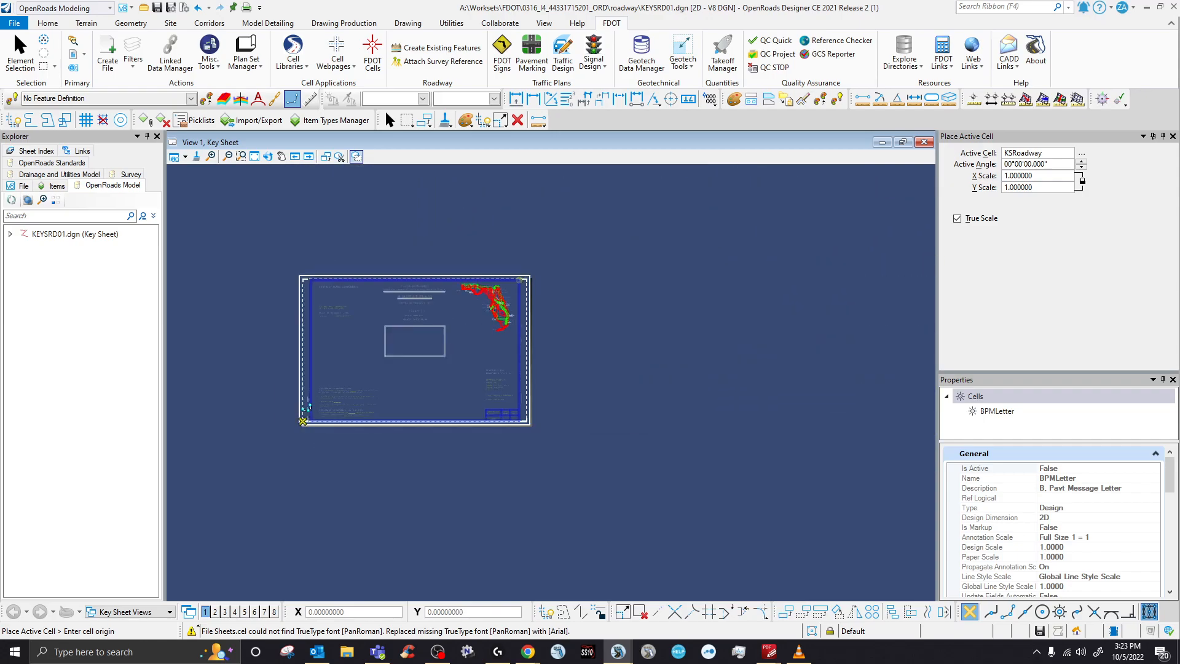
{"action": "scroll", "coordinate": [310, 406], "scroll_direction": "up", "scroll_amount": 4}
{"action": "scroll", "coordinate": [314, 406], "scroll_direction": "down", "scroll_amount": 4}
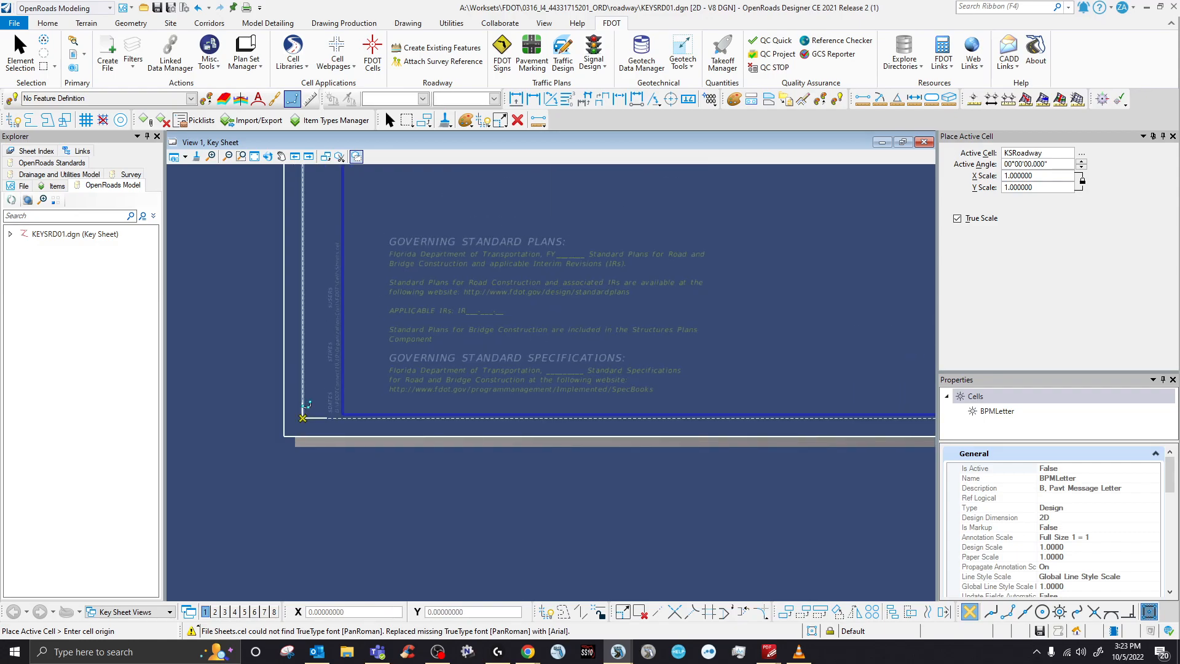
{"action": "scroll", "coordinate": [345, 409], "scroll_direction": "down", "scroll_amount": 2}
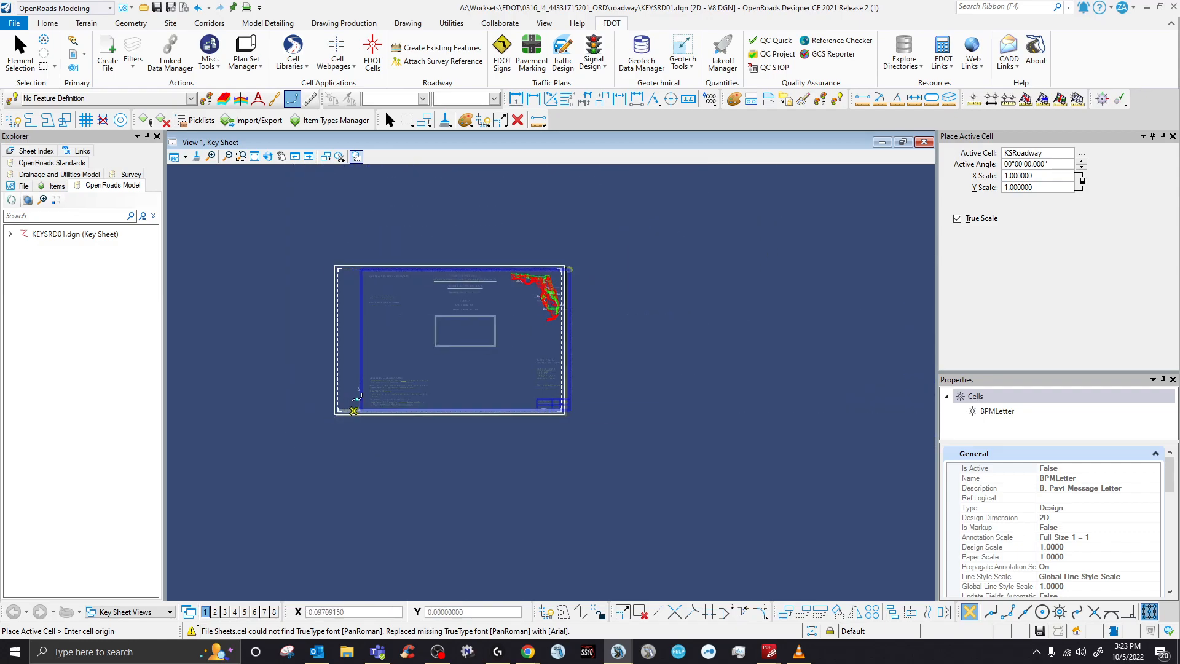
- Try an X and Y scale of 1.5 for the key sheet cell
{"action": "left_click", "coordinate": [1038, 176]}
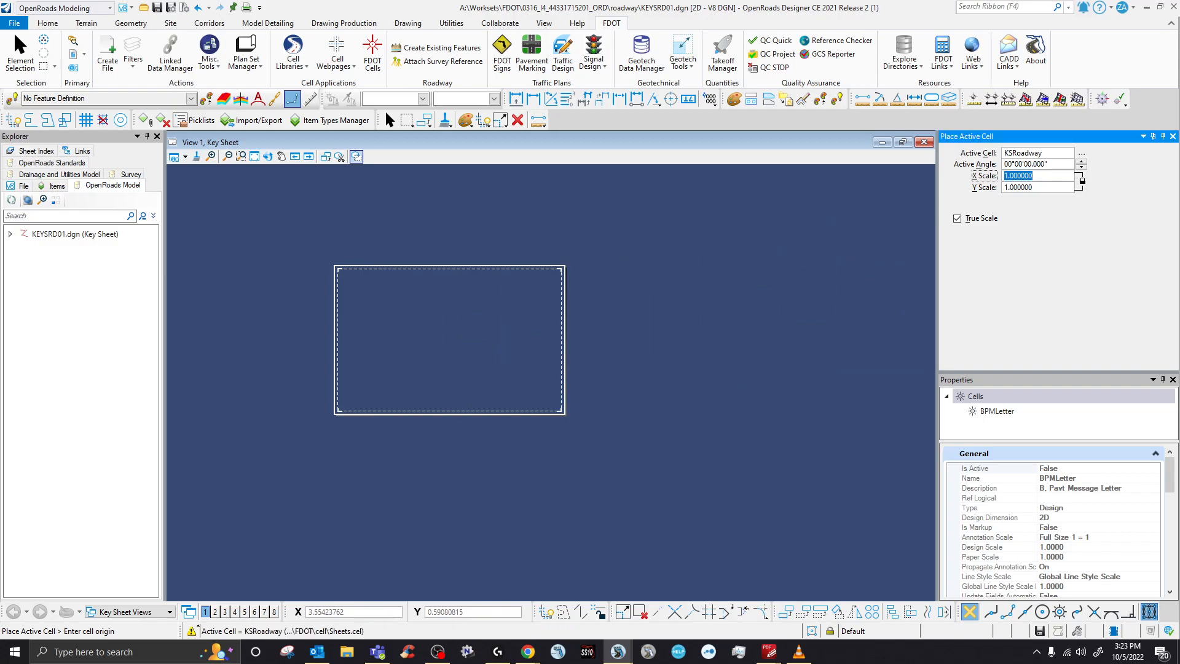
{"action": "type", "text": "1.5"}
{"action": "key", "text": "Tab"}
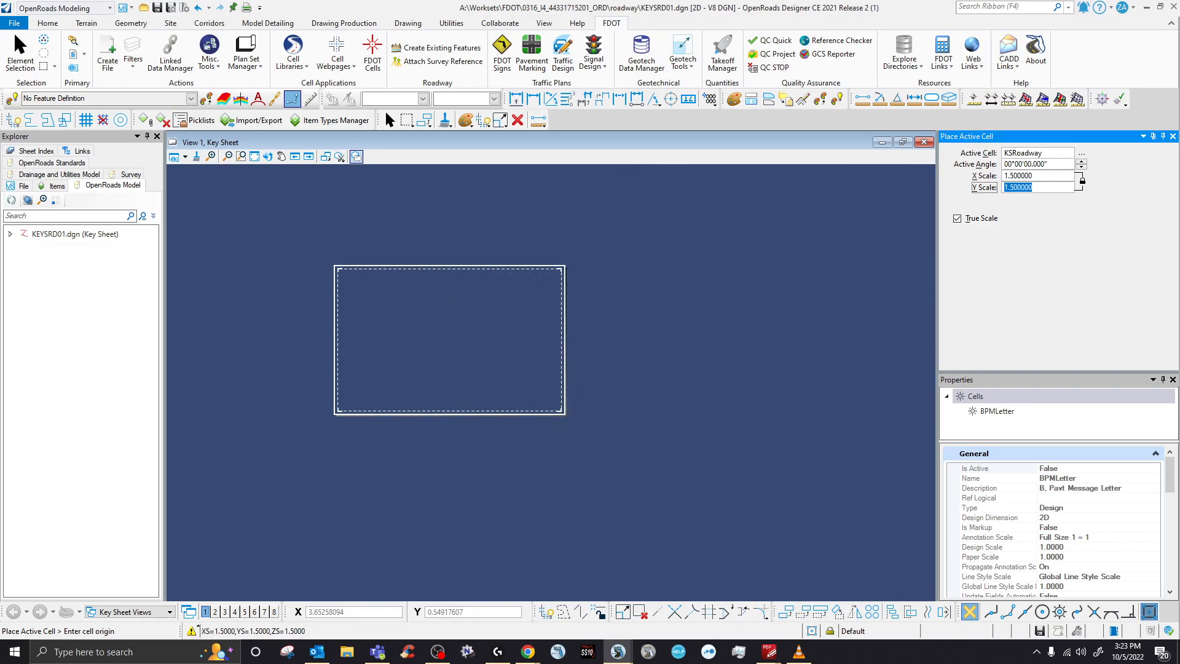
- Set the X and Y scale of the KSRoadway cell to 66
{"action": "key", "text": "shift+Tab"}
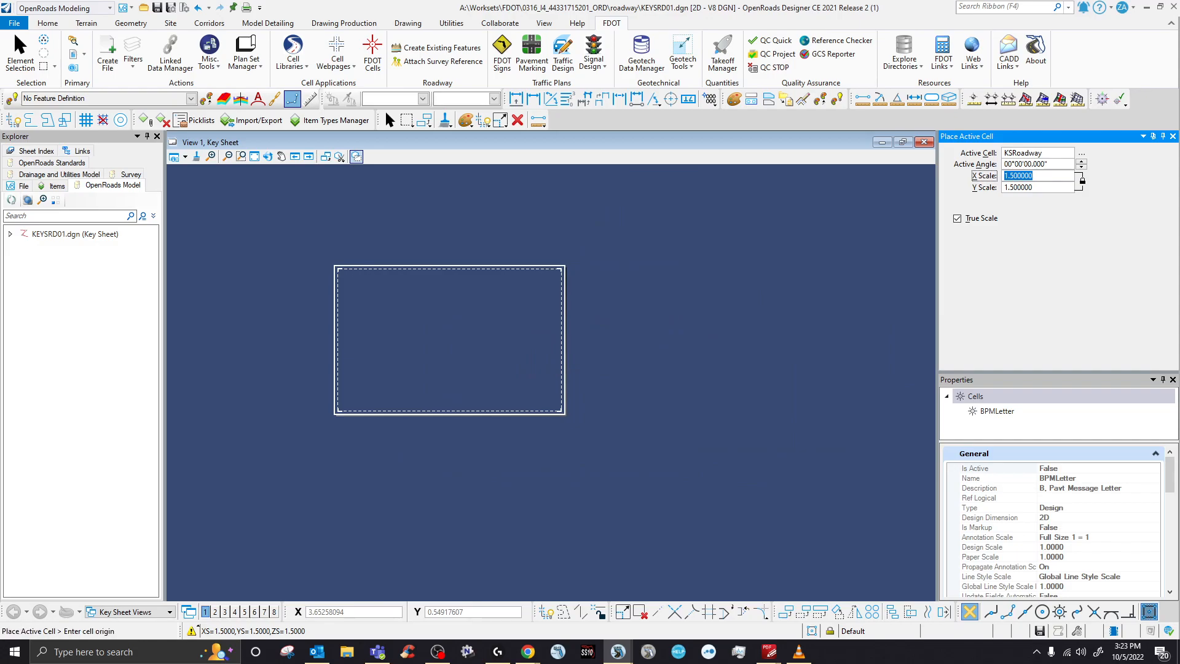
{"action": "type", "text": "66"}
{"action": "key", "text": "Tab"}
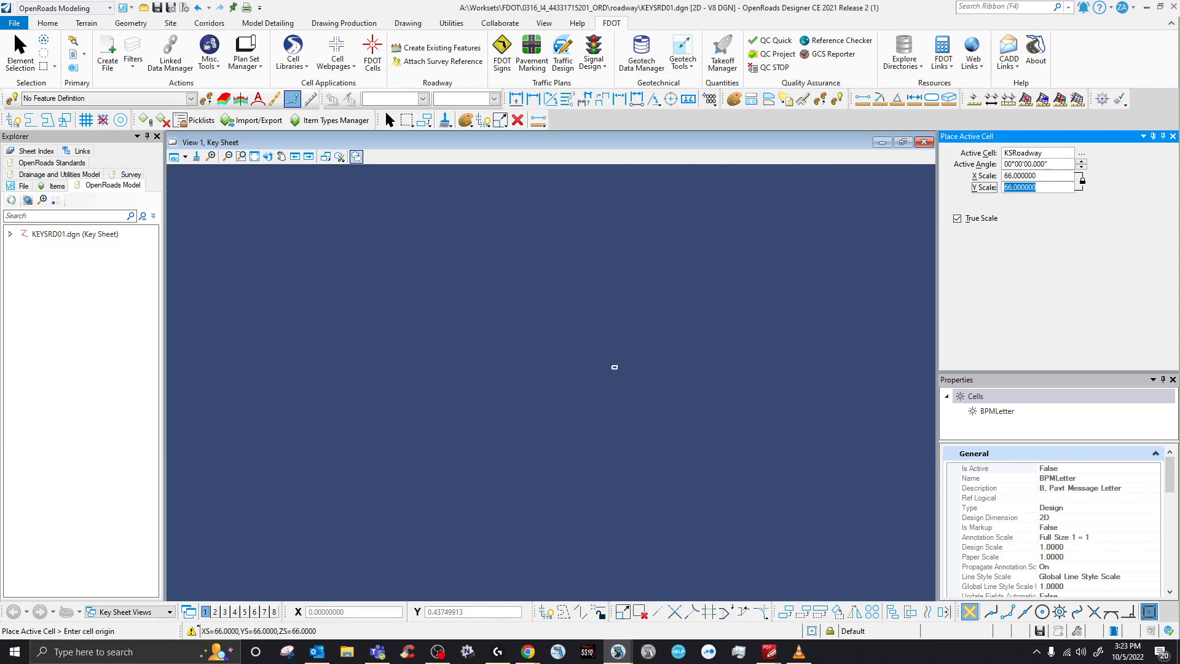
- Set the X and Y scale of the KSRoadway cell to 1
{"action": "scroll", "coordinate": [531, 415], "scroll_direction": "down", "scroll_amount": 1}
{"action": "scroll", "coordinate": [565, 399], "scroll_direction": "up", "scroll_amount": 2}
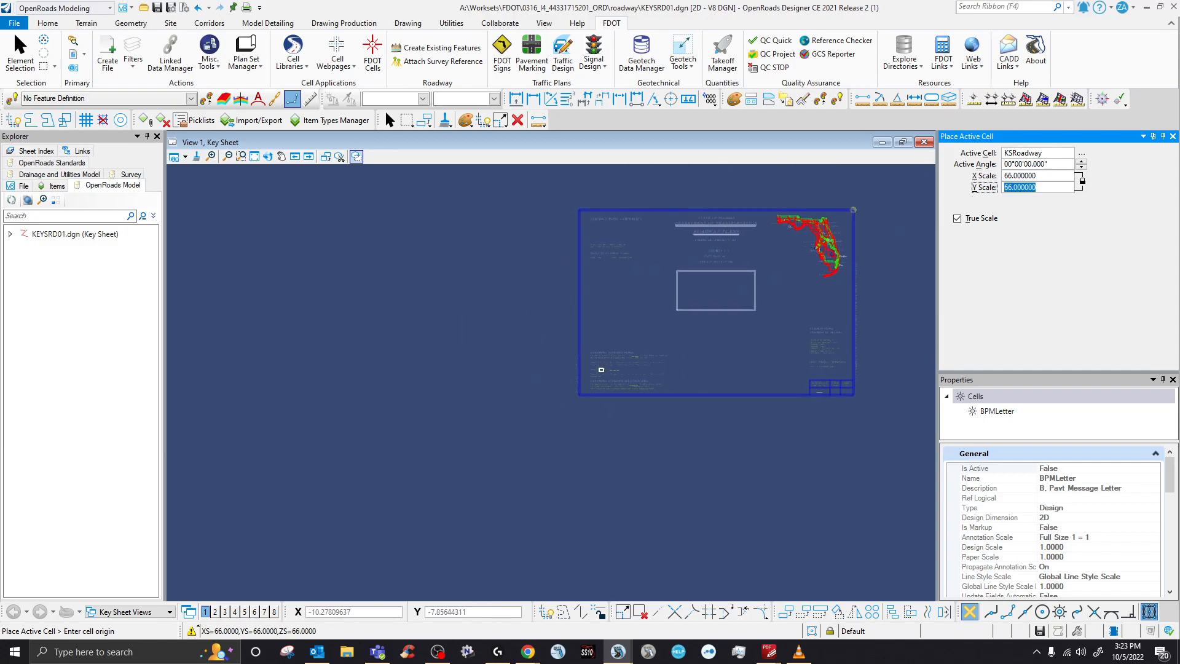
{"action": "scroll", "coordinate": [578, 363], "scroll_direction": "up", "scroll_amount": 3}
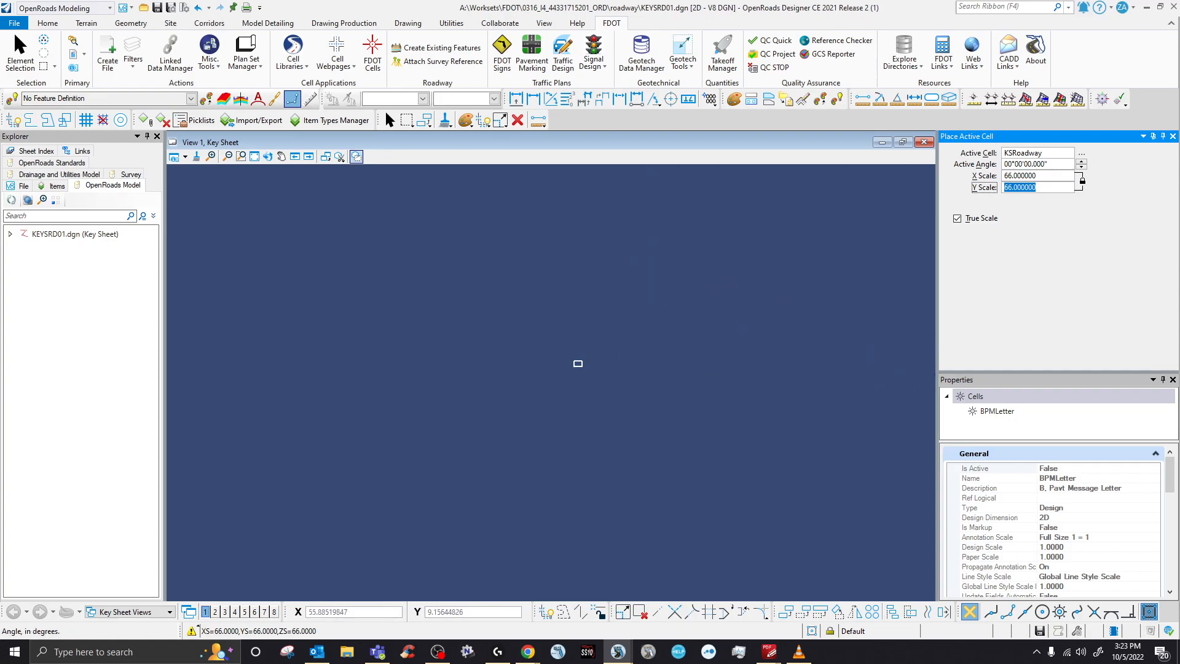
{"action": "left_click_drag", "start_coordinate": [1037, 176], "coordinate": [1003, 175]}
{"action": "type", "text": "1"}
{"action": "key", "text": "Tab"}
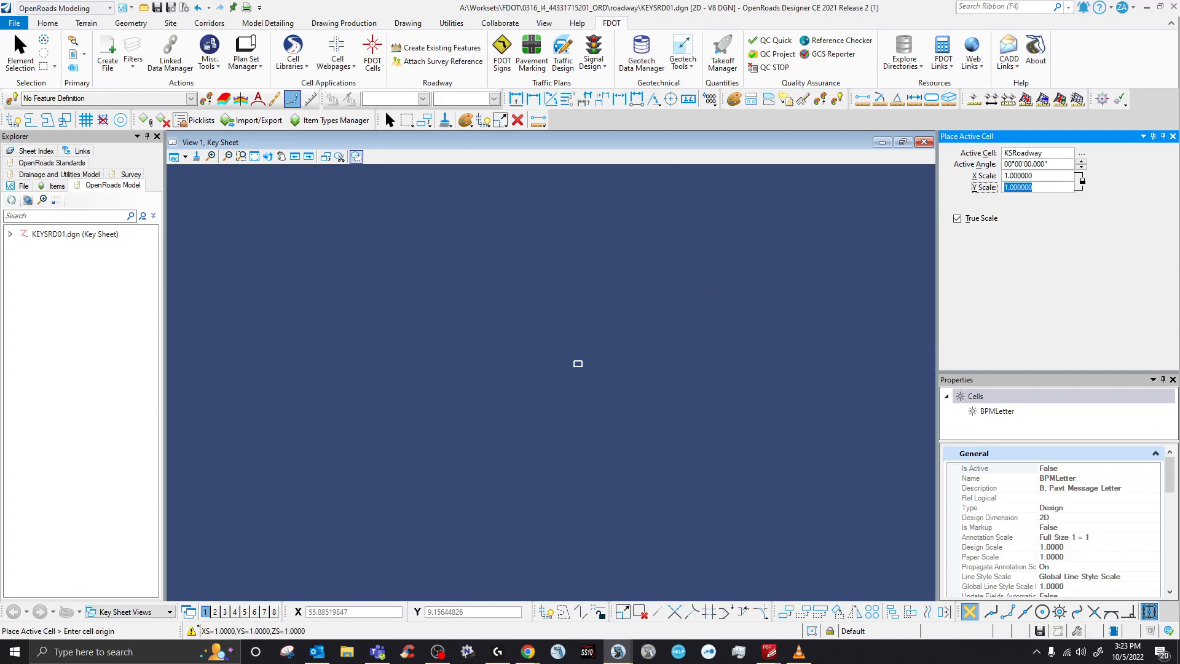
- Place the KSRoadway cell with its origin at the lower-left corner of the dashed ANSI B cut sheet border
{"action": "scroll", "coordinate": [578, 364], "scroll_direction": "up", "scroll_amount": 3}
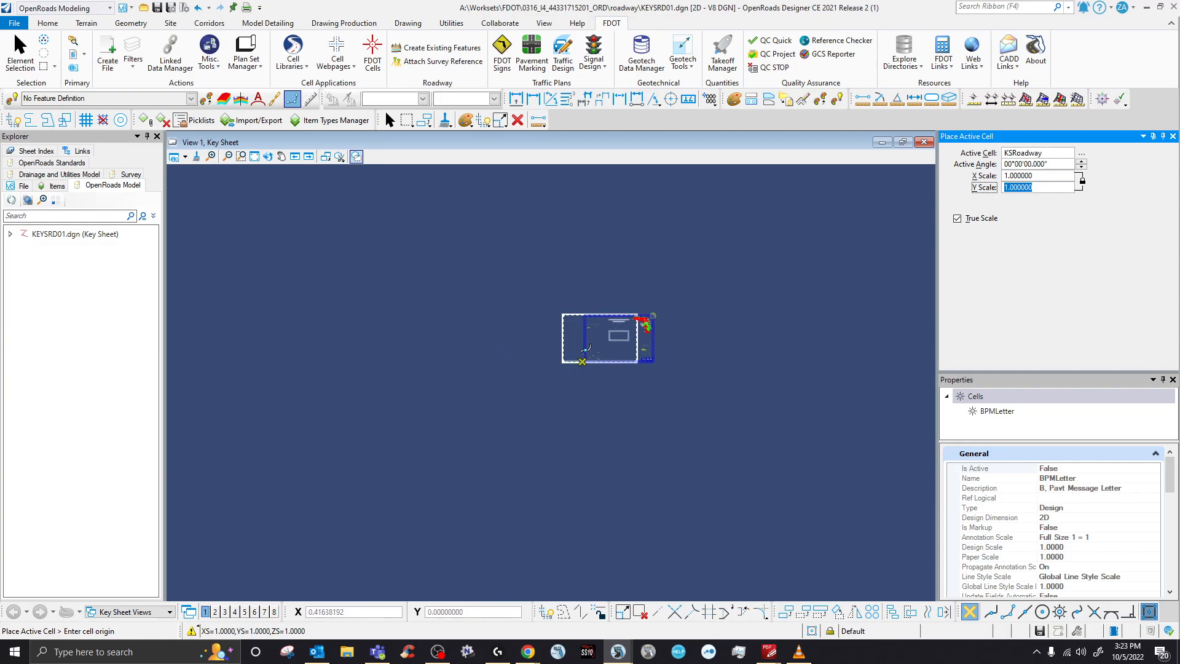
{"action": "scroll", "coordinate": [510, 384], "scroll_direction": "up", "scroll_amount": 3}
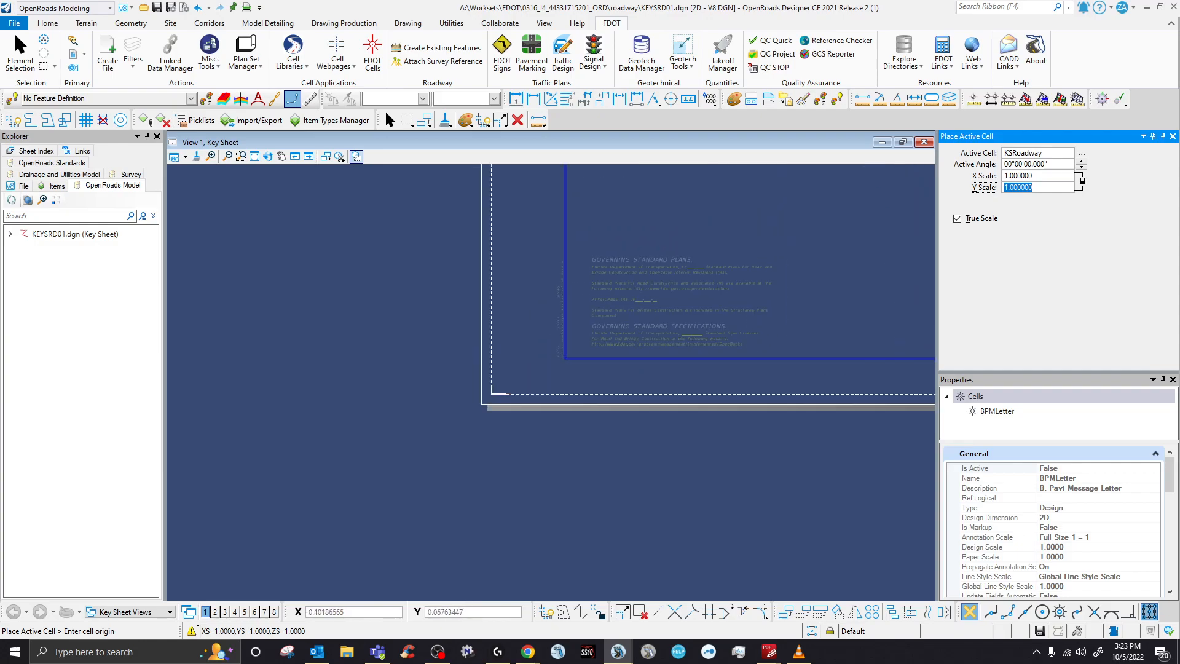
{"action": "scroll", "coordinate": [501, 393], "scroll_direction": "up", "scroll_amount": 3}
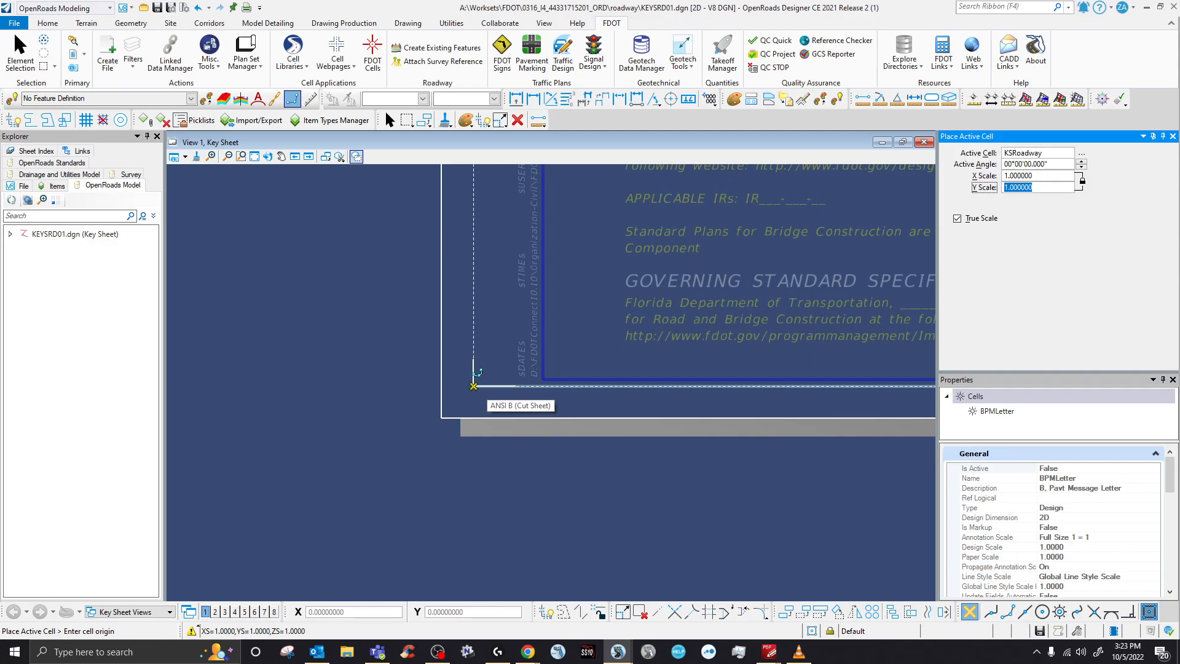
{"action": "left_click", "coordinate": [473, 386]}
{"action": "key", "text": "Escape"}
{"action": "scroll", "coordinate": [338, 416], "scroll_direction": "down", "scroll_amount": 8}
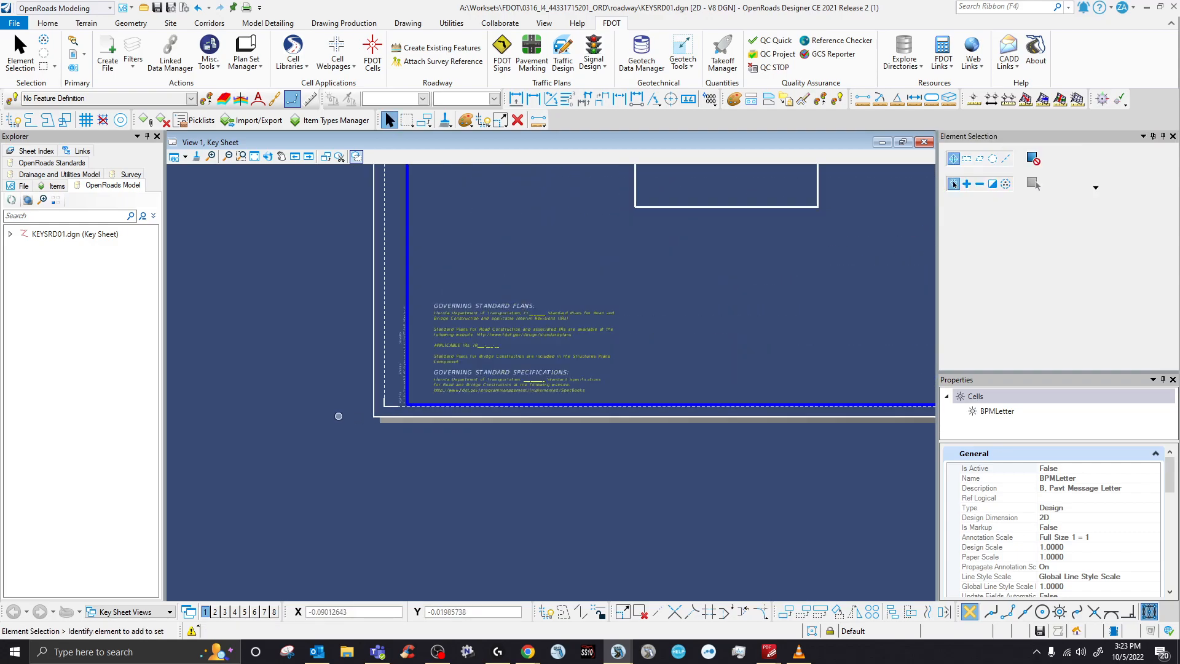
{"action": "scroll", "coordinate": [462, 297], "scroll_direction": "up", "scroll_amount": 6}
{"action": "scroll", "coordinate": [462, 297], "scroll_direction": "down", "scroll_amount": 5}
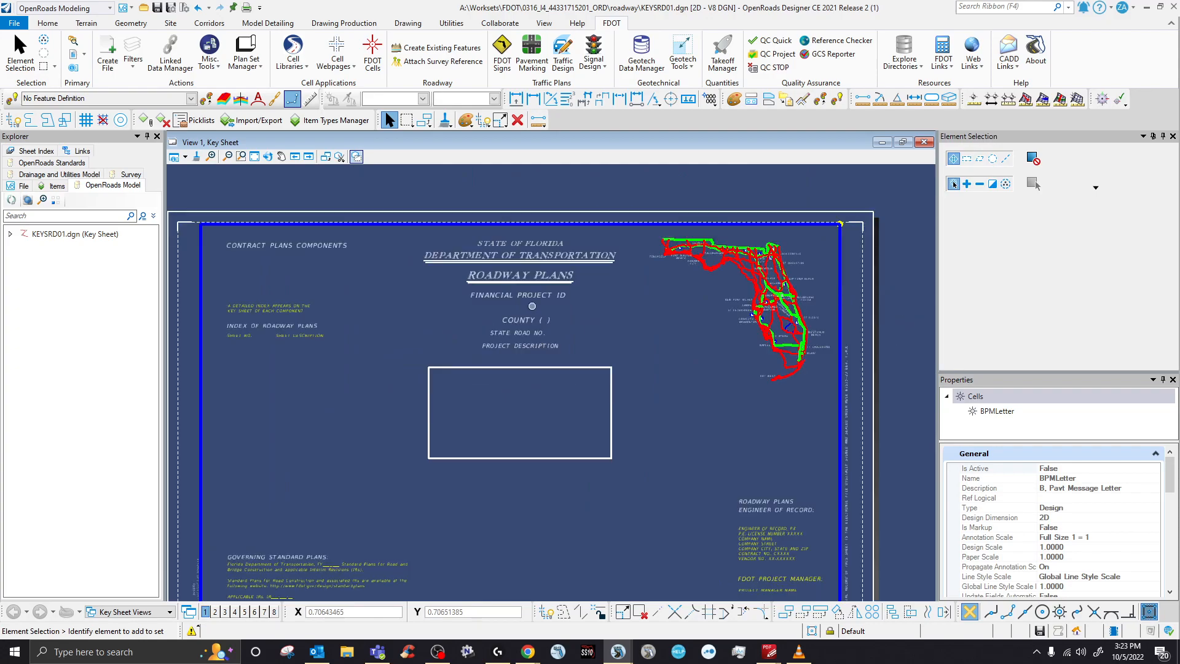
{"action": "scroll", "coordinate": [515, 344], "scroll_direction": "up", "scroll_amount": 2}
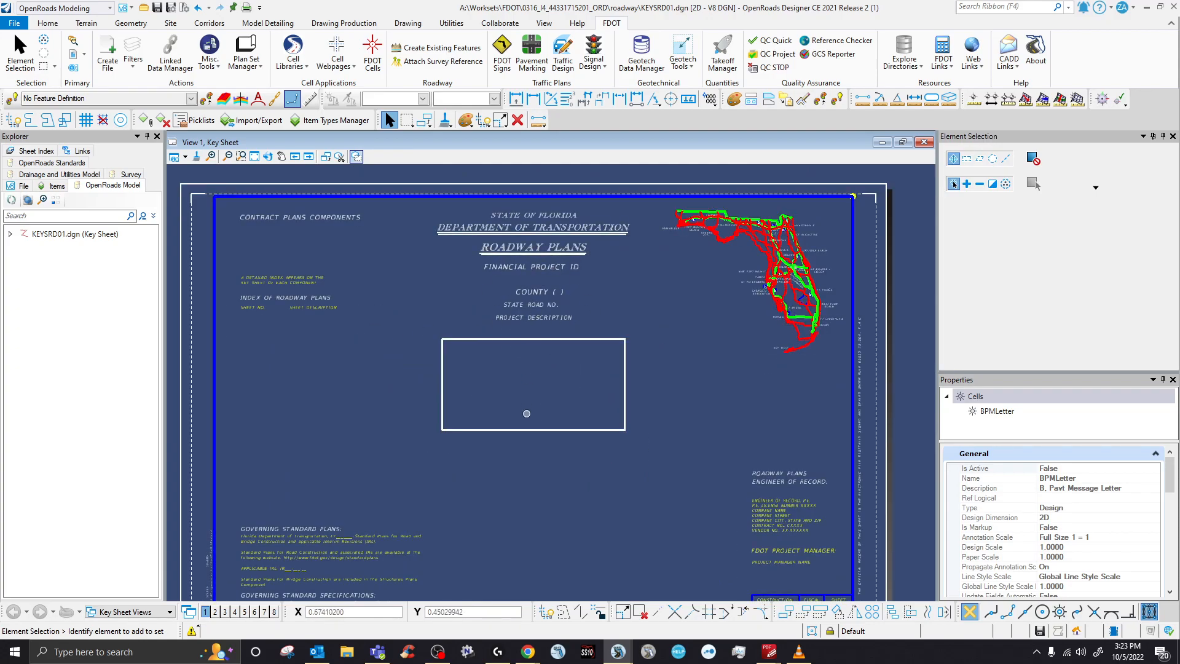
- Activate the Default model and return to the Key Sheet model to refresh the project fields, and move the Models dialog aside
{"action": "left_click_drag", "start_coordinate": [1179, 544], "coordinate": [800, 341]}
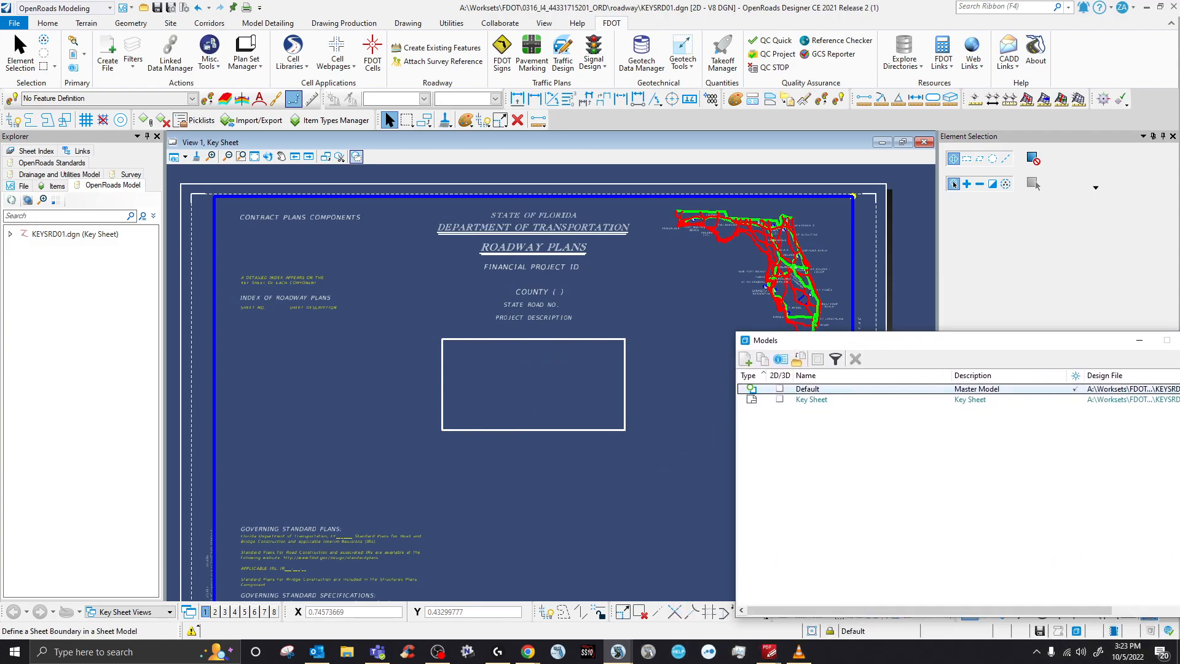
{"action": "double_click", "coordinate": [807, 389]}
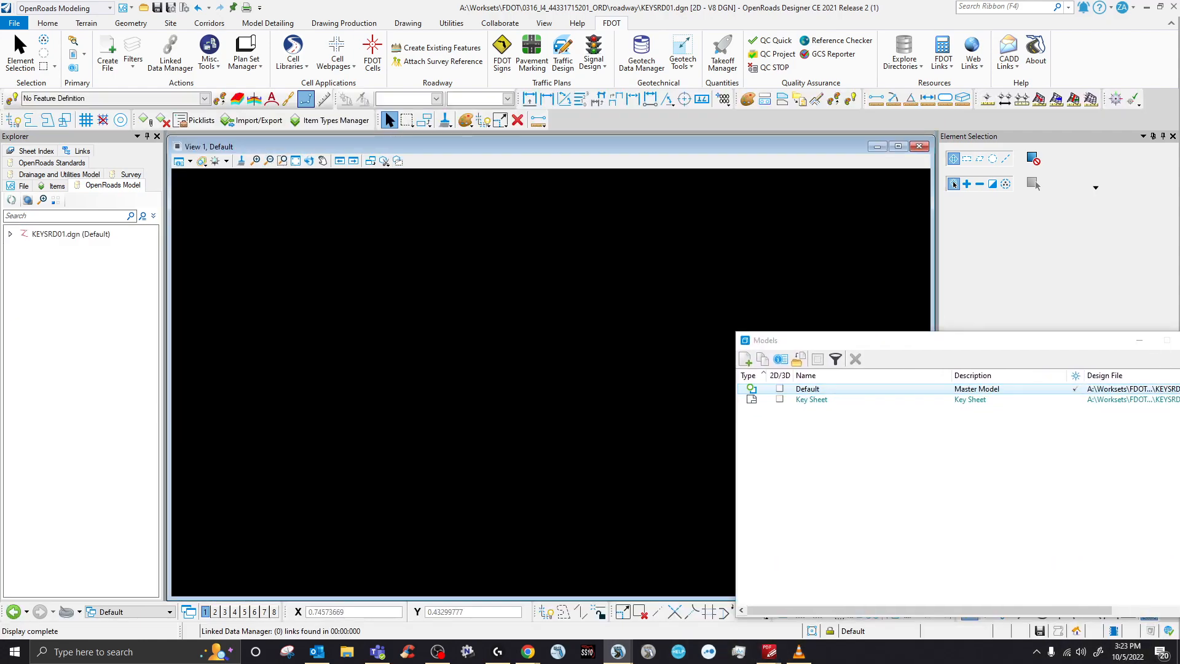
{"action": "double_click", "coordinate": [811, 400]}
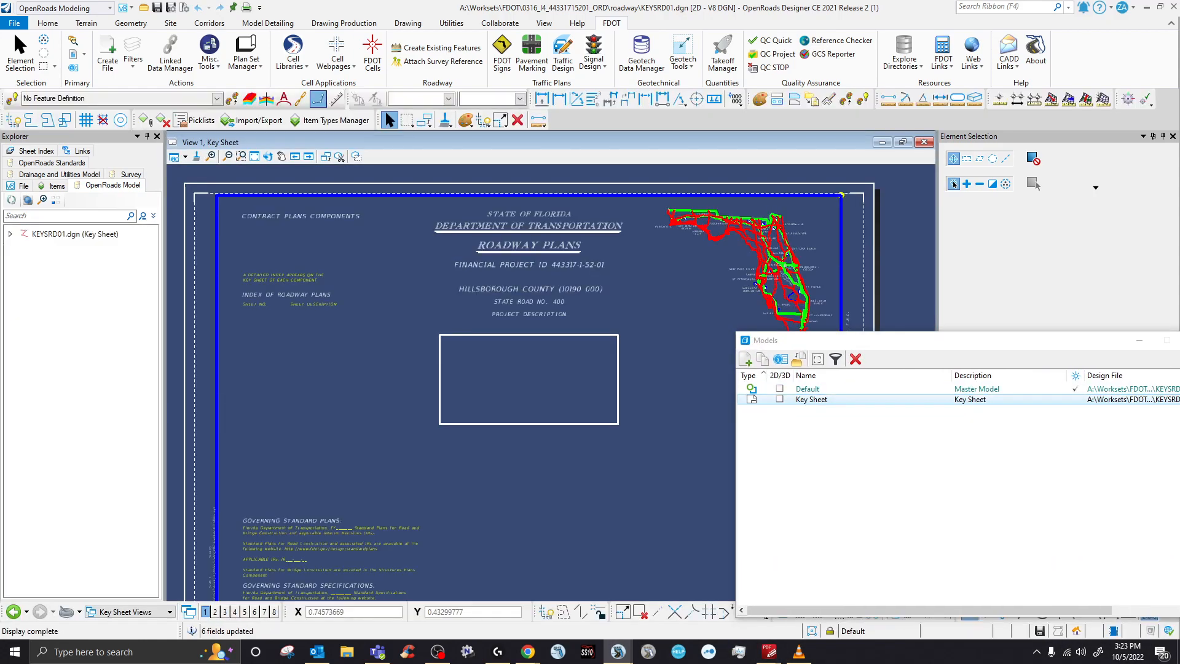
{"action": "scroll", "coordinate": [562, 314], "scroll_direction": "up", "scroll_amount": 2}
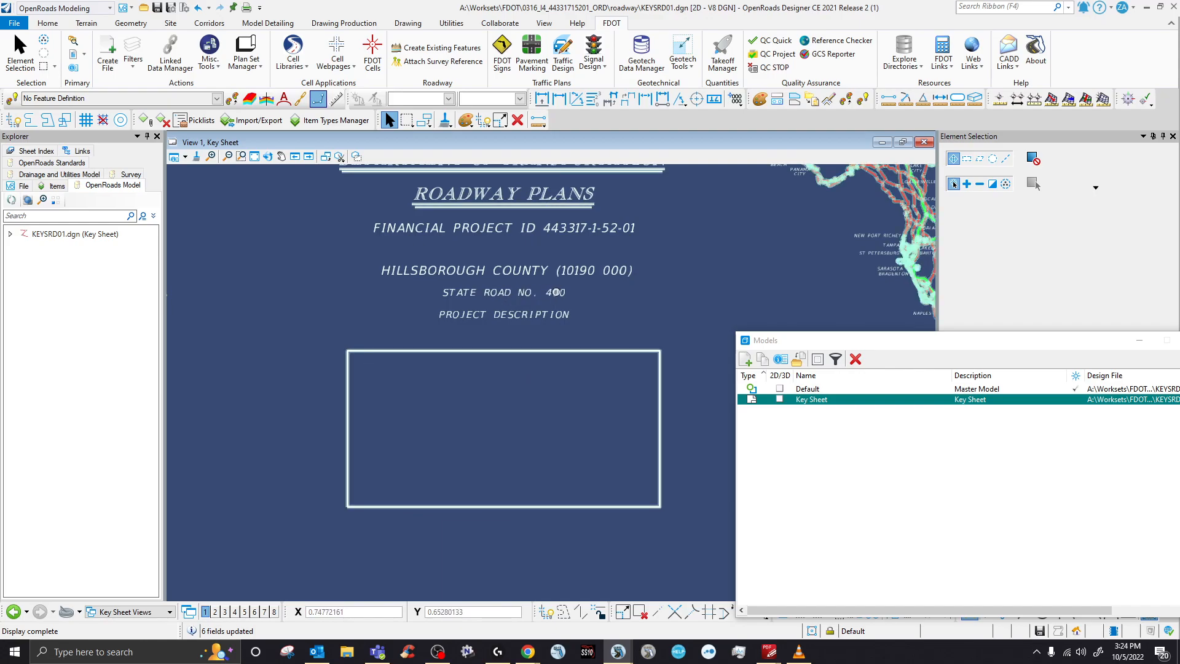
{"action": "scroll", "coordinate": [479, 334], "scroll_direction": "down", "scroll_amount": 2}
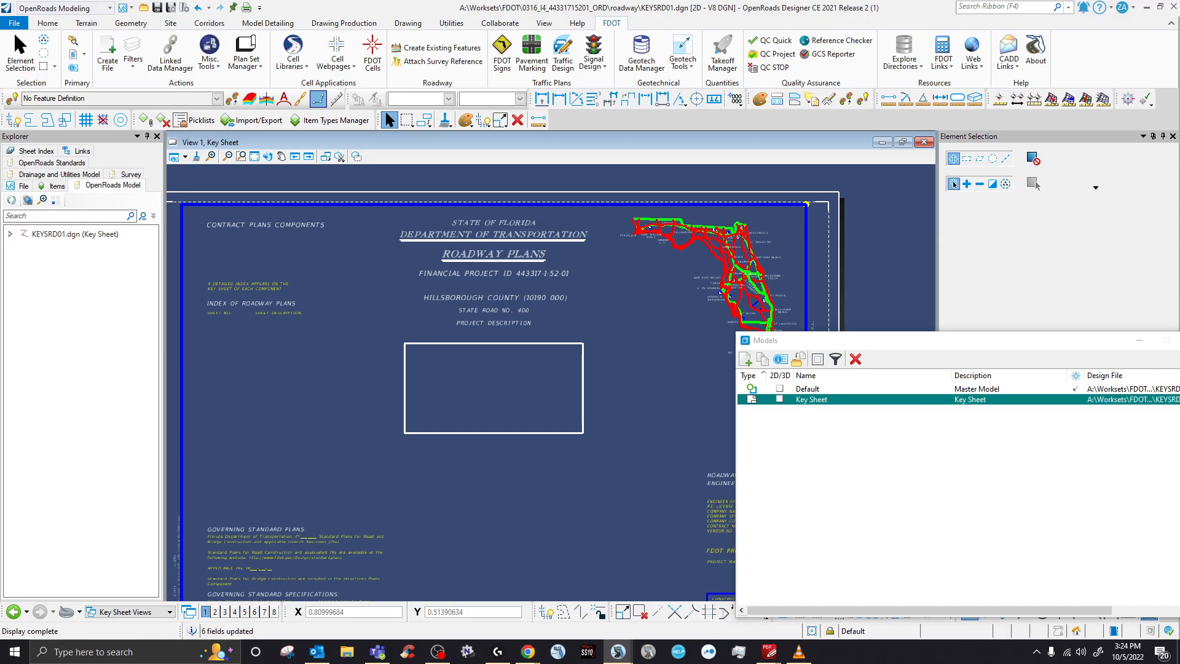
{"action": "left_click", "coordinate": [827, 341]}
{"action": "left_click_drag", "start_coordinate": [827, 340], "coordinate": [1179, 455]}
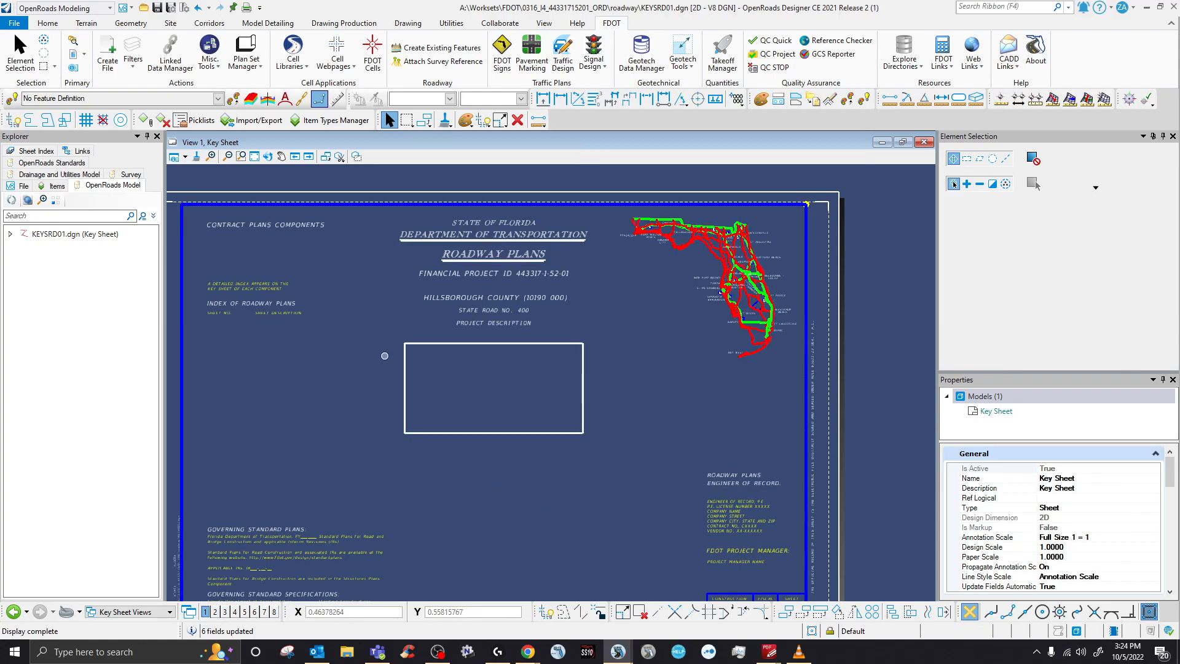
- Place the Project URL cell KNProjectURL inside the upper-left part of the project information box
{"action": "right_click", "coordinate": [433, 492]}
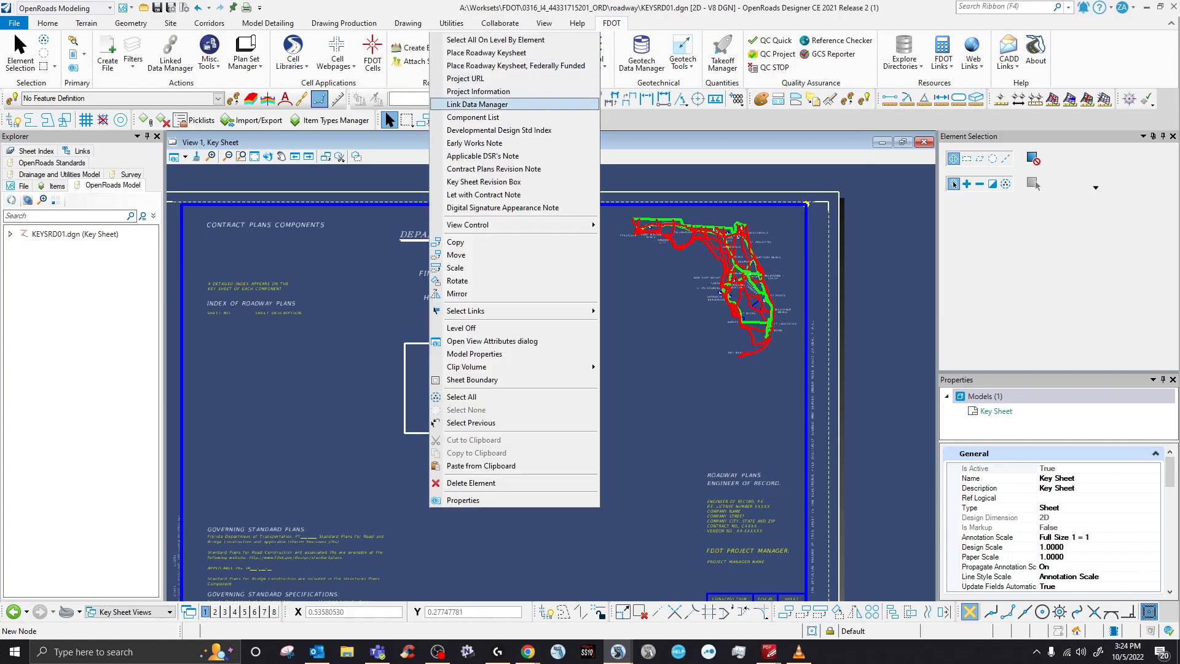
{"action": "left_click", "coordinate": [465, 78]}
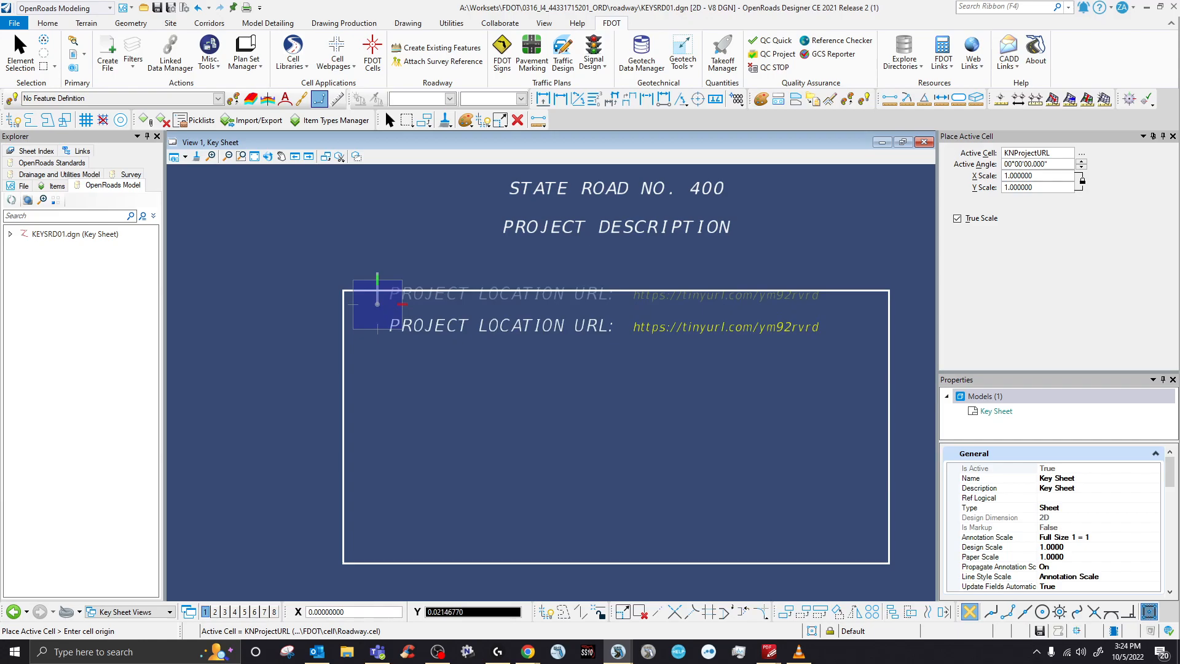
{"action": "key", "text": "Escape"}
{"action": "scroll", "coordinate": [349, 362], "scroll_direction": "down", "scroll_amount": 3}
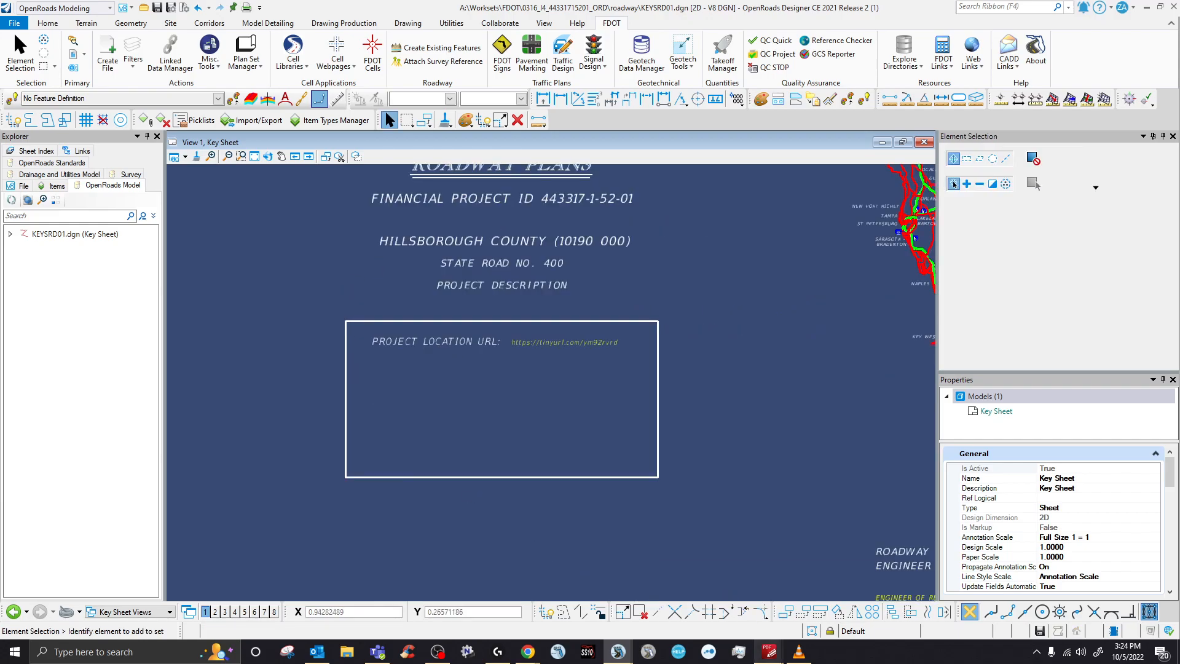
- Switch to Chrome and compare the project information box in the sample key sheet 2022fdm910key-signature.pdf
{"action": "mouse_move", "coordinate": [770, 651]}
{"action": "mouse_move", "coordinate": [529, 652]}
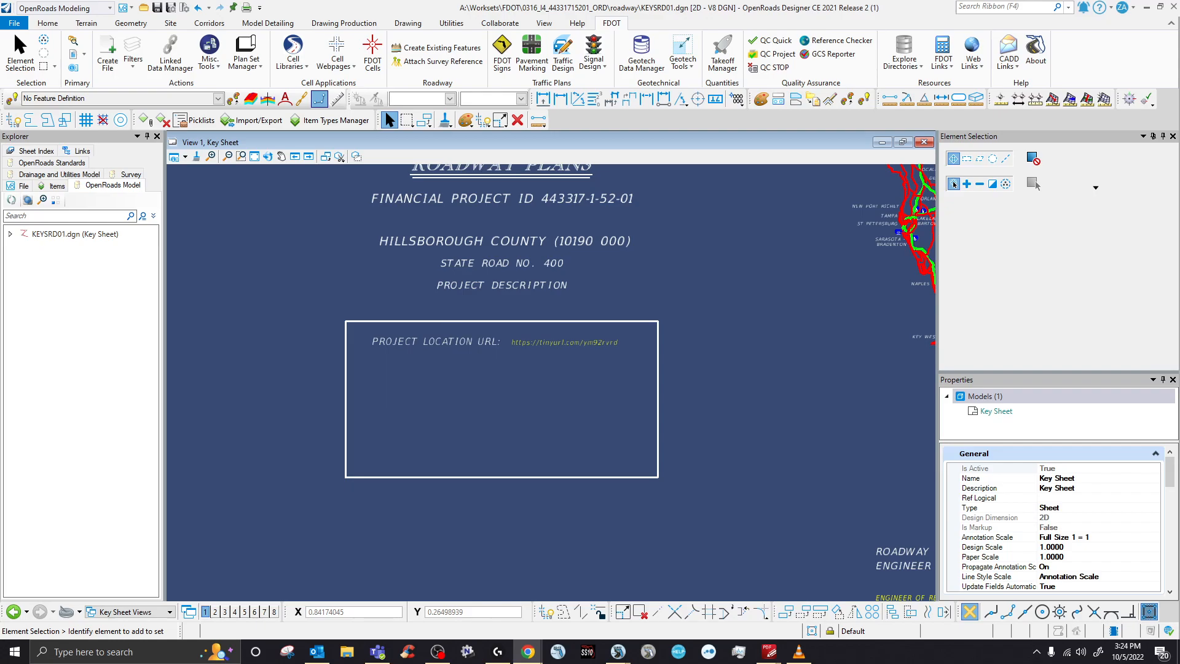
{"action": "mouse_move", "coordinate": [1179, 295]}
{"action": "left_mouse_down"}
{"action": "mouse_move", "coordinate": [575, 258]}
{"action": "mouse_move", "coordinate": [280, 93]}
{"action": "left_mouse_up"}
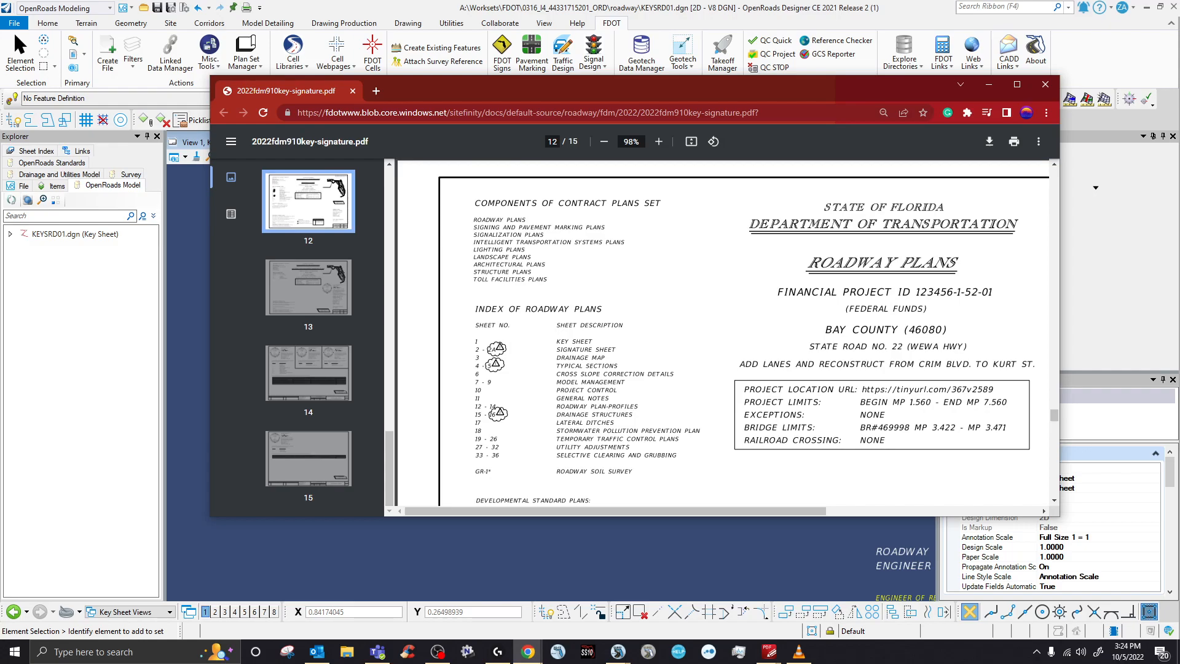
{"action": "key", "text": "alt+Tab"}
- In OpenRoads Designer, place the Project Information cell KNProjectInfo below the Project Location URL line, with its labels aligned to it
{"action": "scroll", "coordinate": [395, 363], "scroll_direction": "up", "scroll_amount": 1}
{"action": "scroll", "coordinate": [388, 368], "scroll_direction": "down", "scroll_amount": 1}
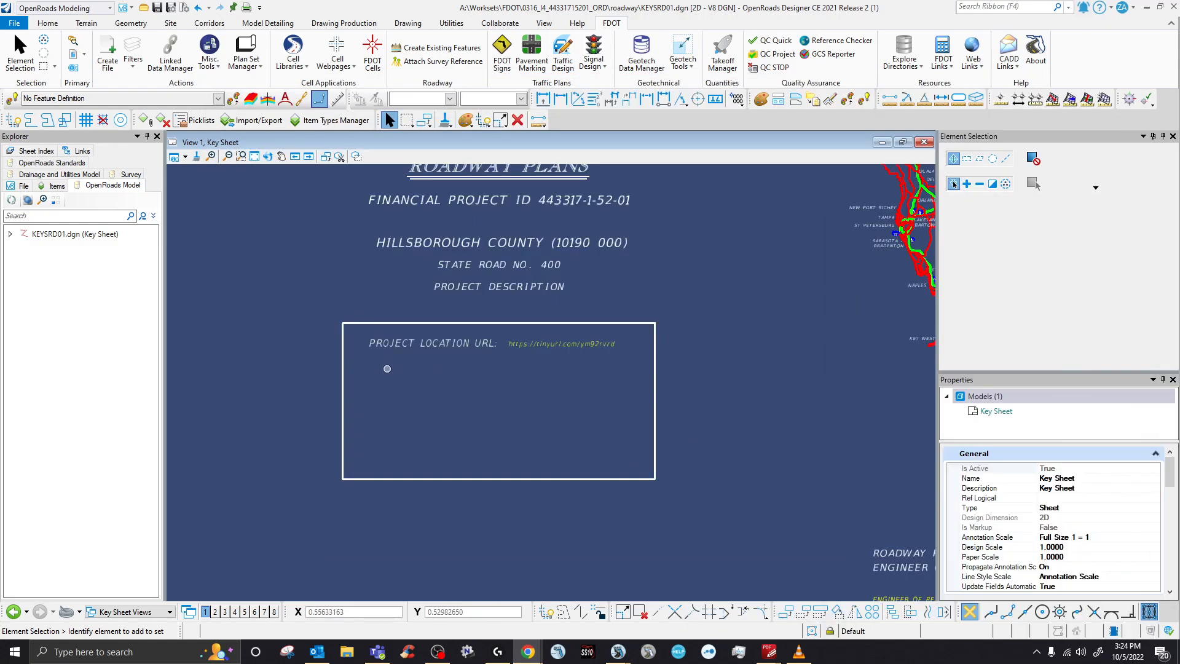
{"action": "right_click", "coordinate": [383, 372]}
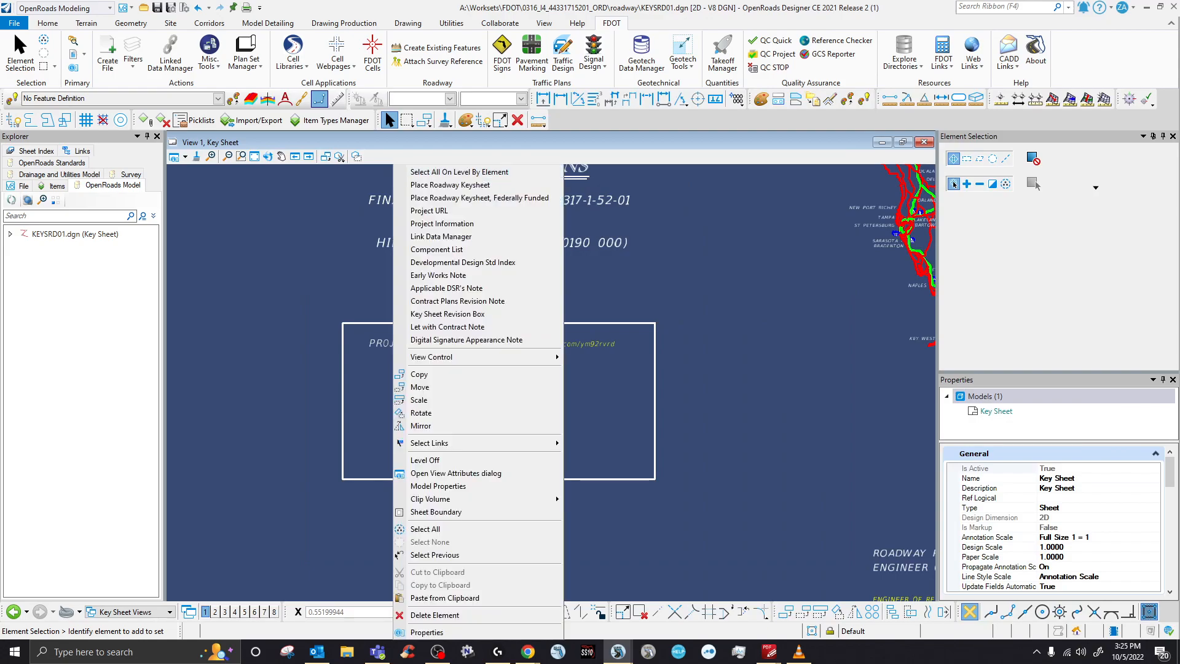
{"action": "scroll", "coordinate": [443, 277], "scroll_direction": "up", "scroll_amount": 1}
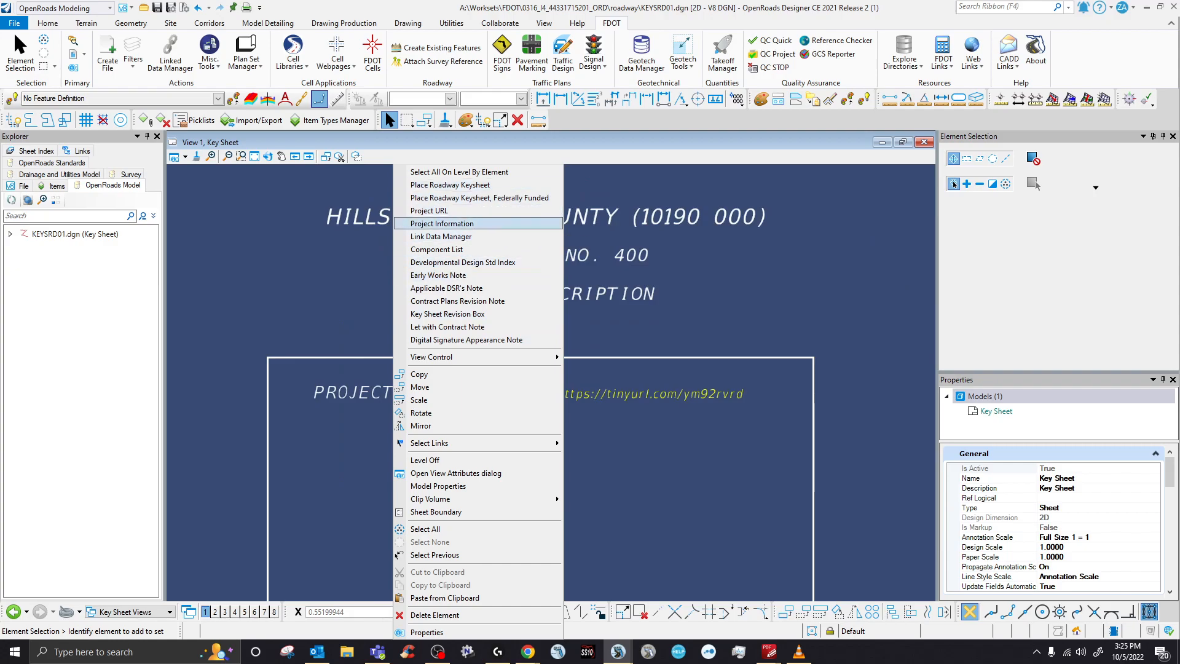
{"action": "left_click", "coordinate": [442, 223]}
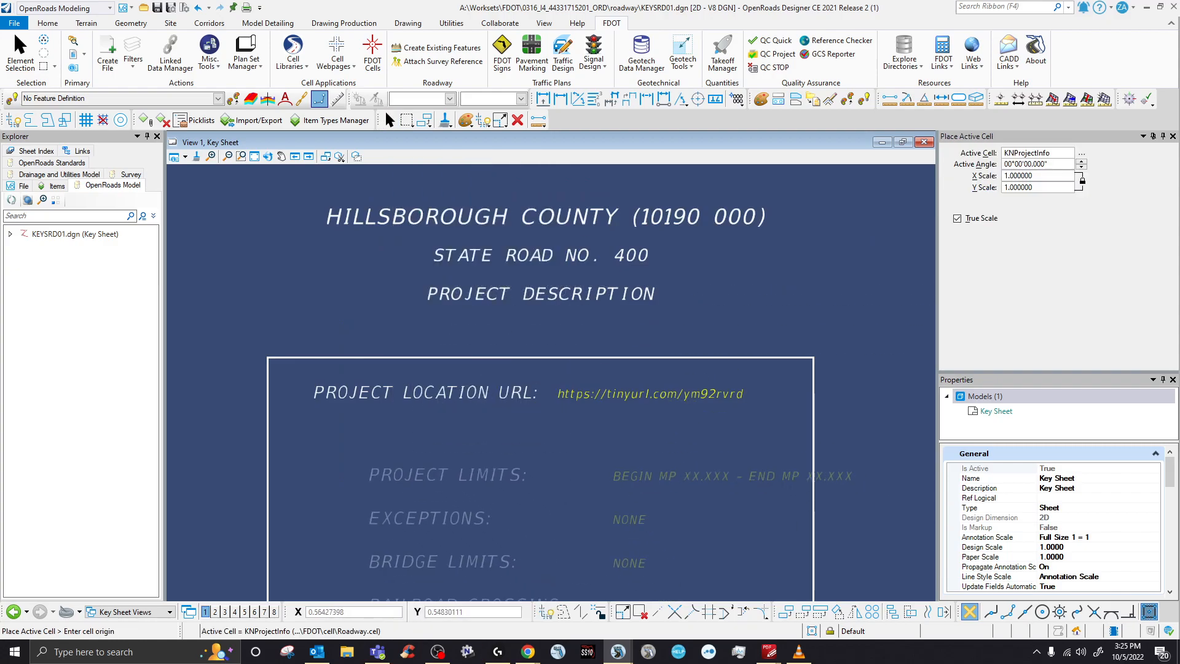
{"action": "scroll", "coordinate": [354, 314], "scroll_direction": "down", "scroll_amount": 1}
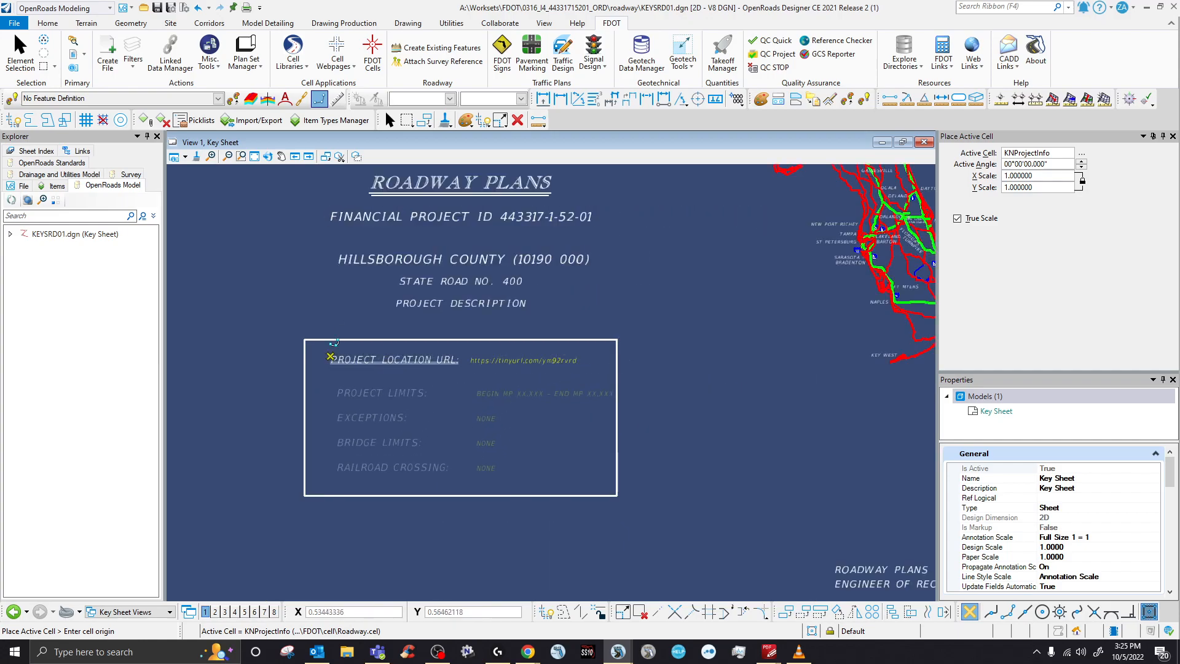
{"action": "scroll", "coordinate": [324, 367], "scroll_direction": "up", "scroll_amount": 1}
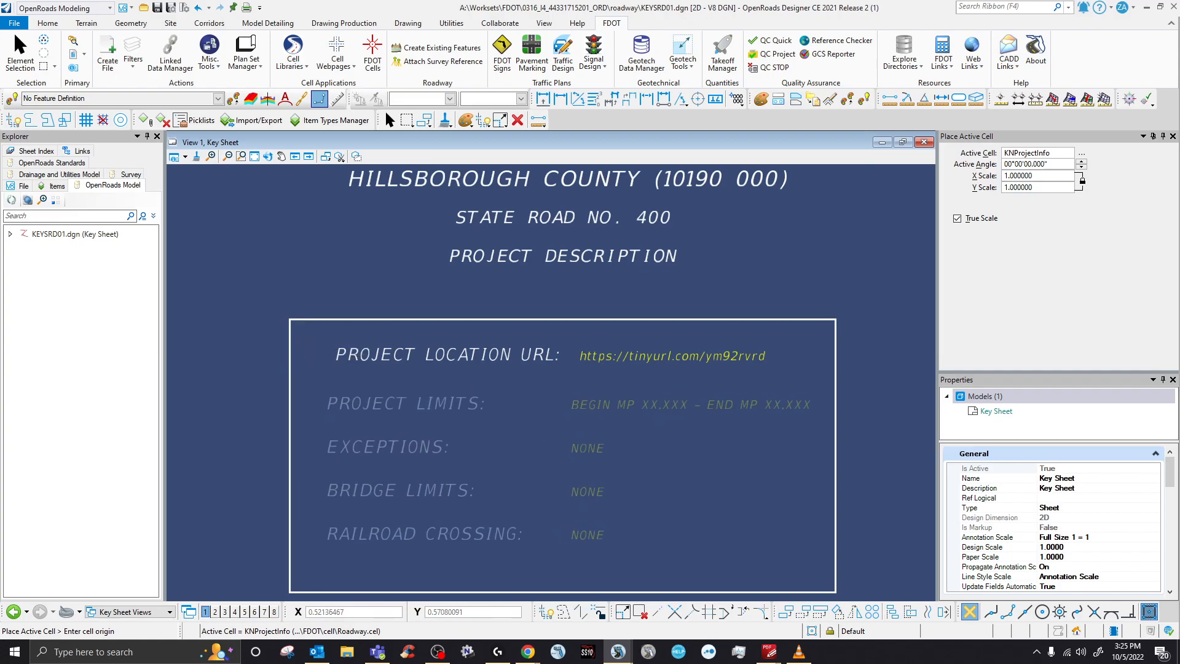
{"action": "left_click", "coordinate": [323, 334]}
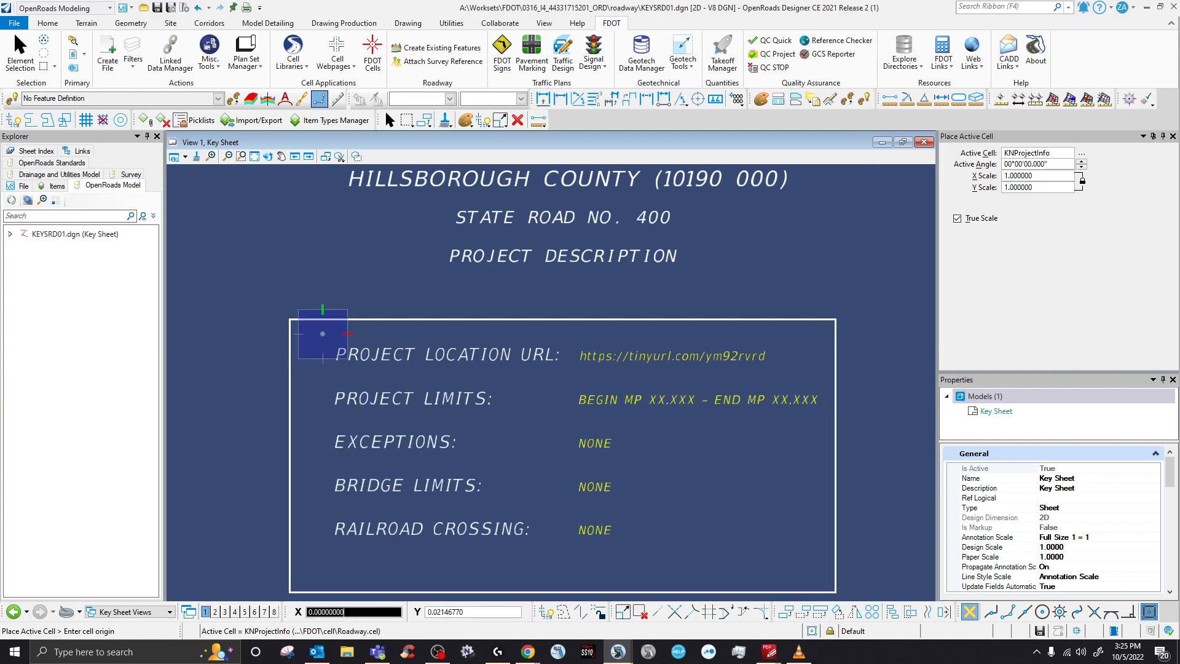
{"action": "key", "text": "Escape"}
{"action": "scroll", "coordinate": [374, 348], "scroll_direction": "down", "scroll_amount": 1}
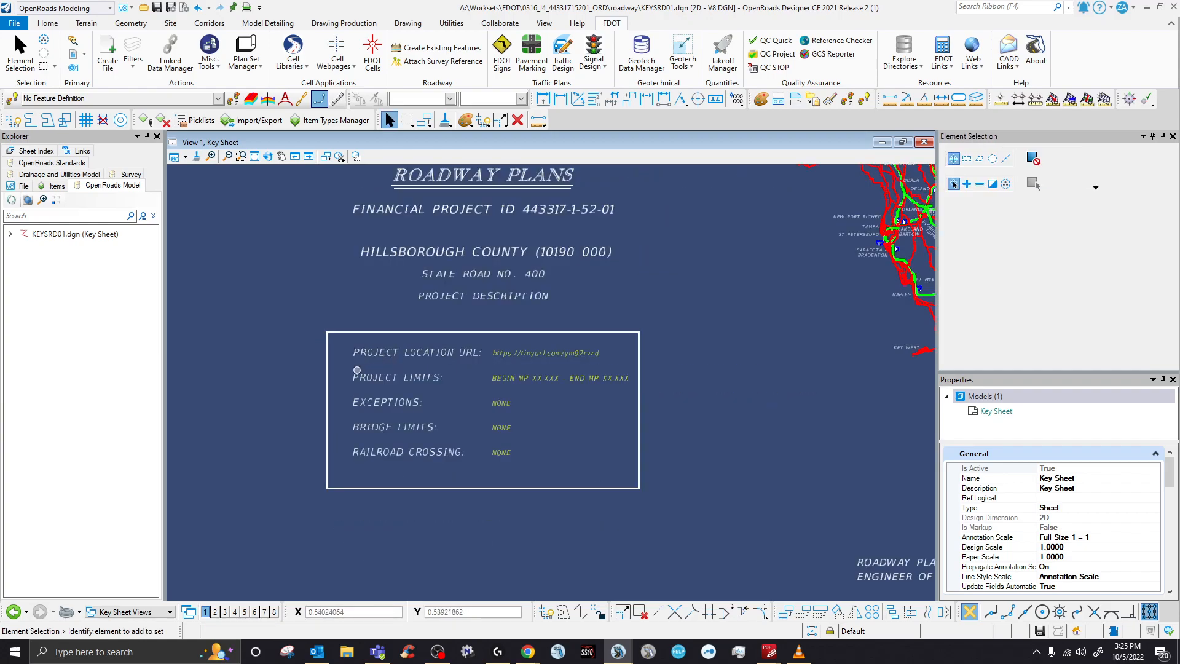
- Check the left alignment of the project information labels against the Project Location URL using a temporary vertical line
{"action": "scroll", "coordinate": [351, 350], "scroll_direction": "up", "scroll_amount": 2}
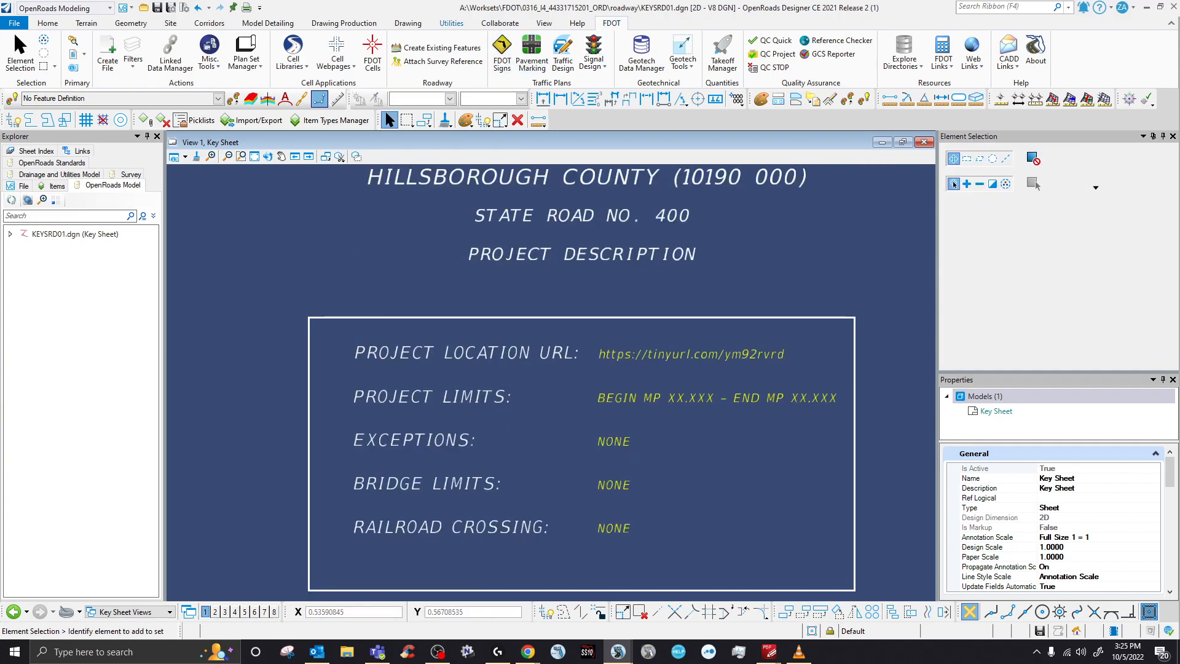
{"action": "left_click", "coordinate": [408, 23]}
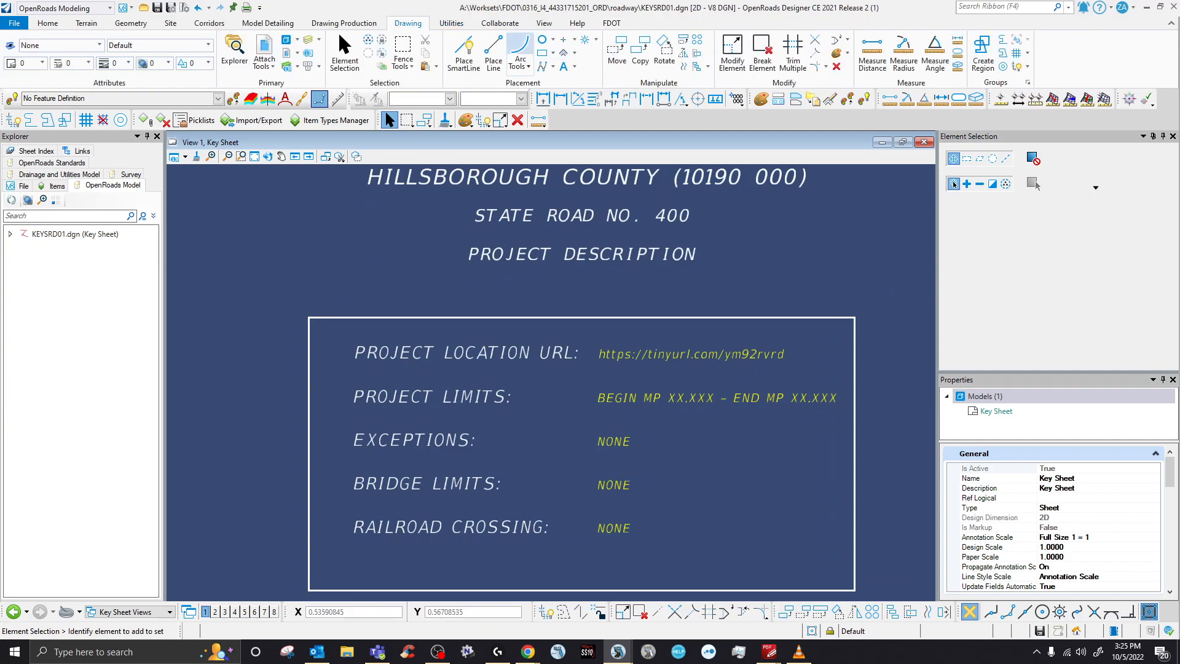
{"action": "left_click", "coordinate": [493, 53]}
{"action": "left_click", "coordinate": [355, 358]}
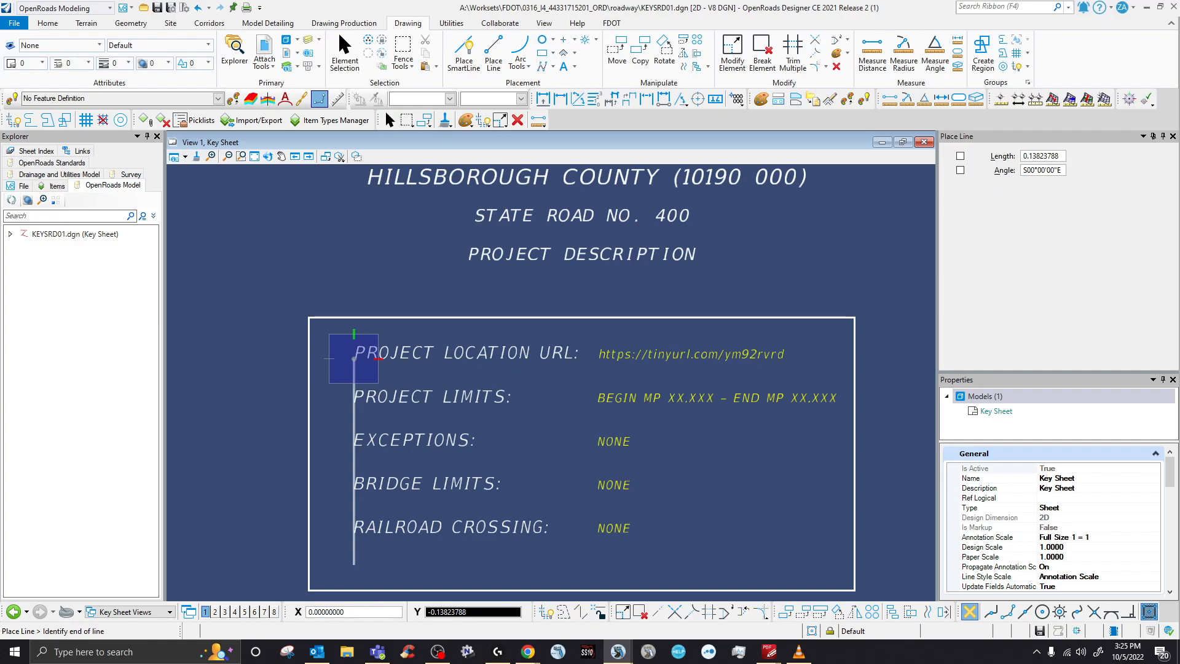
{"action": "key", "text": "Escape"}
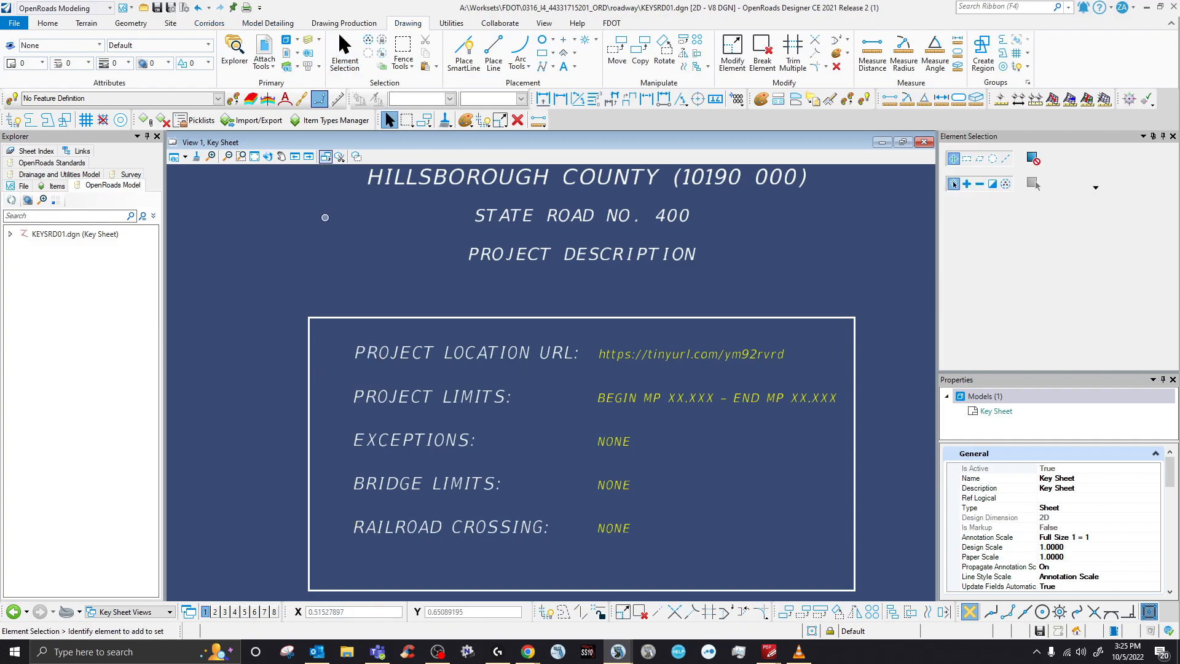
- Change the Exceptions value in the project information box to "LOLOL;"
{"action": "left_click", "coordinate": [613, 441]}
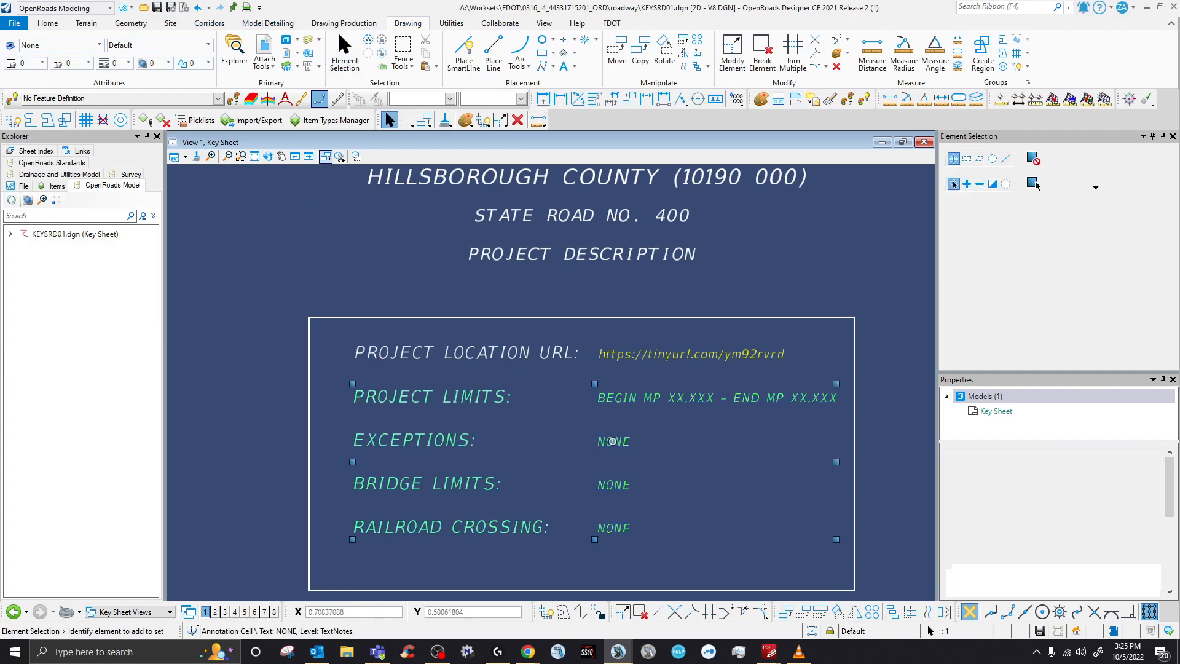
{"action": "double_click", "coordinate": [613, 441]}
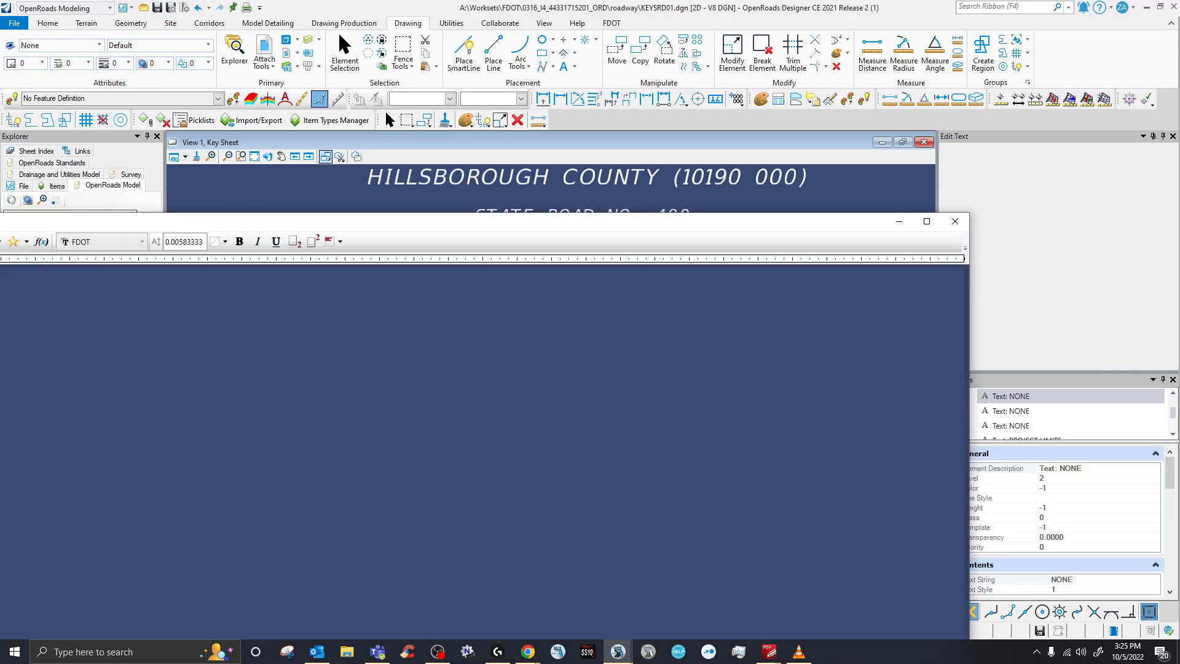
{"action": "type", "text": "LOLOL;"}
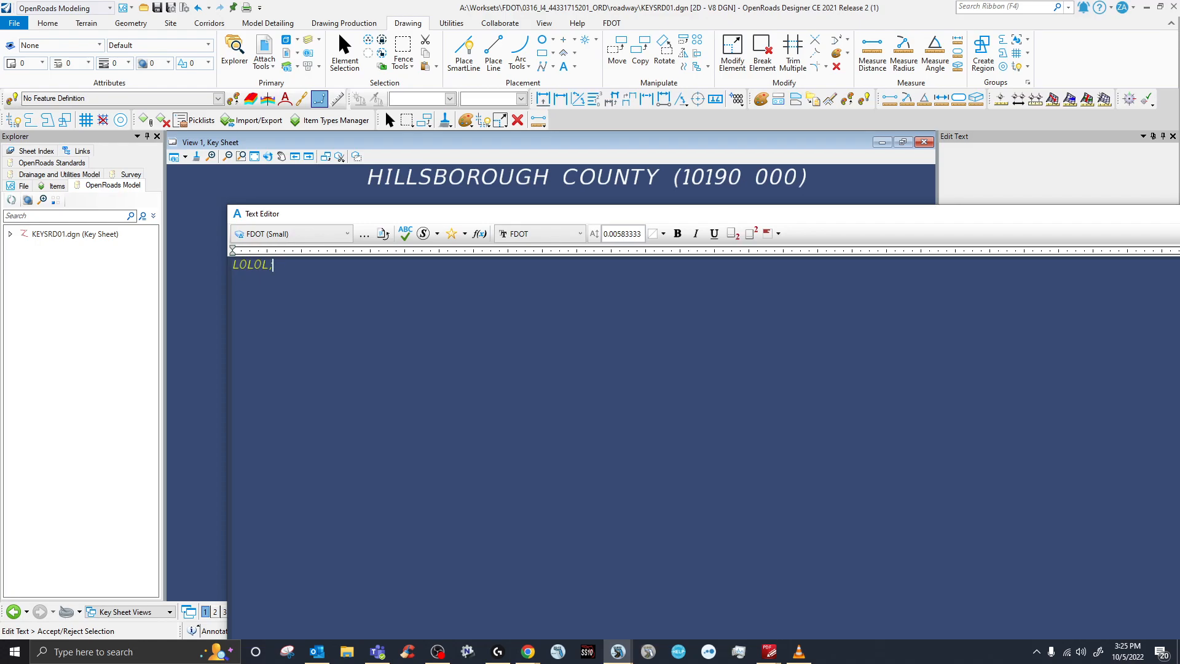
{"action": "key", "text": "Escape"}
{"action": "left_click", "coordinate": [685, 482]}
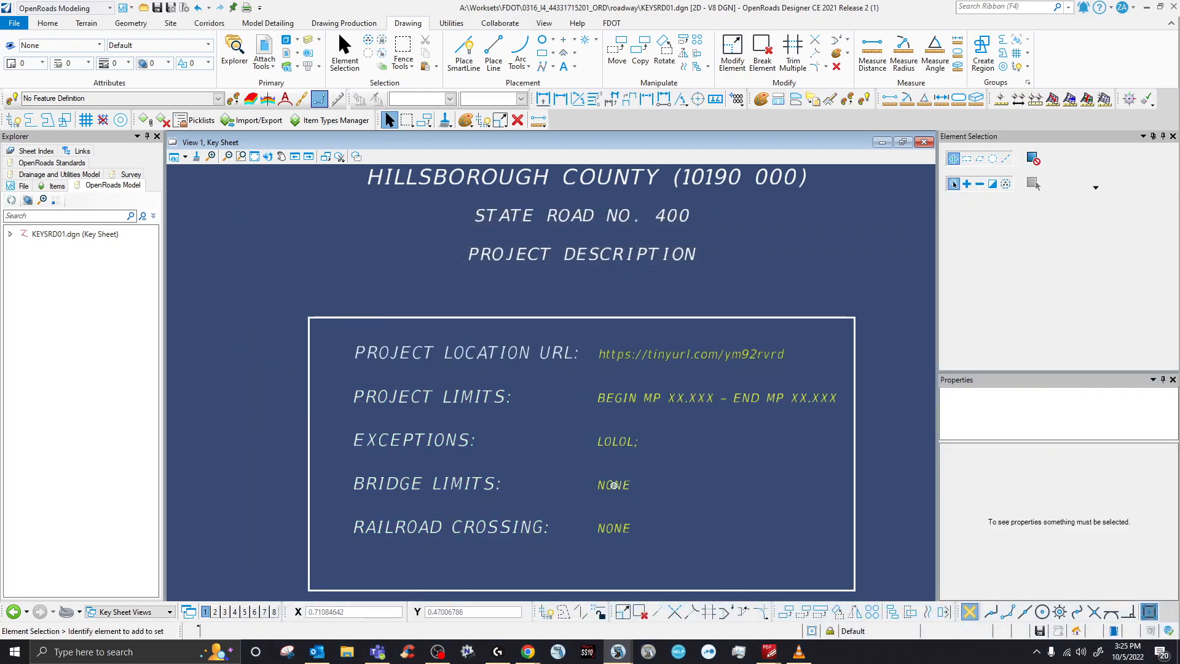
- Open the FDOT Linked Data Manager from the key sheet and examine the Link Information options for a new link without adding one
{"action": "scroll", "coordinate": [625, 487], "scroll_direction": "down", "scroll_amount": 4}
{"action": "scroll", "coordinate": [423, 410], "scroll_direction": "down", "scroll_amount": 2}
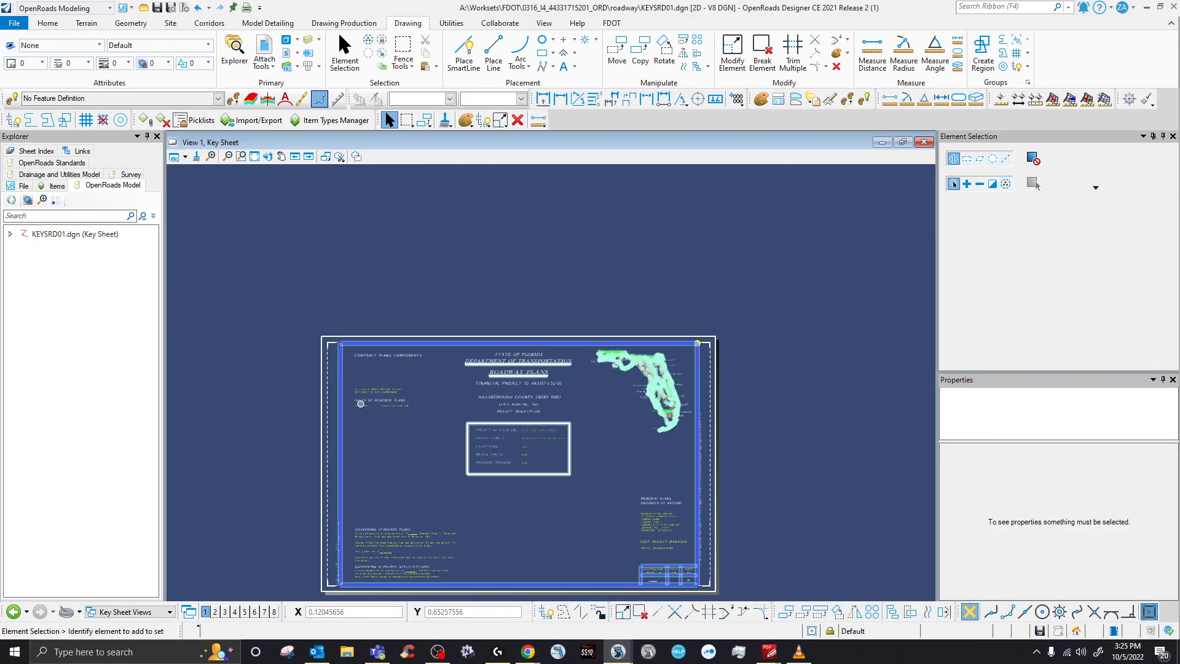
{"action": "scroll", "coordinate": [334, 423], "scroll_direction": "up", "scroll_amount": 5}
{"action": "right_click", "coordinate": [403, 481]}
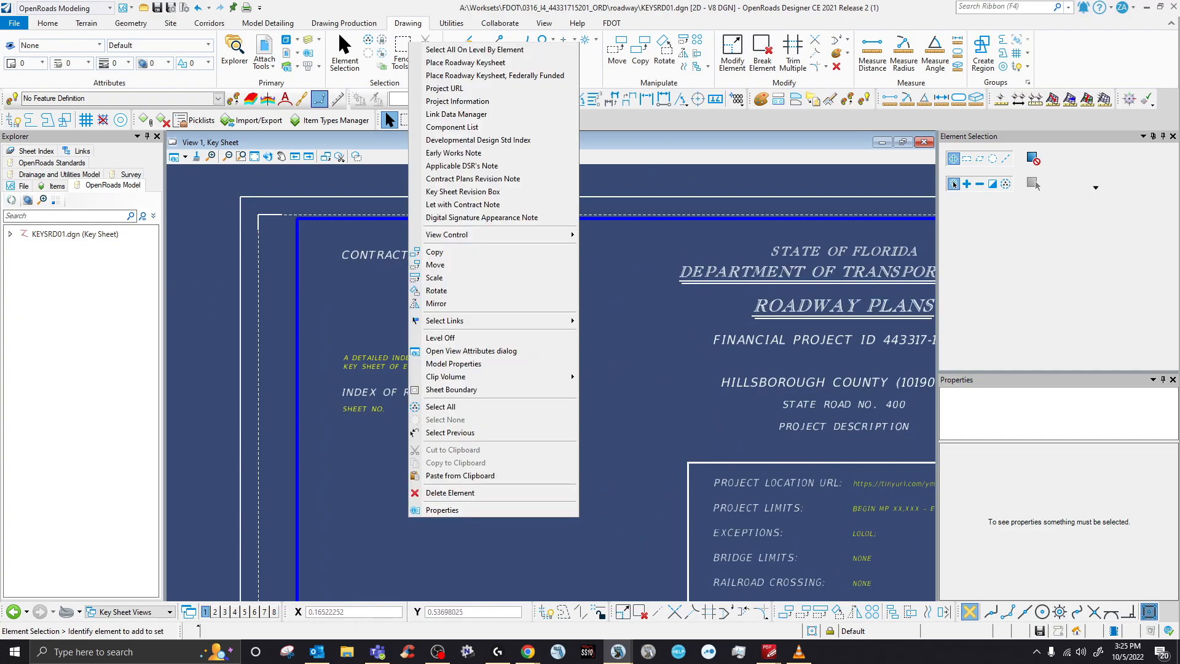
{"action": "scroll", "coordinate": [499, 164], "scroll_direction": "up", "scroll_amount": 2}
{"action": "scroll", "coordinate": [498, 166], "scroll_direction": "down", "scroll_amount": 2}
{"action": "scroll", "coordinate": [498, 165], "scroll_direction": "down", "scroll_amount": 2}
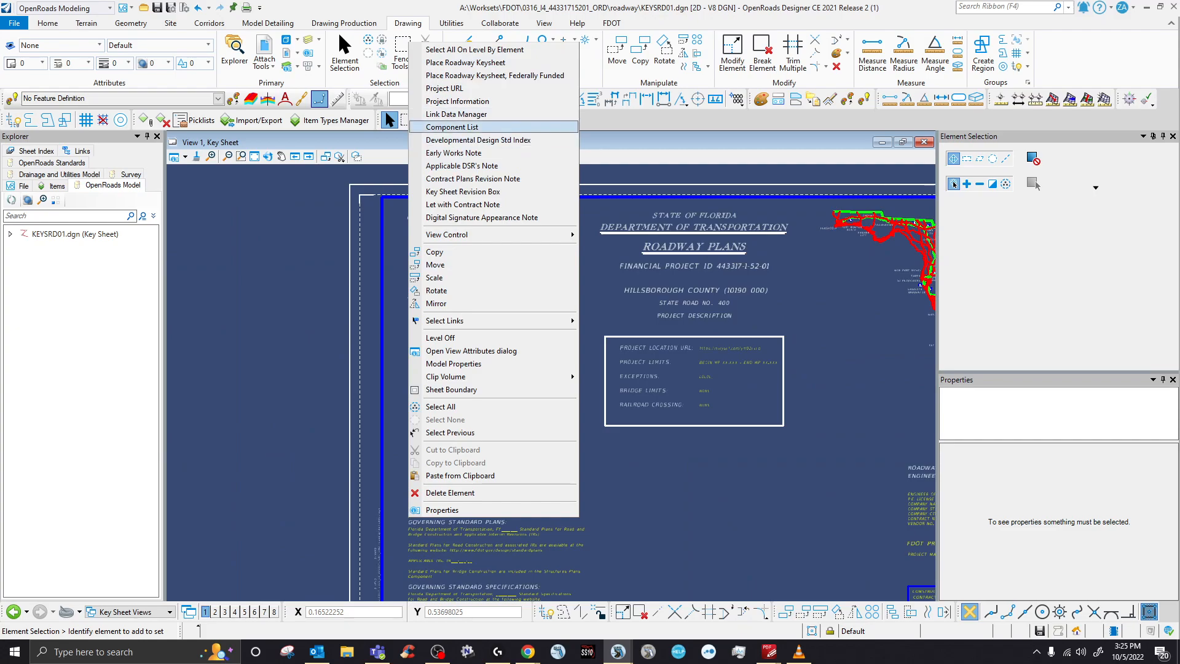
{"action": "left_click", "coordinate": [460, 114]}
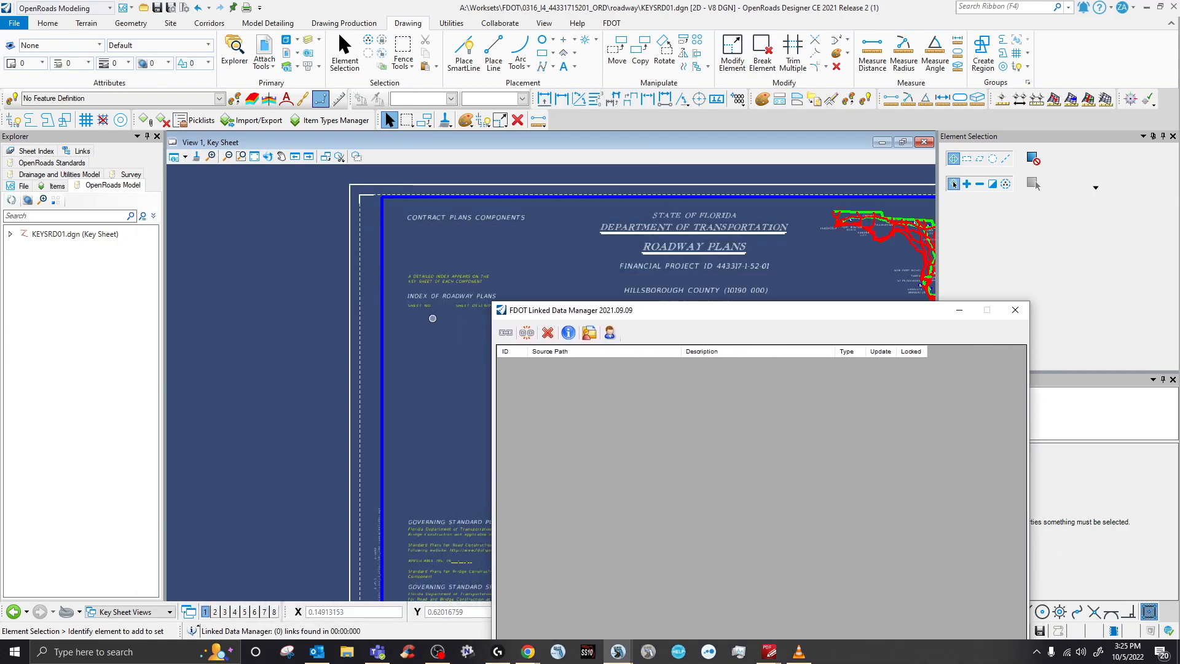
{"action": "scroll", "coordinate": [433, 319], "scroll_direction": "up", "scroll_amount": 2}
{"action": "left_click", "coordinate": [505, 333]}
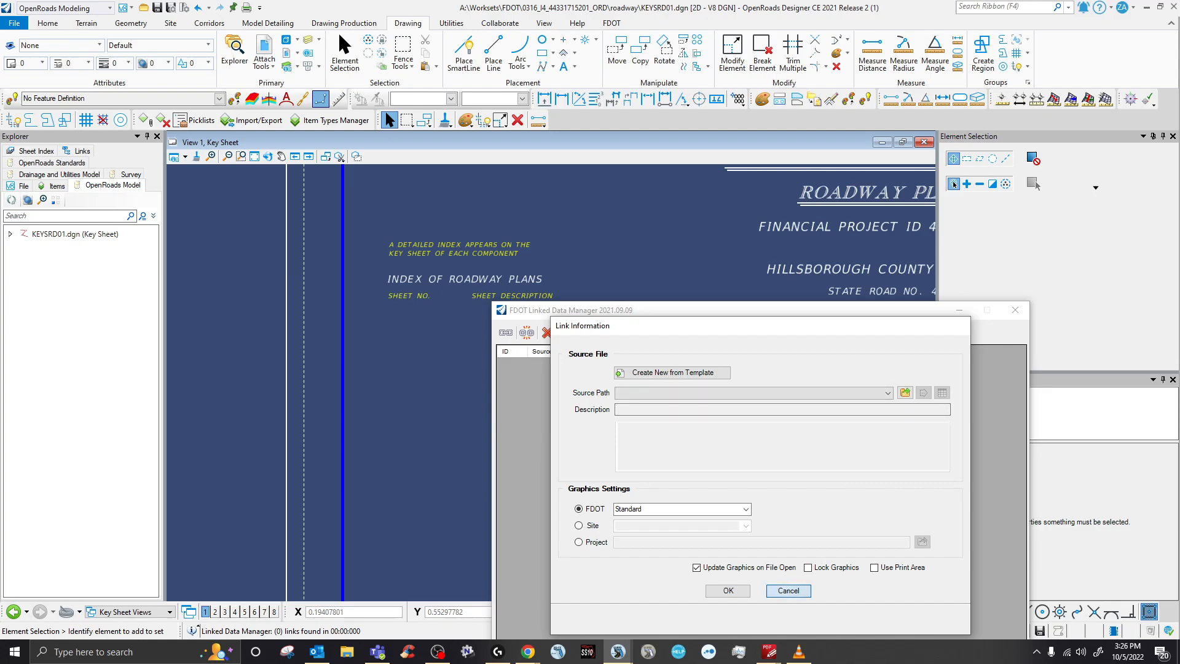
{"action": "left_click", "coordinate": [789, 590]}
{"action": "left_click", "coordinate": [1015, 310]}
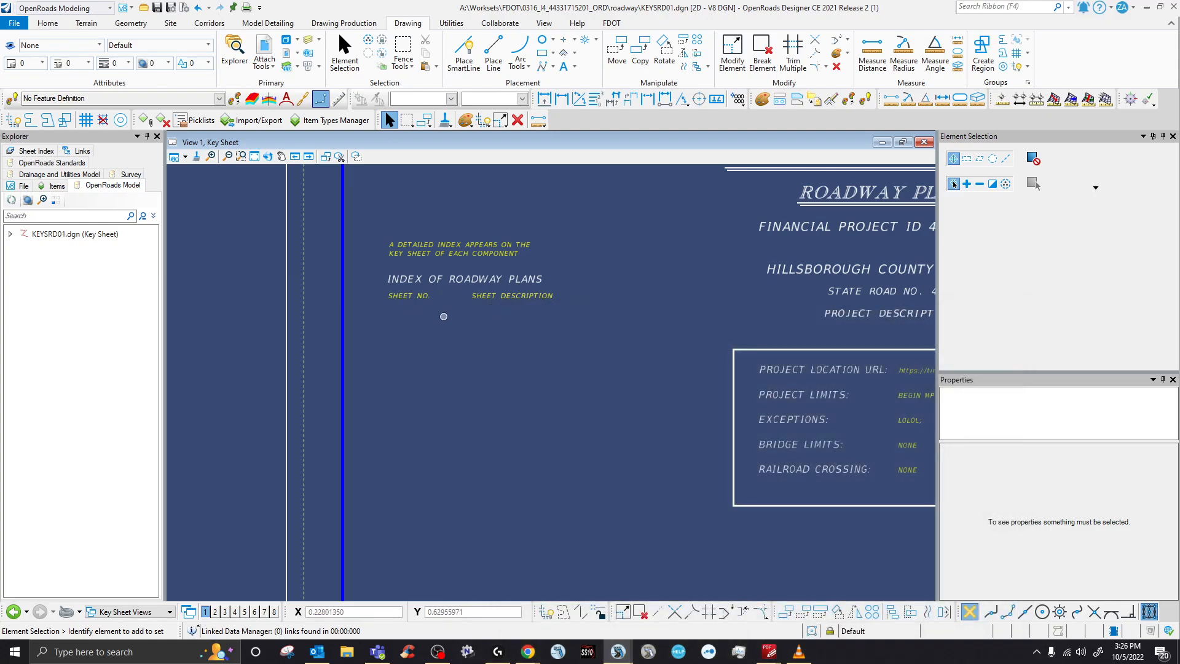
- Review the overall key sheet layout and inspect the Project Location URL cell in the project information box
{"action": "scroll", "coordinate": [440, 420], "scroll_direction": "down", "scroll_amount": 2}
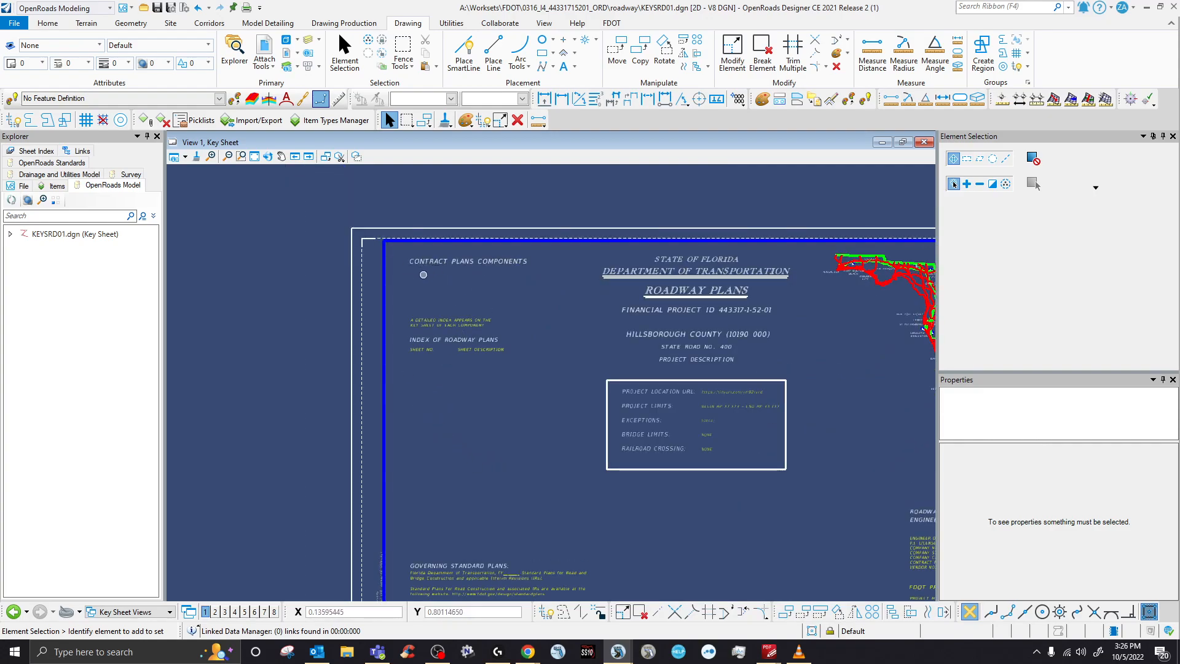
{"action": "scroll", "coordinate": [338, 268], "scroll_direction": "down", "scroll_amount": 3}
{"action": "scroll", "coordinate": [462, 347], "scroll_direction": "up", "scroll_amount": 2}
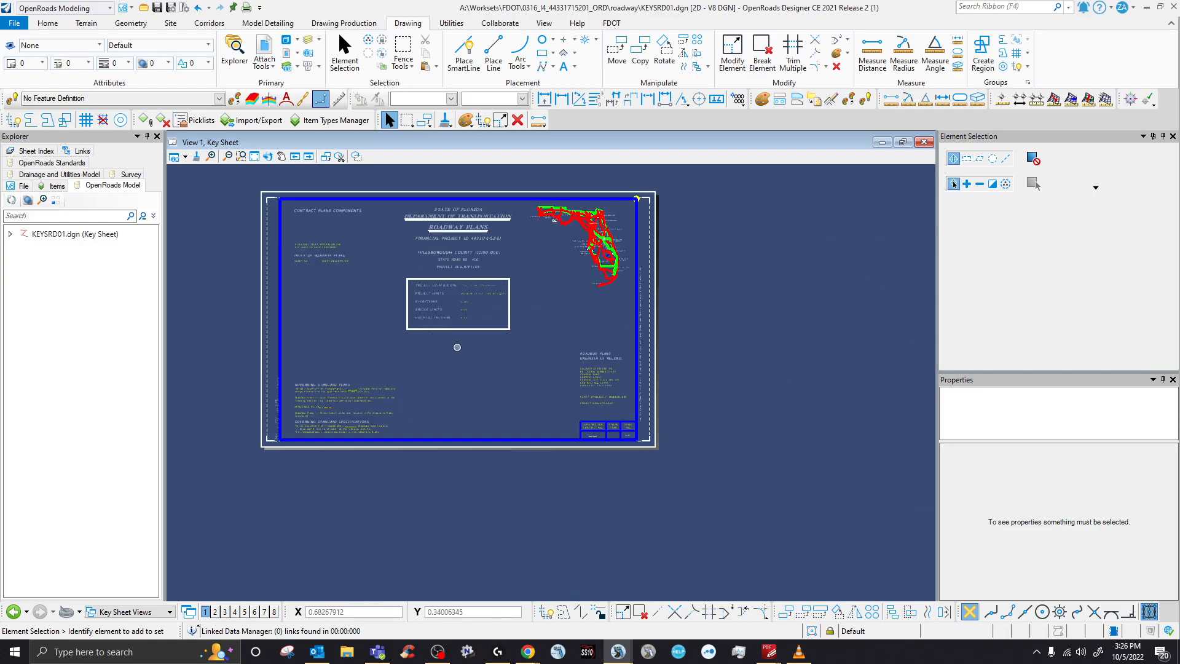
{"action": "scroll", "coordinate": [585, 346], "scroll_direction": "up", "scroll_amount": 2}
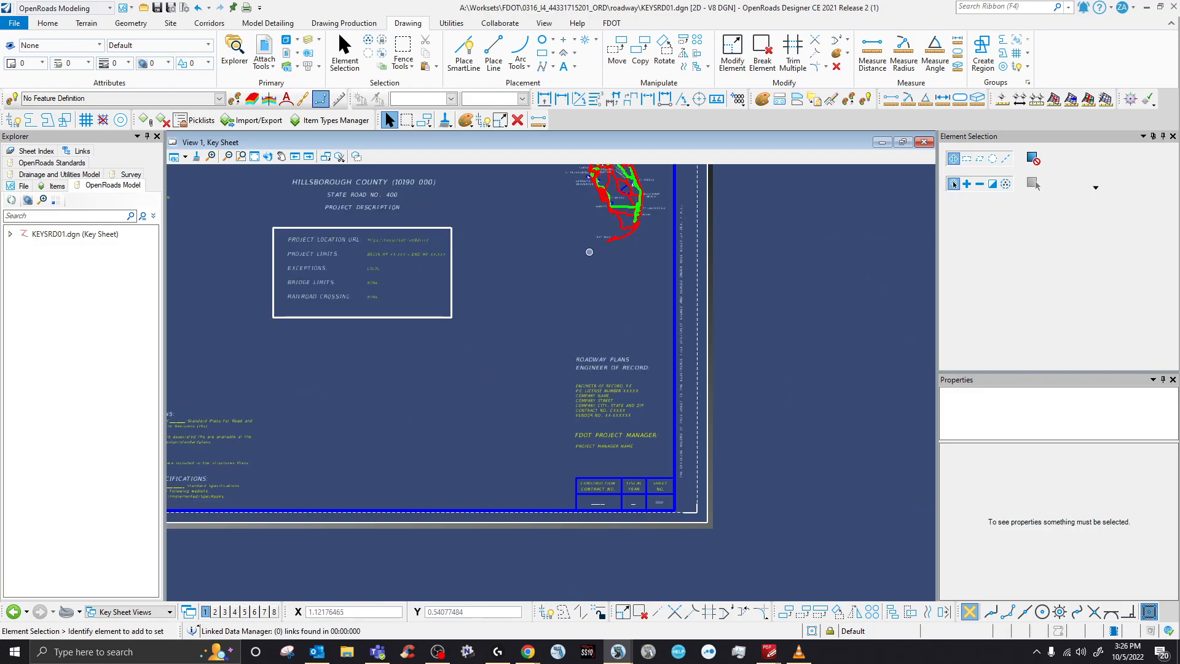
{"action": "scroll", "coordinate": [614, 378], "scroll_direction": "down", "scroll_amount": 2}
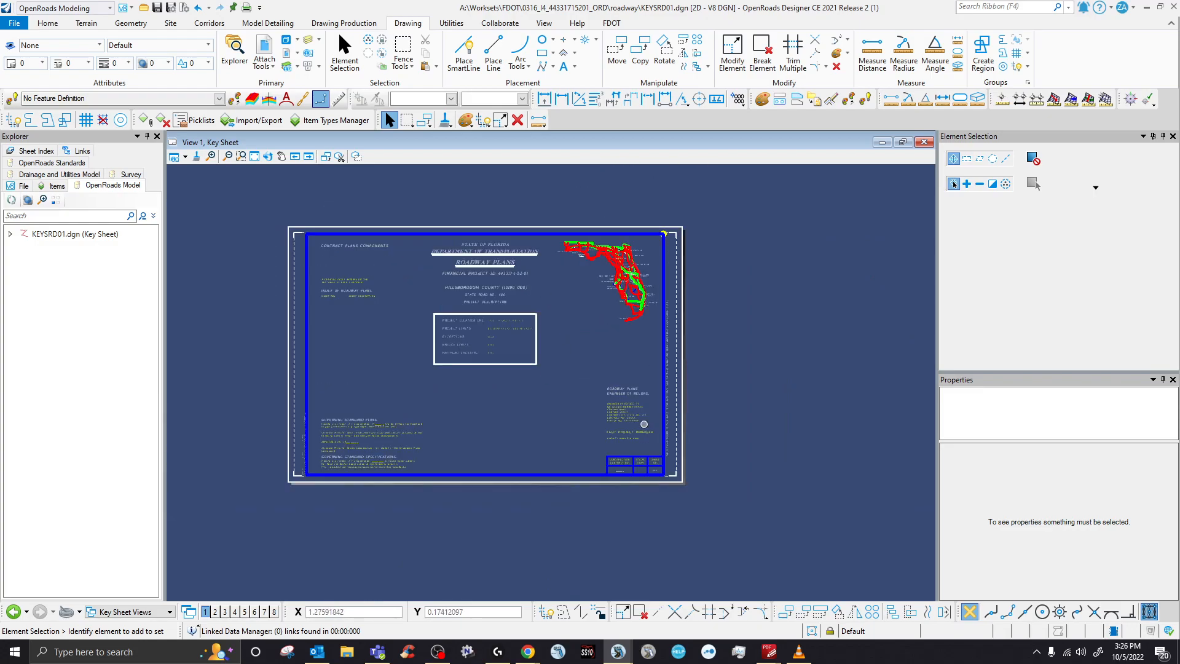
{"action": "scroll", "coordinate": [498, 320], "scroll_direction": "up", "scroll_amount": 2}
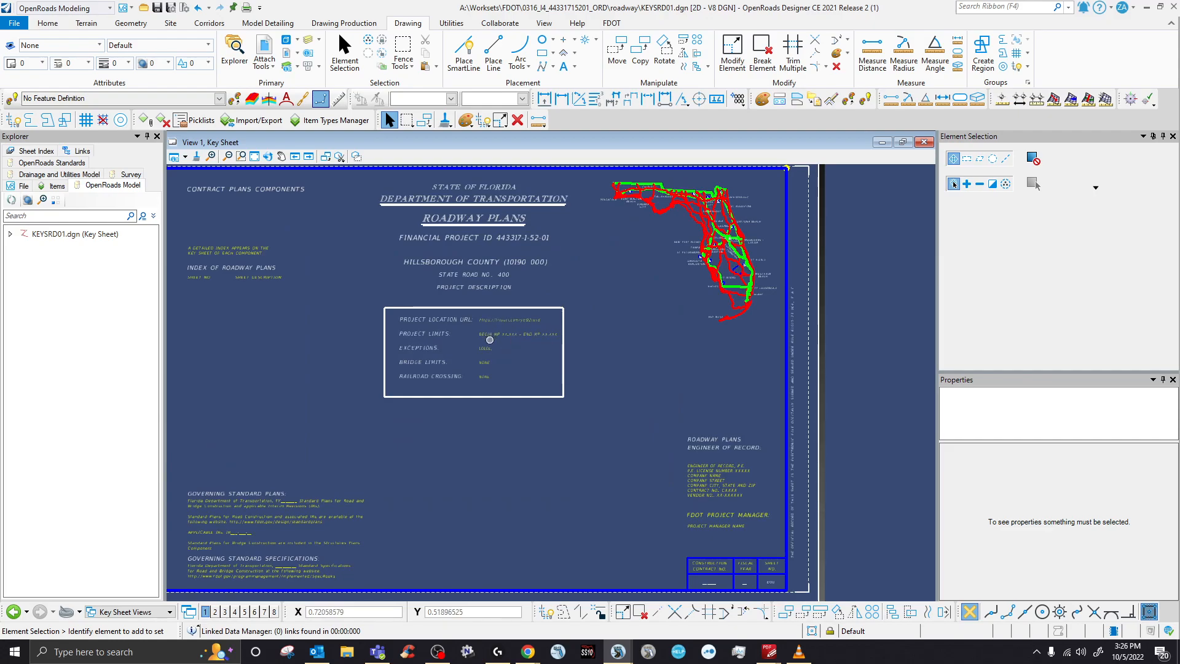
{"action": "scroll", "coordinate": [490, 340], "scroll_direction": "up", "scroll_amount": 2}
{"action": "scroll", "coordinate": [497, 319], "scroll_direction": "up", "scroll_amount": 2}
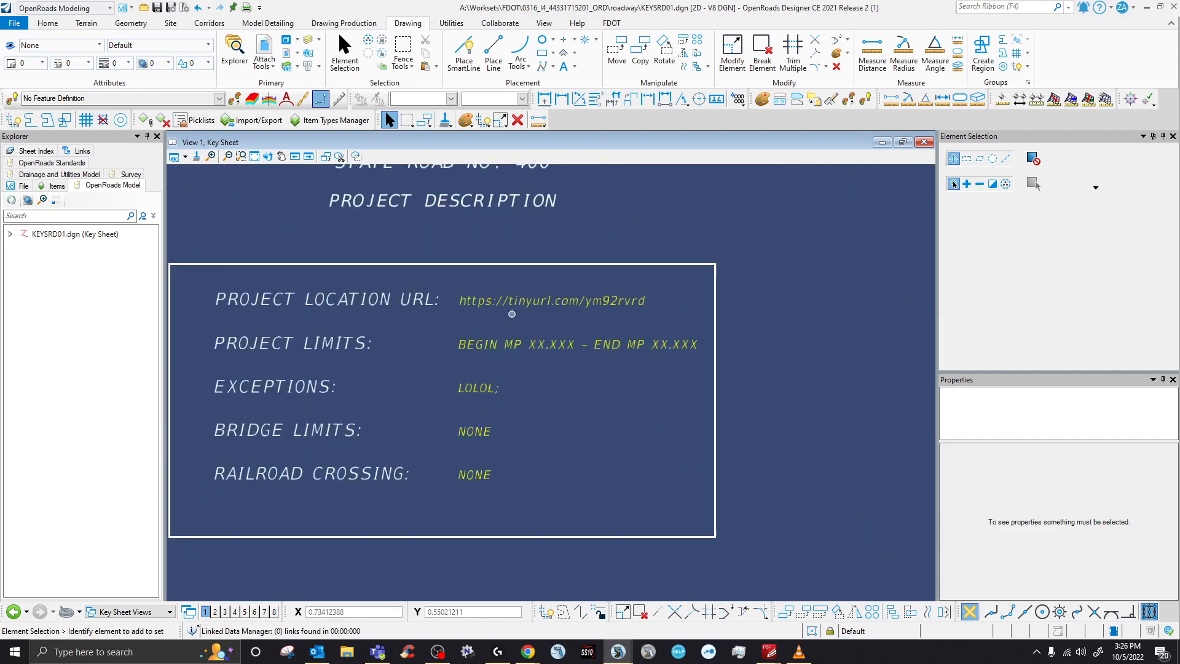
{"action": "left_click", "coordinate": [517, 301]}
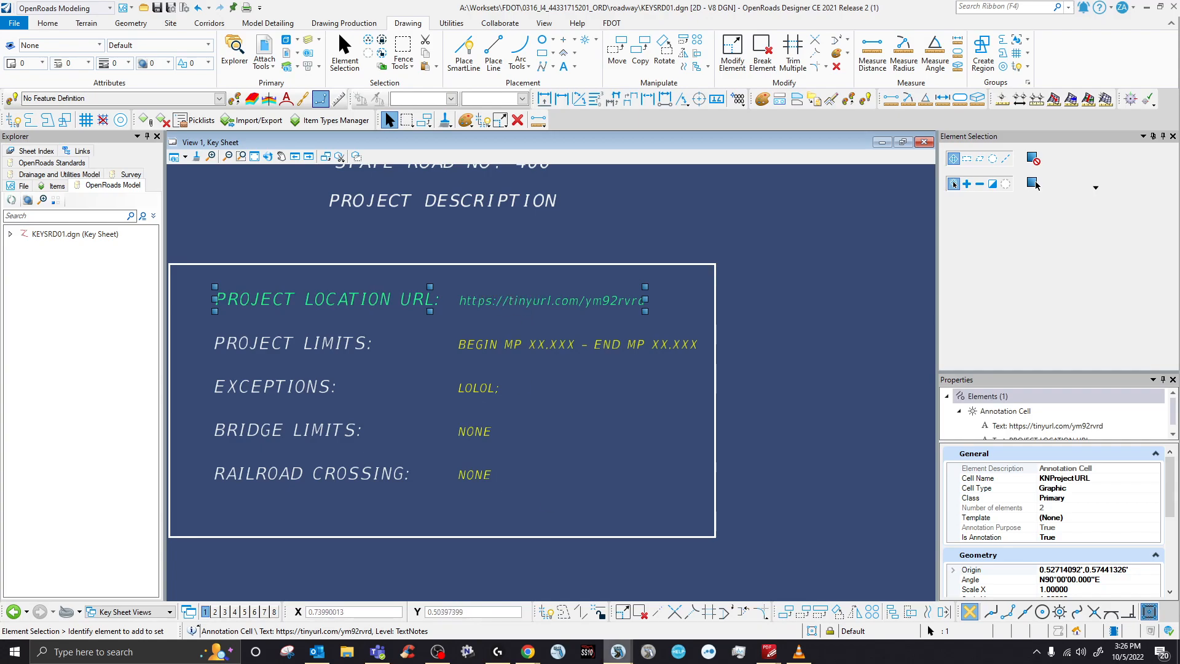
- Switch to Chrome and look through 2022fdm910key-signature.pdf for the project location and work limits requirements
{"action": "mouse_move", "coordinate": [529, 652]}
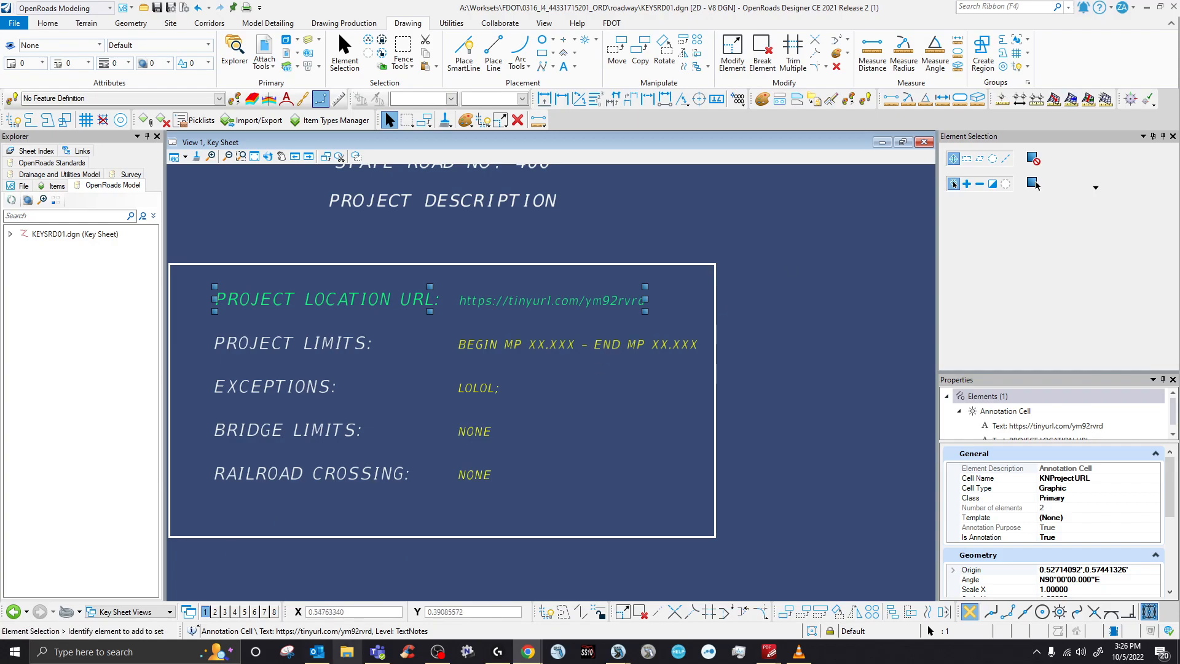
{"action": "mouse_move", "coordinate": [527, 651]}
{"action": "left_click_drag", "start_coordinate": [768, 657], "coordinate": [481, 82]}
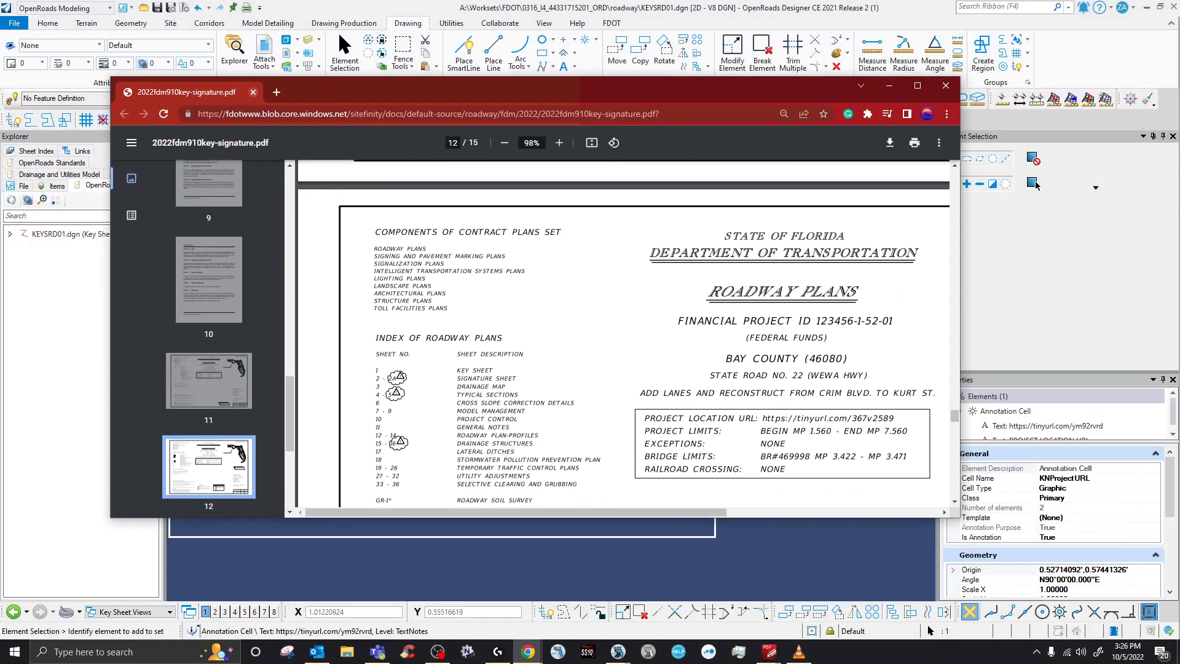
{"action": "double_click", "coordinate": [481, 82]}
{"action": "scroll", "coordinate": [98, 310], "scroll_direction": "up", "scroll_amount": 5}
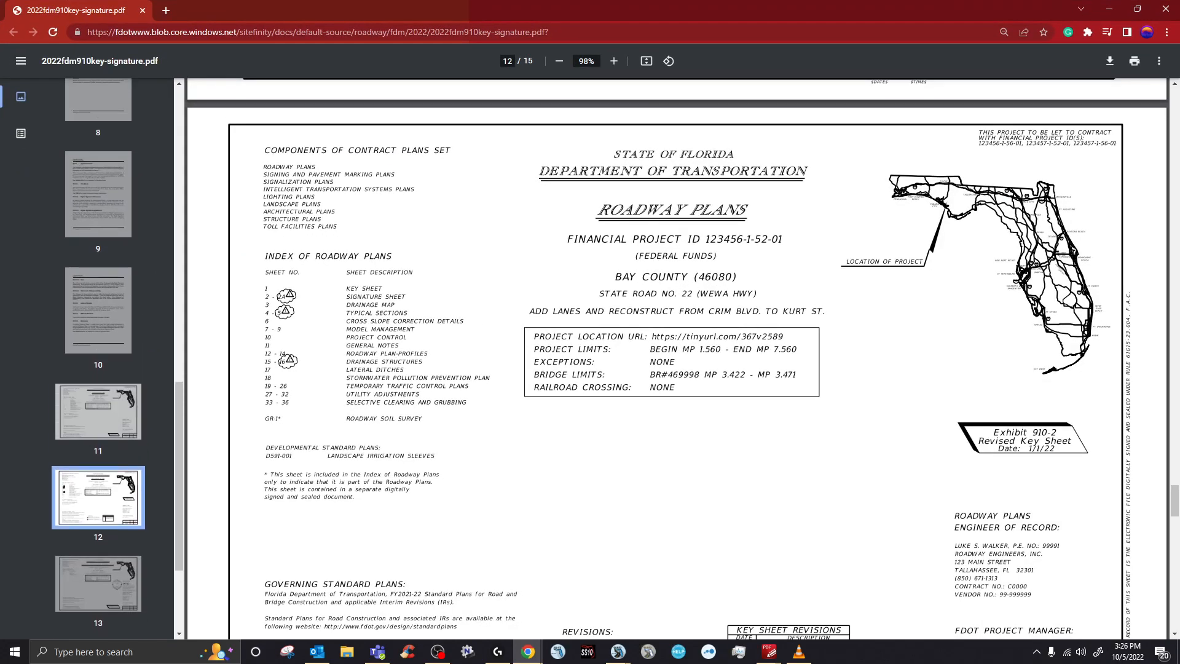
{"action": "left_click", "coordinate": [99, 157]}
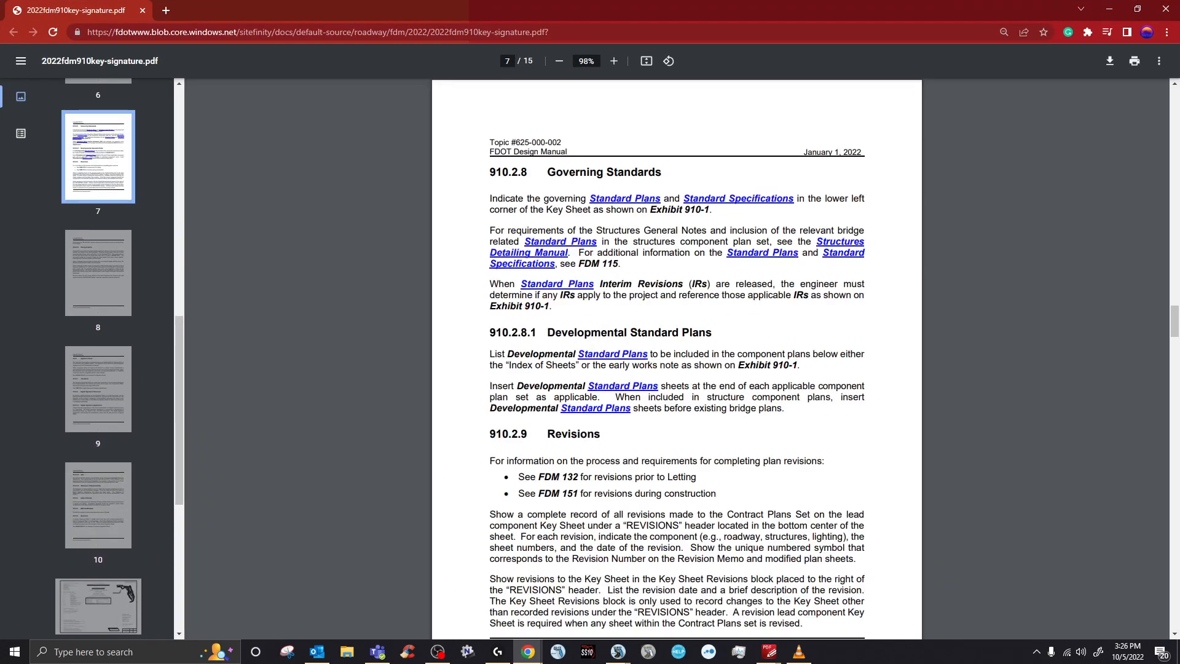
{"action": "scroll", "coordinate": [677, 359], "scroll_direction": "up", "scroll_amount": 1}
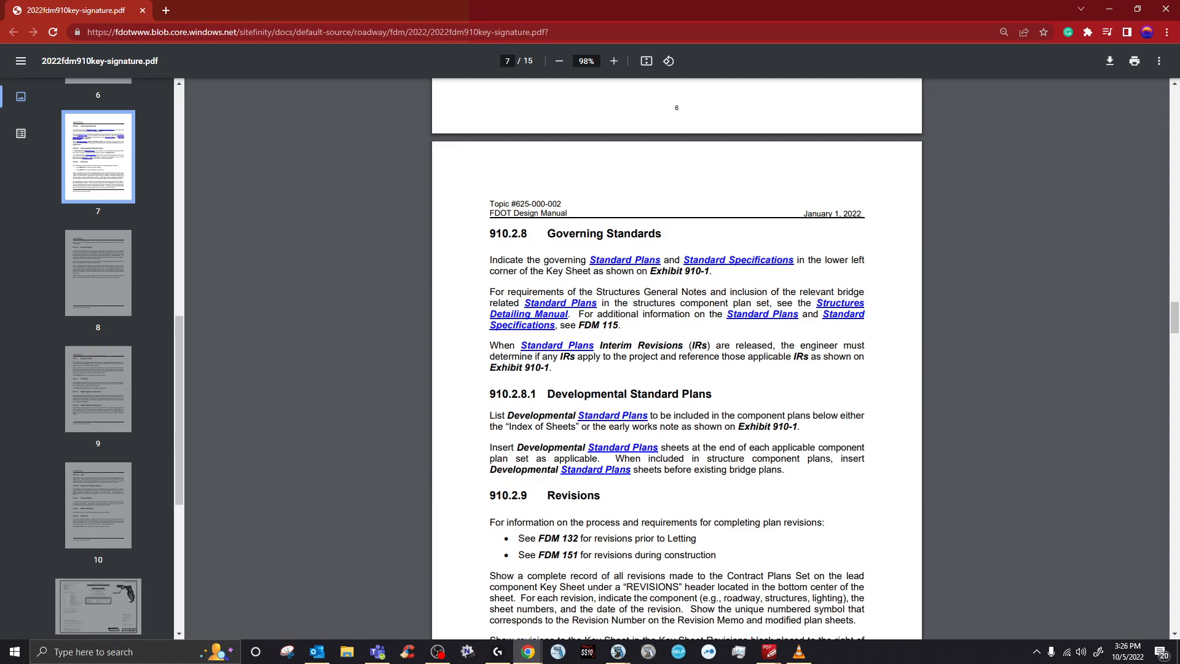
{"action": "scroll", "coordinate": [676, 358], "scroll_direction": "down", "scroll_amount": 12}
{"action": "scroll", "coordinate": [677, 358], "scroll_direction": "up", "scroll_amount": 20}
{"action": "scroll", "coordinate": [676, 358], "scroll_direction": "up", "scroll_amount": 20}
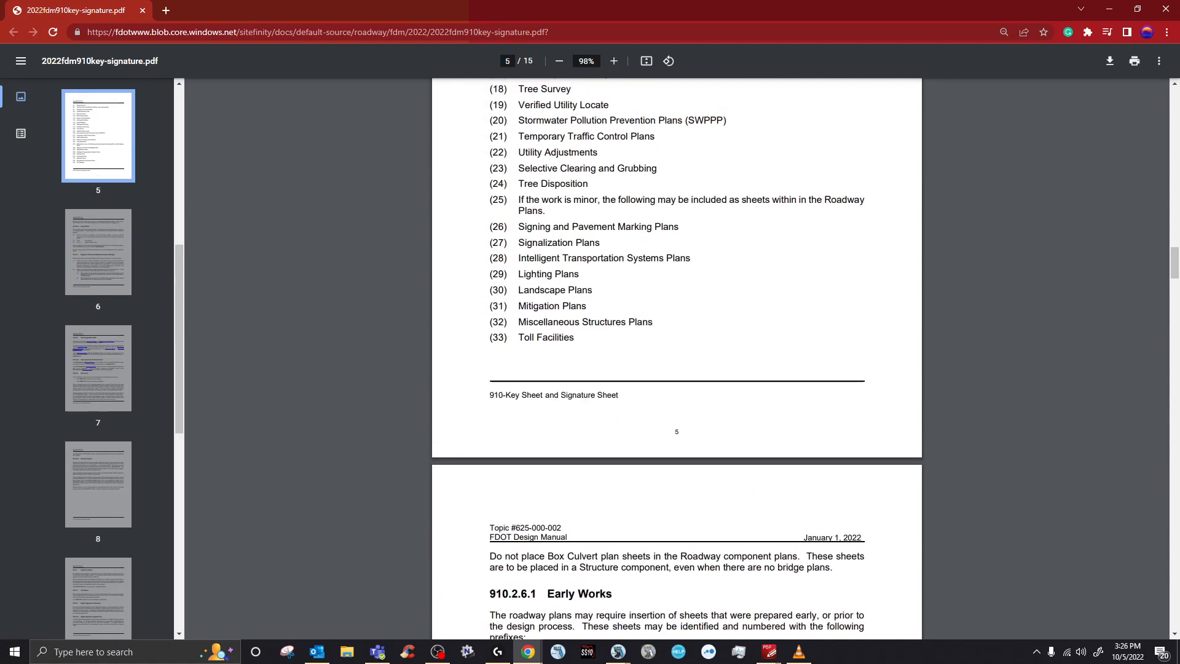
{"action": "scroll", "coordinate": [893, 214], "scroll_direction": "up", "scroll_amount": 6}
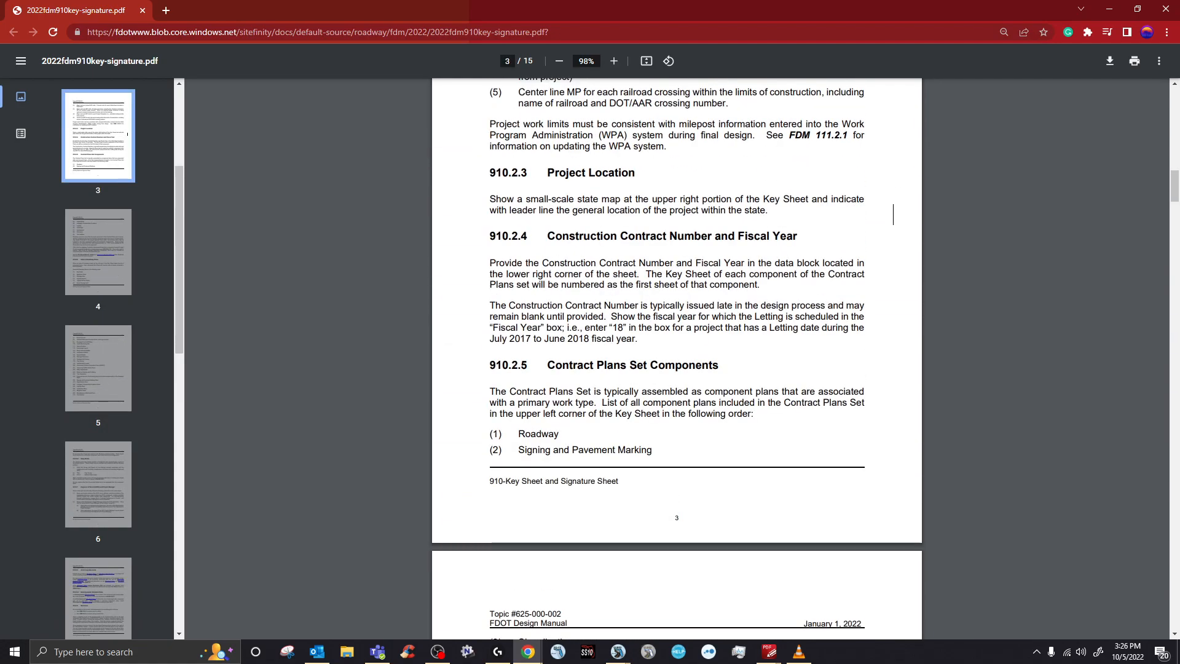
{"action": "scroll", "coordinate": [676, 358], "scroll_direction": "up", "scroll_amount": 5}
{"action": "scroll", "coordinate": [676, 358], "scroll_direction": "down", "scroll_amount": 3}
{"action": "left_click_drag", "start_coordinate": [578, 226], "coordinate": [784, 526]}
{"action": "left_click", "coordinate": [894, 337]}
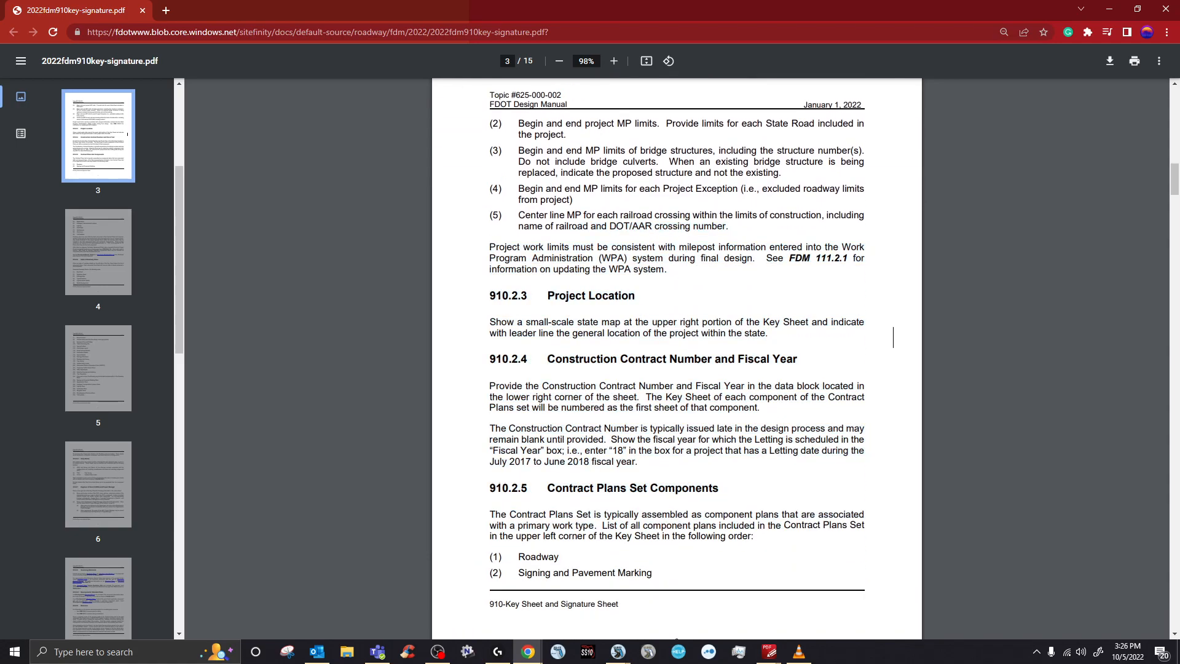
- Read section 910.2.2 on building the Project Location URL from the first seven digits of the FPID number
{"action": "scroll", "coordinate": [894, 337], "scroll_direction": "up", "scroll_amount": 7}
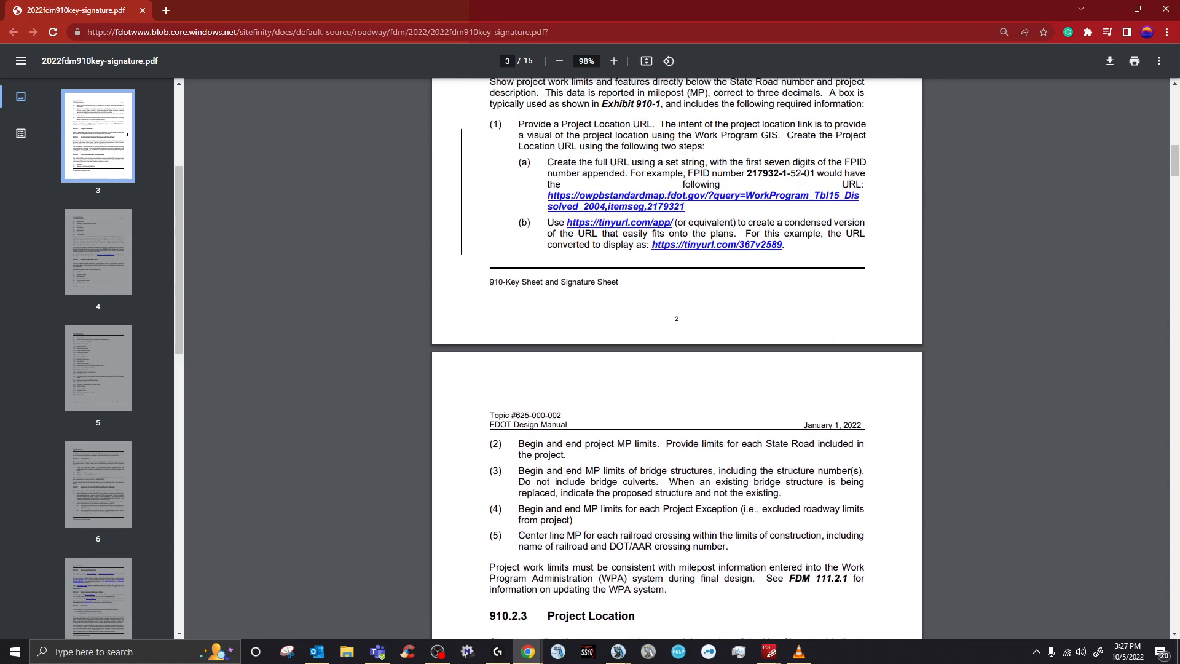
{"action": "left_click_drag", "start_coordinate": [497, 192], "coordinate": [829, 344]}
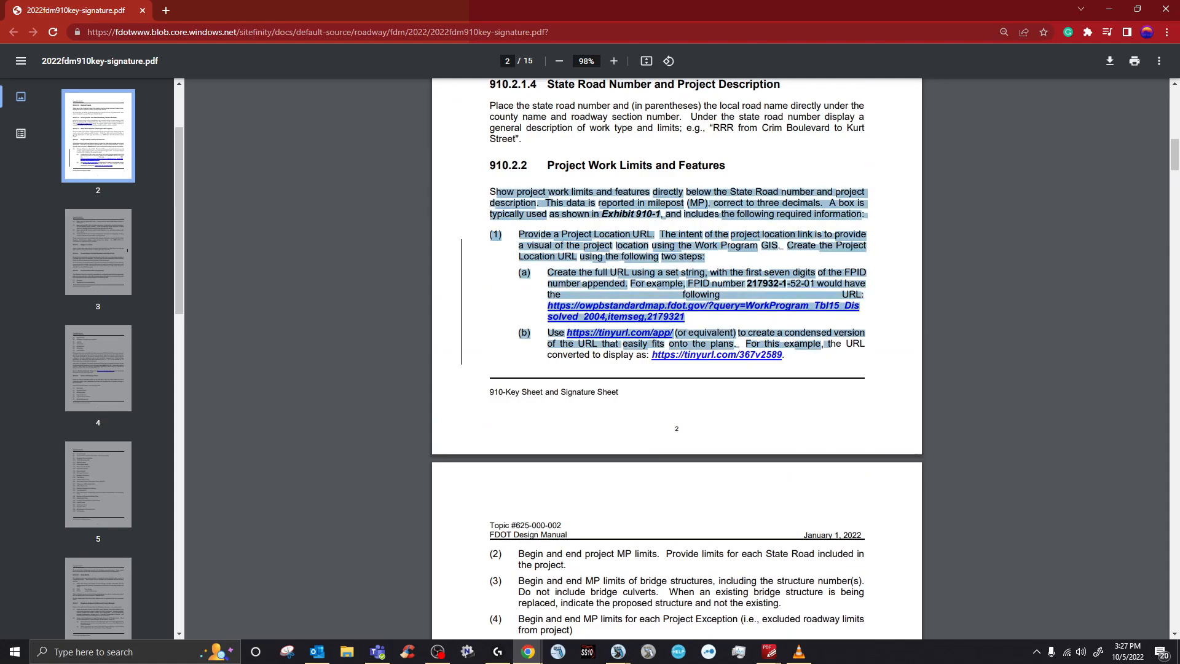
{"action": "left_click", "coordinate": [831, 345]}
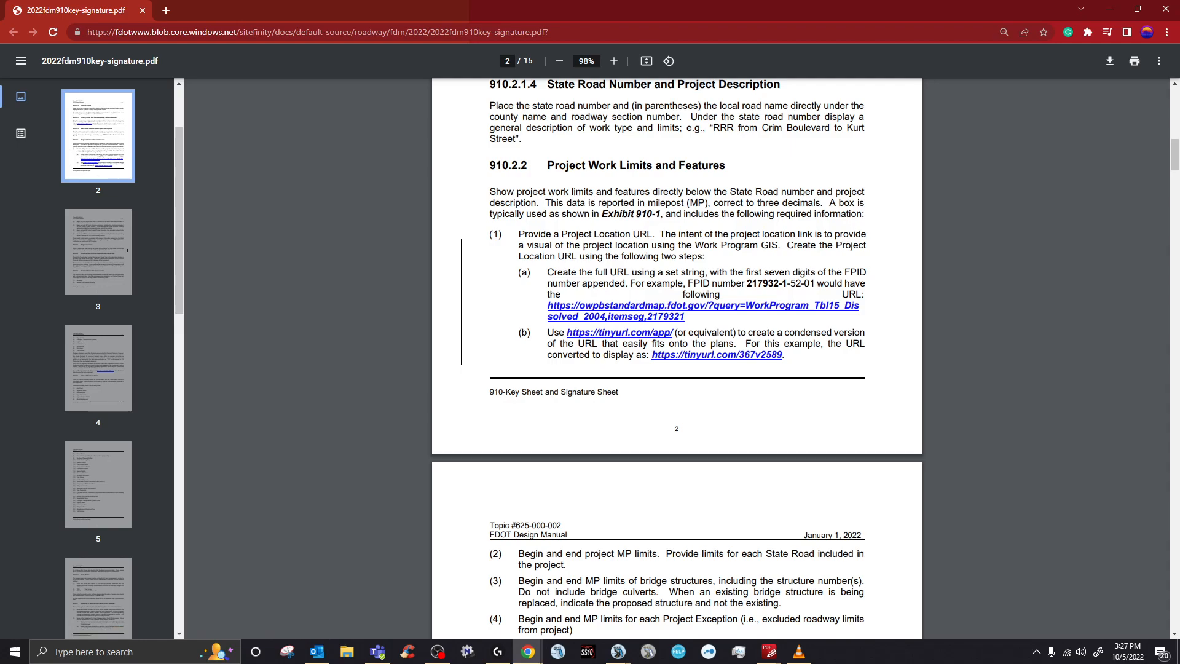
{"action": "left_click_drag", "start_coordinate": [744, 272], "coordinate": [787, 283]}
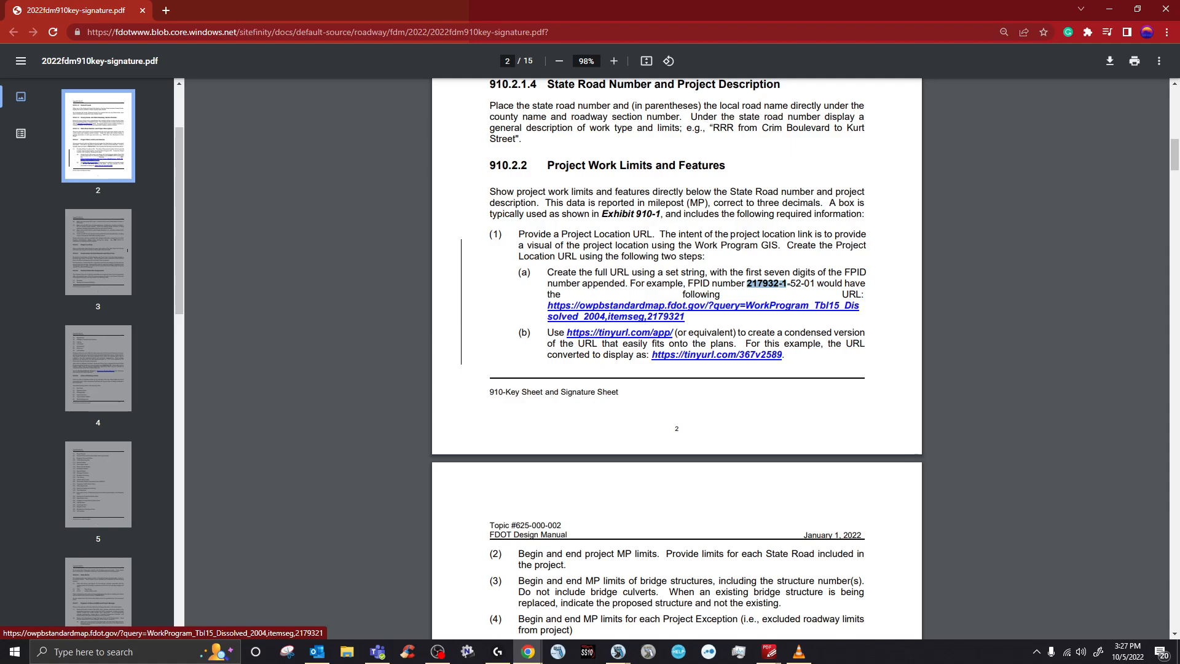
- Open the example owpbstandardmap.fdot.gov link from the manual and copy its full web address
{"action": "left_click", "coordinate": [676, 305]}
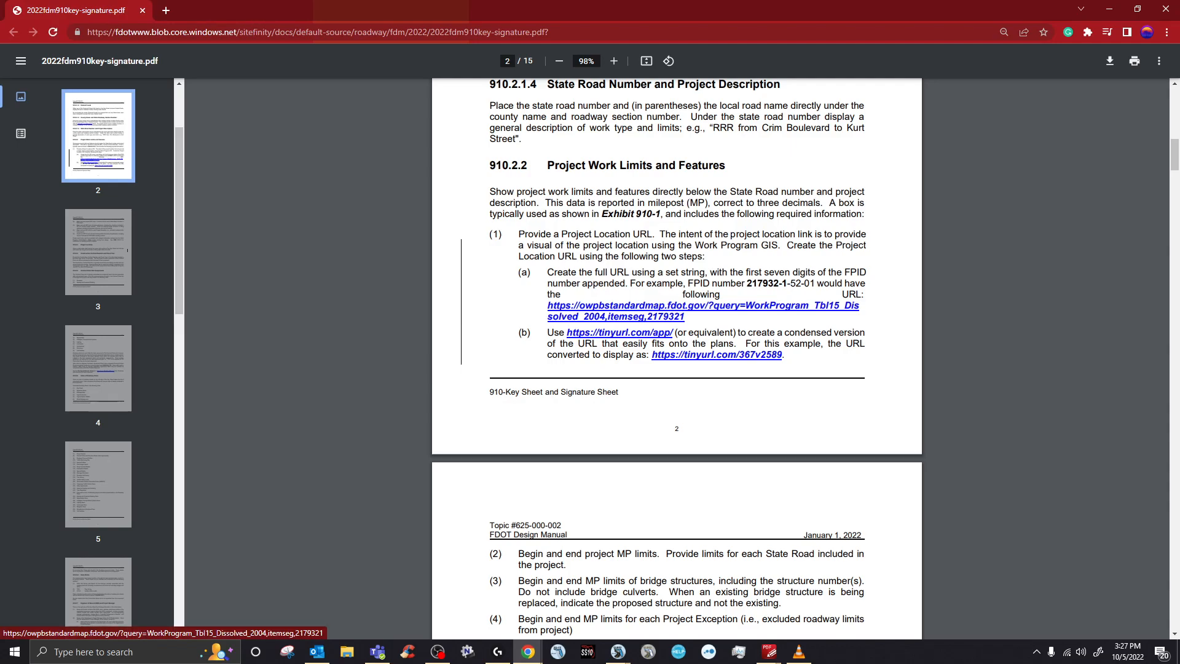
{"action": "left_click", "coordinate": [676, 306]}
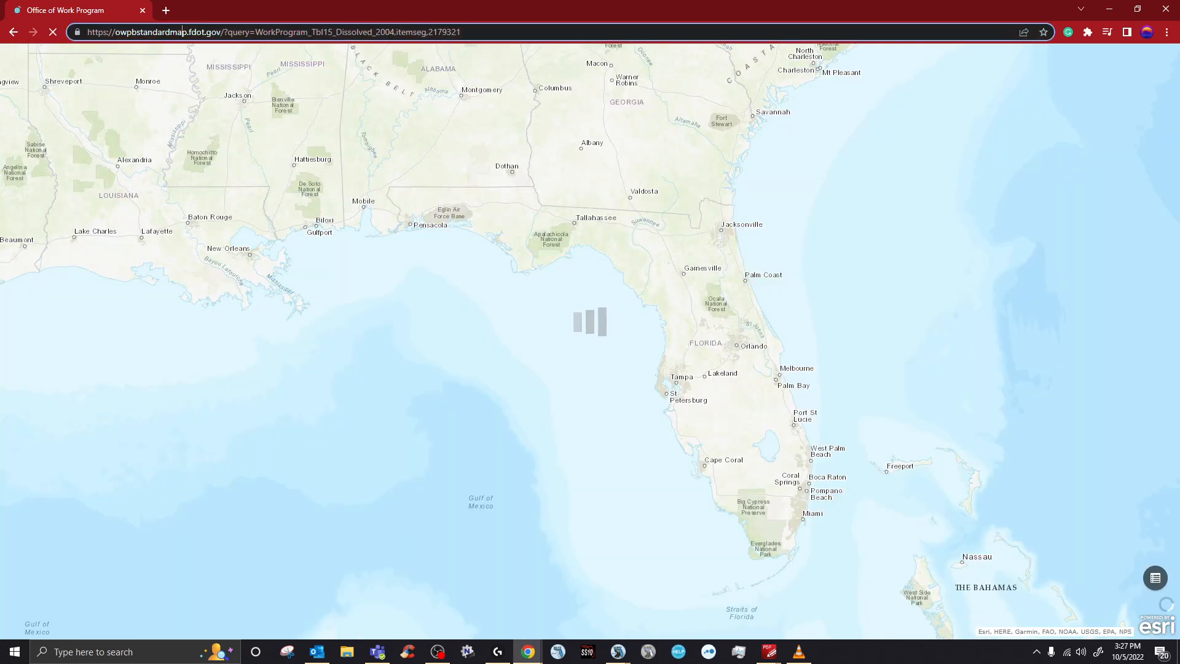
{"action": "left_click", "coordinate": [430, 32]}
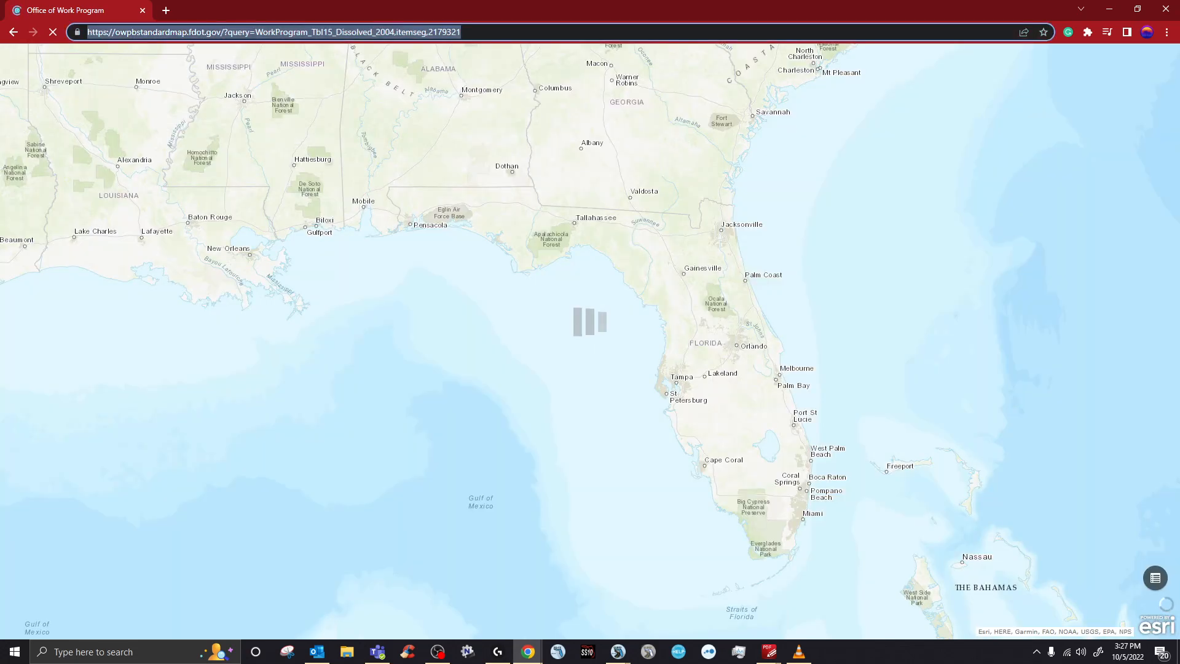
{"action": "right_click", "coordinate": [183, 34]}
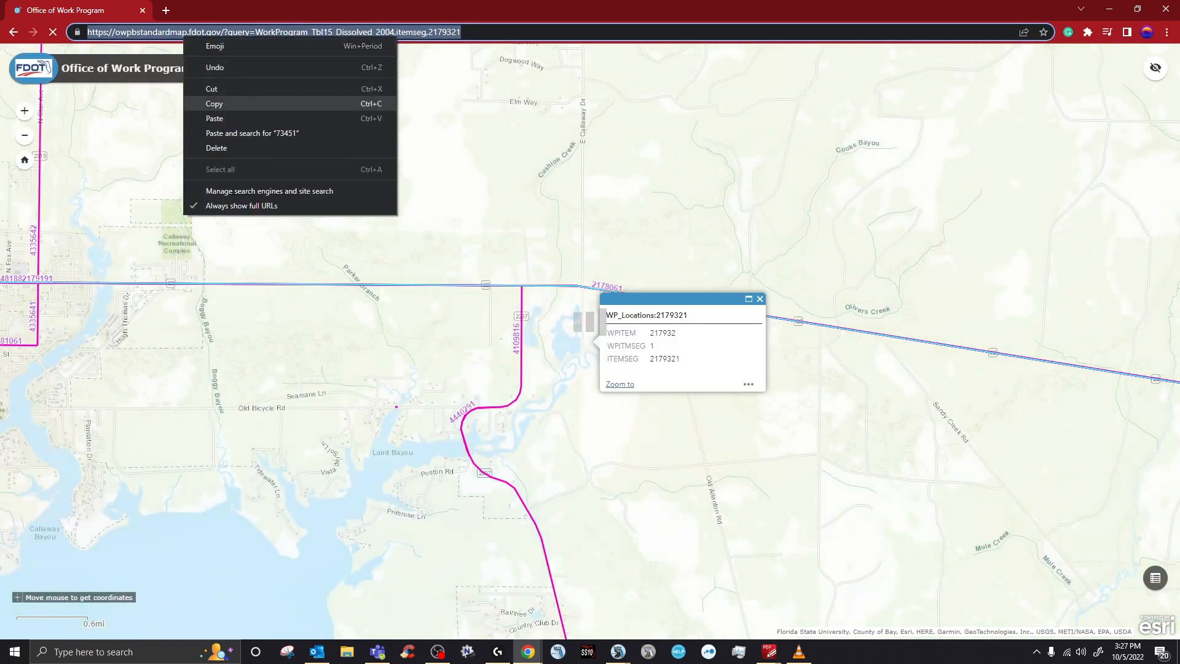
{"action": "left_click", "coordinate": [224, 101]}
- Load the copied Work Program map address in a new browser tab
{"action": "left_click", "coordinate": [166, 10]}
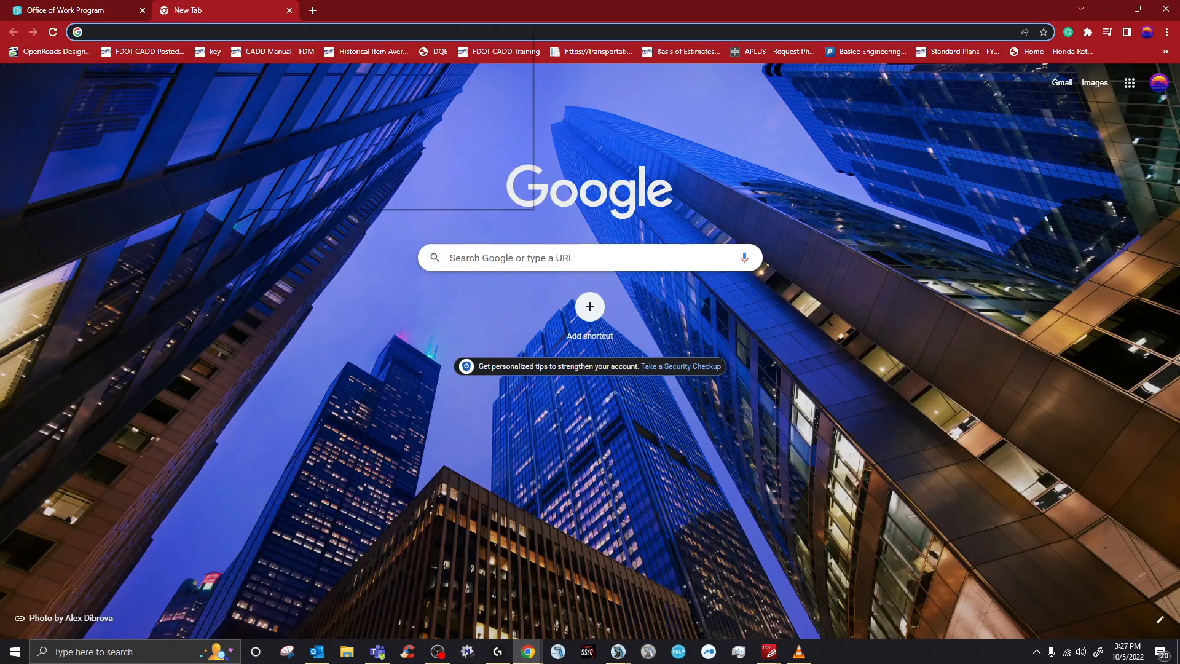
{"action": "right_click", "coordinate": [245, 32]}
{"action": "left_click", "coordinate": [276, 111]}
{"action": "key", "text": "Return"}
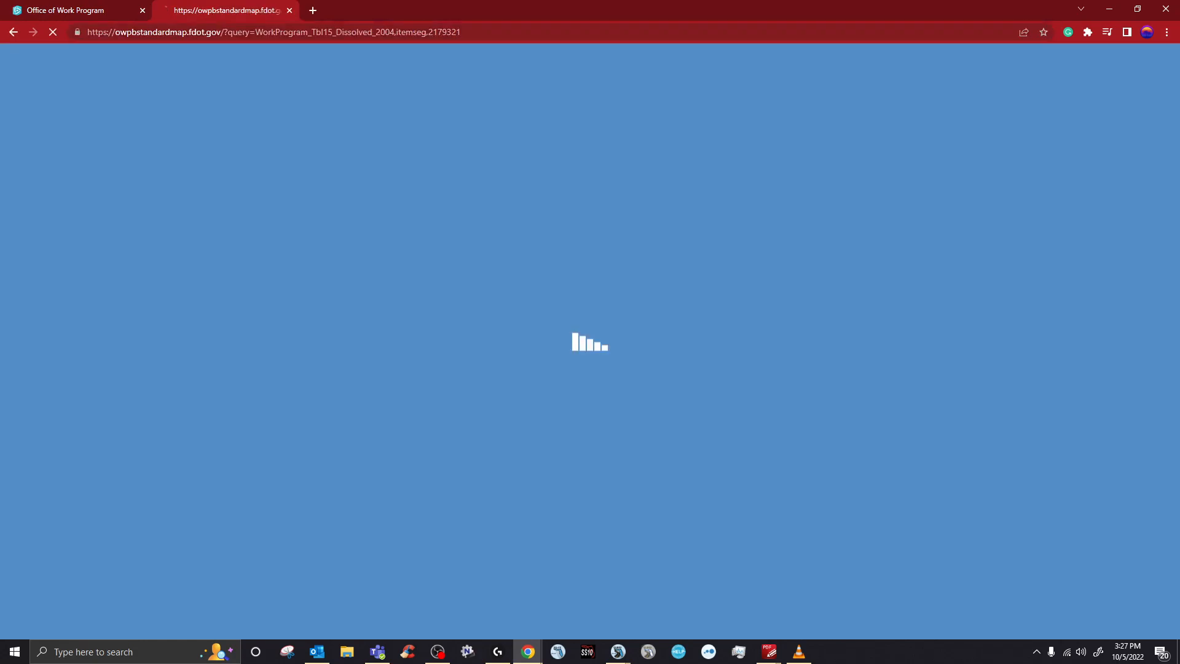
- Bring 2022fdm910key-signature.pdf back up in the first browser tab and go to section 910.2.2 on page 2
{"action": "left_click", "coordinate": [68, 10]}
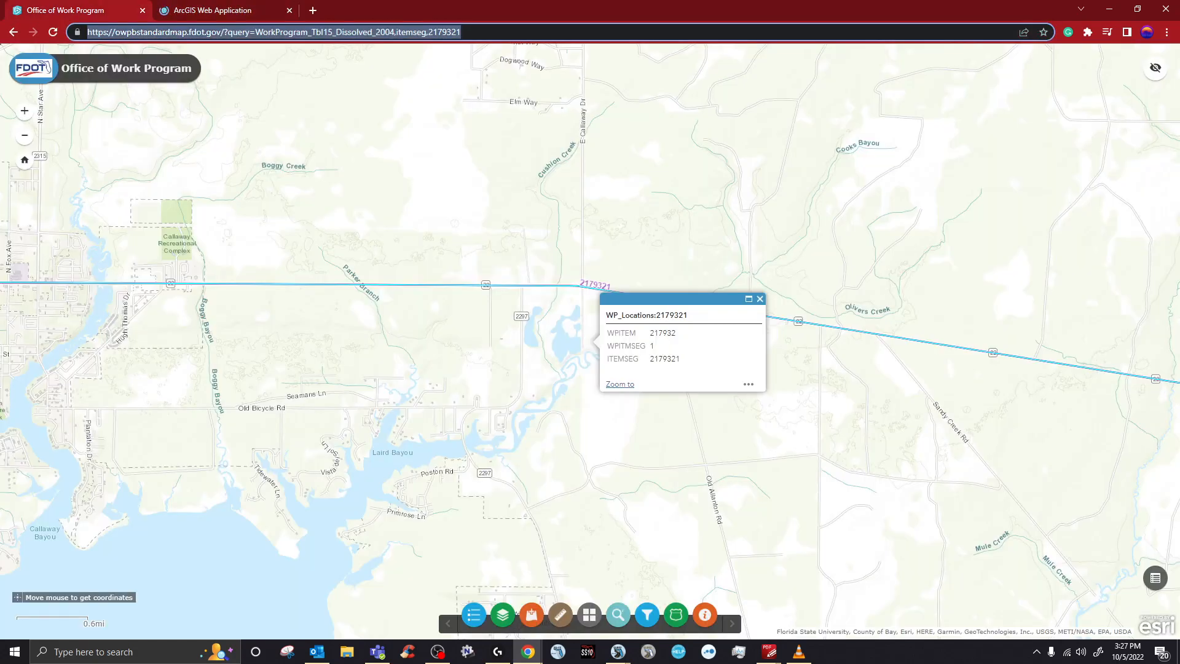
{"action": "left_click", "coordinate": [14, 32]}
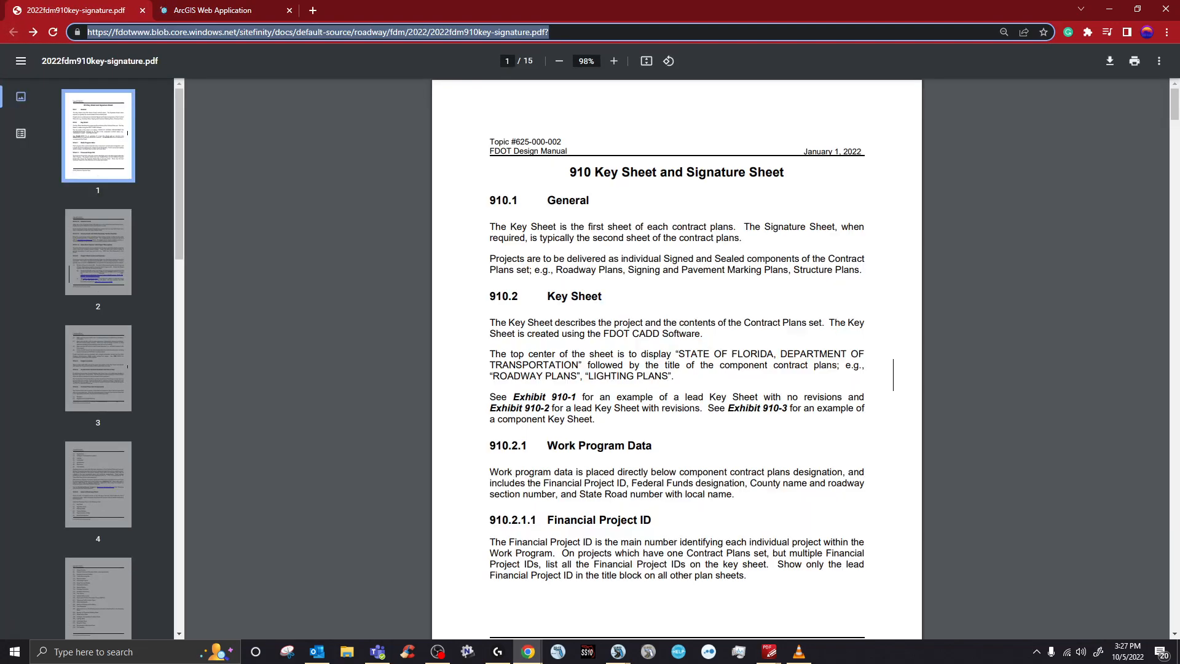
{"action": "left_click", "coordinate": [99, 253]}
{"action": "scroll", "coordinate": [677, 359], "scroll_direction": "down", "scroll_amount": 2}
{"action": "scroll", "coordinate": [676, 359], "scroll_direction": "down", "scroll_amount": 2}
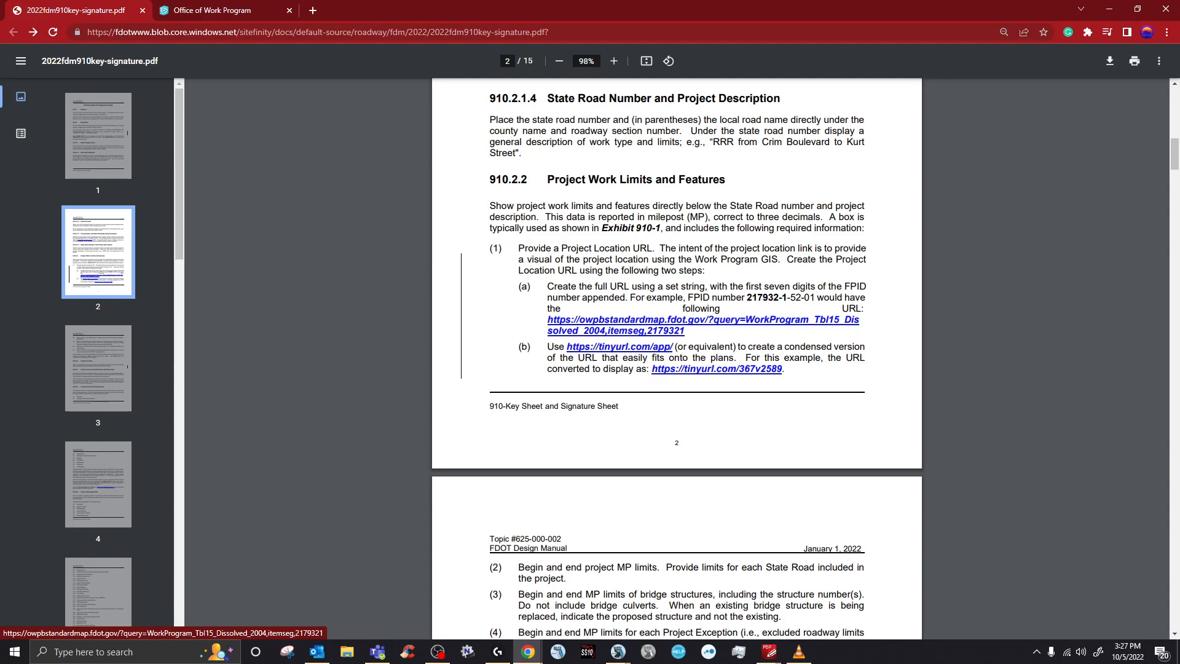
- Inspect the example project's map pop-up and the item number ending its web address, view the wider area, and close the pop-up
{"action": "left_click", "coordinate": [212, 11]}
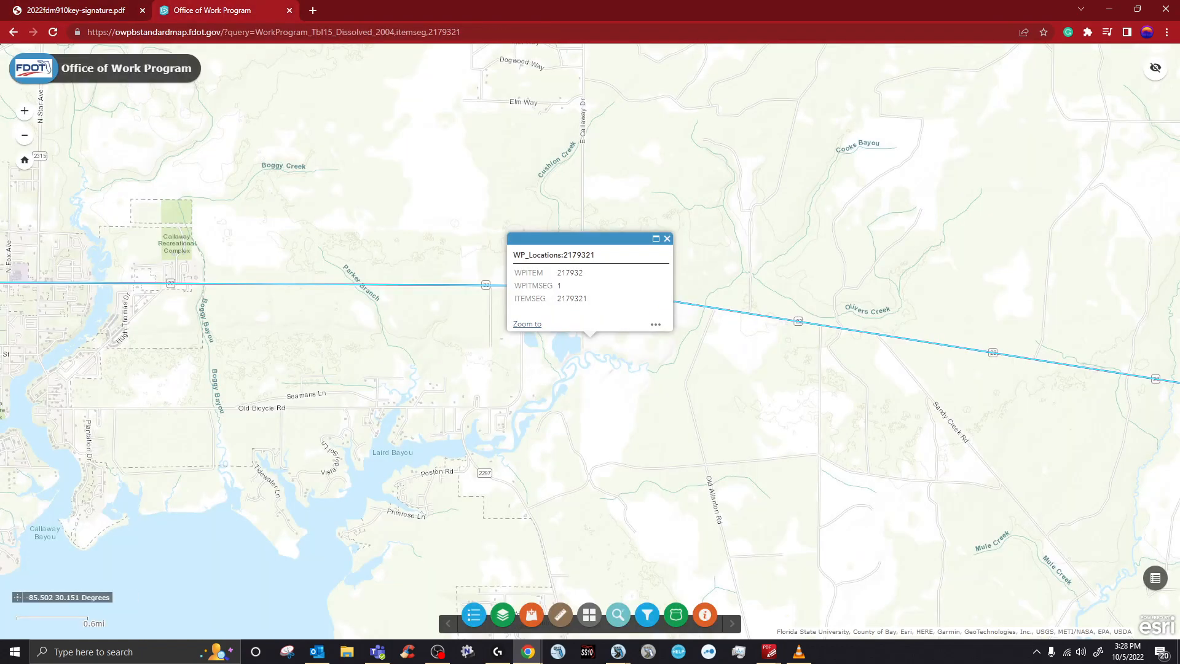
{"action": "left_click_drag", "start_coordinate": [563, 254], "coordinate": [595, 254]}
{"action": "left_click", "coordinate": [656, 324]}
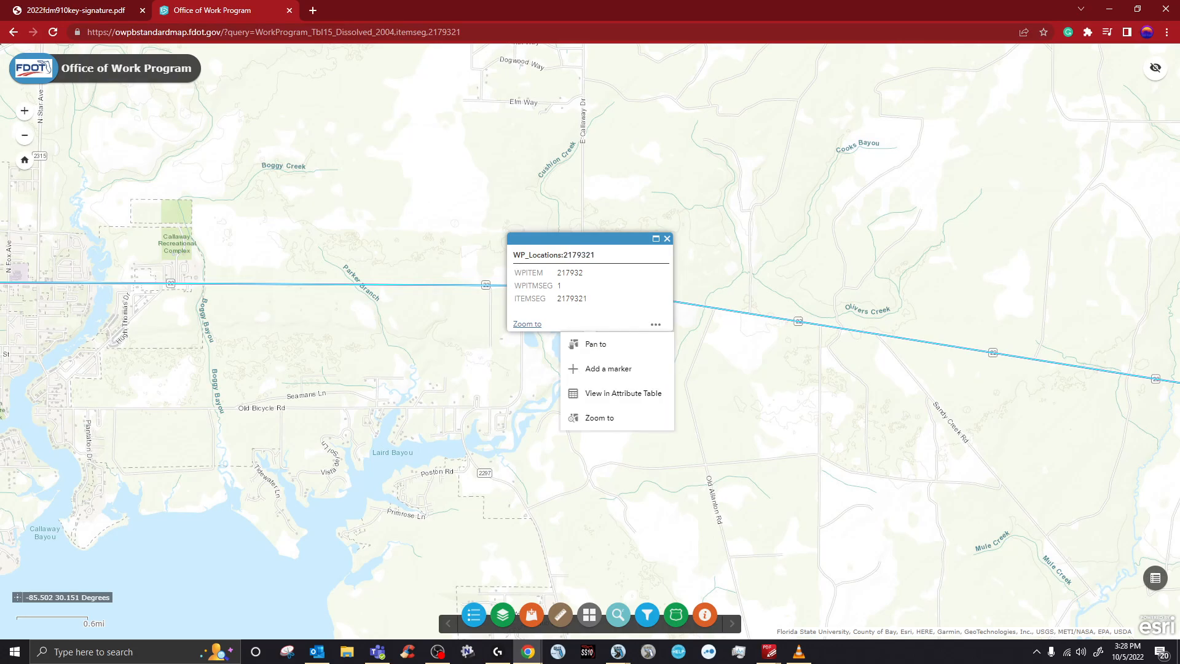
{"action": "left_click", "coordinate": [429, 32]}
{"action": "left_click_drag", "start_coordinate": [428, 32], "coordinate": [462, 31]}
{"action": "scroll", "coordinate": [516, 374], "scroll_direction": "down", "scroll_amount": 1}
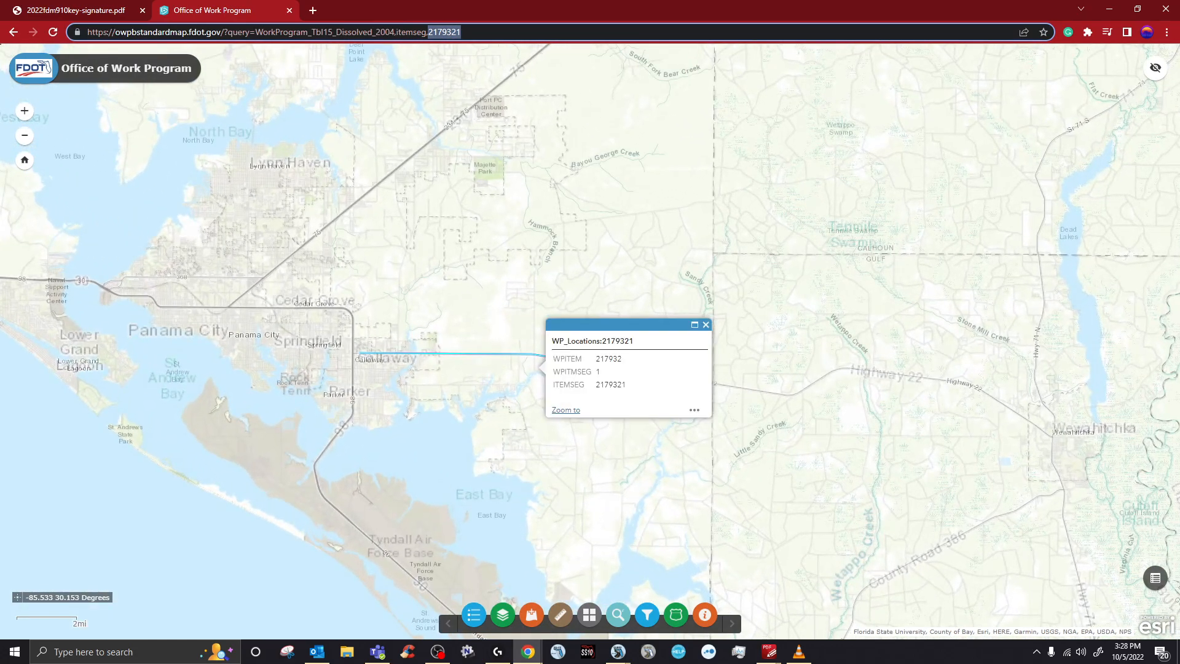
{"action": "left_click", "coordinate": [705, 324]}
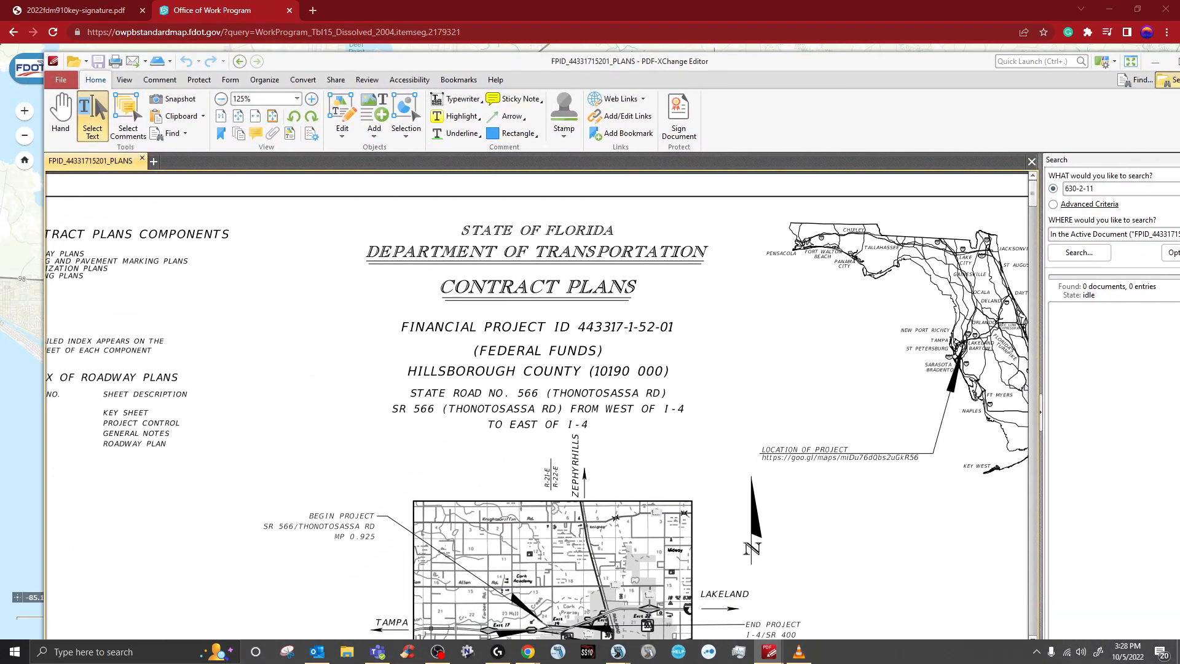
{"action": "left_click_drag", "start_coordinate": [578, 327], "coordinate": [625, 327]}
{"action": "right_click", "coordinate": [602, 327]}
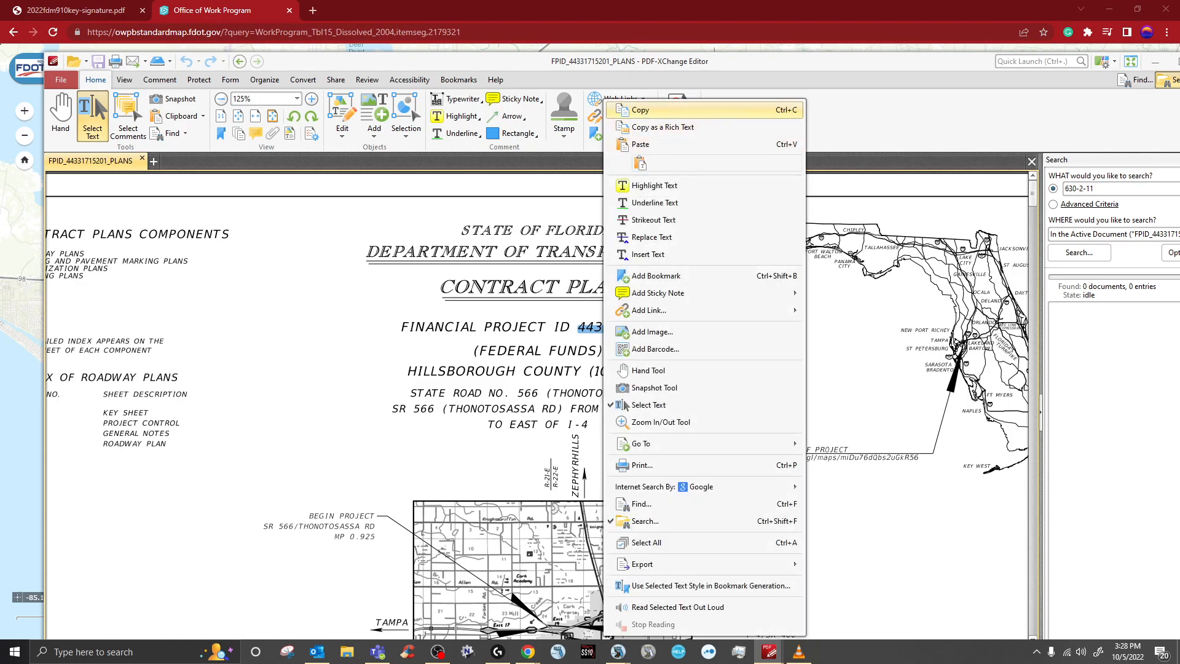
{"action": "left_click", "coordinate": [627, 109]}
{"action": "left_click", "coordinate": [1156, 62]}
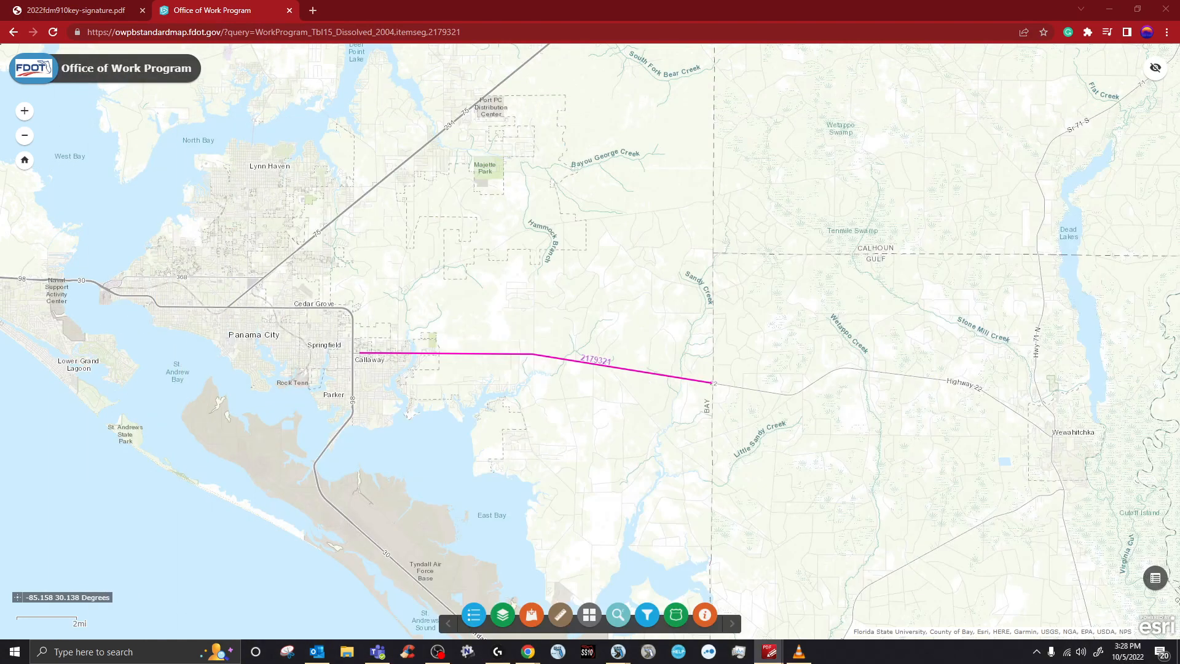
- Replace the item number at the end of the Work Program map address with 4433171 and load the page
{"action": "left_click", "coordinate": [504, 32]}
{"action": "left_click", "coordinate": [492, 32]}
{"action": "key", "text": "shift+Left"}
{"action": "key", "text": "shift+Left"}
{"action": "key", "text": "shift+Left"}
{"action": "key", "text": "shift+Left"}
{"action": "key", "text": "shift+Left"}
{"action": "key", "text": "shift+Left"}
{"action": "key", "text": "shift+Left"}
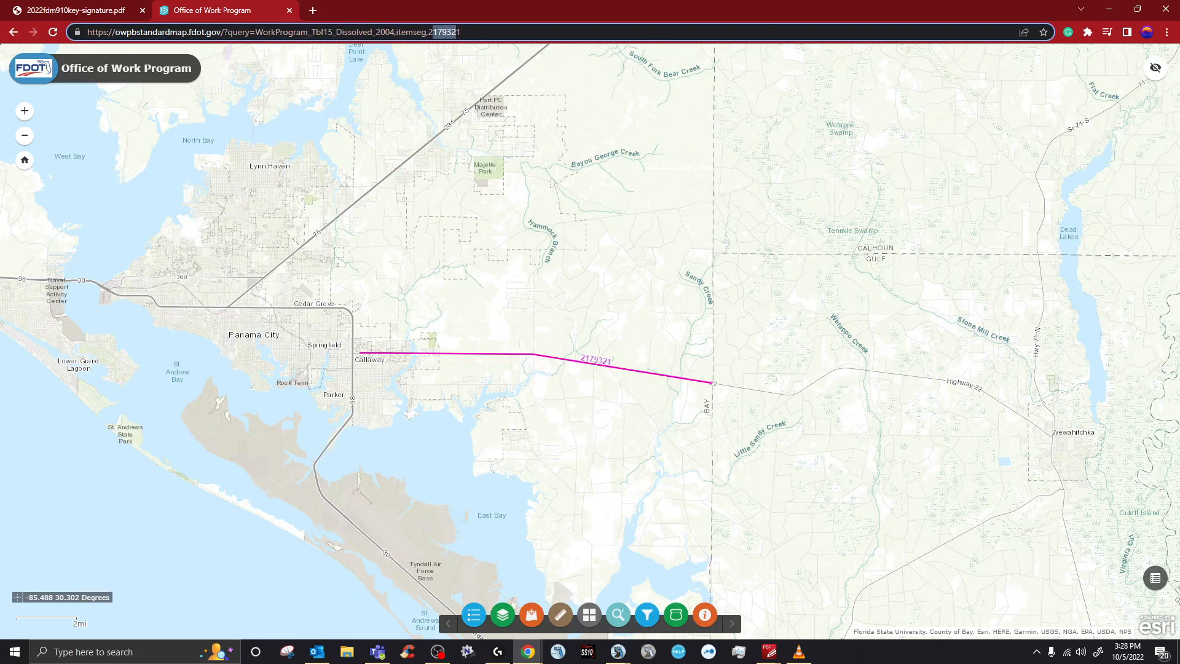
{"action": "right_click", "coordinate": [440, 35]}
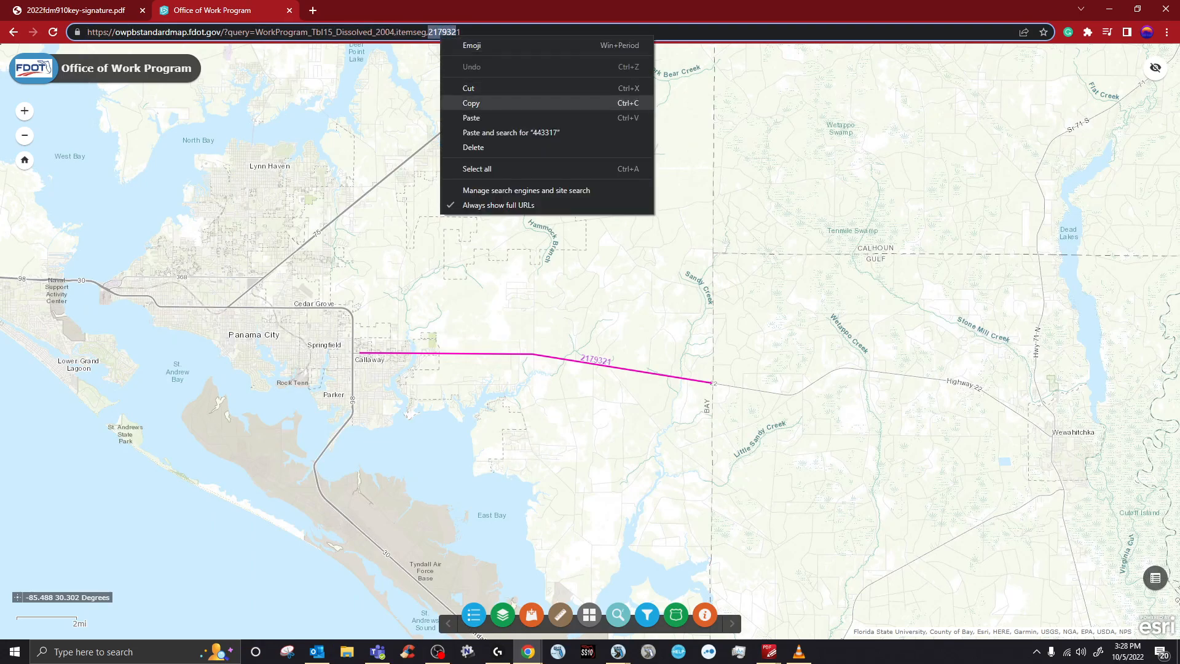
{"action": "left_click", "coordinate": [458, 117]}
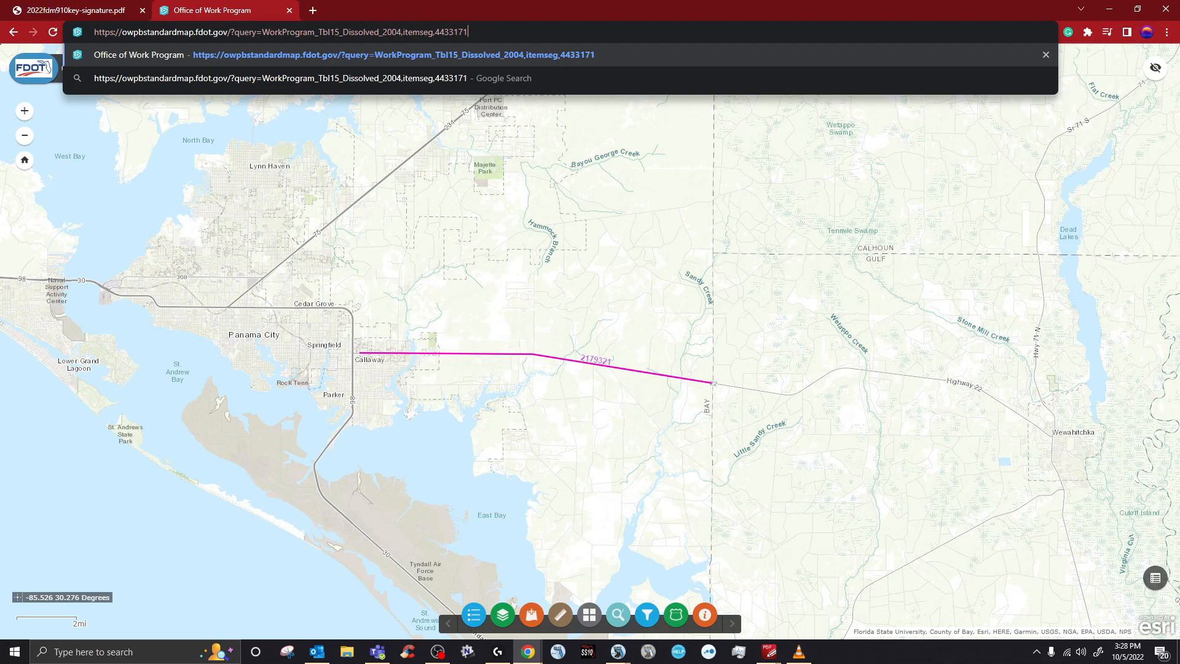
{"action": "key", "text": "Return"}
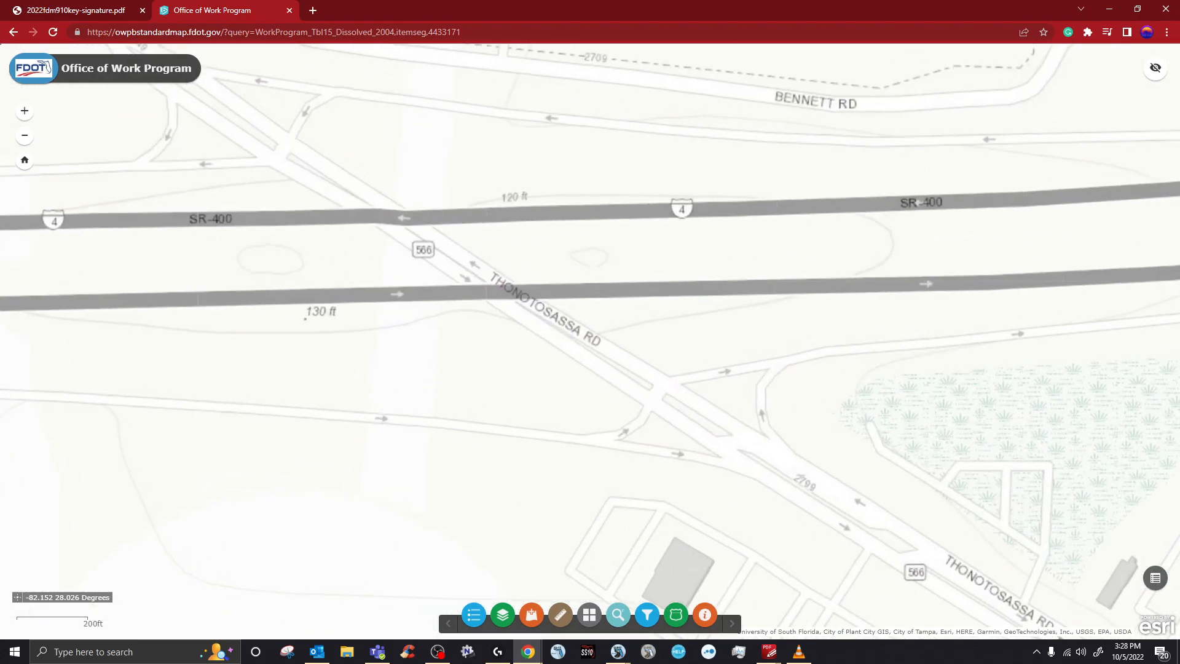
- Examine the 4433171 project segment along Thonotosassa Rd, close its details, and check the URL steps in manual section 910.2.2
{"action": "scroll", "coordinate": [847, 511], "scroll_direction": "down", "scroll_amount": 1}
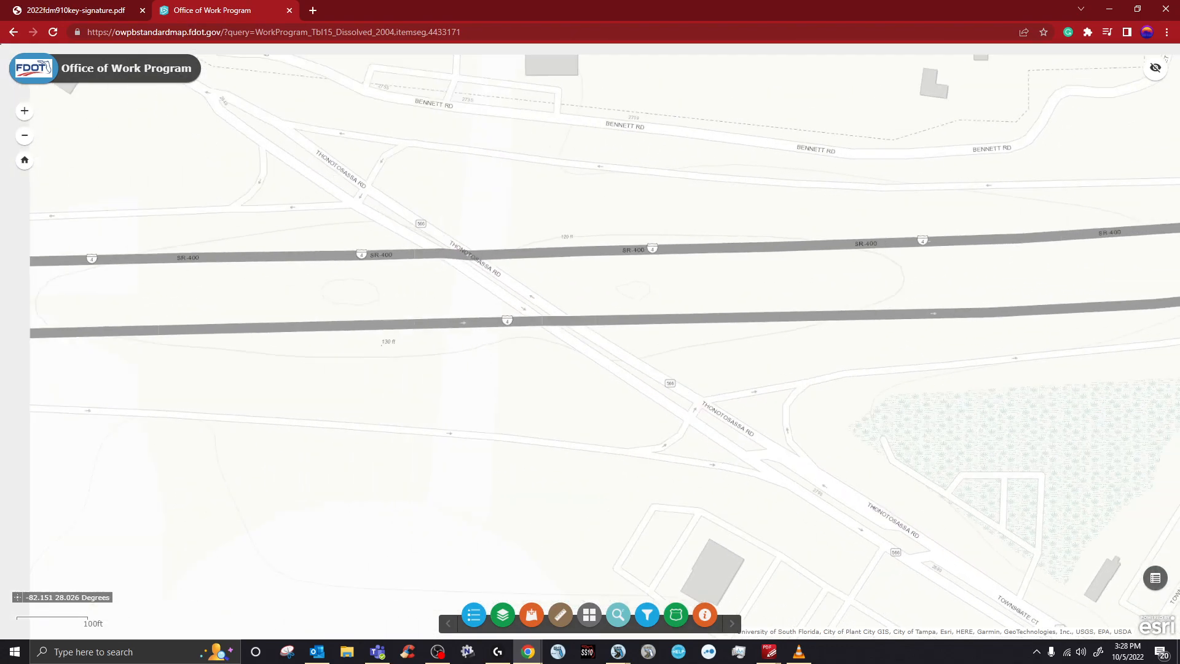
{"action": "left_click", "coordinate": [764, 456]}
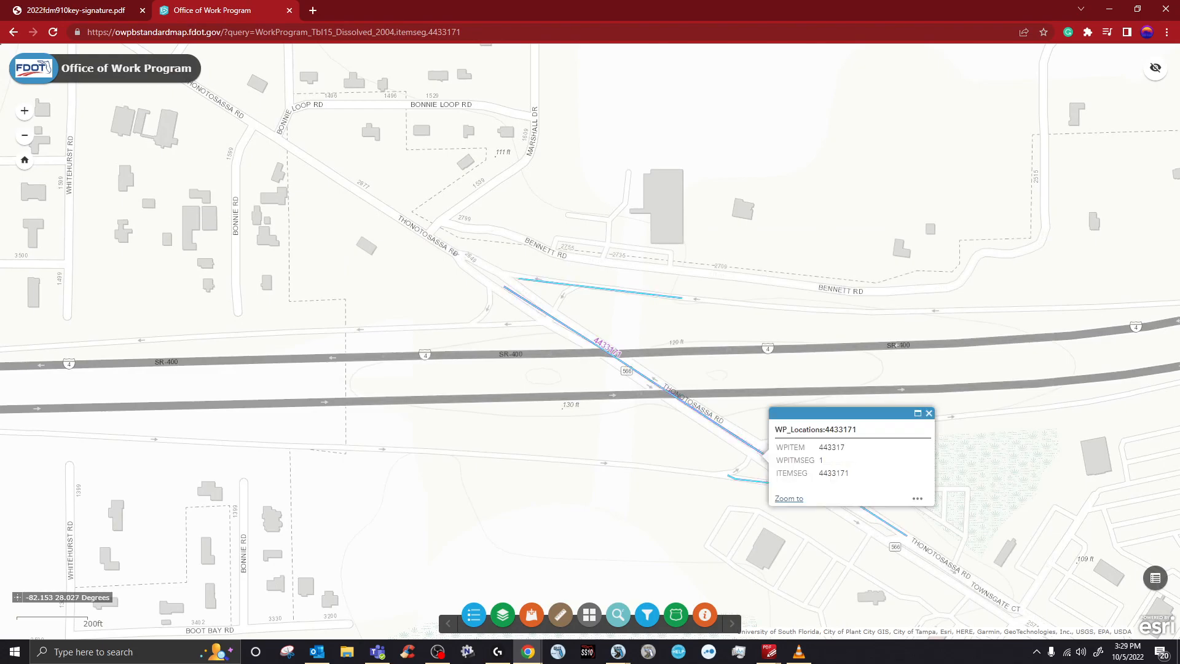
{"action": "left_click", "coordinate": [929, 414]}
{"action": "left_click", "coordinate": [528, 652]}
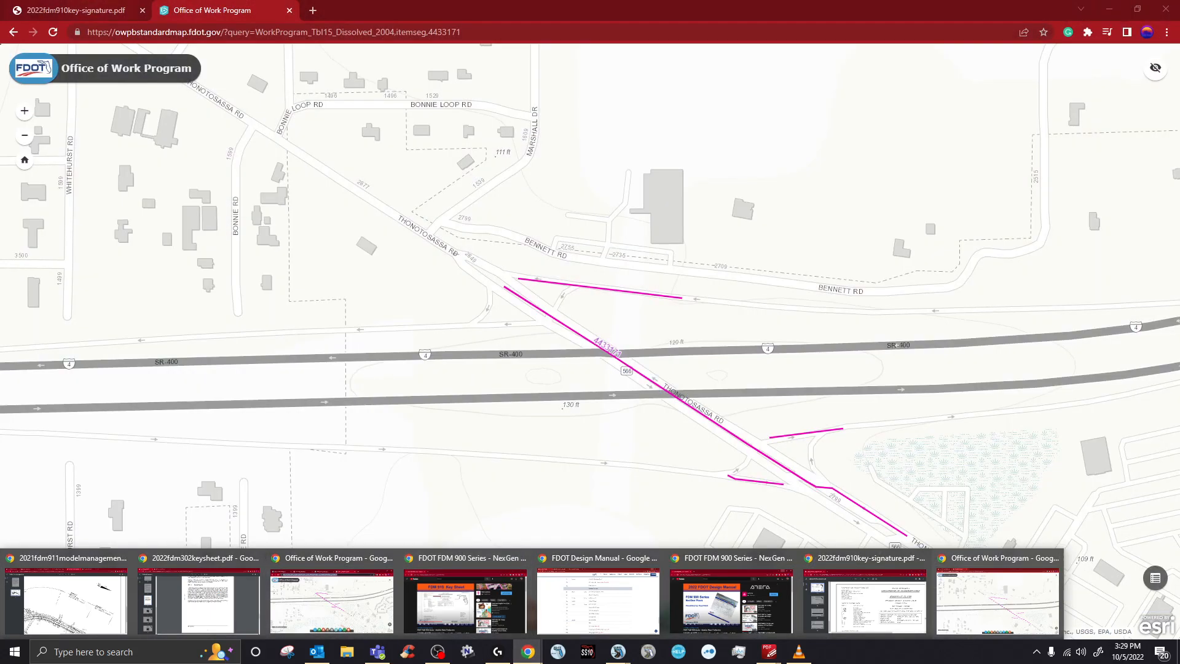
{"action": "left_click", "coordinate": [77, 11]}
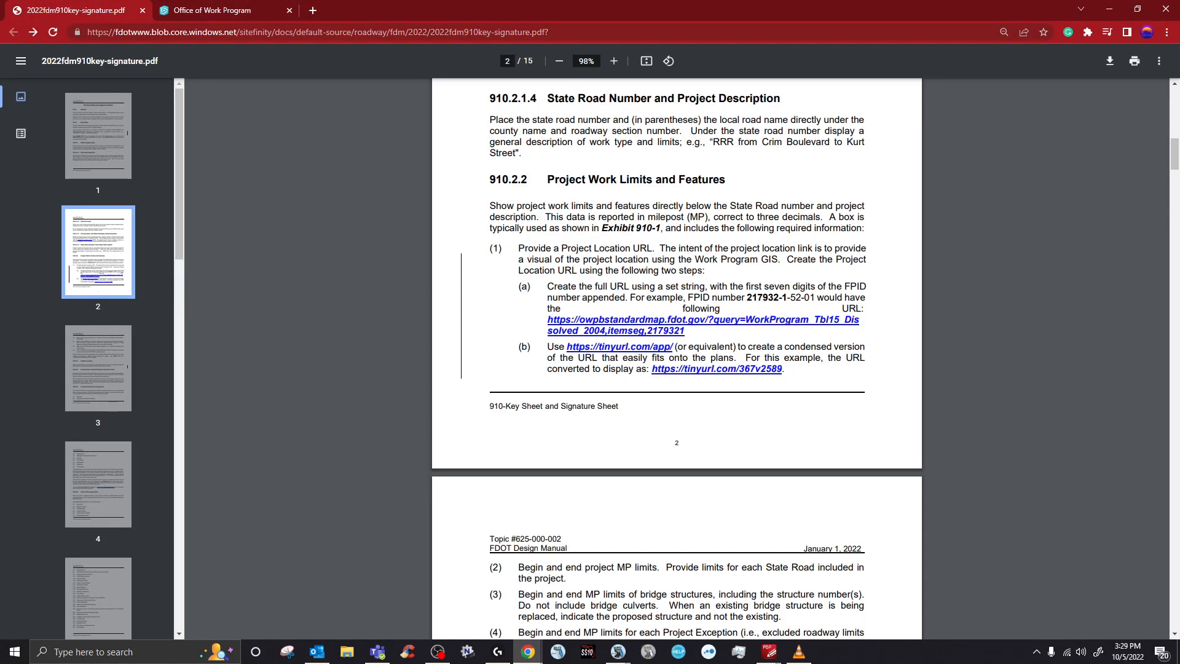
{"action": "left_click", "coordinate": [212, 10]}
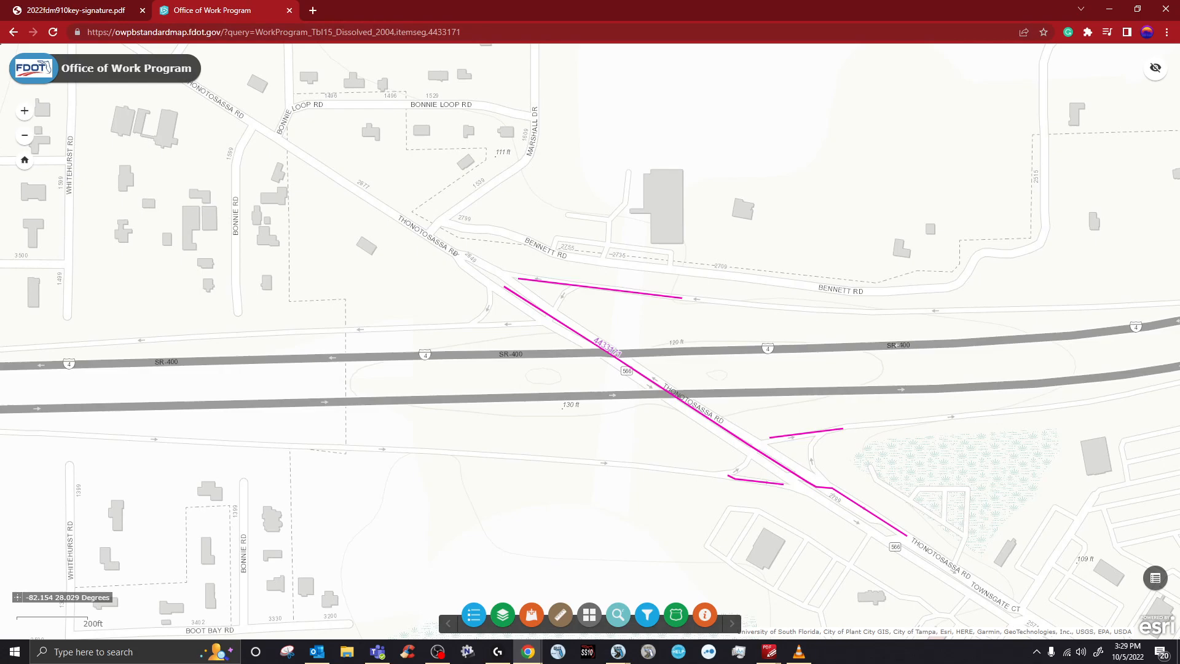
{"action": "left_click", "coordinate": [76, 11]}
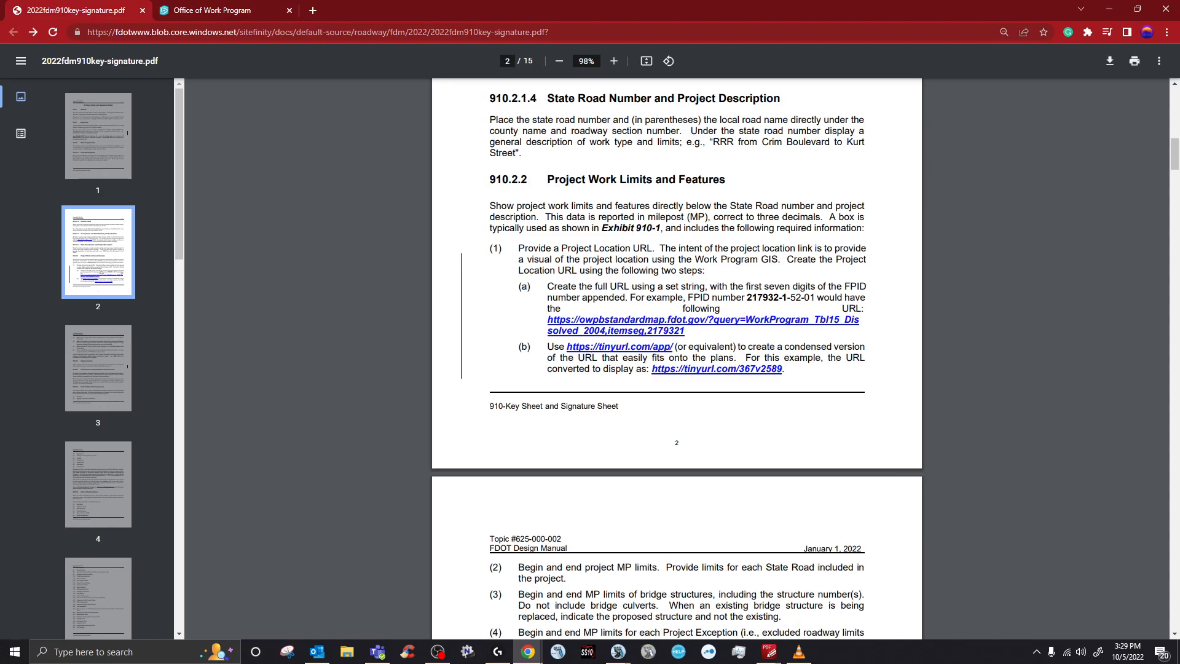
{"action": "left_click_drag", "start_coordinate": [679, 347], "coordinate": [567, 347]}
{"action": "right_click", "coordinate": [568, 346]}
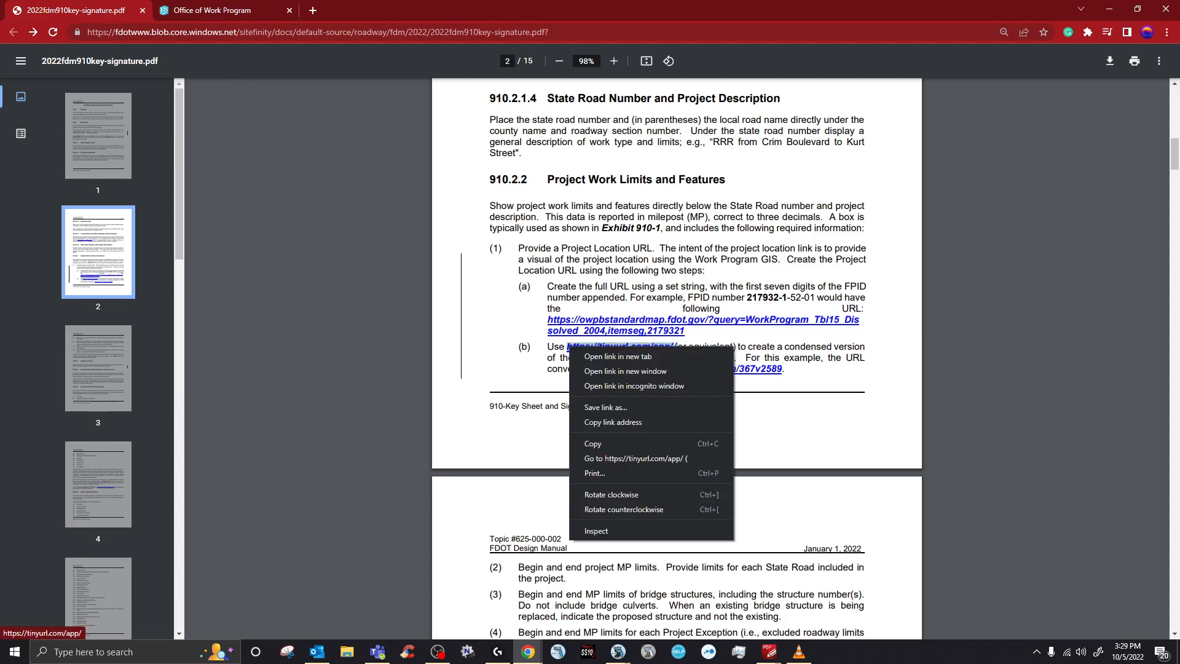
{"action": "left_click", "coordinate": [593, 443]}
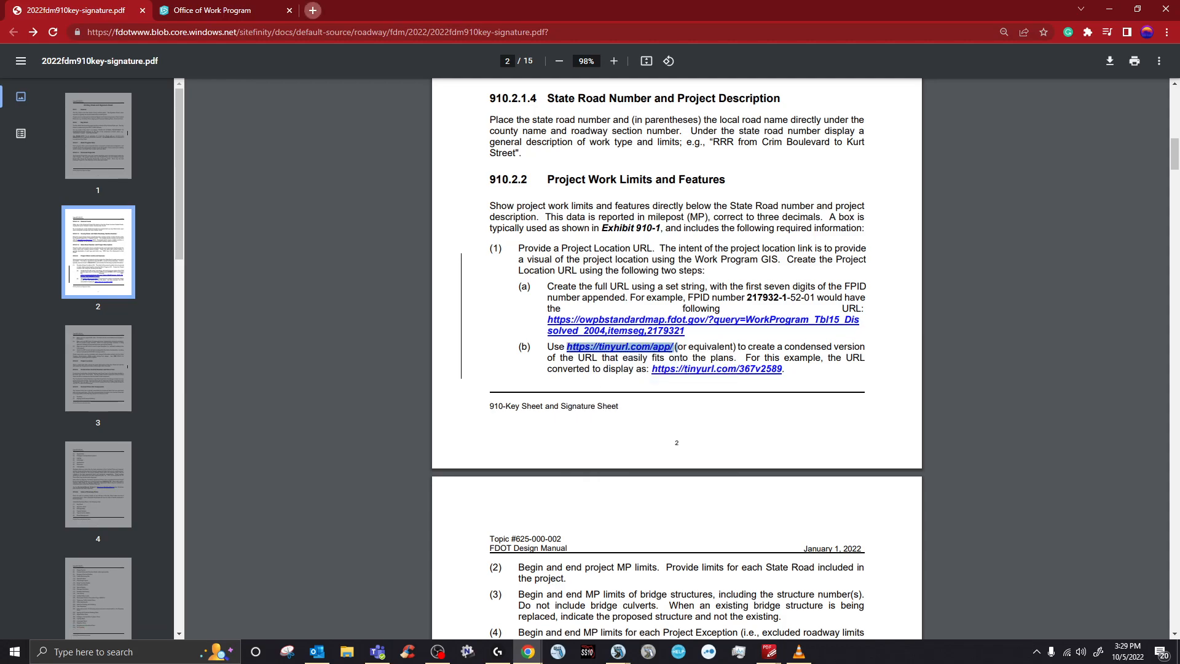
{"action": "left_click", "coordinate": [313, 10]}
{"action": "right_click", "coordinate": [326, 32]}
{"action": "left_click", "coordinate": [356, 115]}
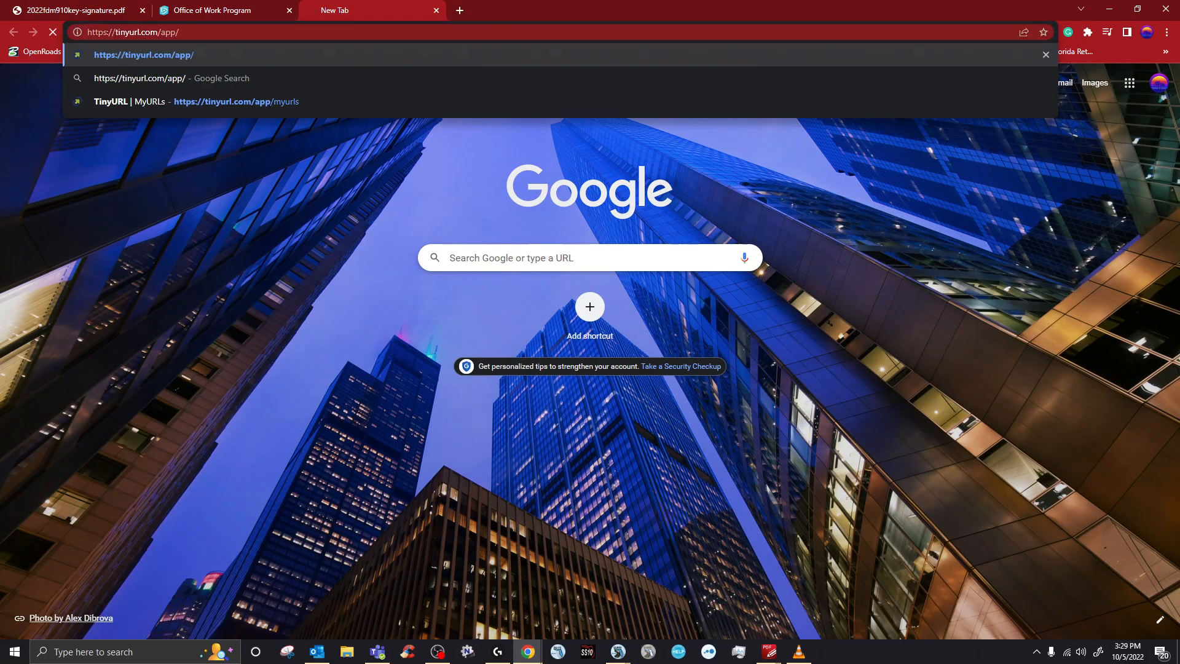
{"action": "key", "text": "Return"}
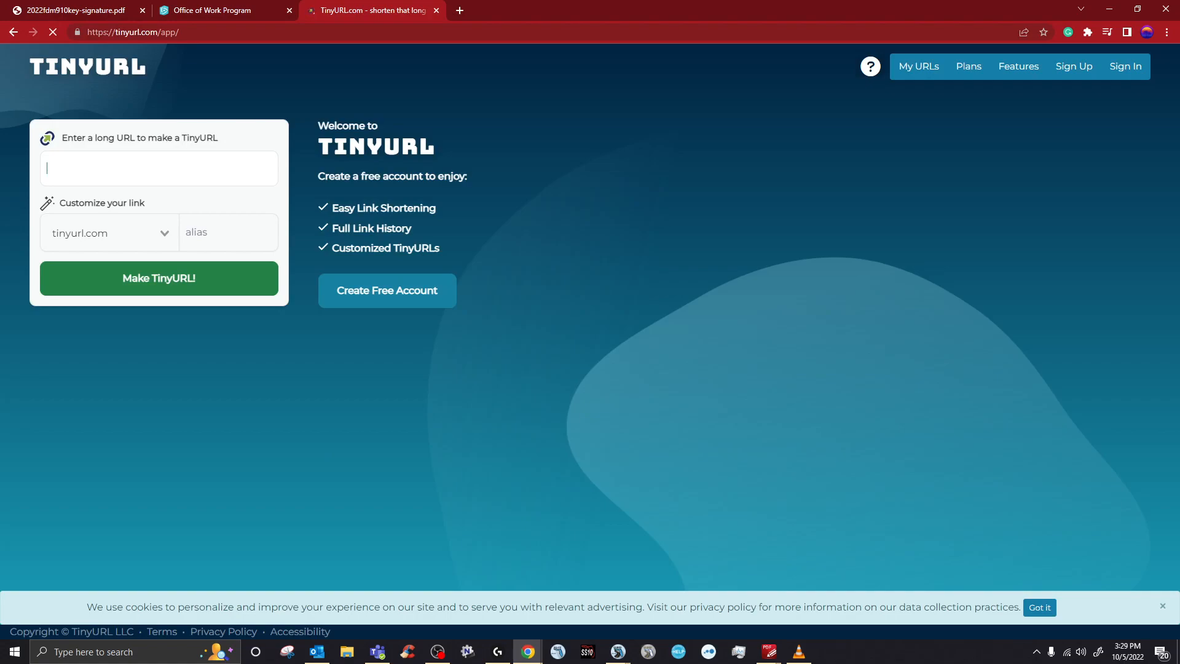
- Copy the word TinyURL from the page and search the web for "FREE TinyURL" in a new tab
{"action": "left_click_drag", "start_coordinate": [94, 138], "coordinate": [218, 138]}
{"action": "right_click", "coordinate": [207, 139]}
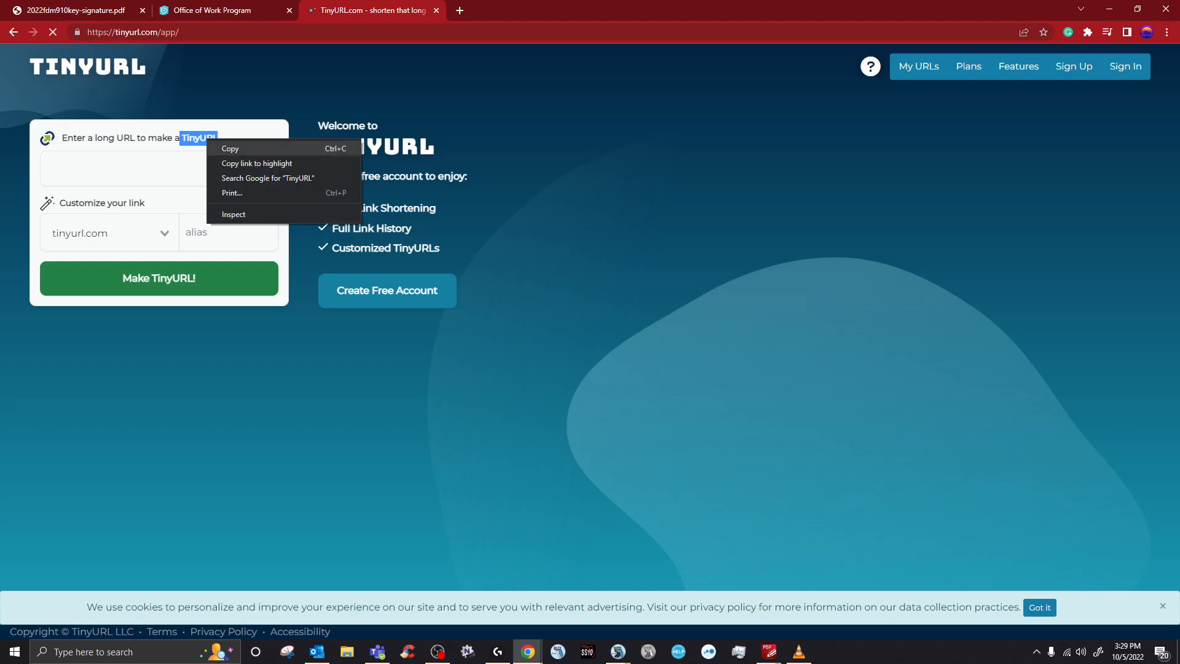
{"action": "left_click", "coordinate": [233, 148]}
{"action": "left_click", "coordinate": [460, 10]}
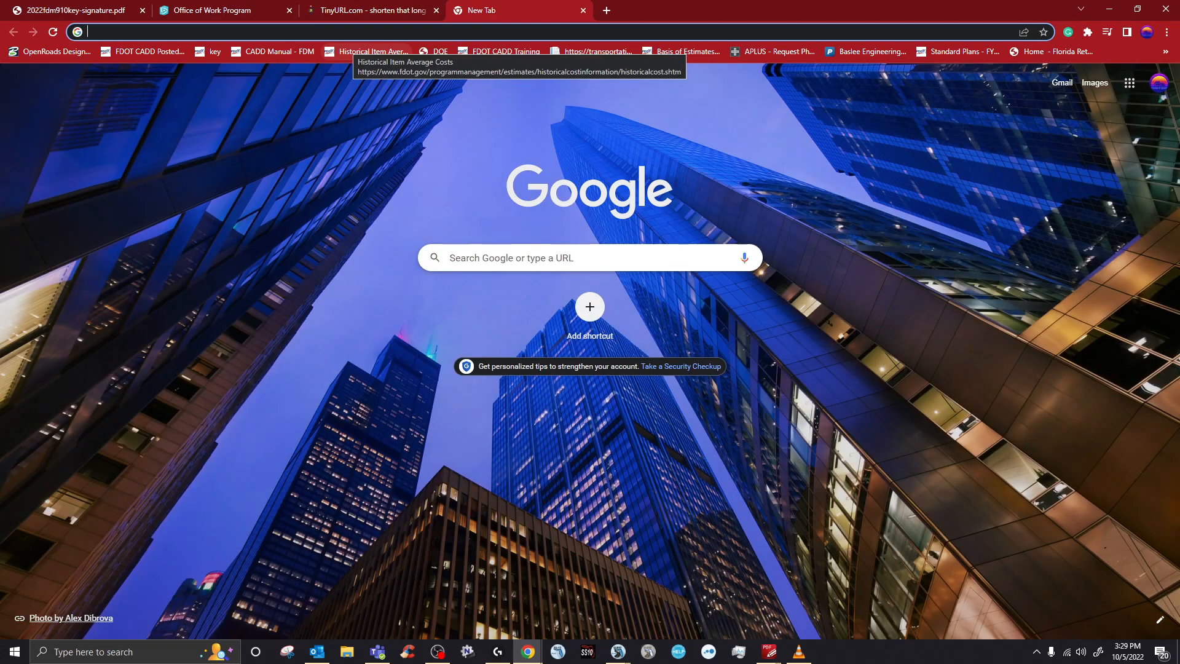
{"action": "type", "text": "REE"}
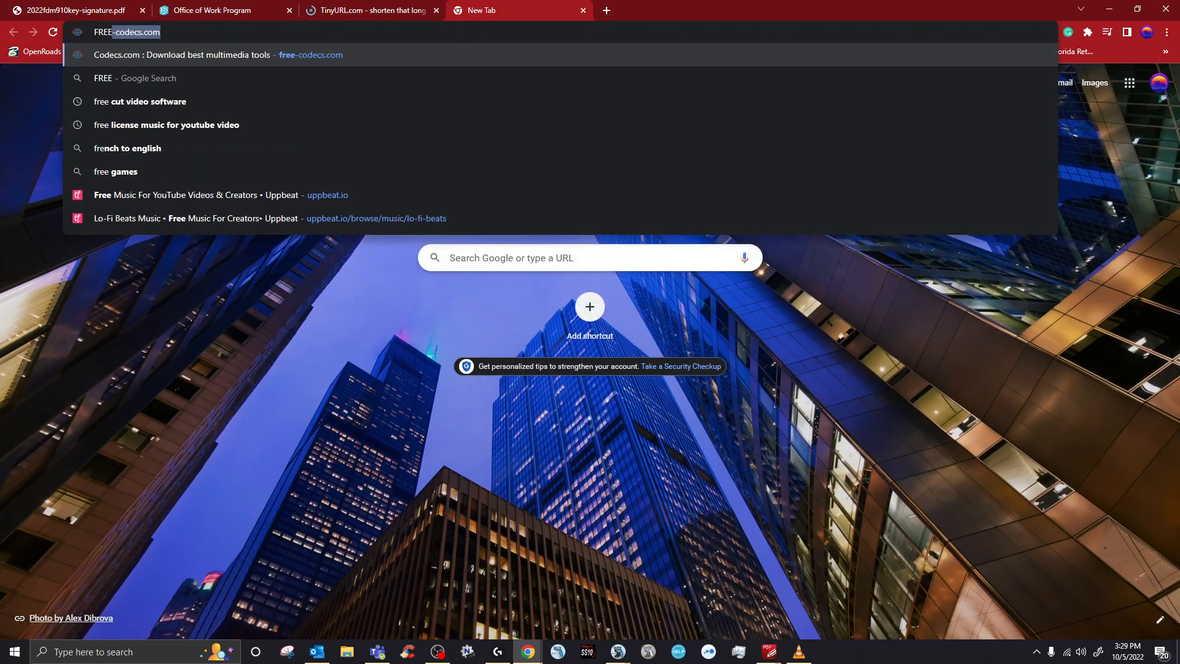
{"action": "type", "text": " TinyURL"}
{"action": "key", "text": "Return"}
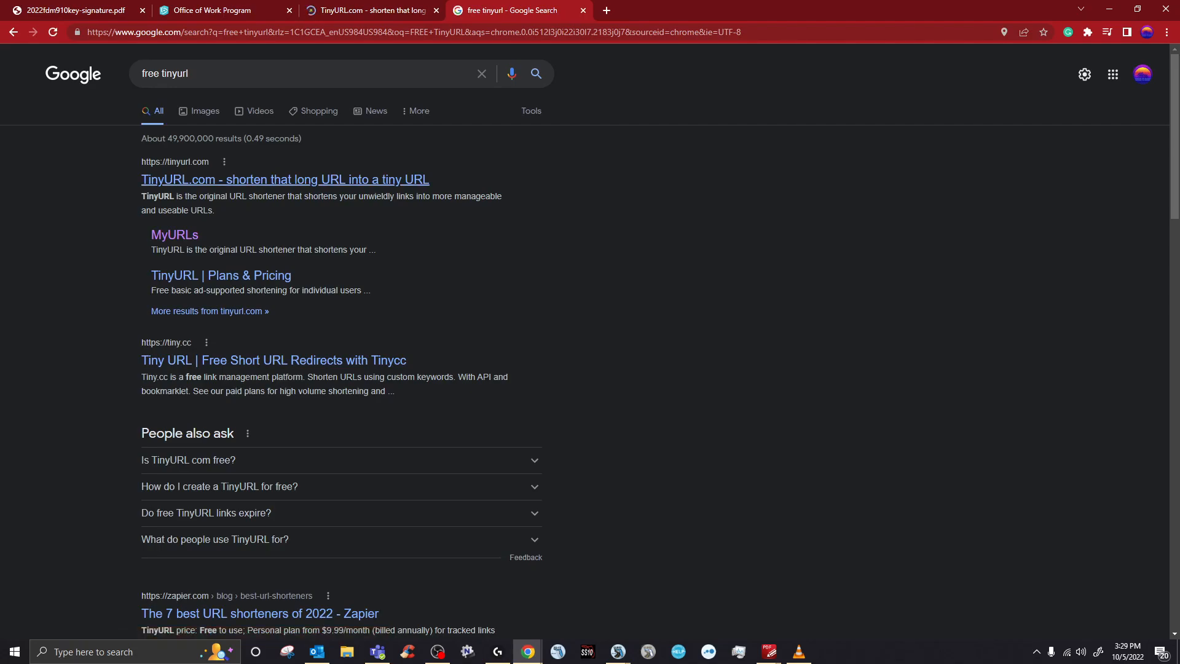
- Open Zapier's article on the 7 best URL shorteners of 2022, find its list of services, and open the Bitly entry in another tab
{"action": "scroll", "coordinate": [259, 372], "scroll_direction": "down", "scroll_amount": 3}
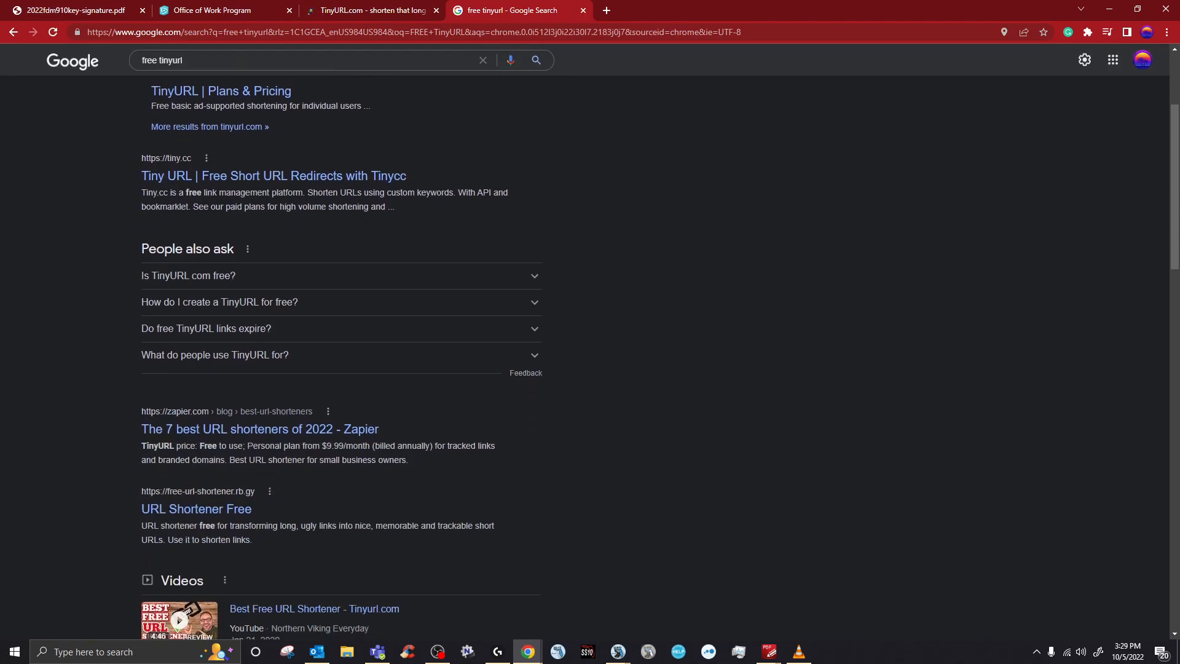
{"action": "left_click", "coordinate": [258, 369]}
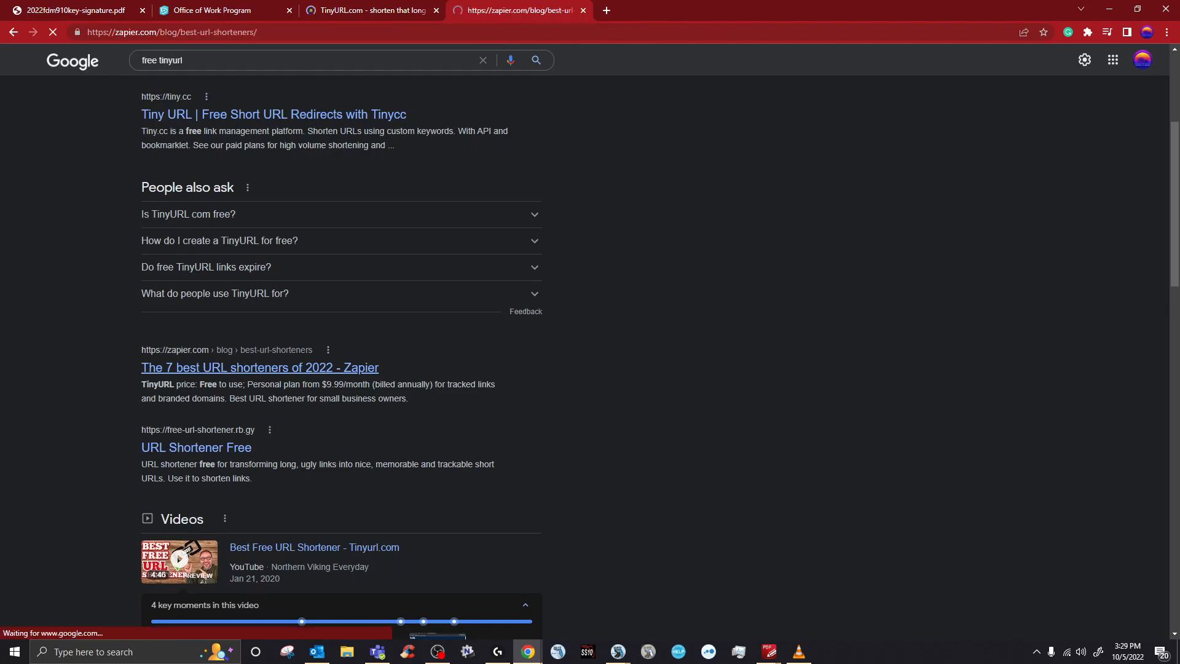
{"action": "scroll", "coordinate": [584, 369], "scroll_direction": "down", "scroll_amount": 10}
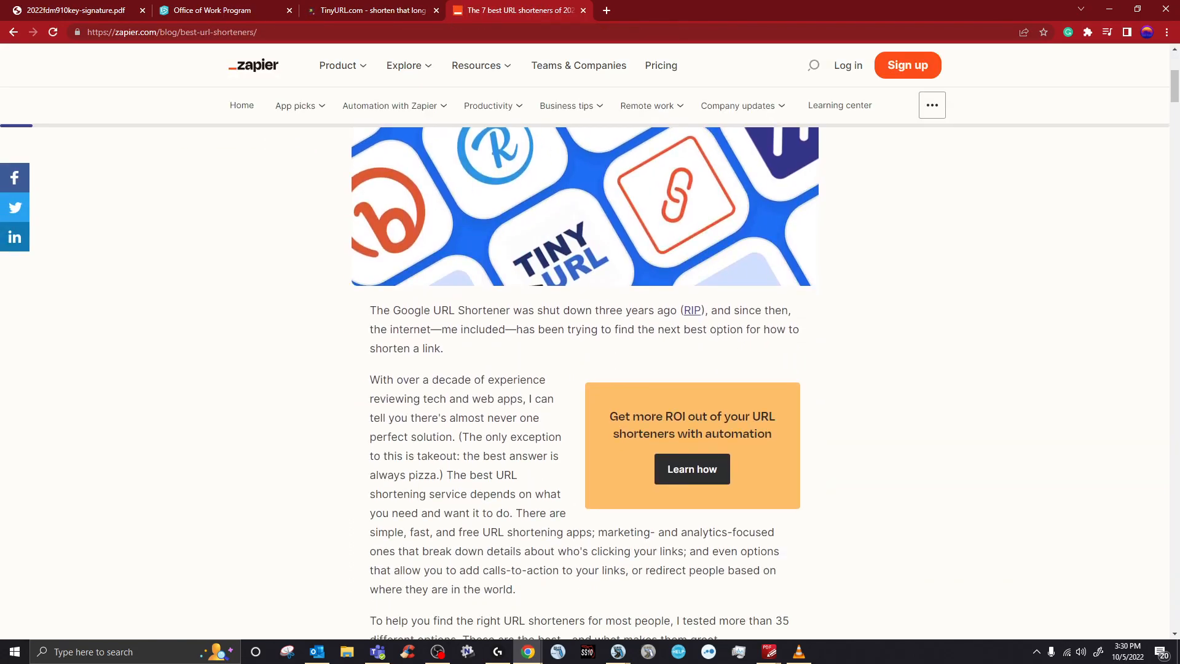
{"action": "scroll", "coordinate": [393, 246], "scroll_direction": "down", "scroll_amount": 4}
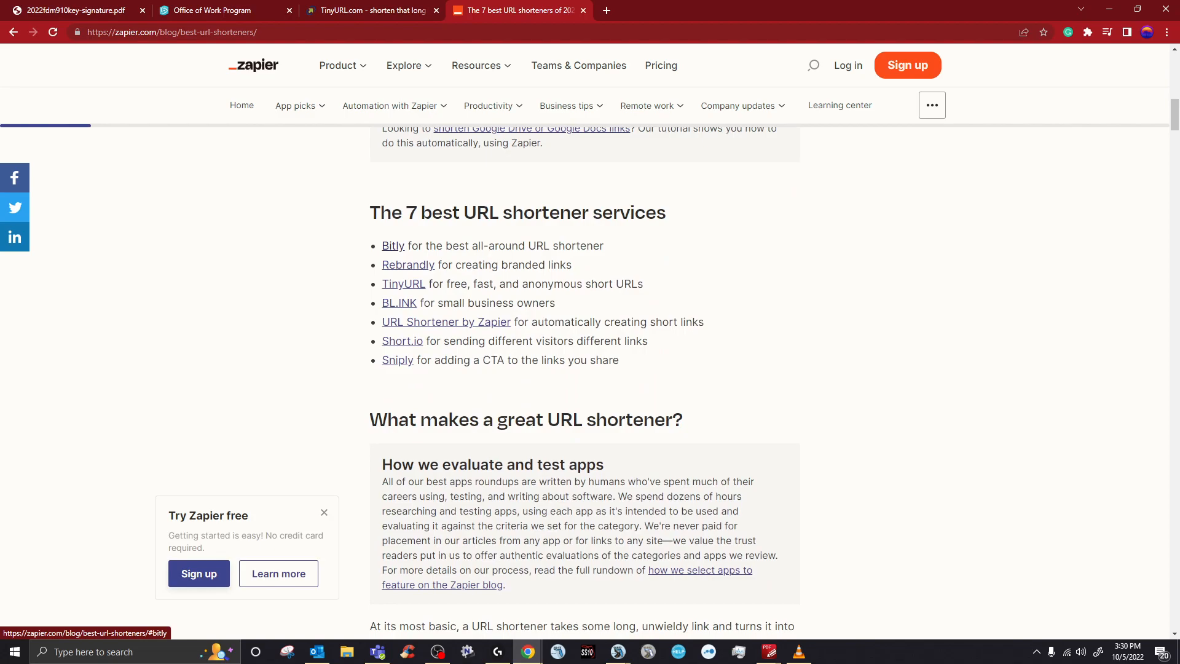
{"action": "right_click", "coordinate": [393, 246]}
{"action": "left_click", "coordinate": [431, 252]}
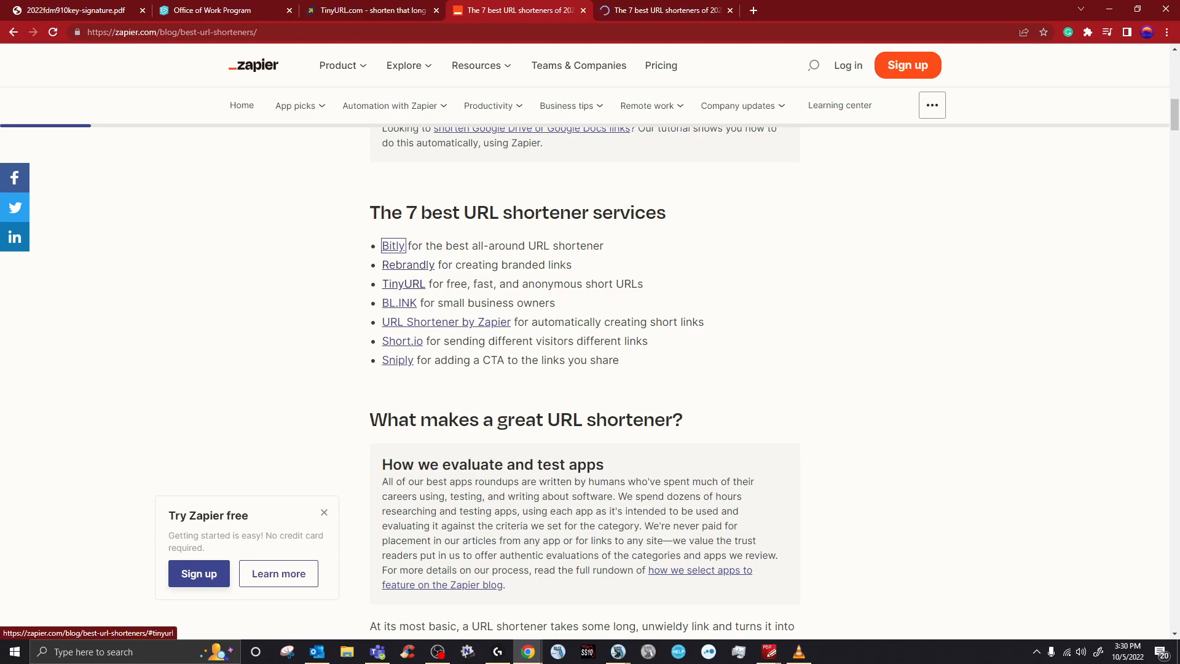
- Jump to the Short.io section of the article and look through the URL shortener reviews back to the Bitly section
{"action": "left_click", "coordinate": [402, 341]}
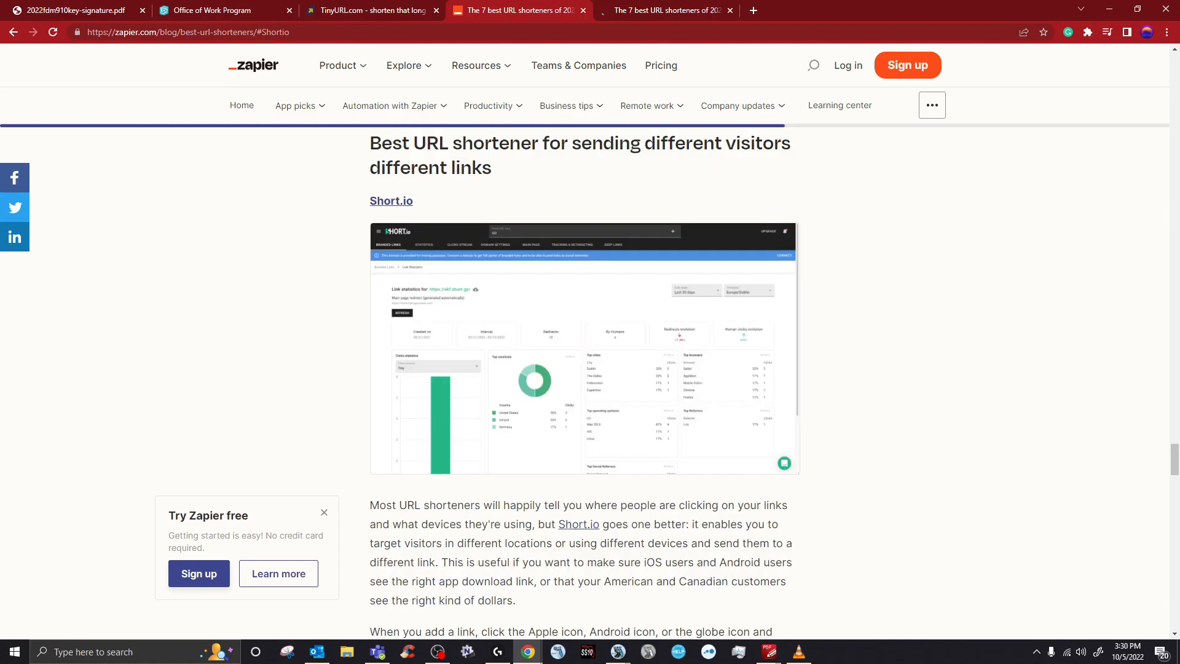
{"action": "key", "text": "ctrl+Tab"}
{"action": "scroll", "coordinate": [585, 385], "scroll_direction": "down", "scroll_amount": 18}
{"action": "scroll", "coordinate": [585, 386], "scroll_direction": "down", "scroll_amount": 15}
{"action": "scroll", "coordinate": [585, 385], "scroll_direction": "up", "scroll_amount": 20}
{"action": "scroll", "coordinate": [585, 386], "scroll_direction": "down", "scroll_amount": 5}
{"action": "scroll", "coordinate": [585, 385], "scroll_direction": "up", "scroll_amount": 15}
{"action": "scroll", "coordinate": [585, 385], "scroll_direction": "up", "scroll_amount": 12}
{"action": "scroll", "coordinate": [585, 386], "scroll_direction": "down", "scroll_amount": 4}
{"action": "scroll", "coordinate": [585, 385], "scroll_direction": "up", "scroll_amount": 15}
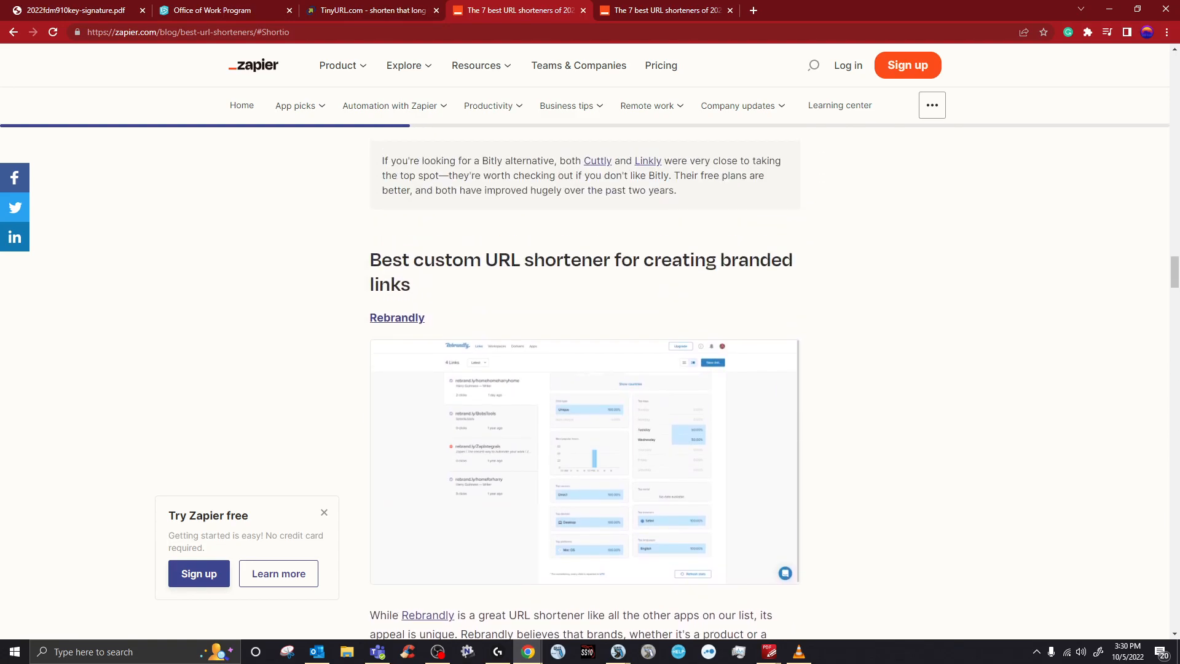
{"action": "scroll", "coordinate": [585, 385], "scroll_direction": "up", "scroll_amount": 1}
{"action": "scroll", "coordinate": [585, 386], "scroll_direction": "up", "scroll_amount": 20}
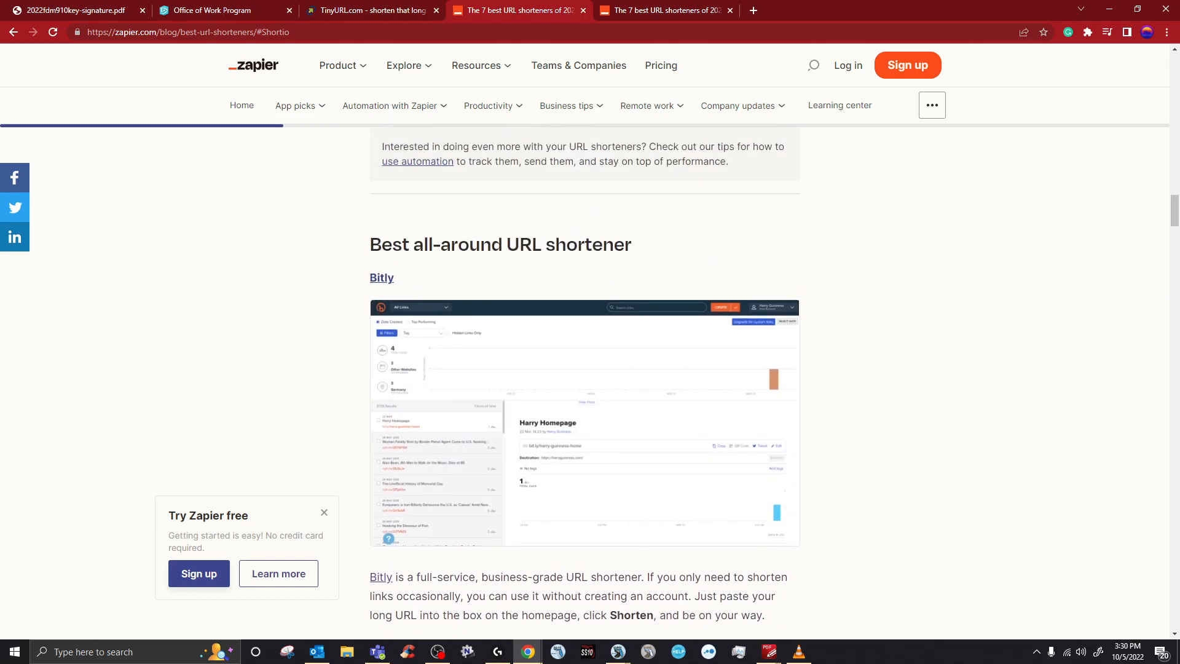
- Open the Bitly website from the Zapier article in a new tab, and close both Zapier article tabs
{"action": "left_click", "coordinate": [382, 278]}
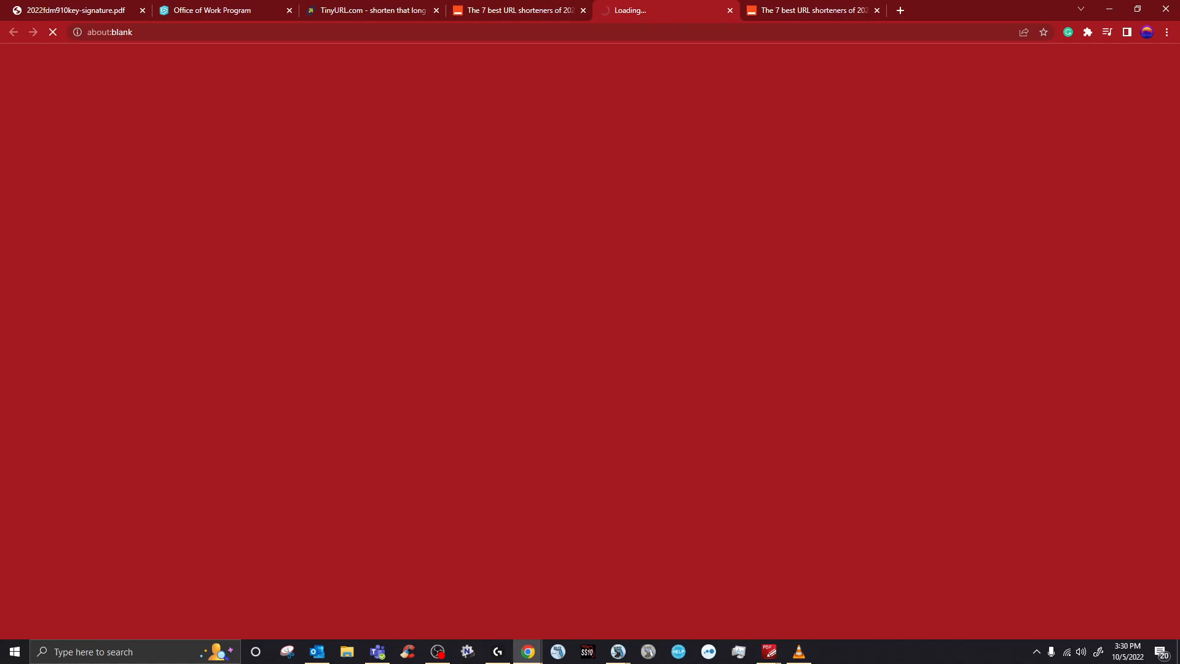
{"action": "left_click", "coordinate": [530, 10]}
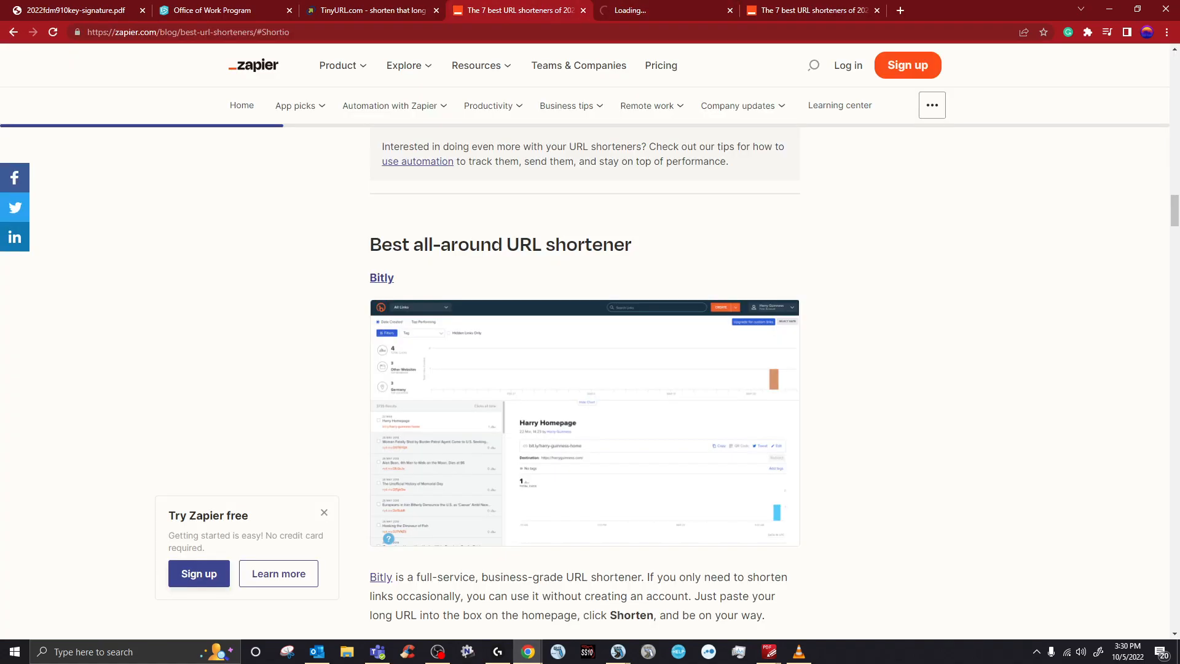
{"action": "left_click", "coordinate": [583, 11]}
{"action": "left_click", "coordinate": [655, 11]}
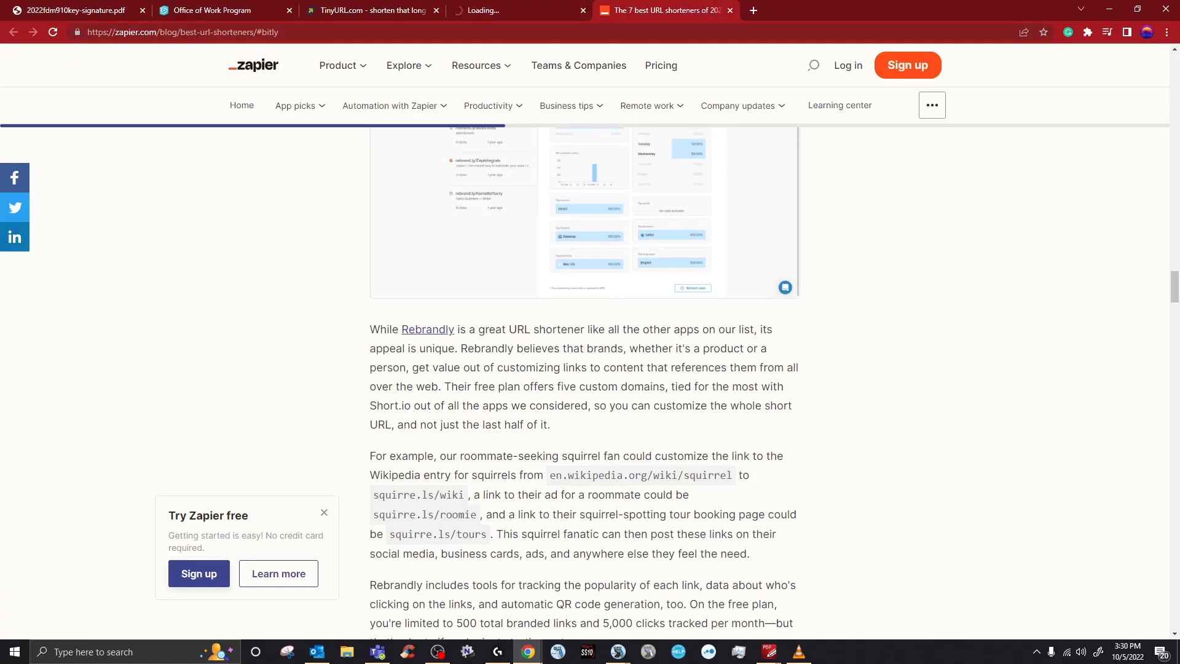
{"action": "left_click", "coordinate": [731, 10]}
{"action": "left_click", "coordinate": [372, 10]}
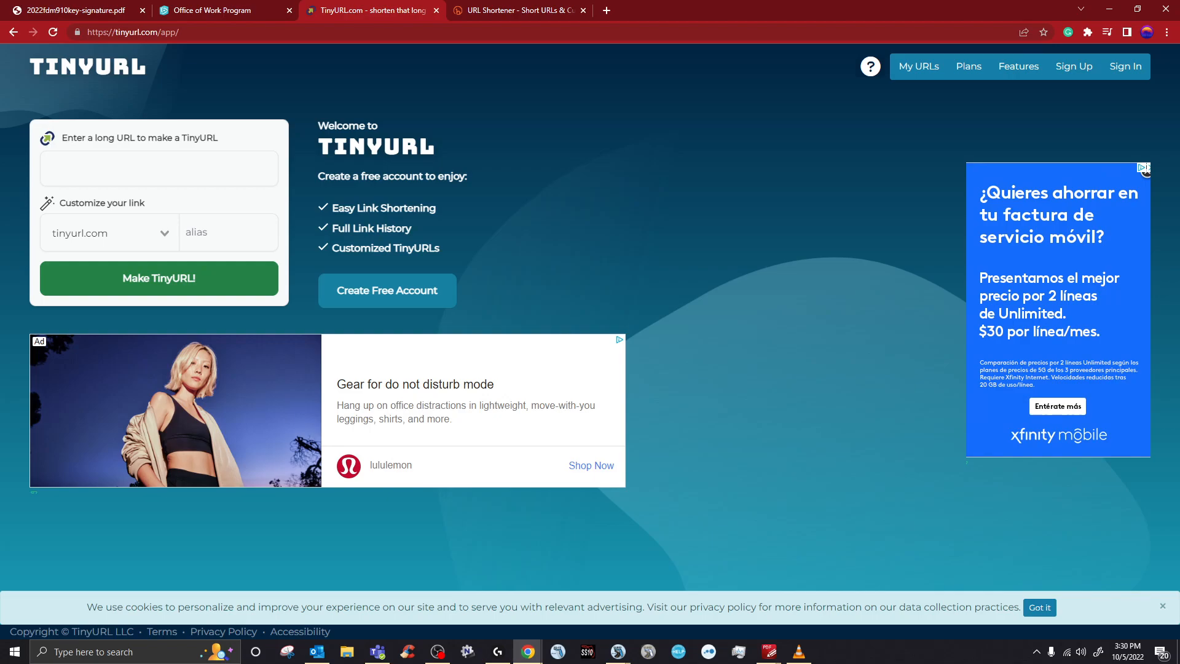
- Look over Bitly's home page and open the plans offered for getting started for free
{"action": "left_click_drag", "start_coordinate": [117, 138], "coordinate": [130, 138]}
{"action": "key", "text": "ctrl+Tab"}
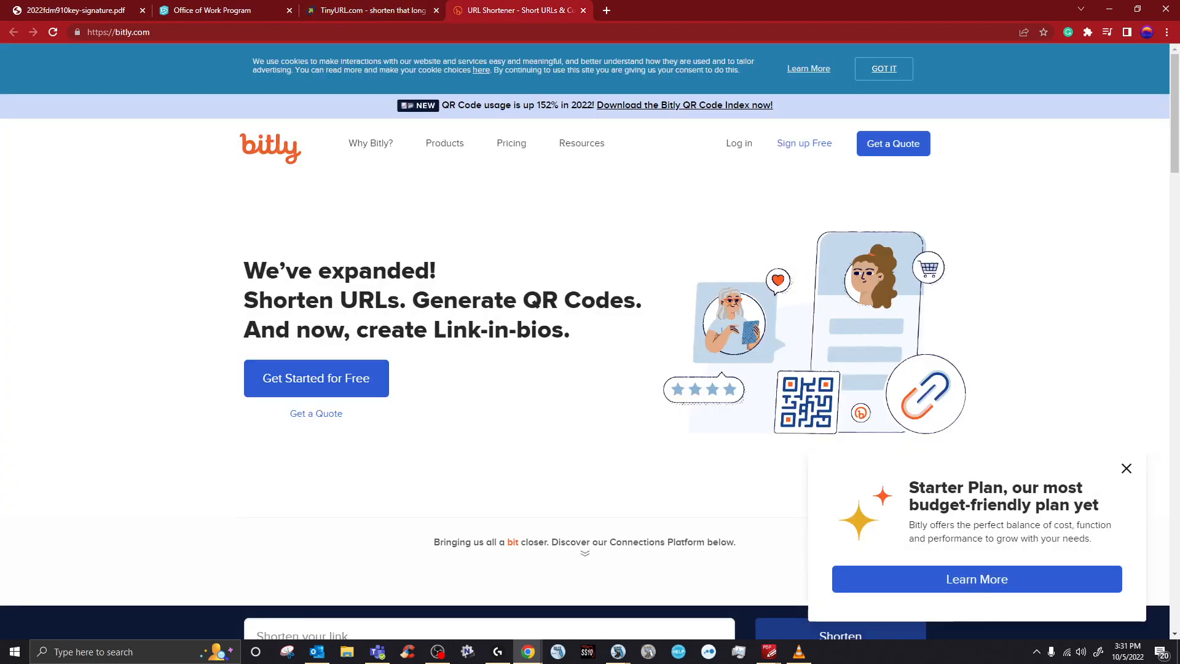
{"action": "scroll", "coordinate": [585, 342], "scroll_direction": "down", "scroll_amount": 5}
{"action": "scroll", "coordinate": [585, 342], "scroll_direction": "up", "scroll_amount": 5}
{"action": "left_click", "coordinate": [316, 378]}
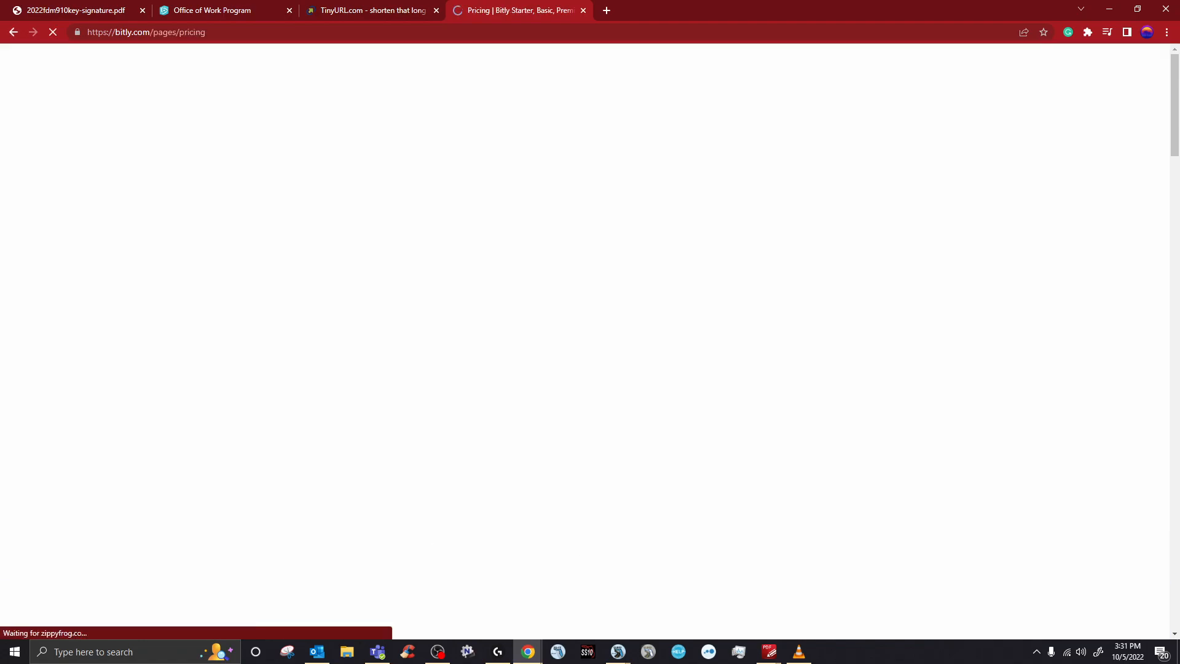
- Copy the full web address of the Office of Work Program map for item segment 4433171 and return to the TinyURL page
{"action": "left_click", "coordinate": [373, 10]}
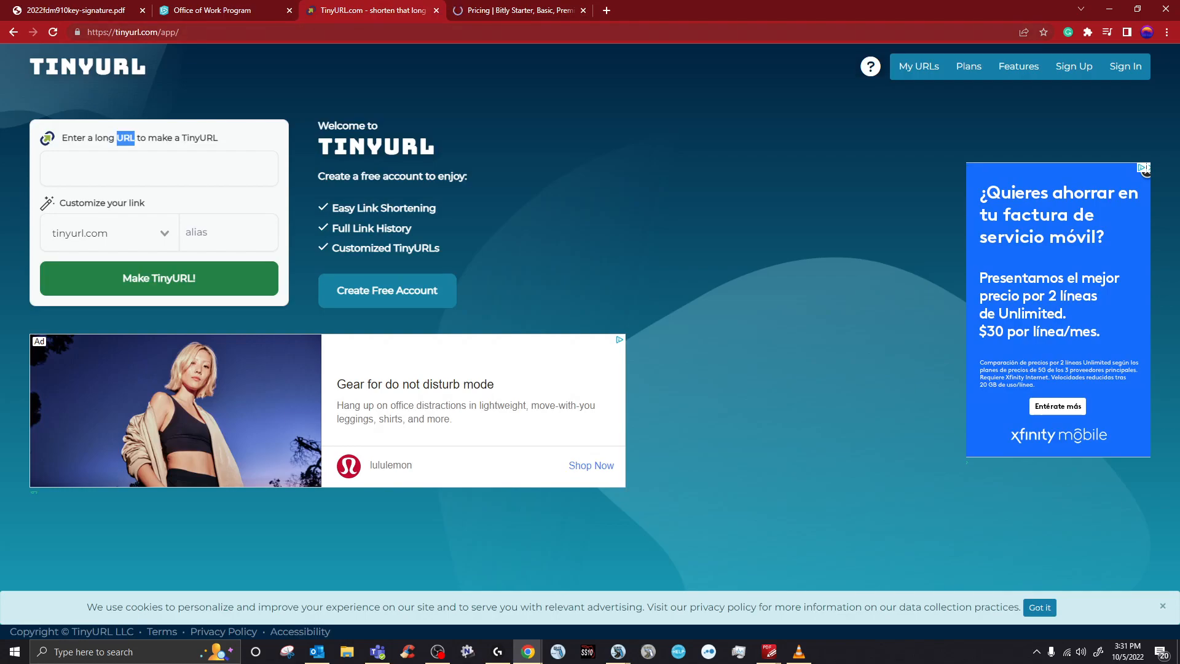
{"action": "left_click", "coordinate": [126, 167]}
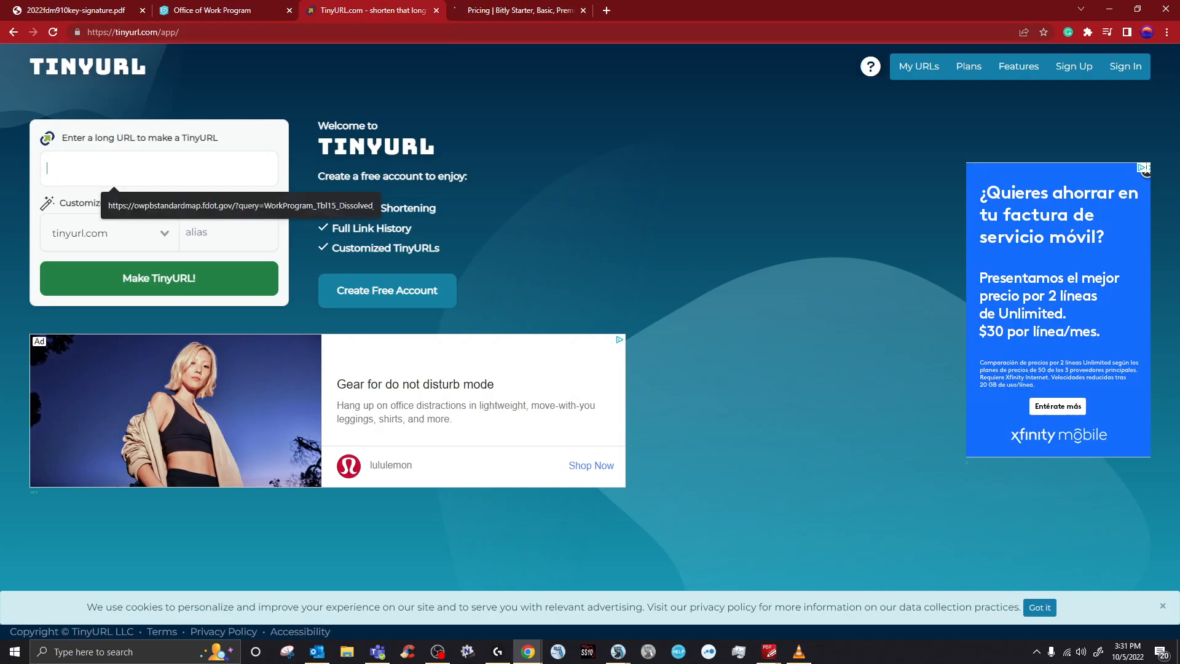
{"action": "left_click", "coordinate": [221, 10]}
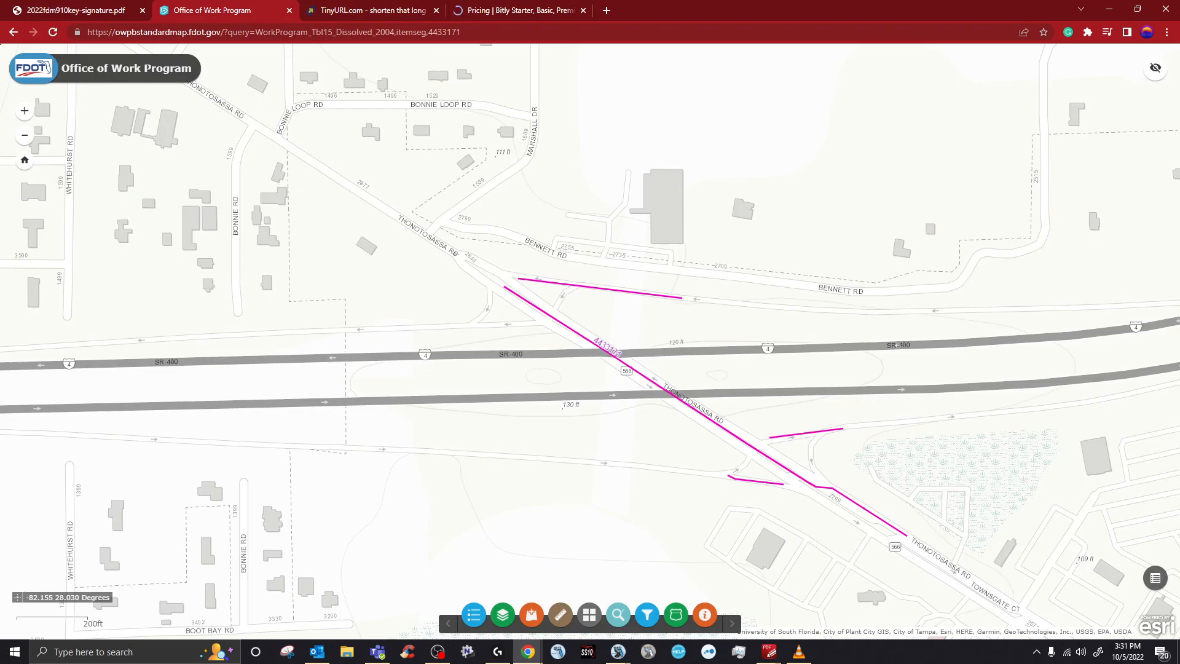
{"action": "left_click", "coordinate": [504, 32]}
{"action": "left_click_drag", "start_coordinate": [504, 32], "coordinate": [86, 32]}
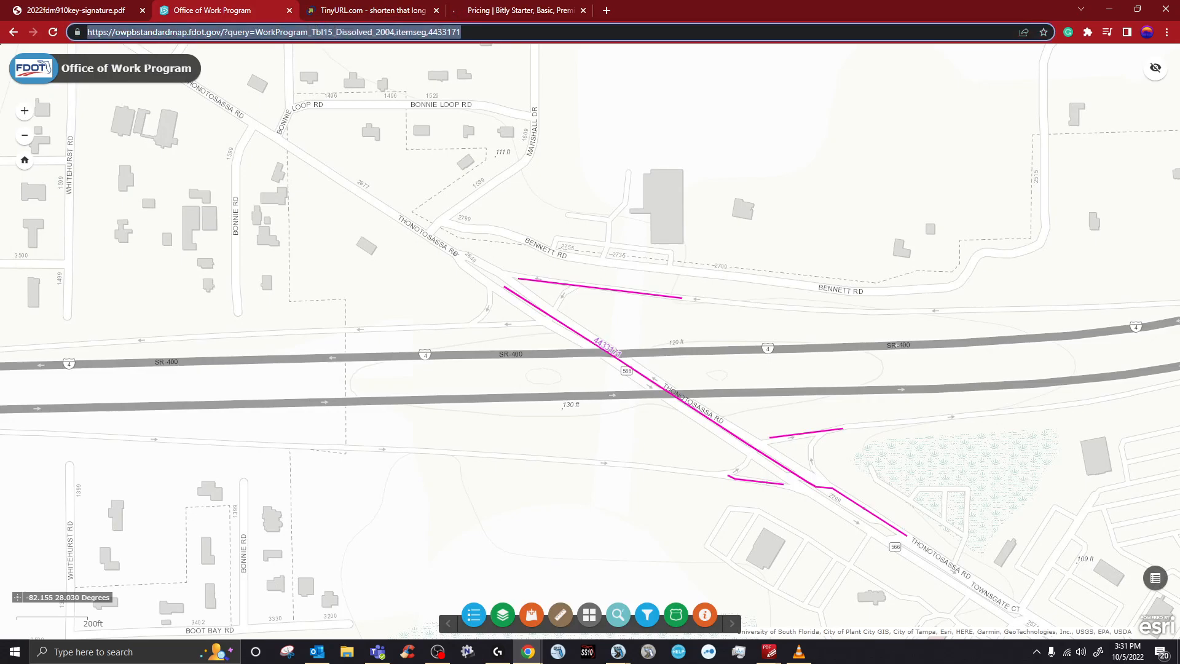
{"action": "right_click", "coordinate": [110, 32]}
{"action": "left_click", "coordinate": [132, 97]}
{"action": "key", "text": "ctrl+Tab"}
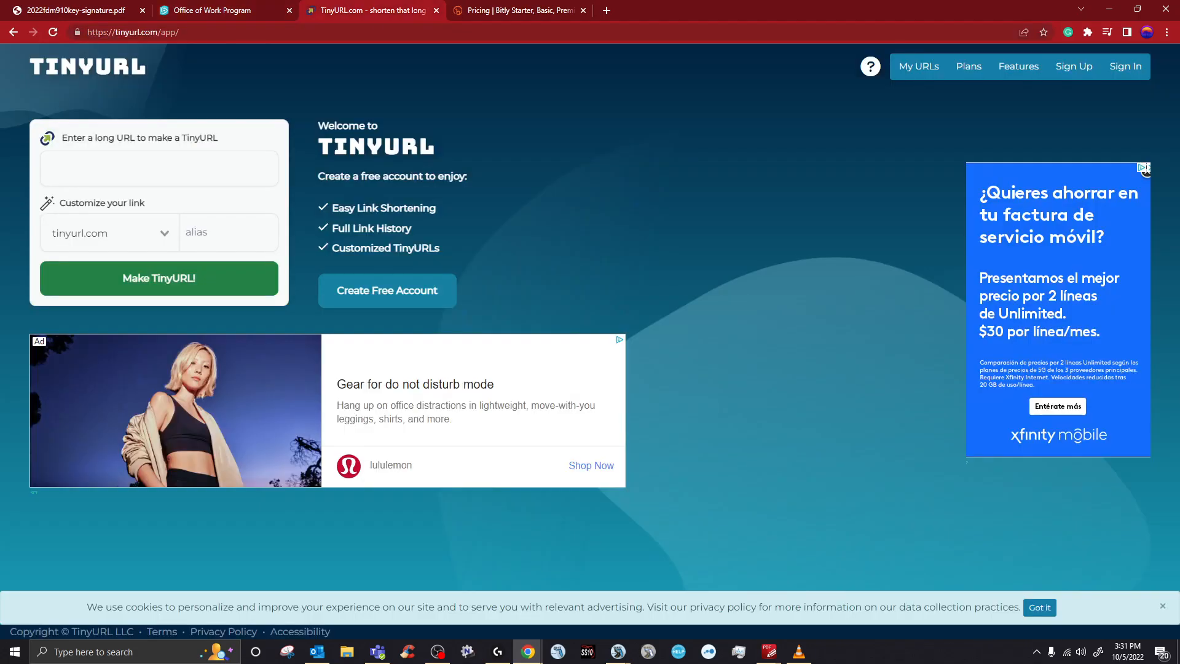
- Paste the map address as the long URL, make a TinyURL from it, and copy the shortened link
{"action": "right_click", "coordinate": [105, 169]}
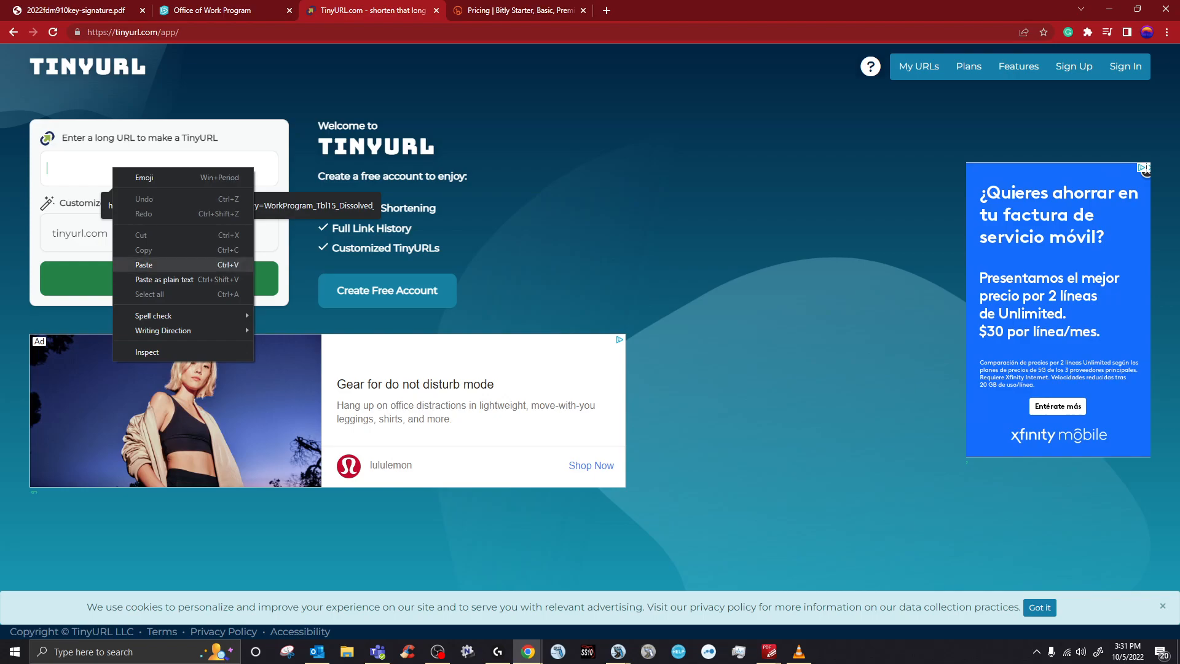
{"action": "left_click", "coordinate": [145, 274]}
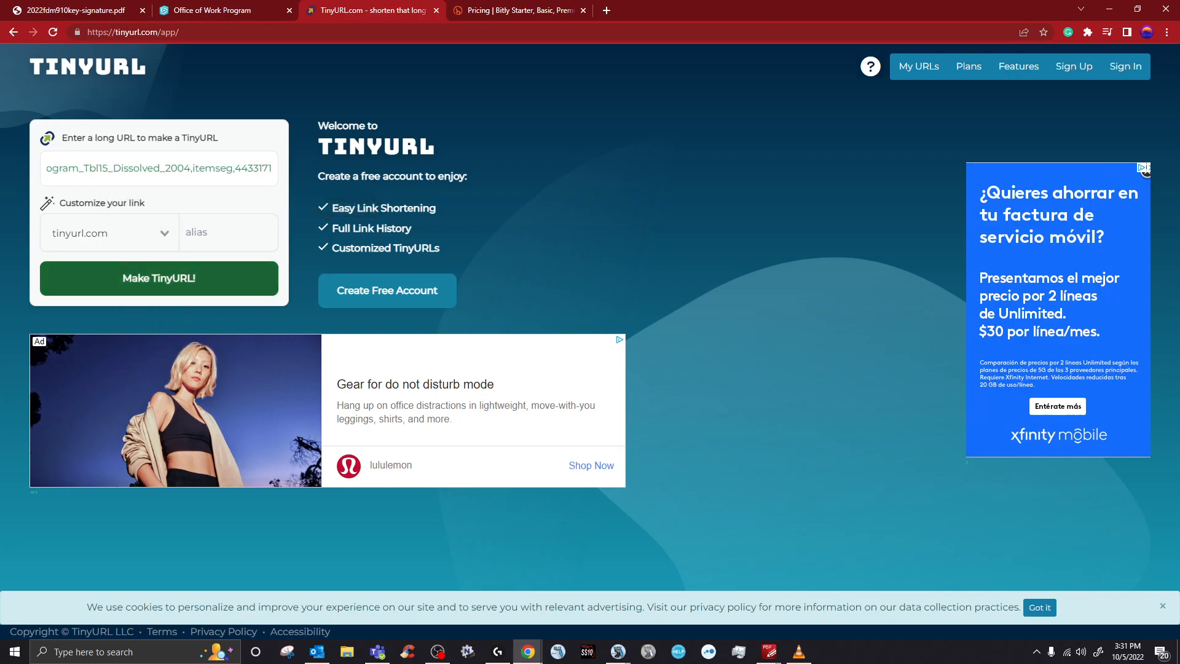
{"action": "left_click", "coordinate": [158, 278]}
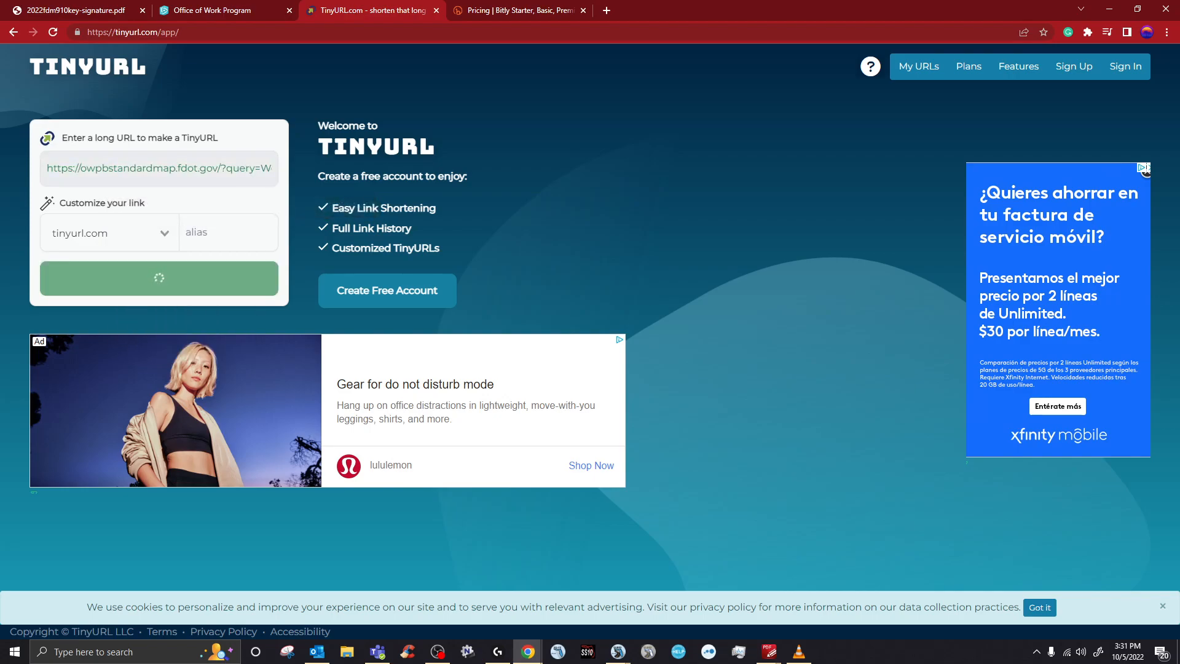
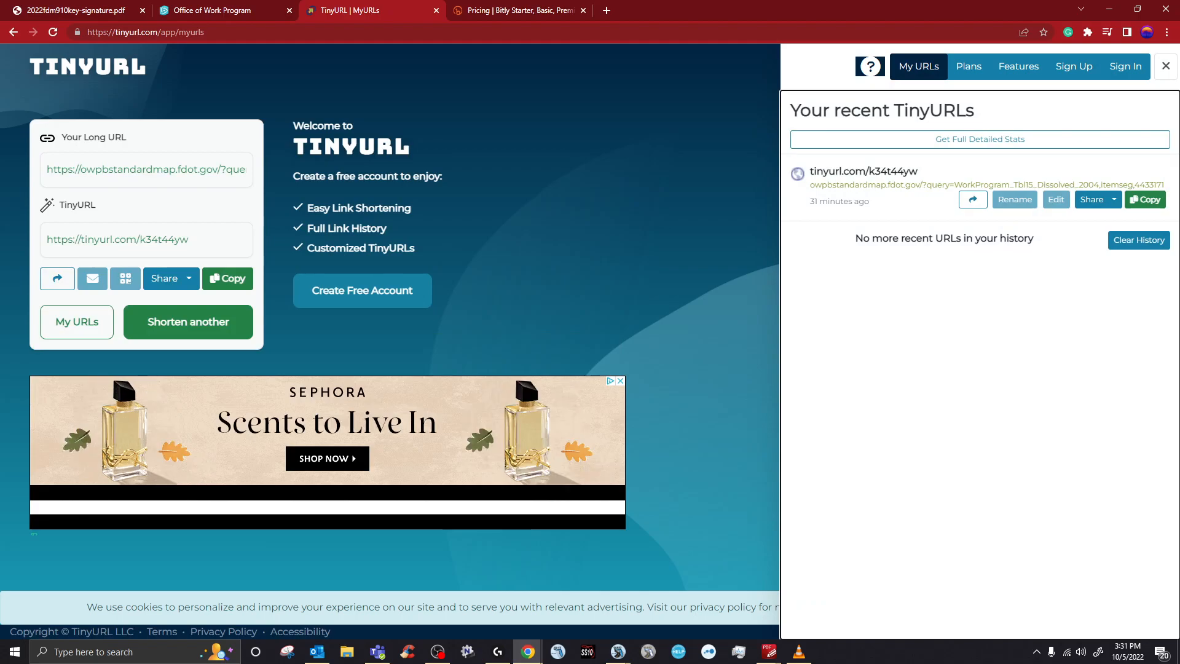
{"action": "left_click_drag", "start_coordinate": [192, 239], "coordinate": [42, 240]}
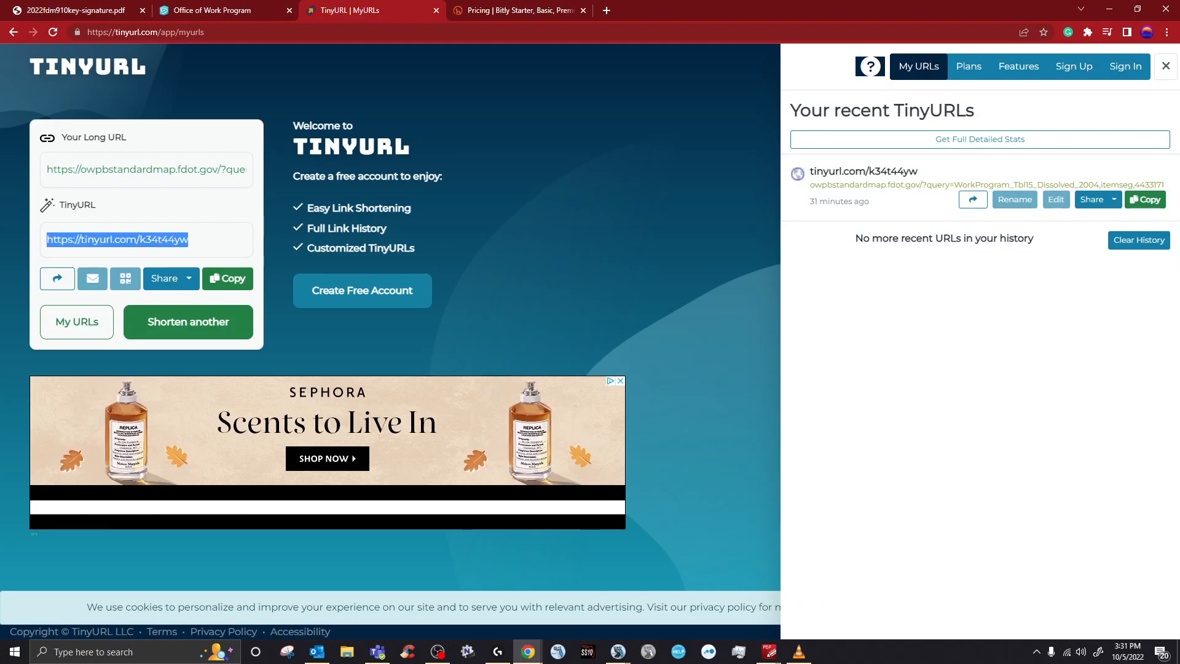
{"action": "left_click", "coordinate": [228, 278]}
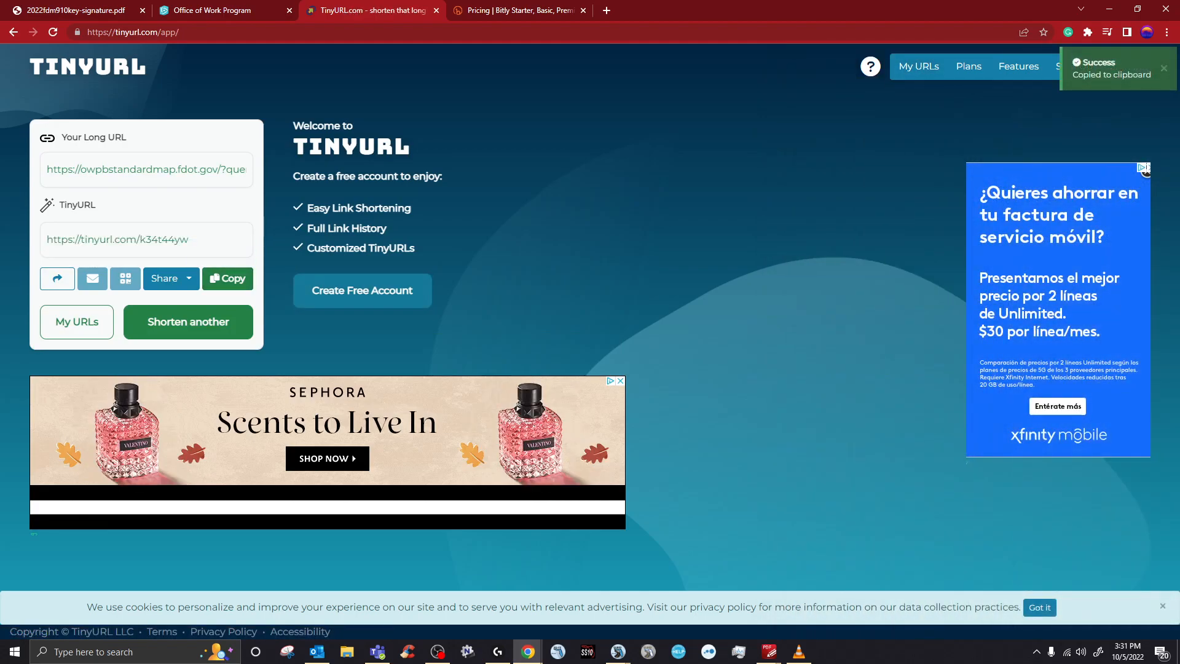
{"action": "left_click", "coordinate": [619, 651]}
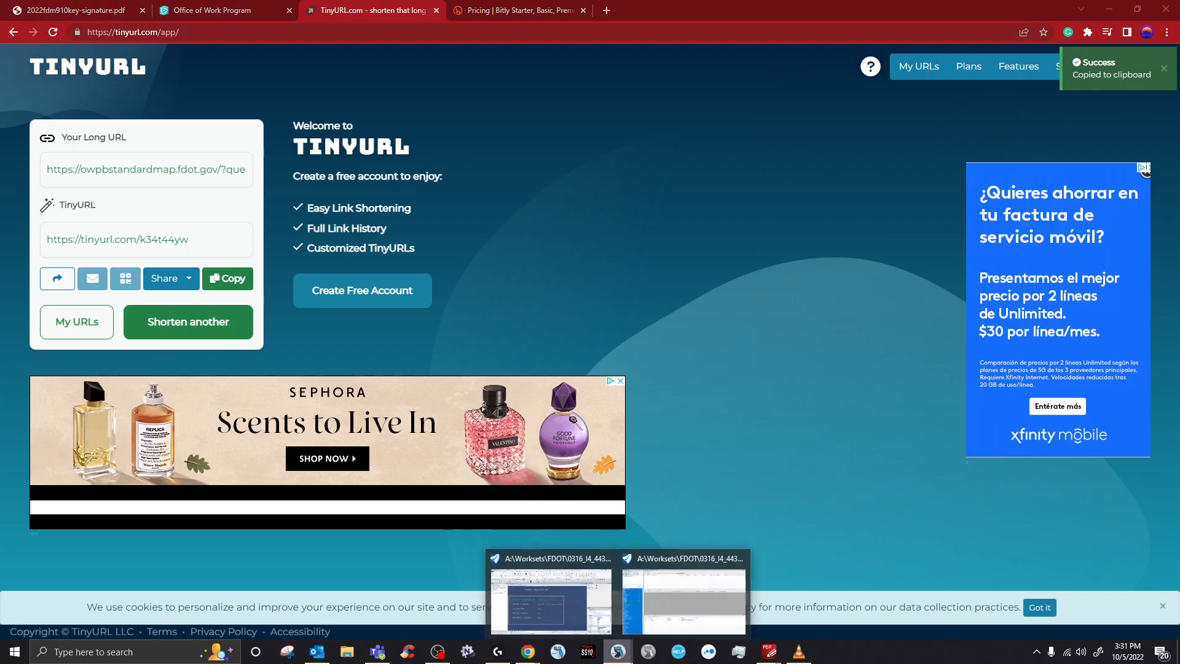
{"action": "left_click", "coordinate": [685, 601]}
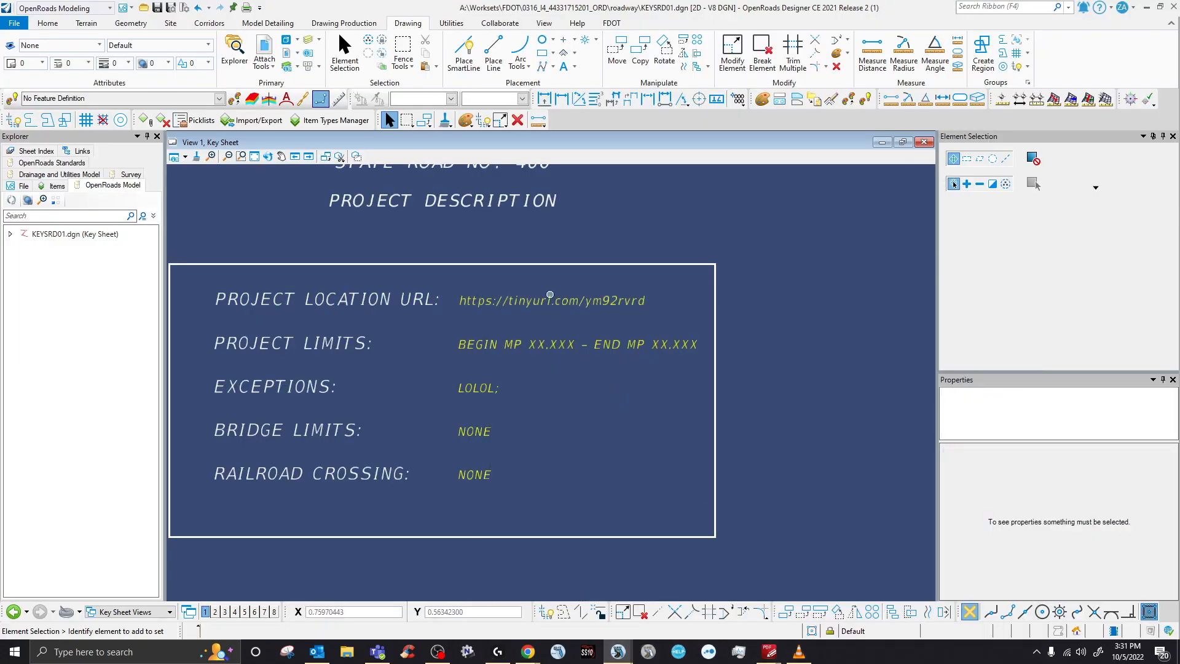
{"action": "double_click", "coordinate": [546, 299]}
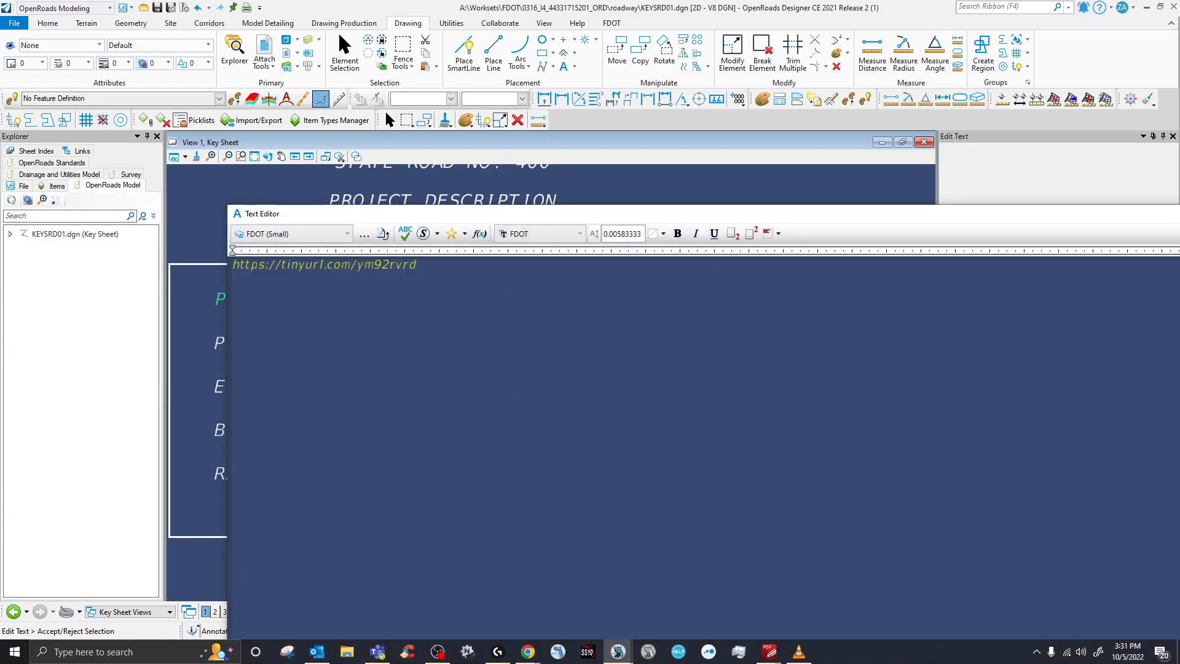
{"action": "left_click_drag", "start_coordinate": [418, 265], "coordinate": [231, 265]}
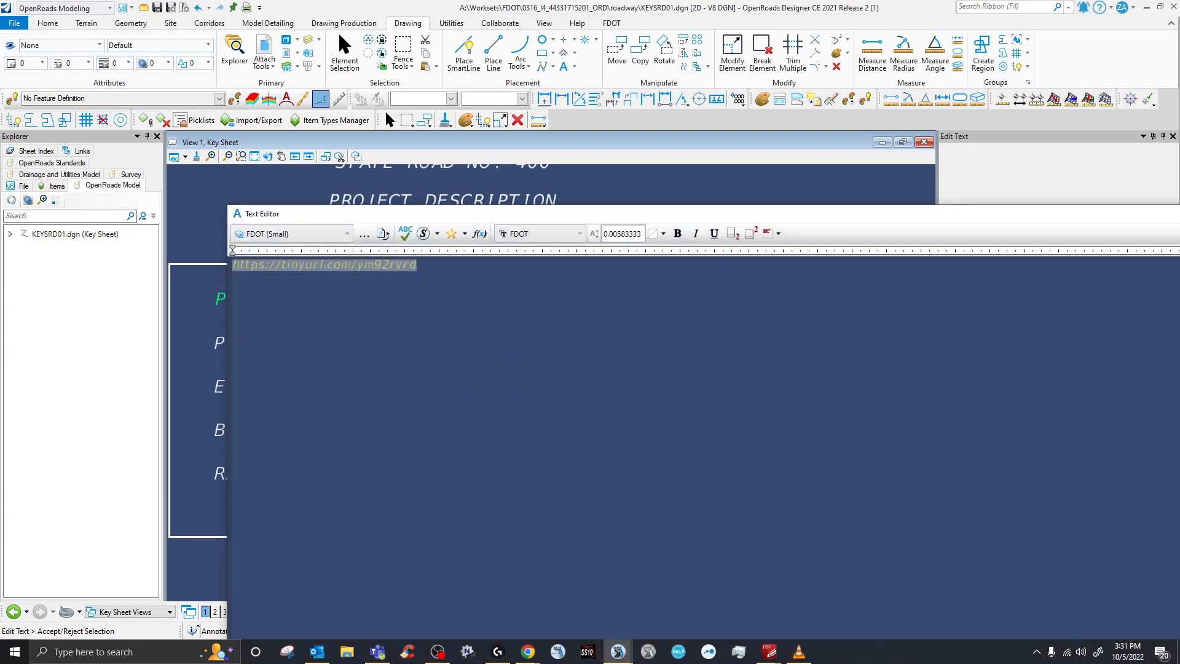
{"action": "right_click", "coordinate": [252, 268]}
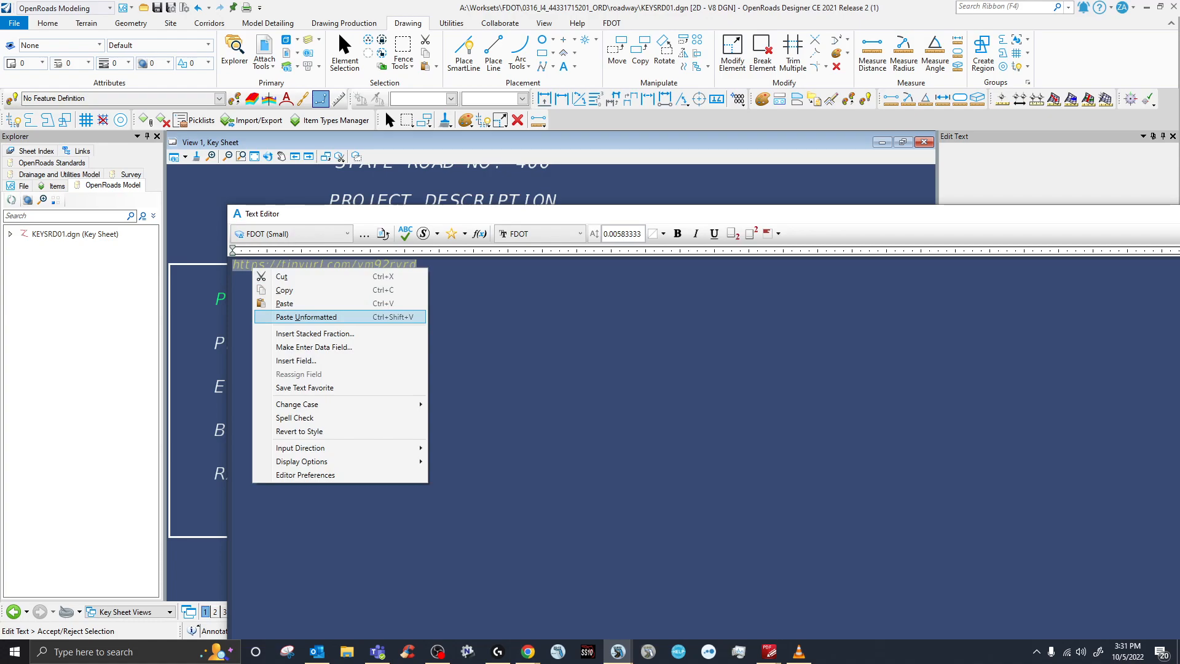
{"action": "left_click", "coordinate": [307, 317]}
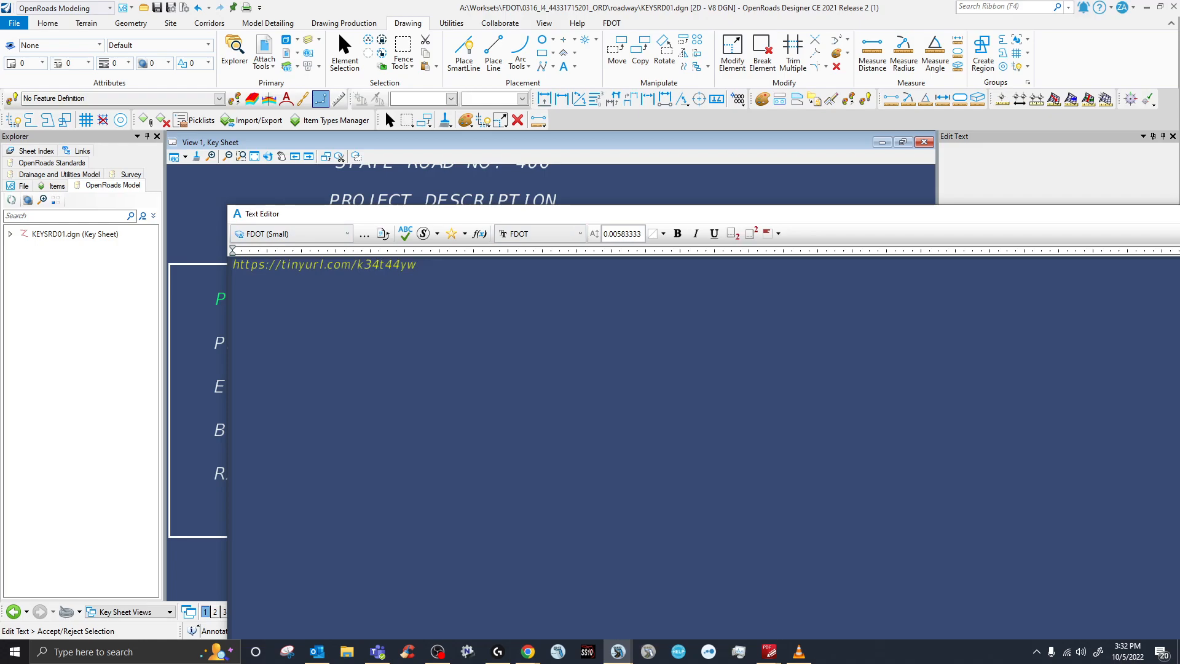
{"action": "left_click", "coordinate": [198, 222]}
{"action": "left_click", "coordinate": [687, 233]}
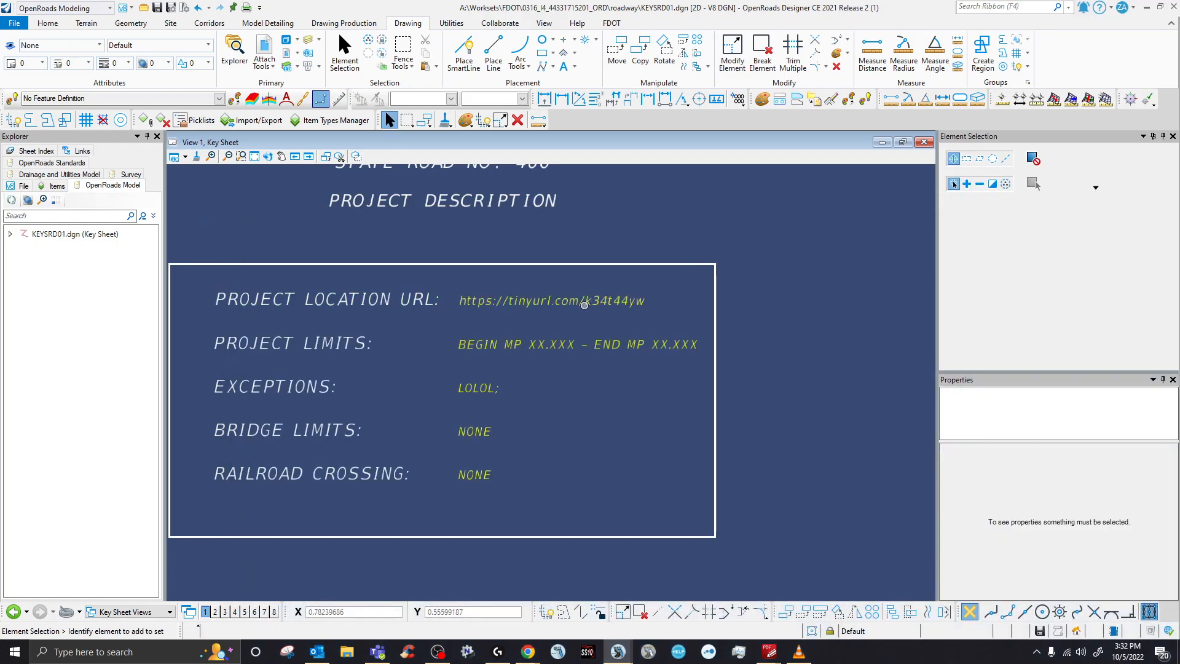
{"action": "scroll", "coordinate": [535, 414], "scroll_direction": "down", "scroll_amount": 2}
{"action": "scroll", "coordinate": [535, 415], "scroll_direction": "up", "scroll_amount": 2}
- Return to the browser, check Bitly's pricing plans, and search the web for "free tinyurl" in the same tab
{"action": "left_click", "coordinate": [1147, 7]}
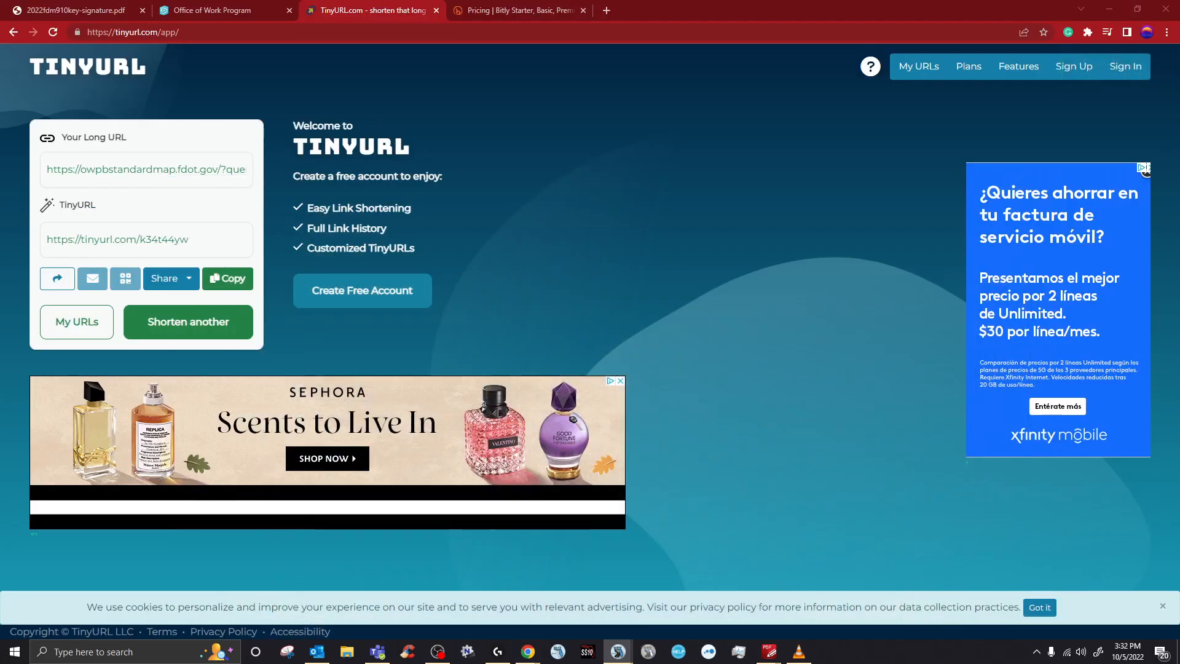
{"action": "left_click", "coordinate": [520, 10]}
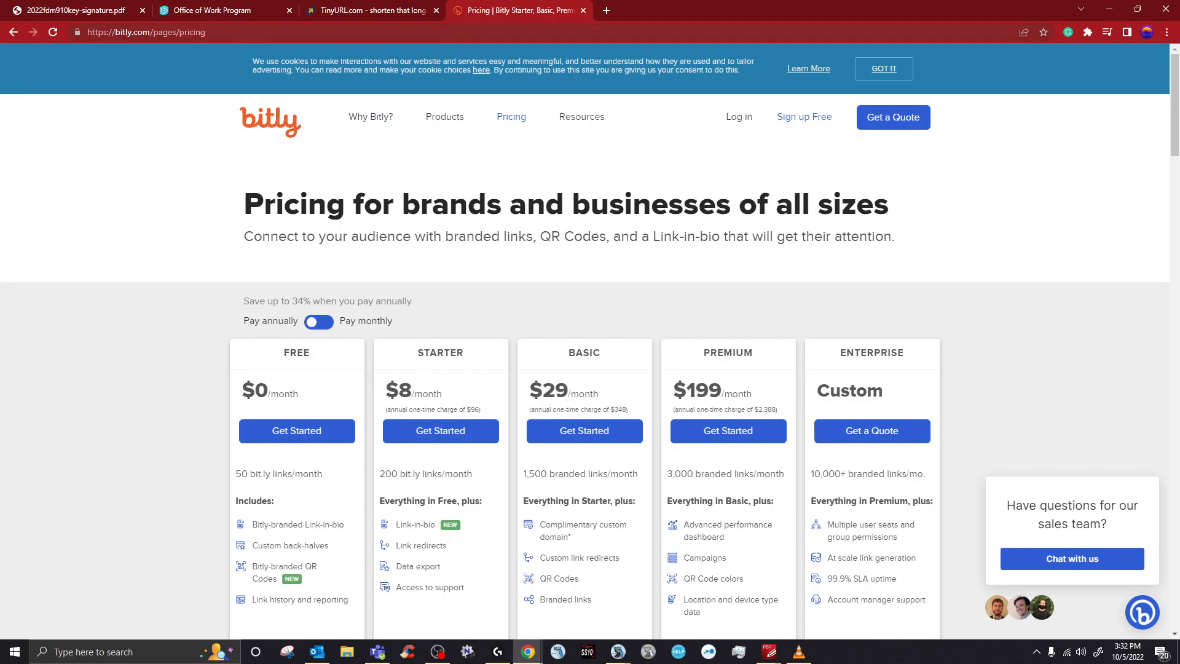
{"action": "key", "text": "ctrl+l"}
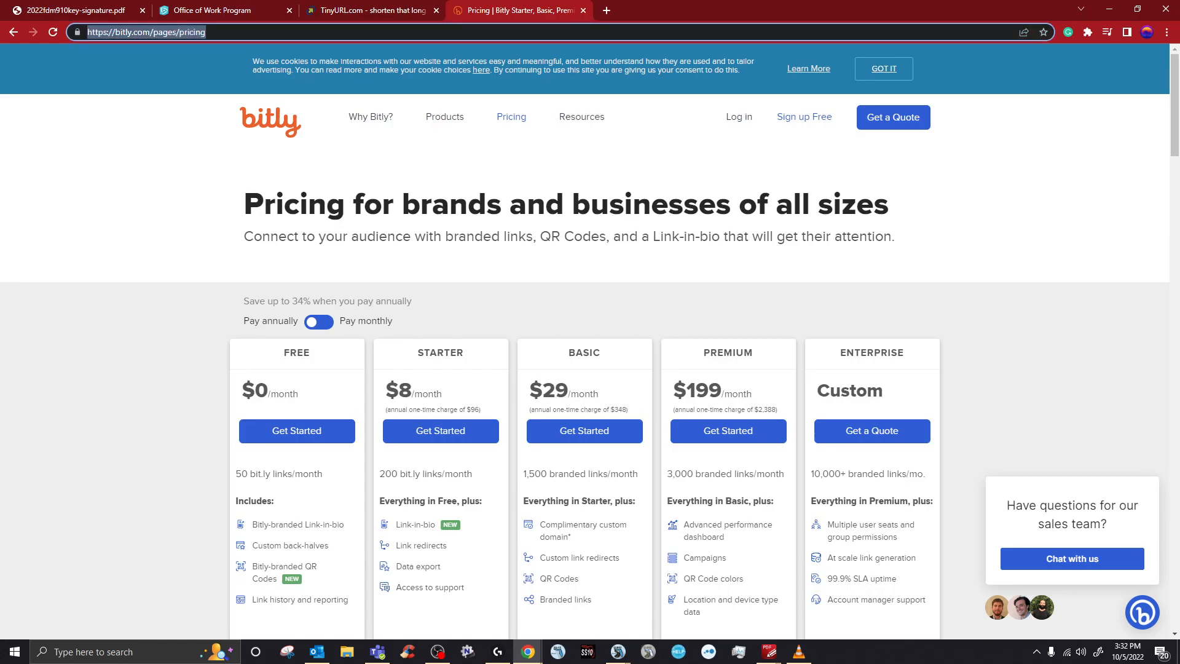
{"action": "type", "text": "FREE"}
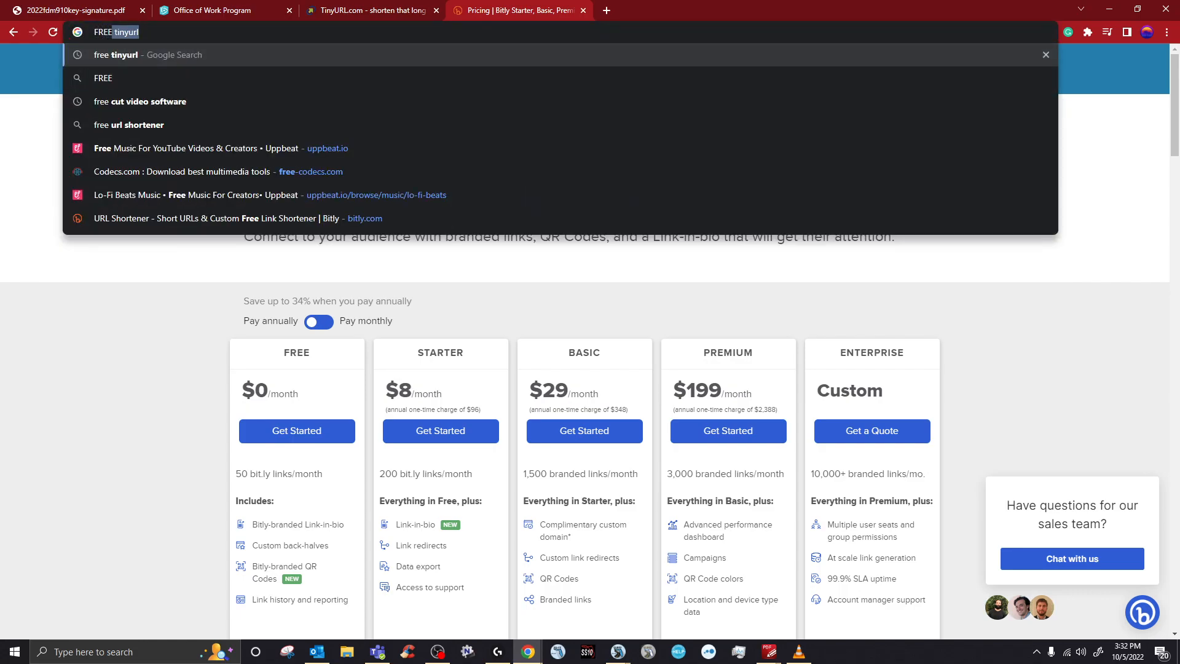
{"action": "key", "text": "Return"}
- Find SaaSworthy's TinyURL Free Alternatives page in the search results, open it, and look through its list of services
{"action": "scroll", "coordinate": [344, 356], "scroll_direction": "down", "scroll_amount": 7}
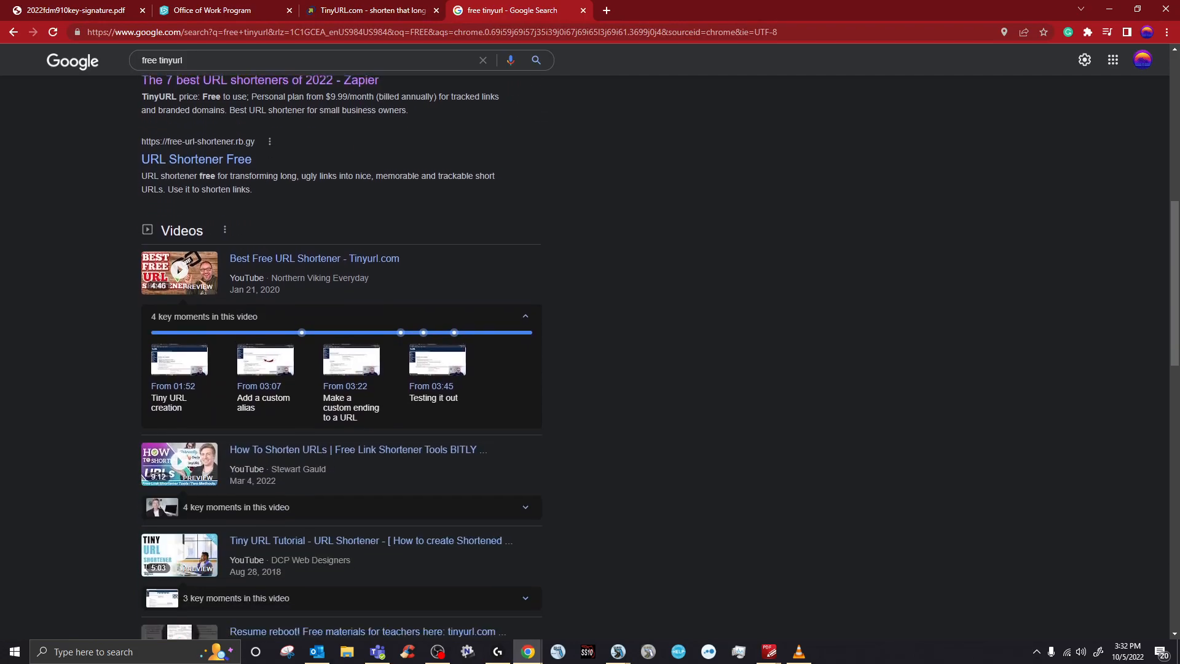
{"action": "scroll", "coordinate": [344, 357], "scroll_direction": "down", "scroll_amount": 7}
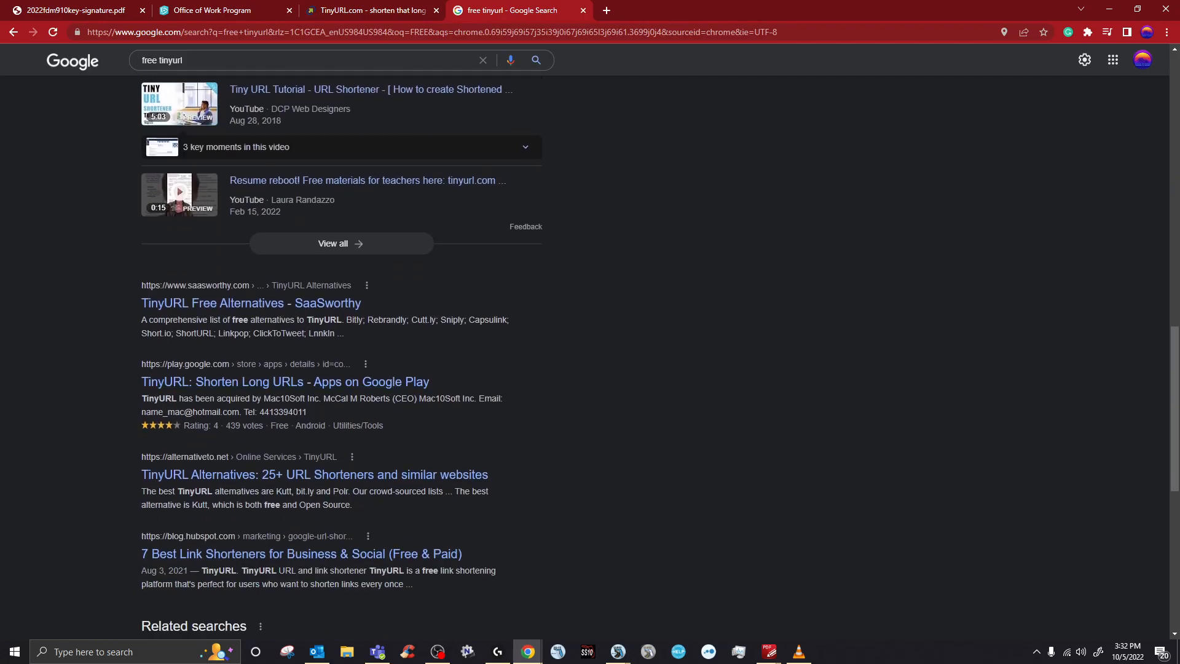
{"action": "scroll", "coordinate": [344, 356], "scroll_direction": "down", "scroll_amount": 2}
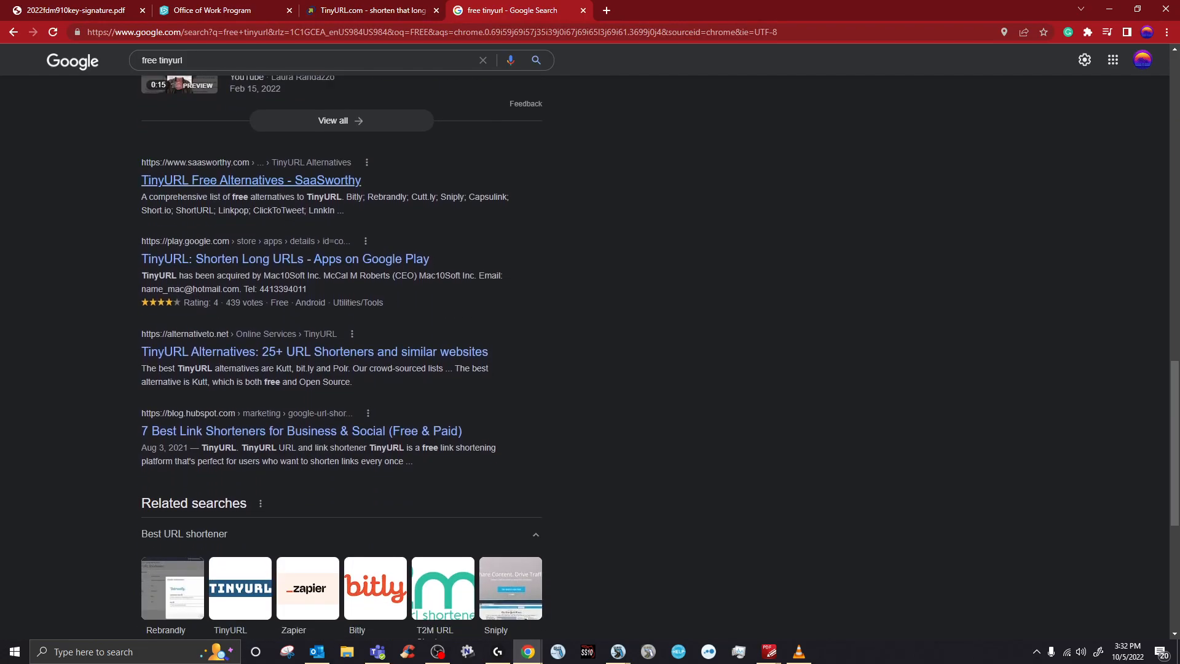
{"action": "left_click", "coordinate": [250, 180]}
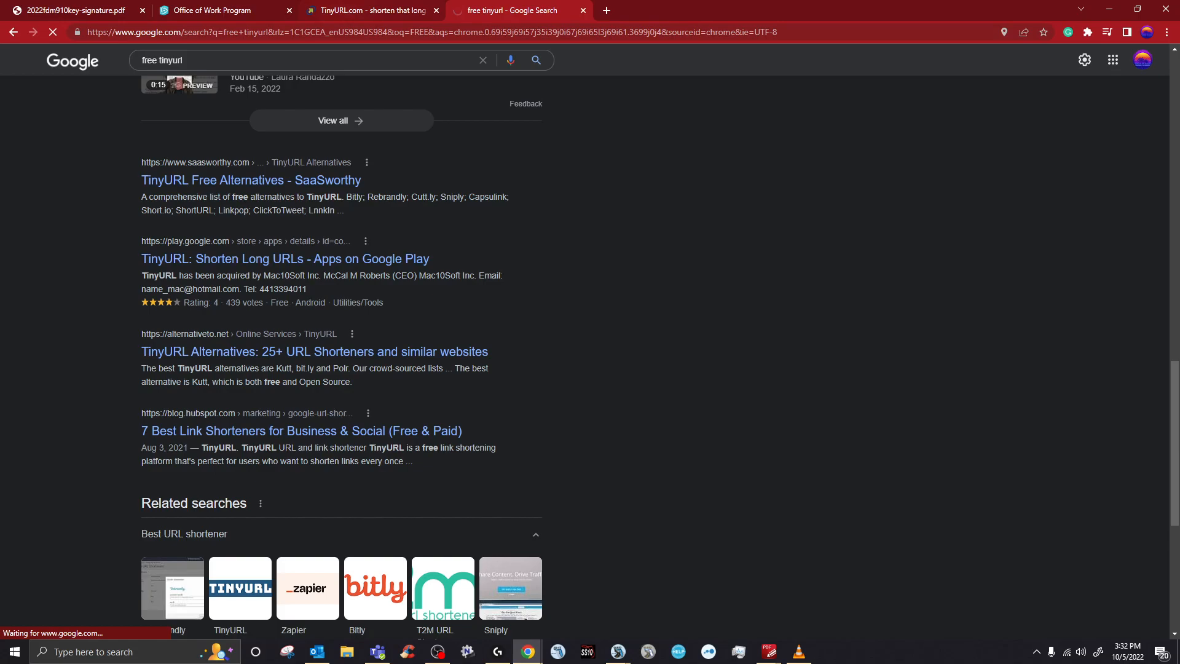
{"action": "left_click", "coordinate": [368, 11]}
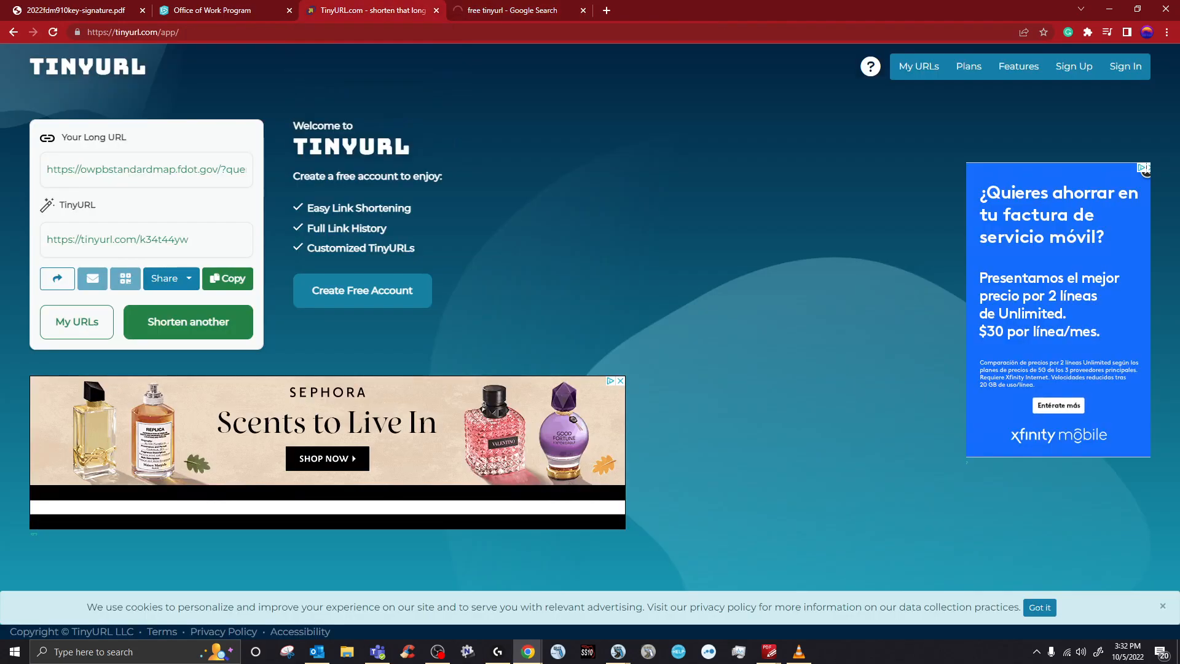
{"action": "left_click", "coordinate": [513, 11]}
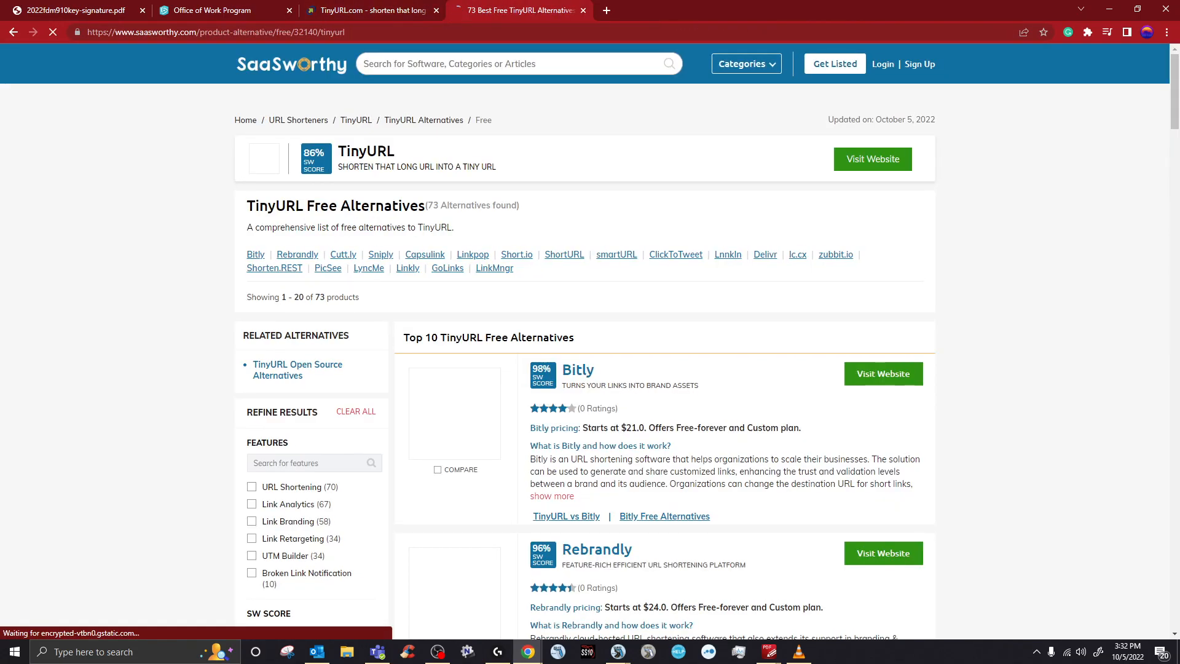
{"action": "scroll", "coordinate": [585, 344], "scroll_direction": "down", "scroll_amount": 3}
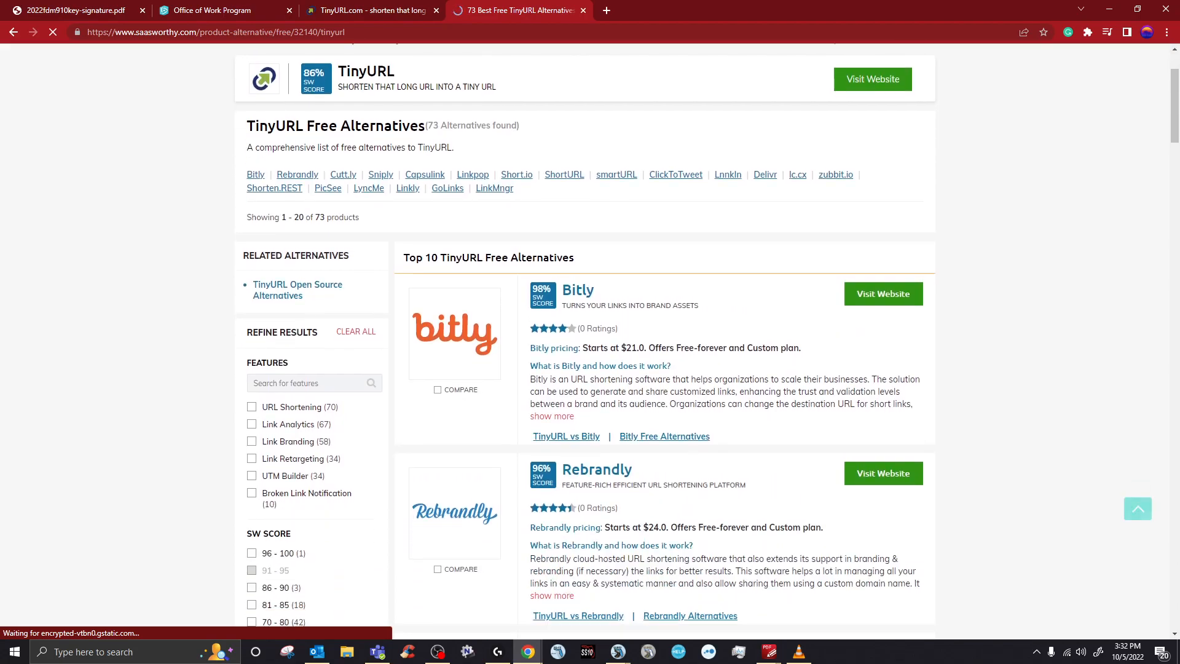
- Return from the SaaSworthy alternatives page to the "free tinyurl" search results and open the Tiny.cc URL shortener site
{"action": "scroll", "coordinate": [585, 344], "scroll_direction": "up", "scroll_amount": 3}
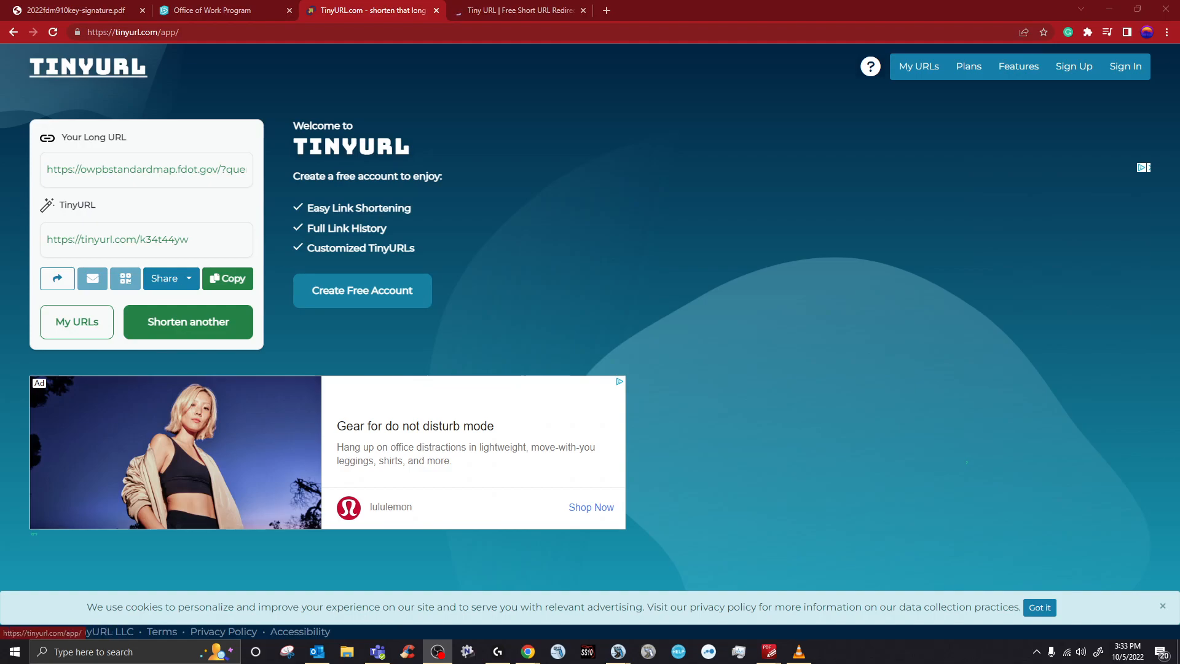
{"action": "left_click", "coordinate": [519, 10]}
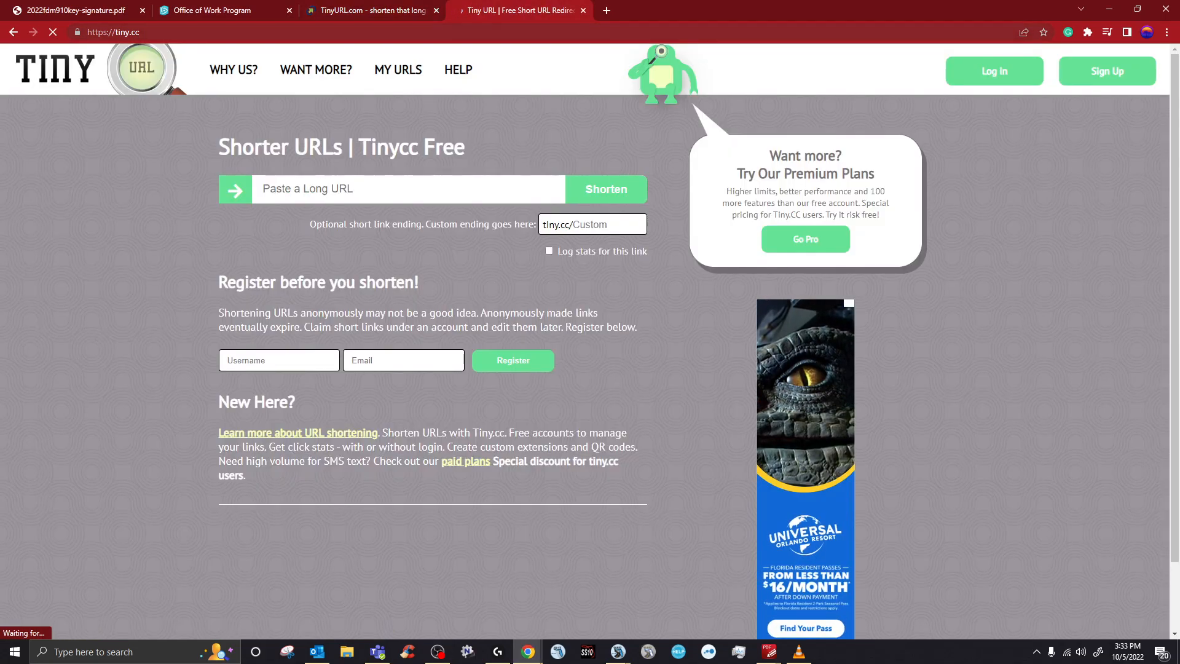
{"action": "left_click", "coordinate": [14, 32]}
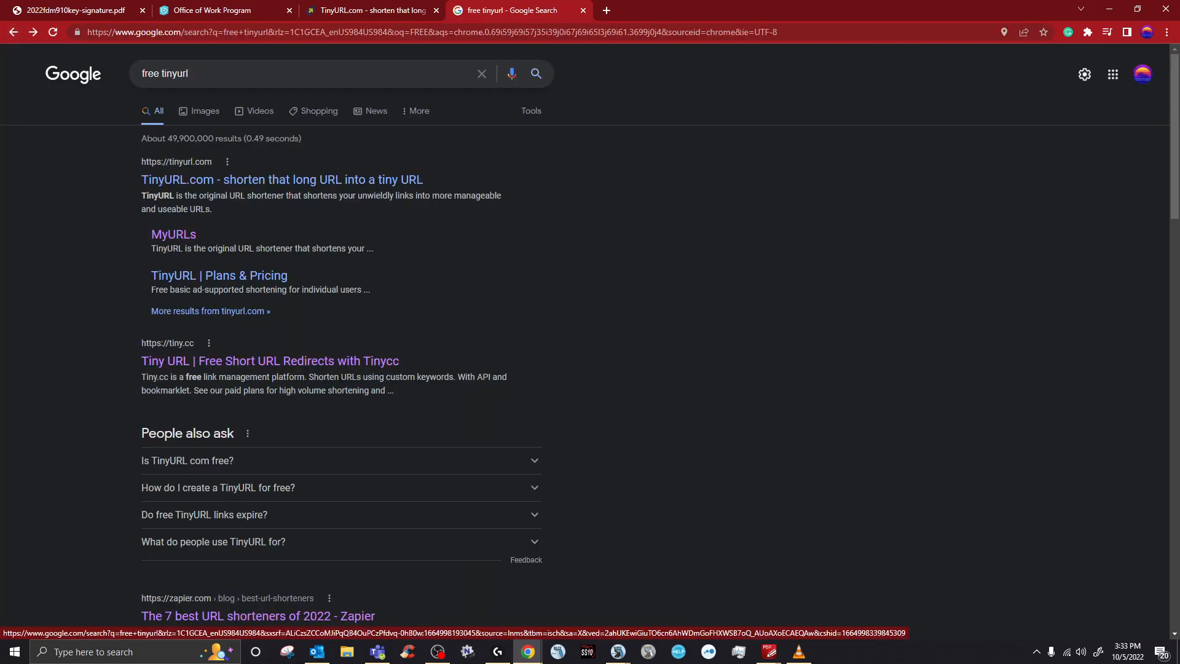
{"action": "left_click_drag", "start_coordinate": [142, 73], "coordinate": [188, 73]}
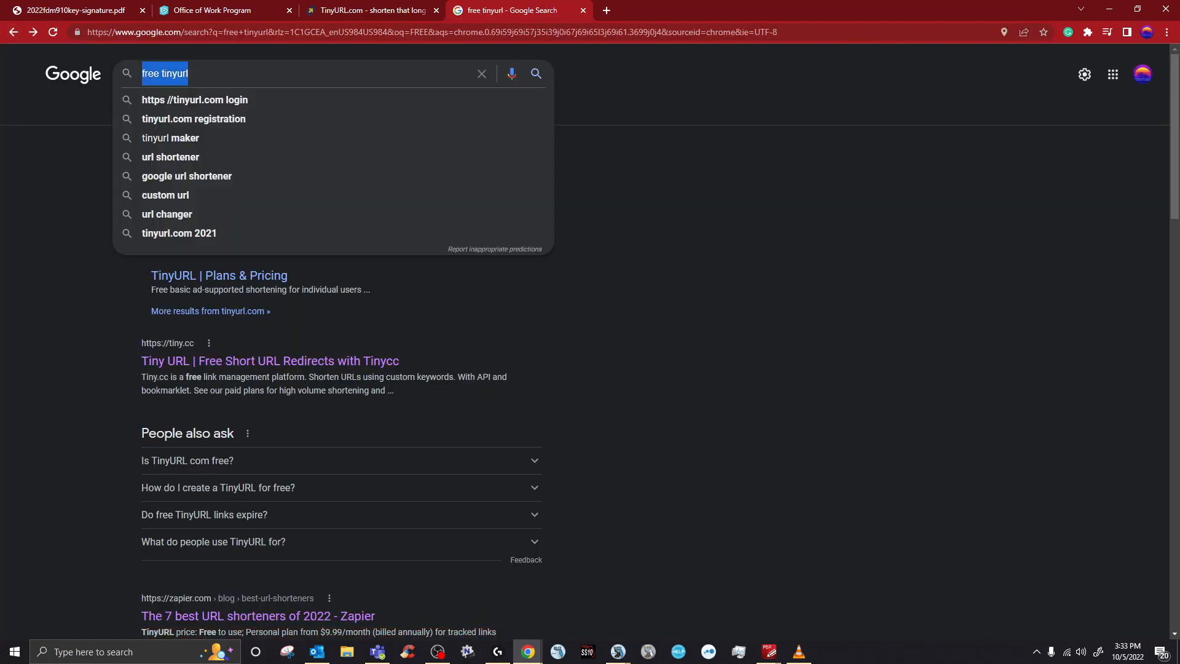
{"action": "left_click", "coordinate": [188, 74]}
{"action": "left_click", "coordinate": [640, 178]}
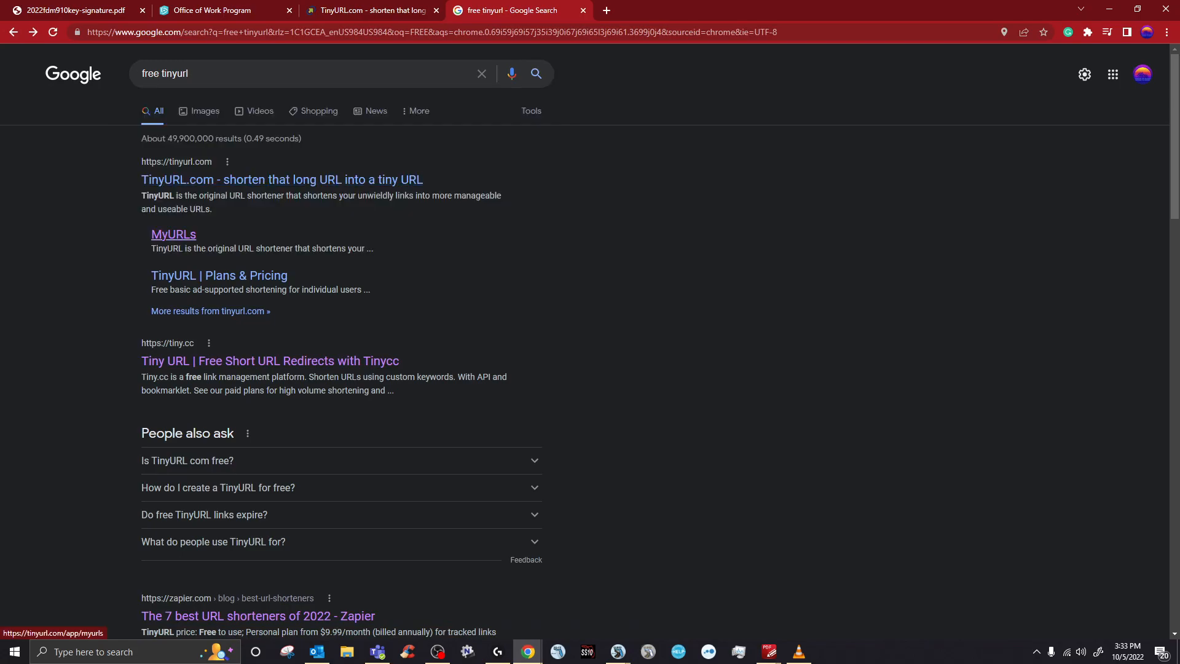
{"action": "left_click", "coordinate": [271, 360]}
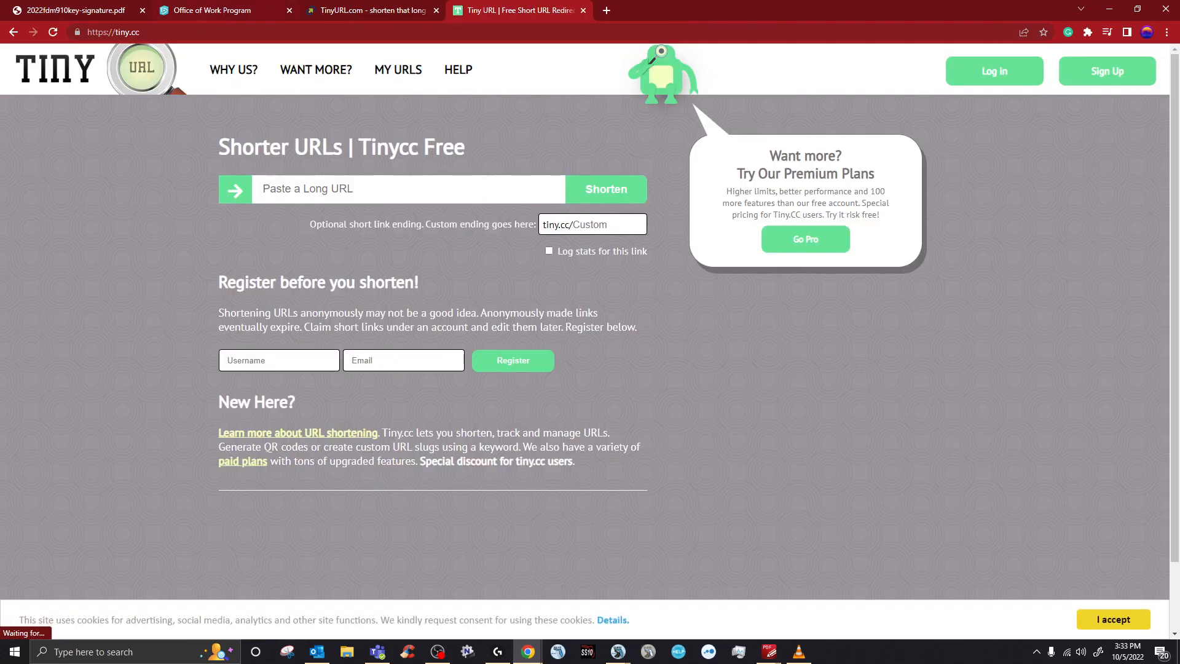
- Copy the full Office of Work Program map address, shorten it with Tiny.cc, and copy the resulting short link
{"action": "left_click", "coordinate": [213, 11]}
{"action": "right_click", "coordinate": [408, 36]}
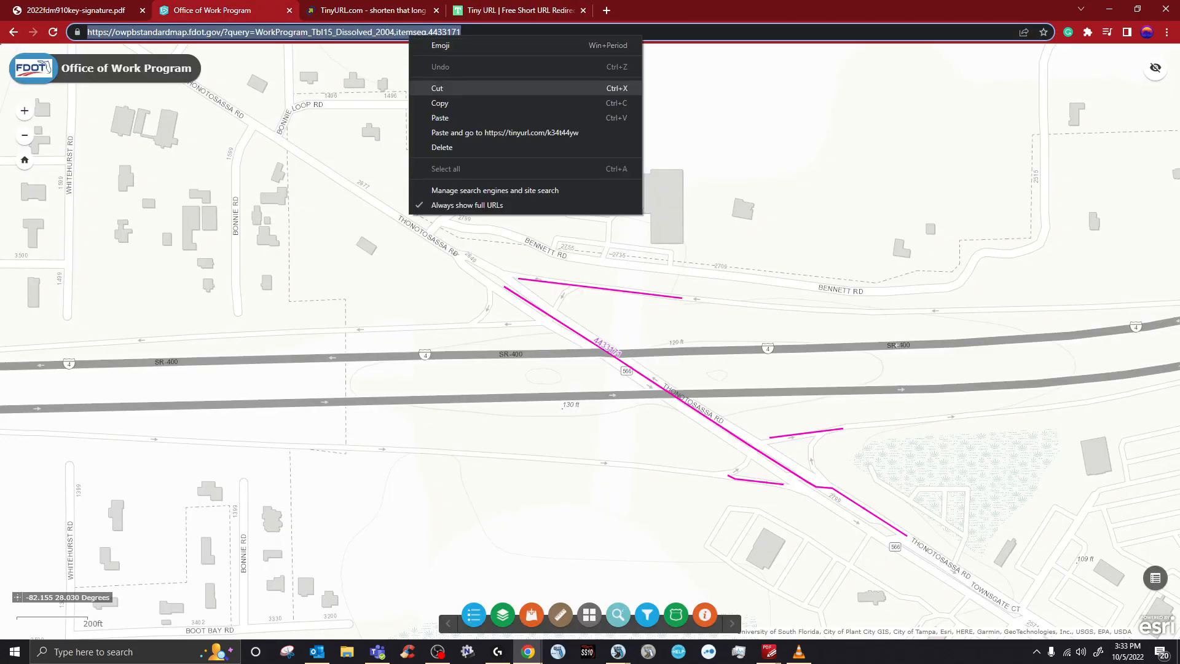
{"action": "left_click", "coordinate": [443, 102]}
{"action": "left_click", "coordinate": [522, 11]}
{"action": "left_click", "coordinate": [363, 191]}
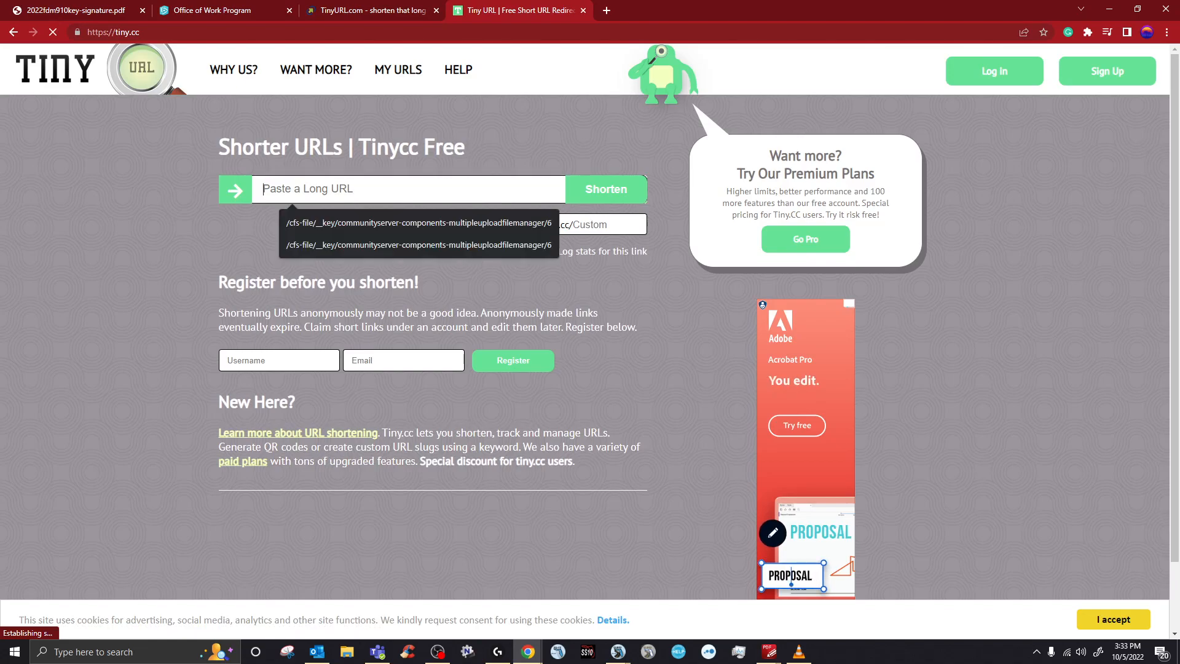
{"action": "right_click", "coordinate": [363, 191]}
{"action": "left_click", "coordinate": [394, 288]}
{"action": "key", "text": "Return"}
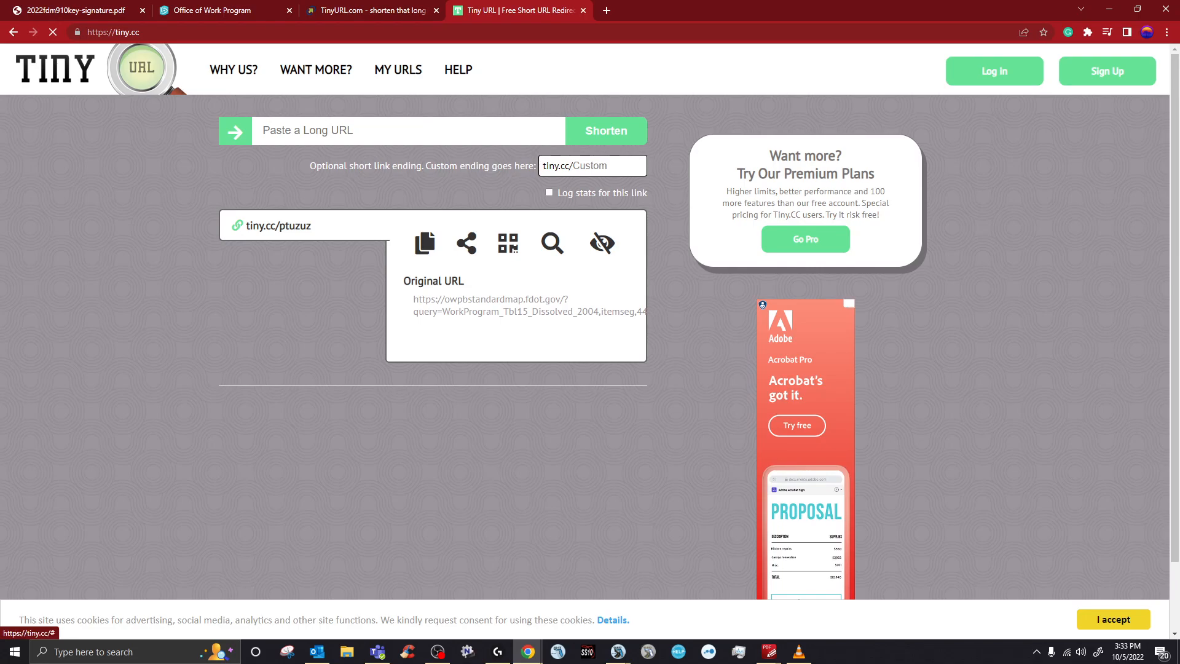
{"action": "left_click", "coordinate": [424, 243]}
- Return to 2022fdm910key-signature.pdf and highlight the "or equivalent" wording in item (b) of section 910.2.2
{"action": "mouse_move", "coordinate": [770, 652]}
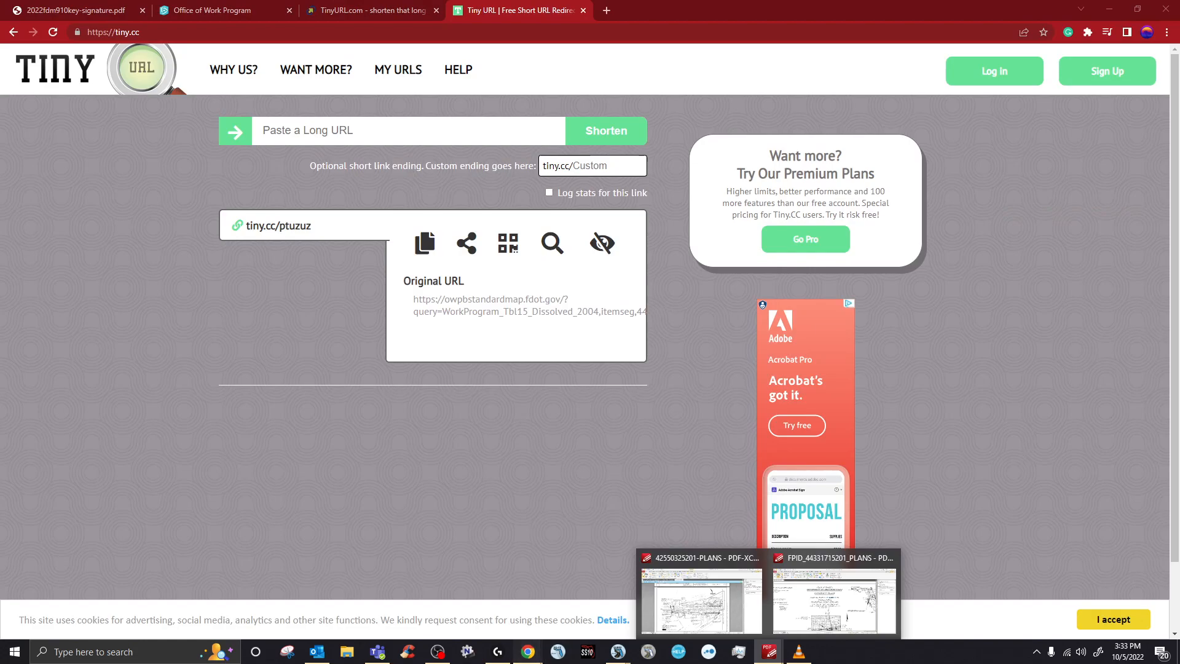
{"action": "mouse_move", "coordinate": [528, 652]}
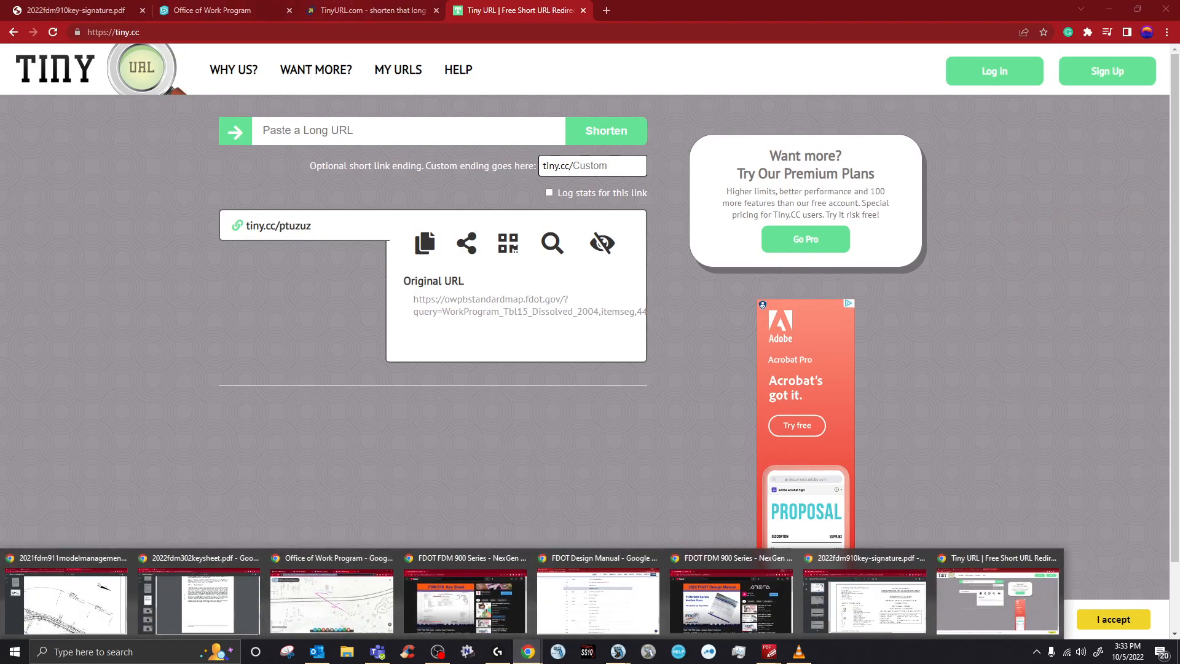
{"action": "left_click", "coordinate": [76, 11]}
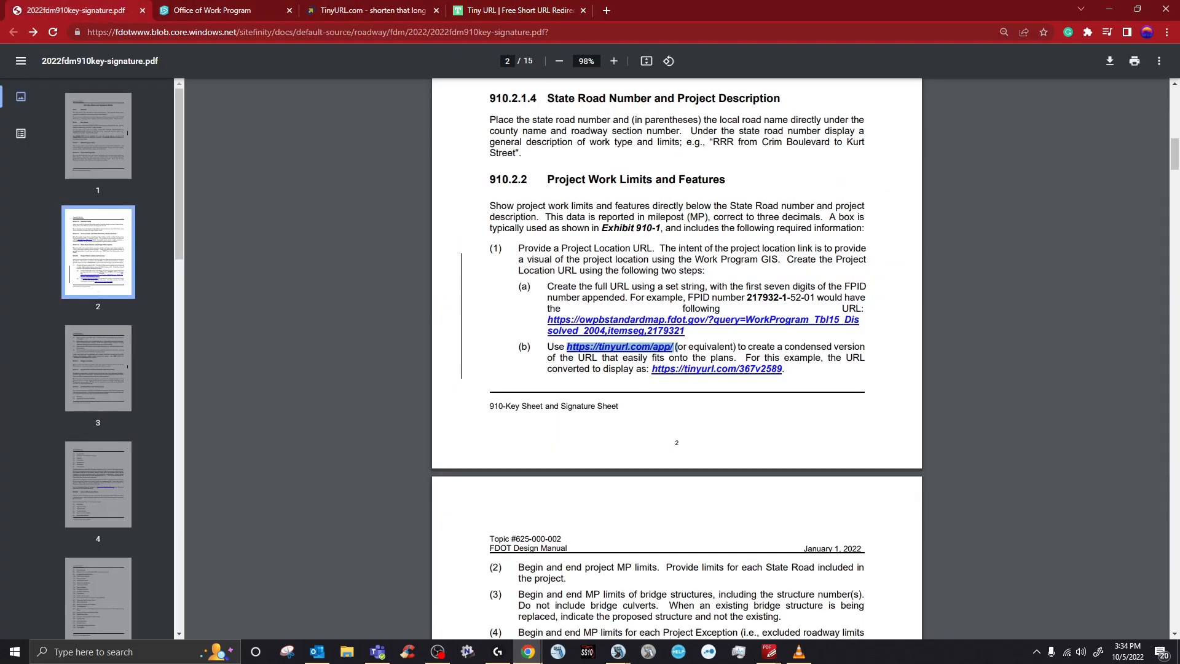
{"action": "left_click_drag", "start_coordinate": [688, 347], "coordinate": [713, 346]}
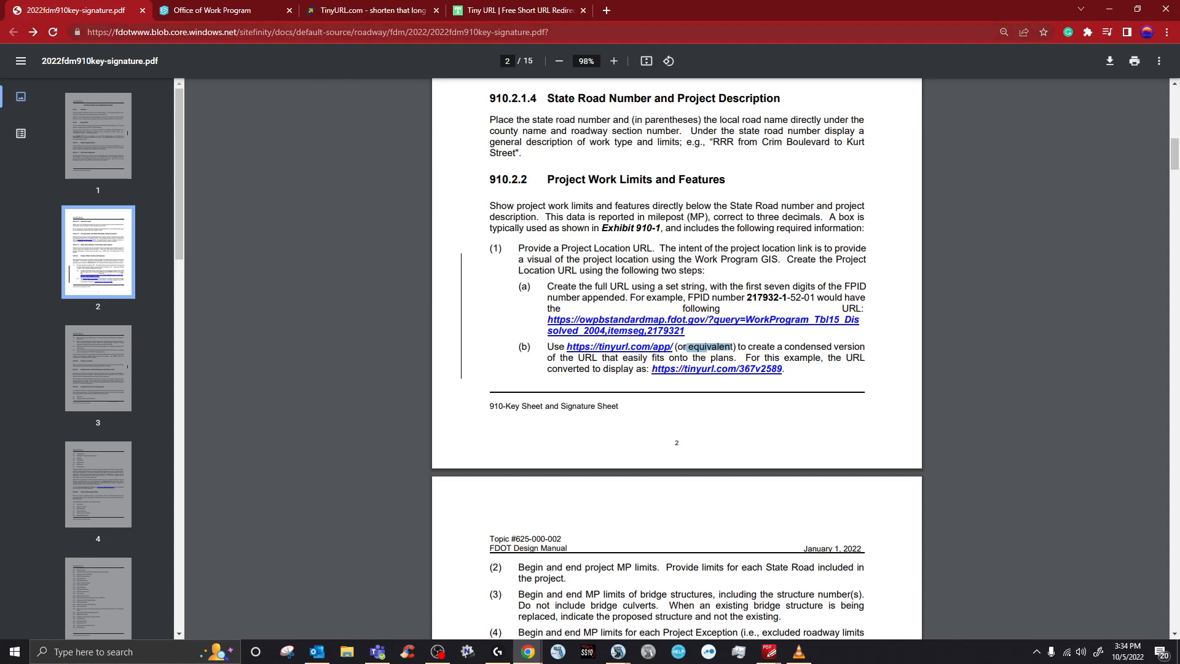
{"action": "left_click", "coordinate": [619, 652]}
{"action": "left_click", "coordinate": [552, 593]}
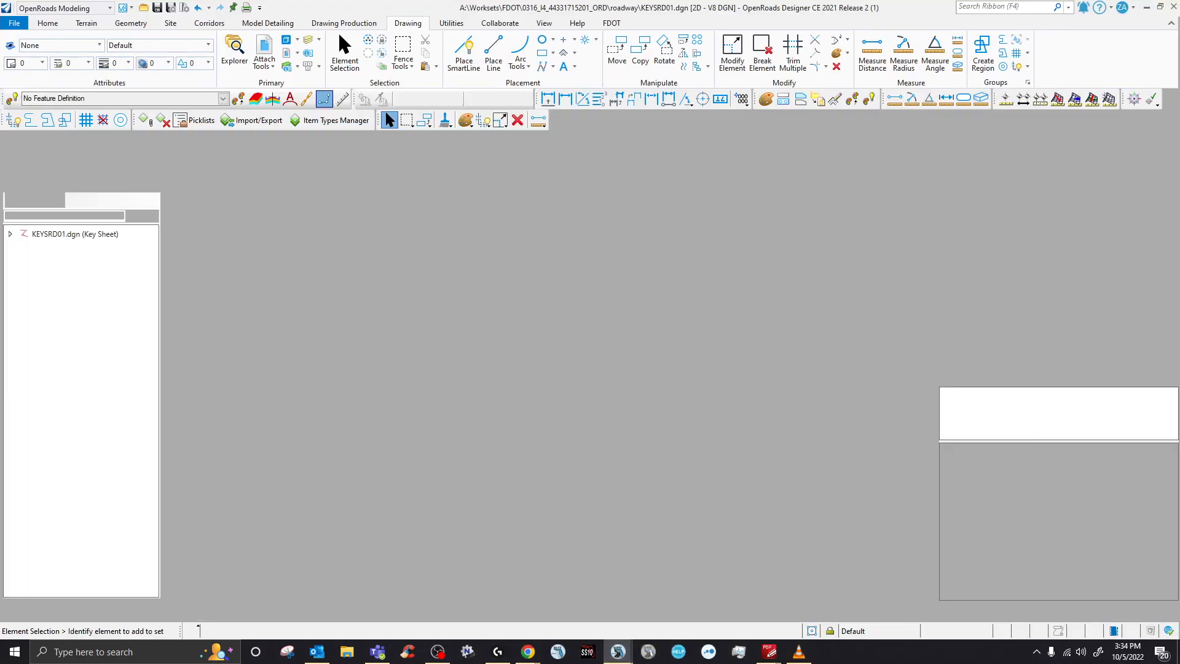
{"action": "double_click", "coordinate": [545, 300]}
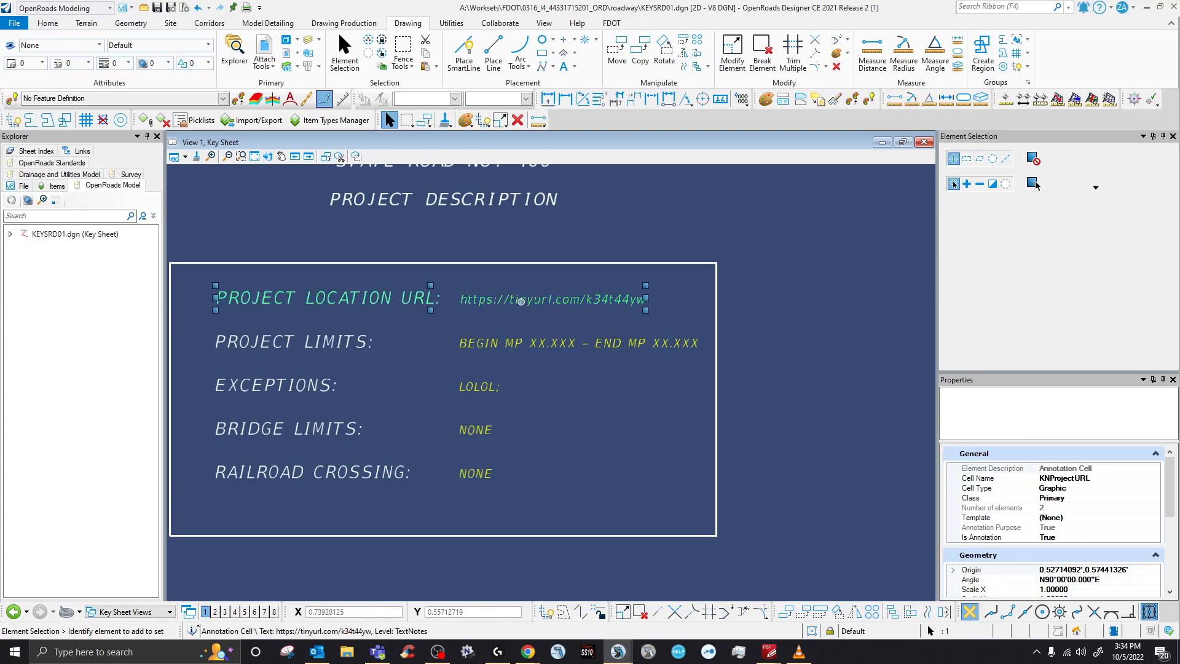
{"action": "key", "text": "ctrl+a"}
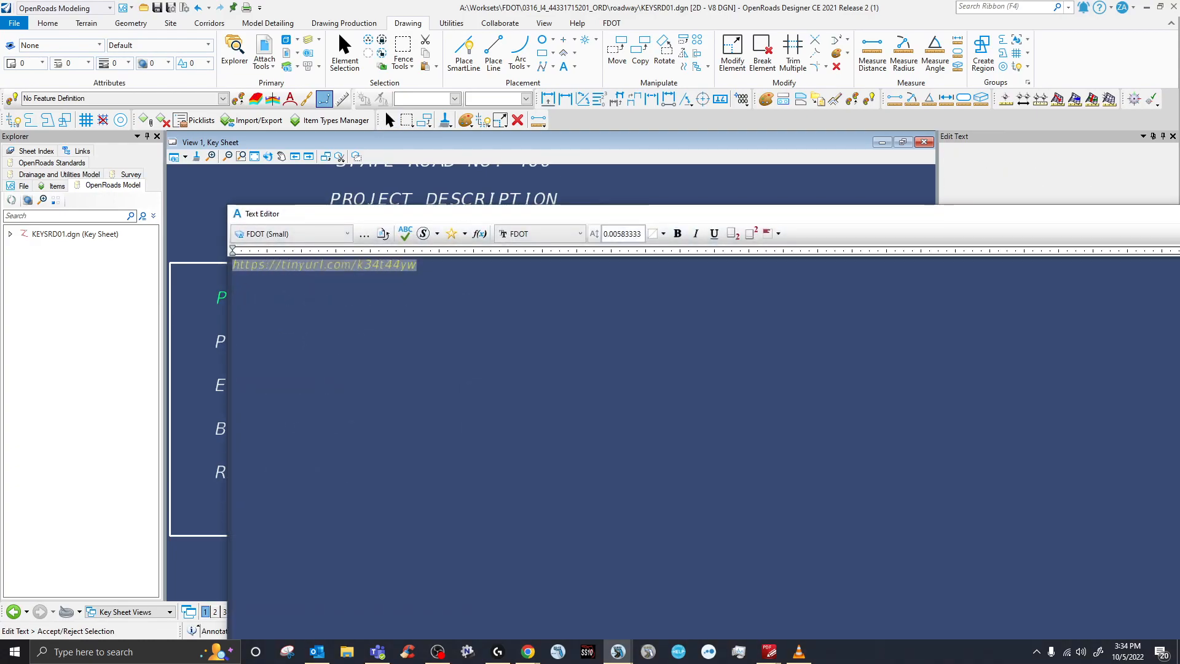
{"action": "right_click", "coordinate": [256, 265]}
{"action": "left_click", "coordinate": [288, 316]}
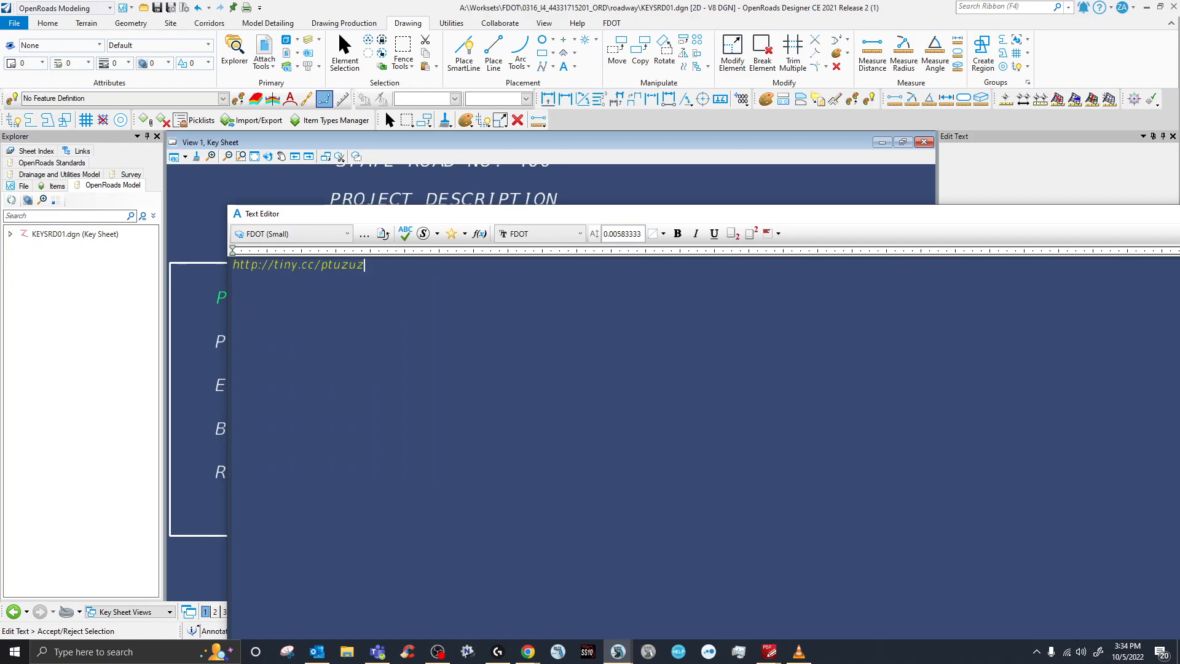
{"action": "left_click", "coordinate": [492, 186]}
{"action": "left_click", "coordinate": [600, 227]}
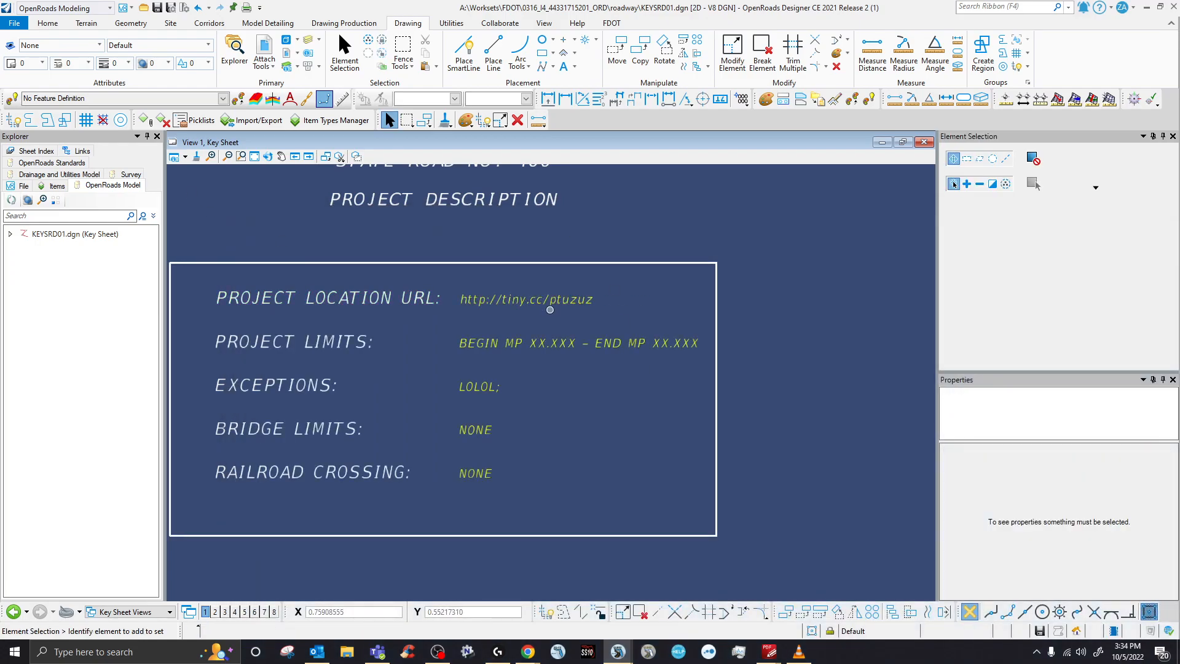
{"action": "left_click", "coordinate": [527, 652]}
{"action": "left_click", "coordinate": [599, 594]}
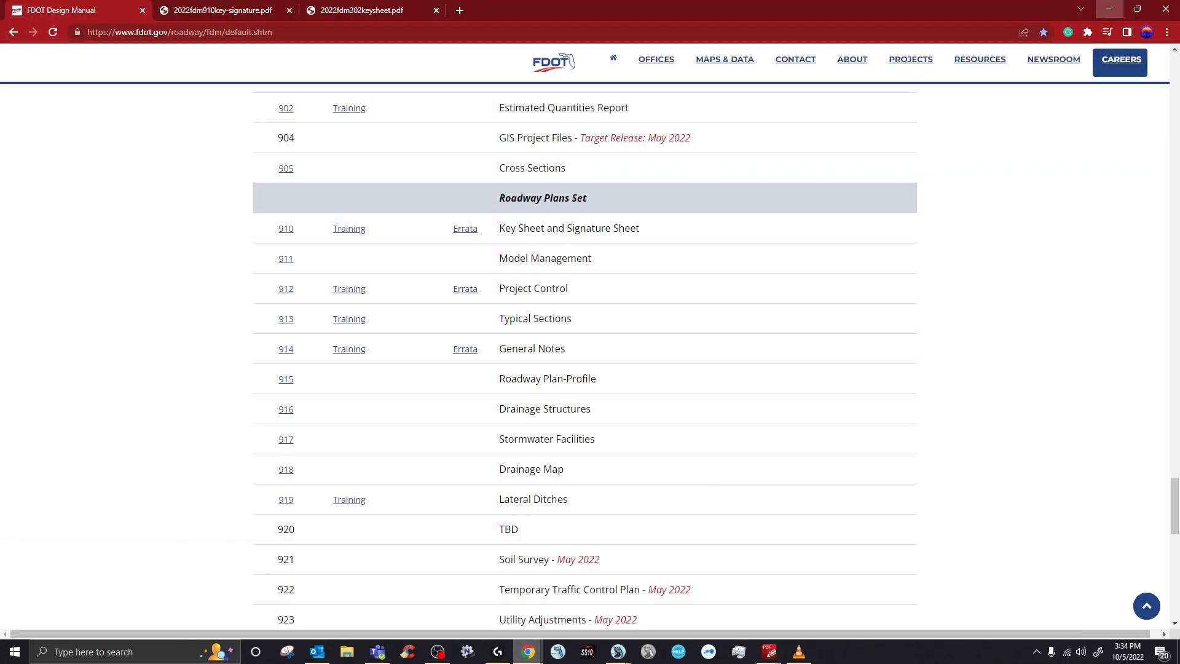
{"action": "left_click", "coordinate": [460, 11]}
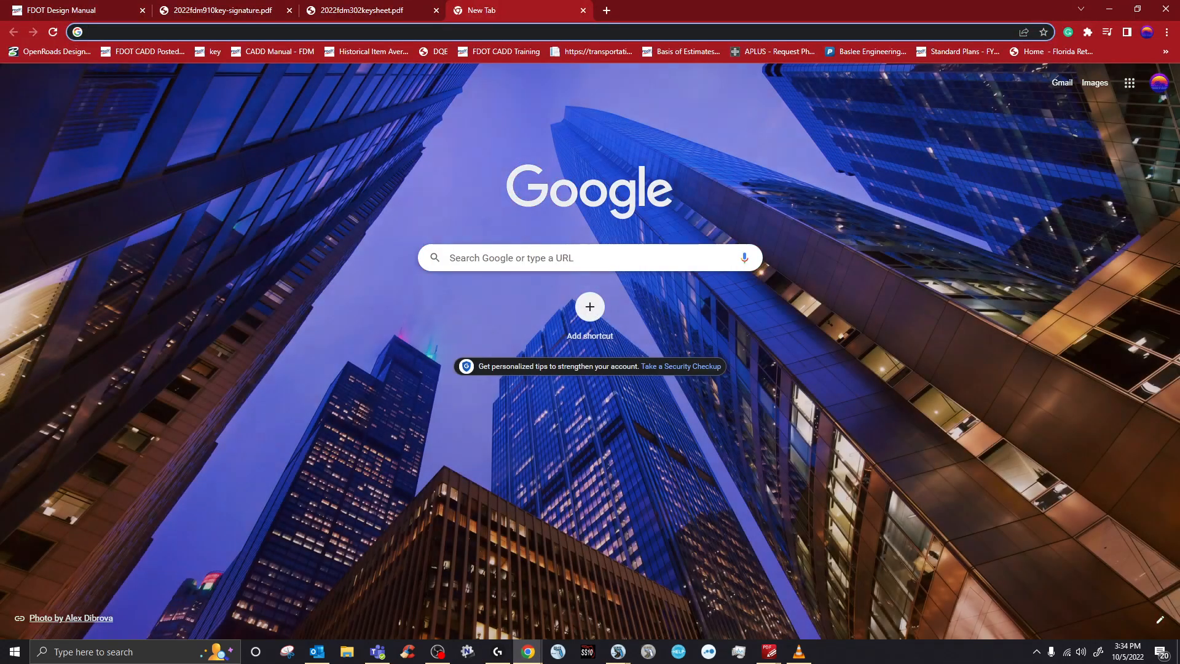
{"action": "right_click", "coordinate": [454, 33]}
{"action": "left_click", "coordinate": [485, 115]}
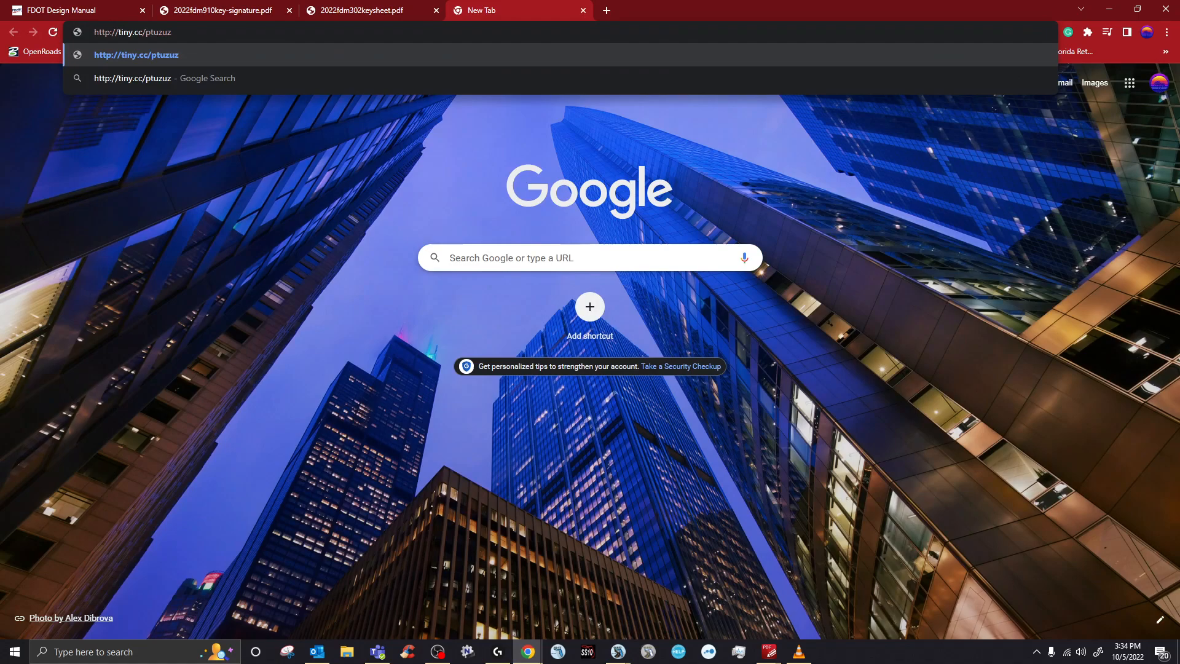
{"action": "key", "text": "Return"}
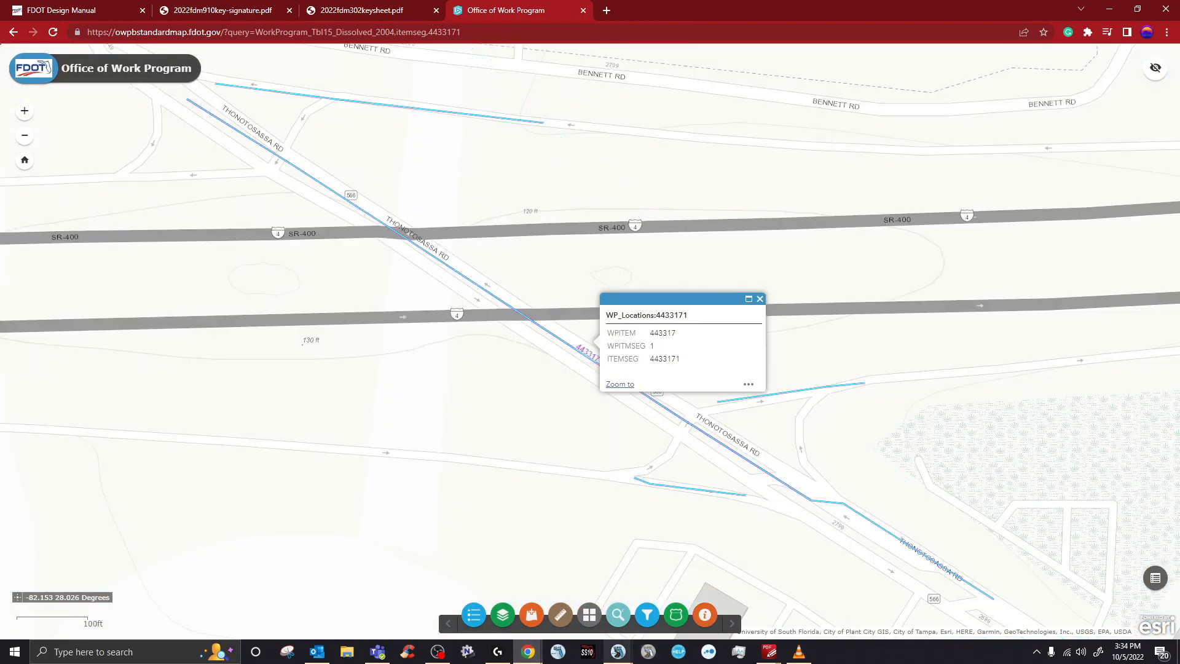
- Return to KEYSRD01.dgn in OpenRoads Designer and undo the last Project Location URL text change
{"action": "mouse_move", "coordinate": [618, 652]}
{"action": "left_click", "coordinate": [553, 584]}
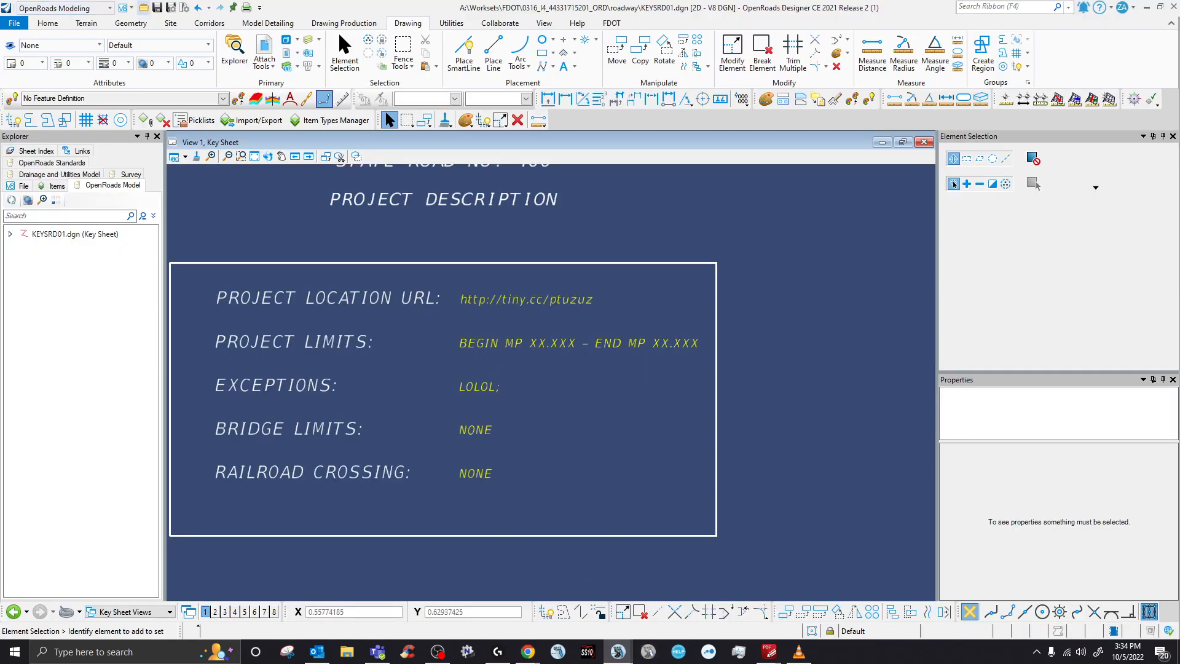
{"action": "left_click", "coordinate": [198, 8]}
{"action": "double_click", "coordinate": [553, 298]}
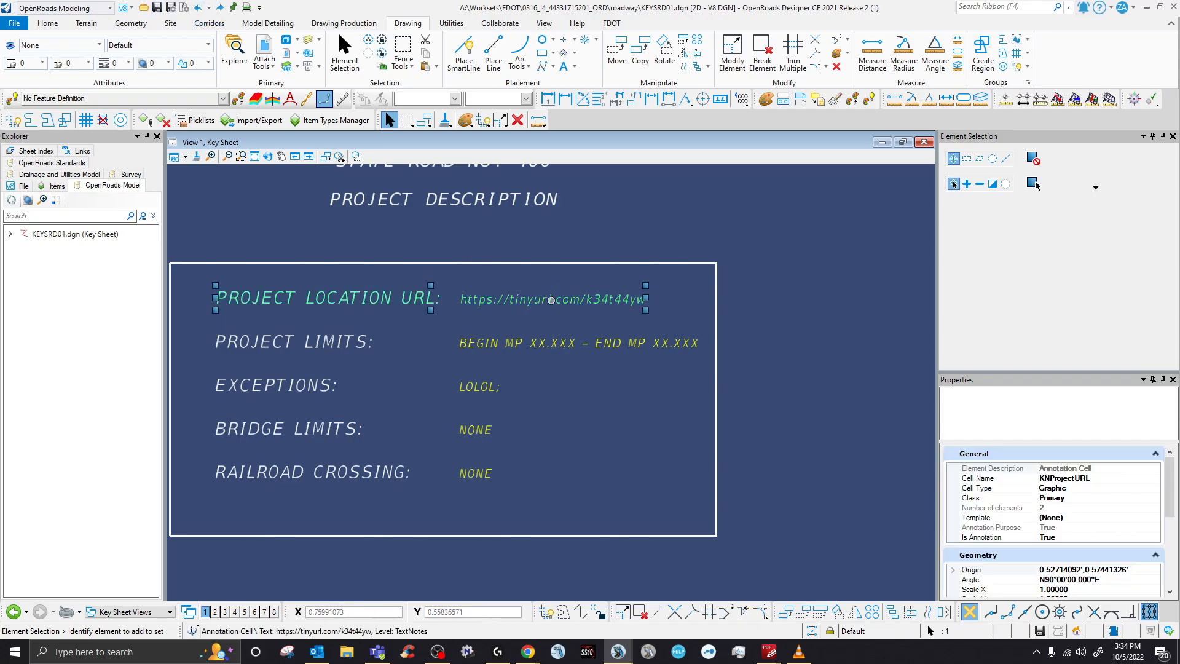
{"action": "left_click_drag", "start_coordinate": [417, 265], "coordinate": [234, 265]}
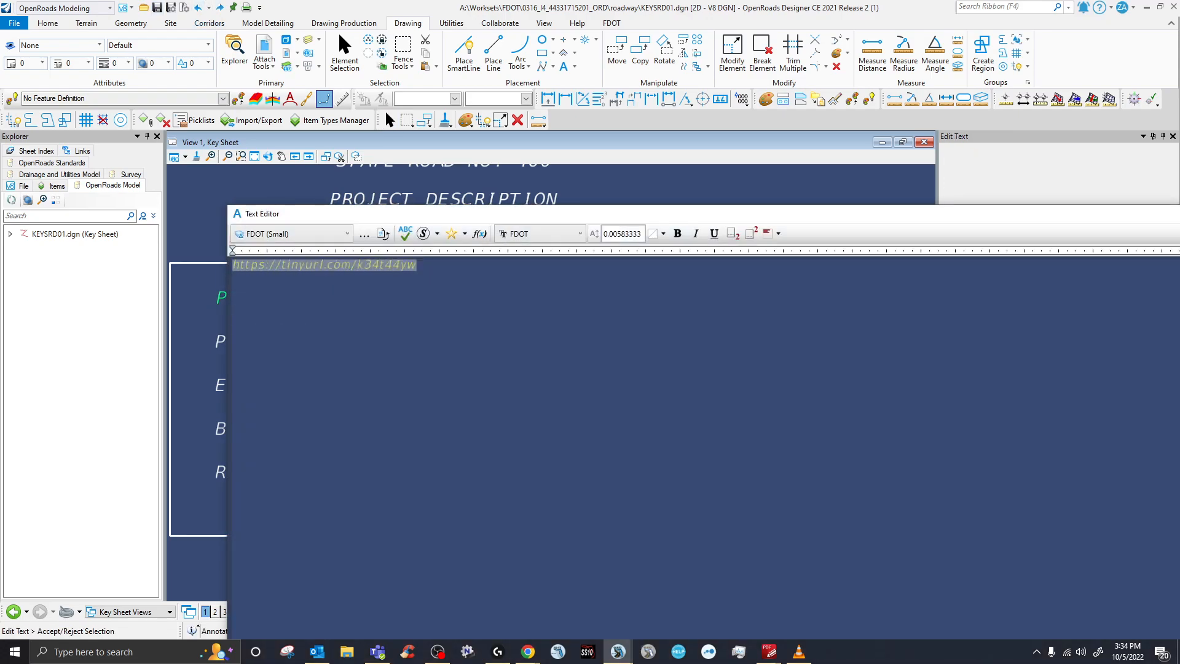
{"action": "right_click", "coordinate": [243, 266]}
{"action": "left_click", "coordinate": [274, 288]}
{"action": "left_click", "coordinate": [807, 188]}
{"action": "mouse_move", "coordinate": [528, 652]}
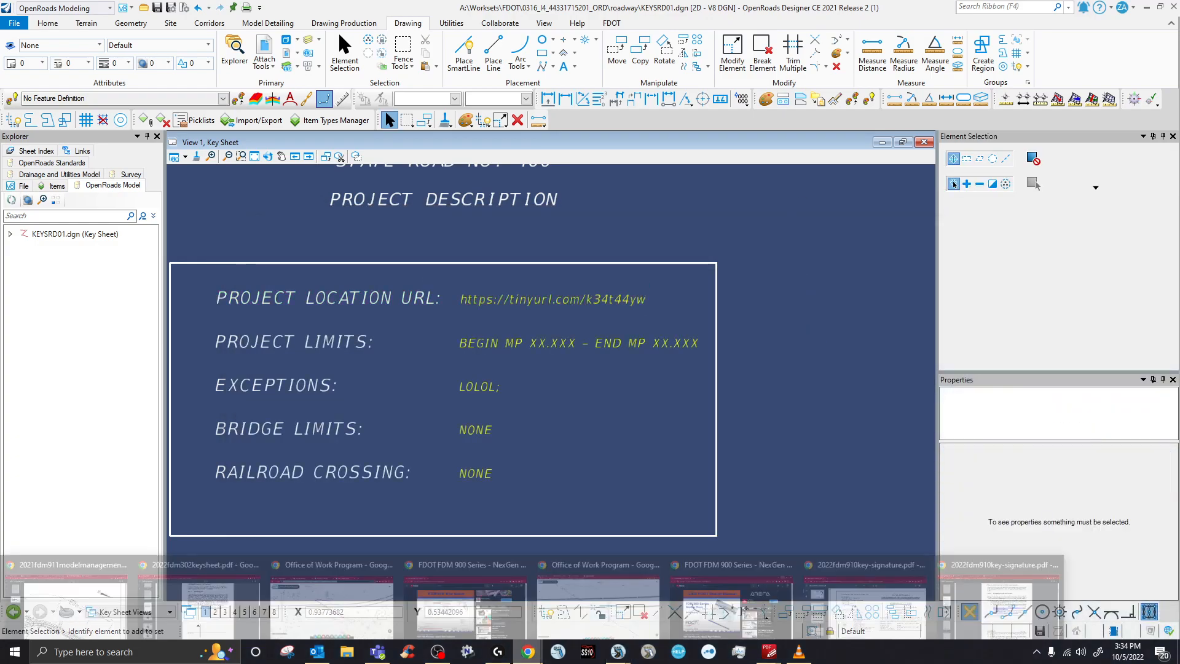
{"action": "left_click", "coordinate": [448, 600]}
{"action": "key", "text": "ctrl+l"}
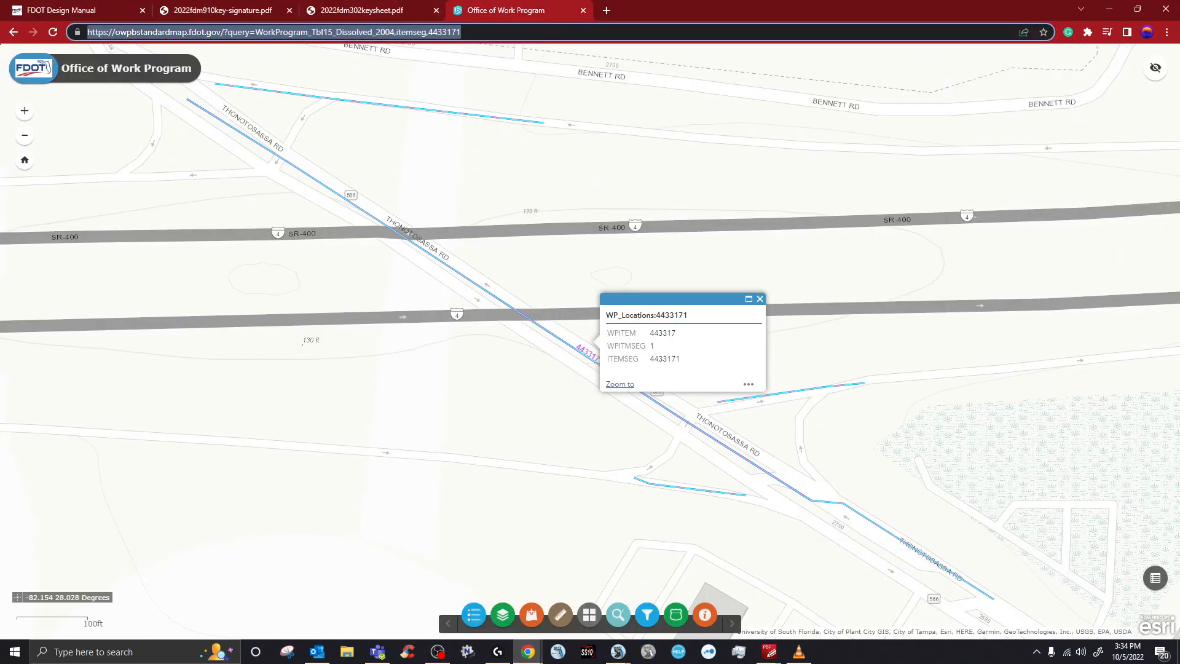
{"action": "right_click", "coordinate": [454, 32]}
{"action": "left_click", "coordinate": [483, 114]}
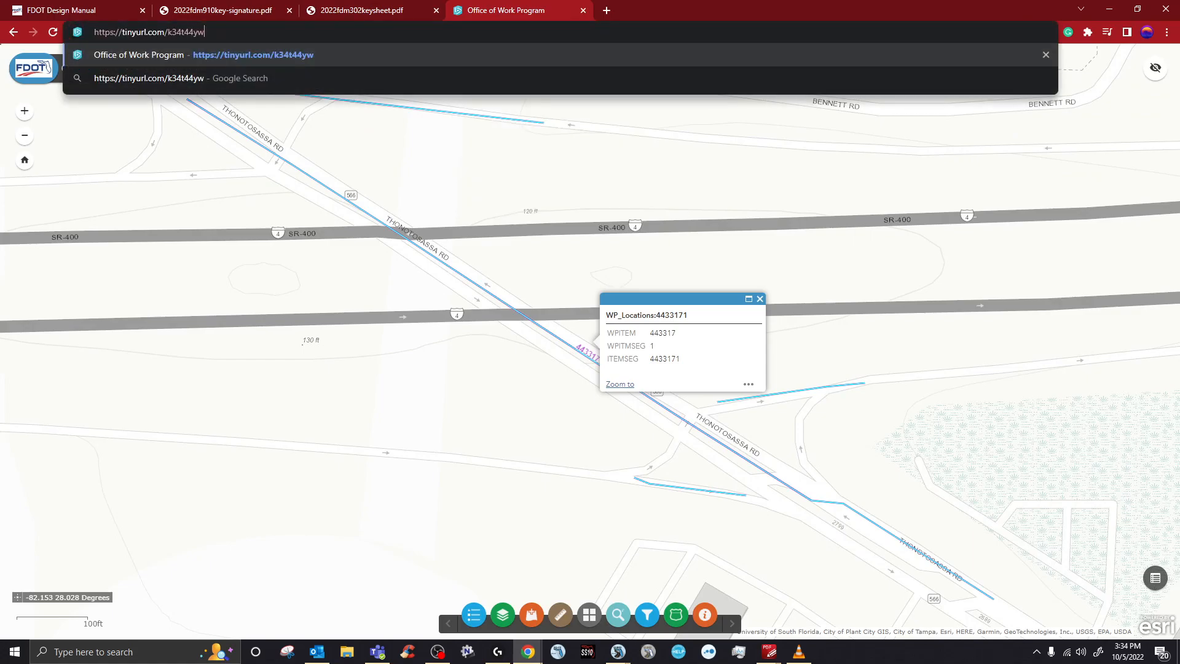
{"action": "key", "text": "Return"}
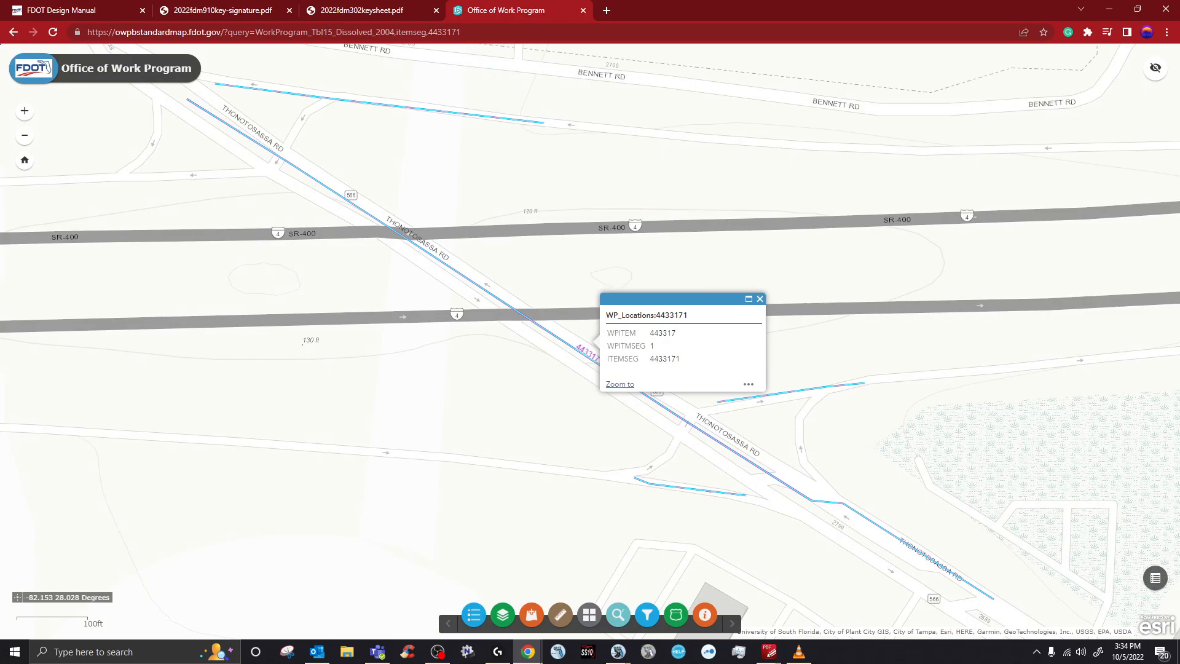
- Return to KEYSRD01.dgn in OpenRoads Designer and examine the whole key sheet, including the engineer of record and contract number blocks
{"action": "mouse_move", "coordinate": [618, 652]}
{"action": "left_click", "coordinate": [551, 594]}
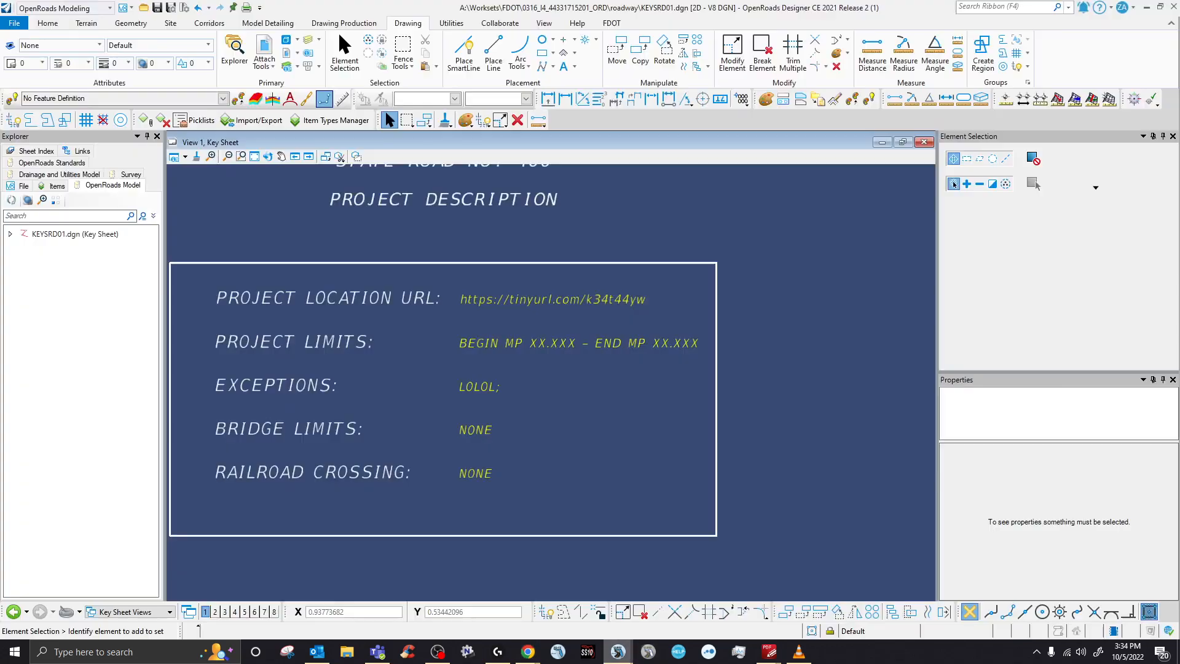
{"action": "scroll", "coordinate": [651, 456], "scroll_direction": "down", "scroll_amount": 5}
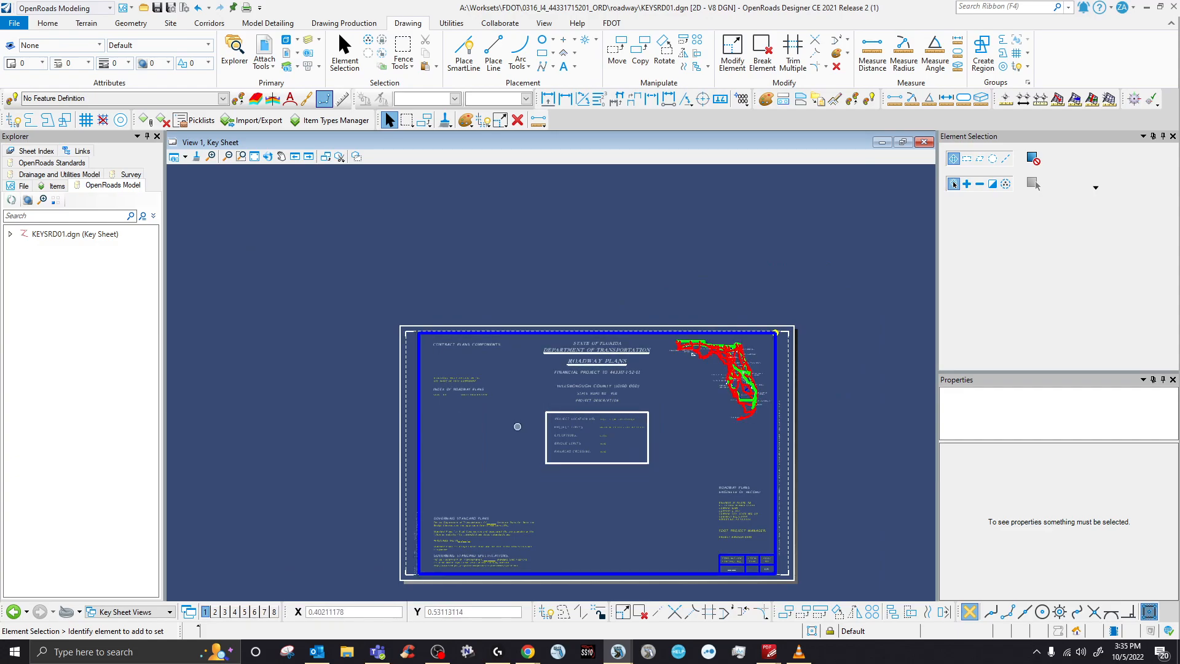
{"action": "scroll", "coordinate": [525, 430], "scroll_direction": "down", "scroll_amount": 2}
{"action": "scroll", "coordinate": [515, 458], "scroll_direction": "up", "scroll_amount": 4}
{"action": "scroll", "coordinate": [369, 486], "scroll_direction": "down", "scroll_amount": 2}
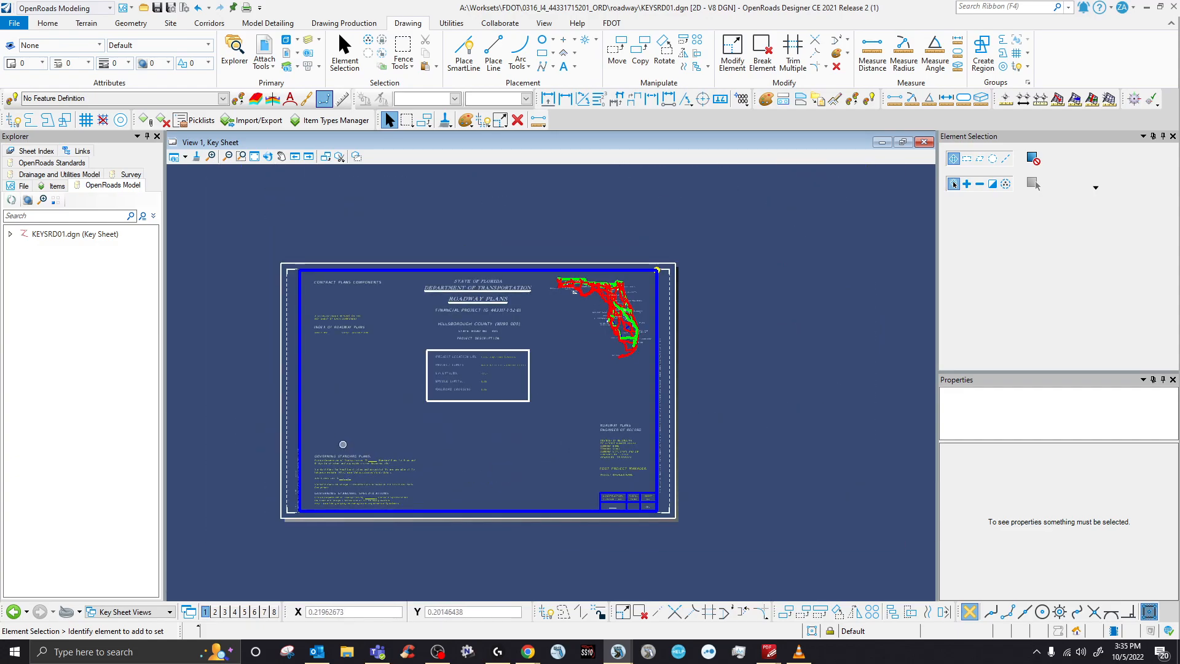
{"action": "scroll", "coordinate": [338, 432], "scroll_direction": "up", "scroll_amount": 1}
{"action": "scroll", "coordinate": [852, 496], "scroll_direction": "up", "scroll_amount": 3}
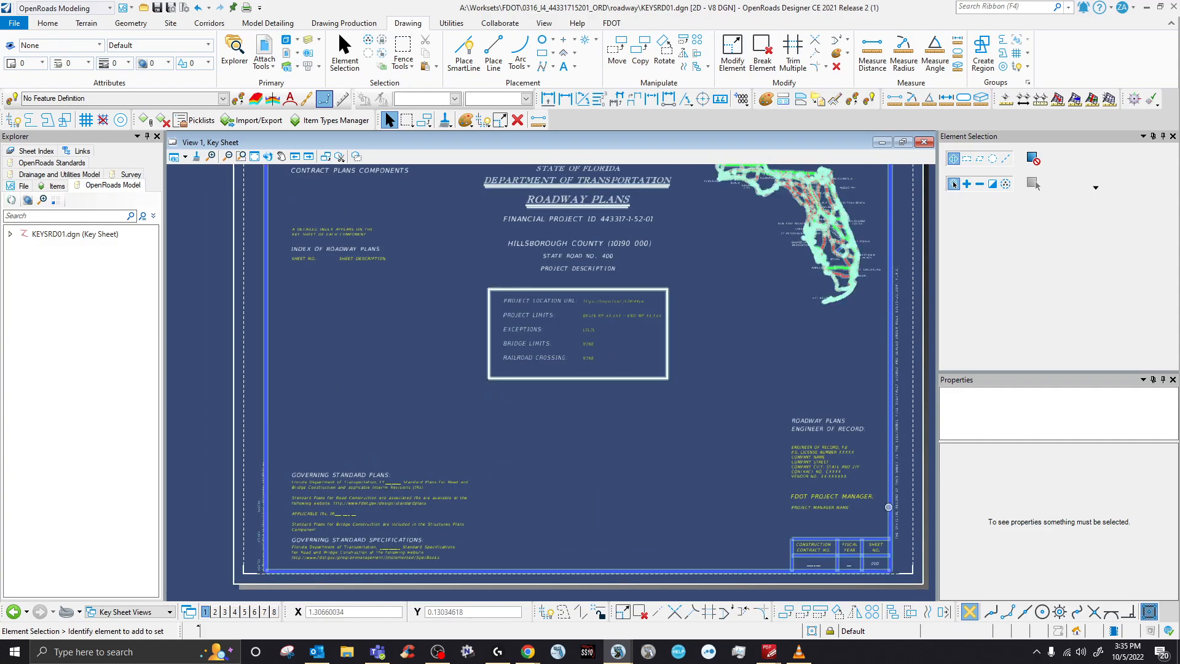
{"action": "scroll", "coordinate": [852, 496], "scroll_direction": "up", "scroll_amount": 2}
{"action": "scroll", "coordinate": [703, 408], "scroll_direction": "down", "scroll_amount": 9}
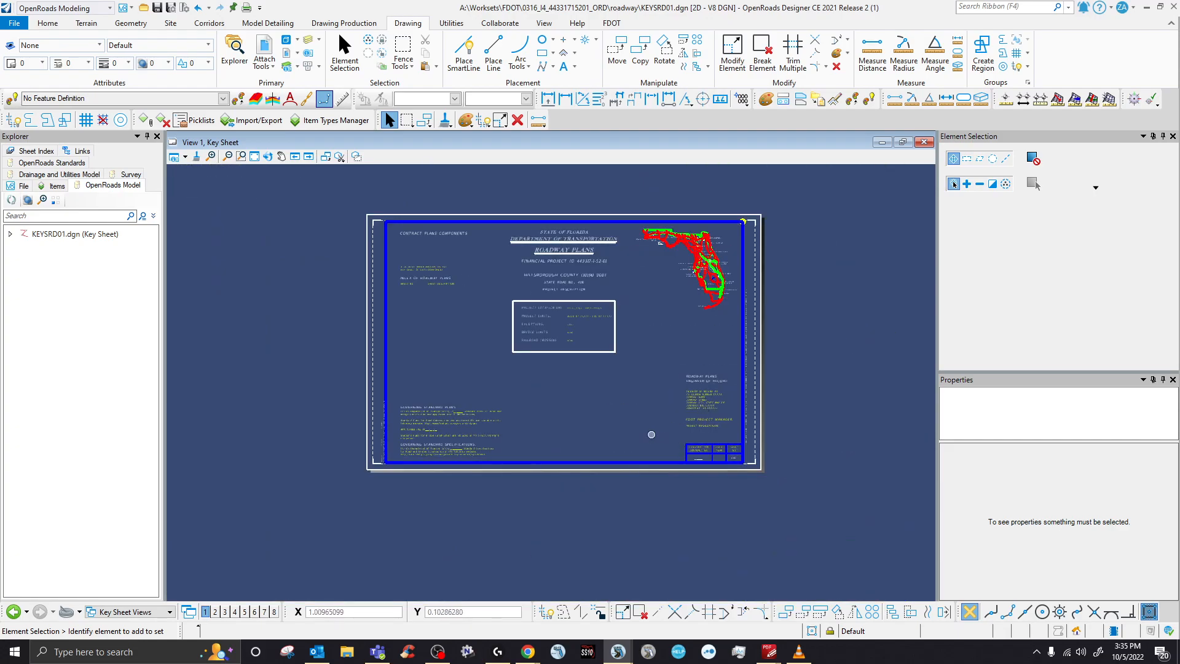
{"action": "scroll", "coordinate": [708, 442], "scroll_direction": "up", "scroll_amount": 5}
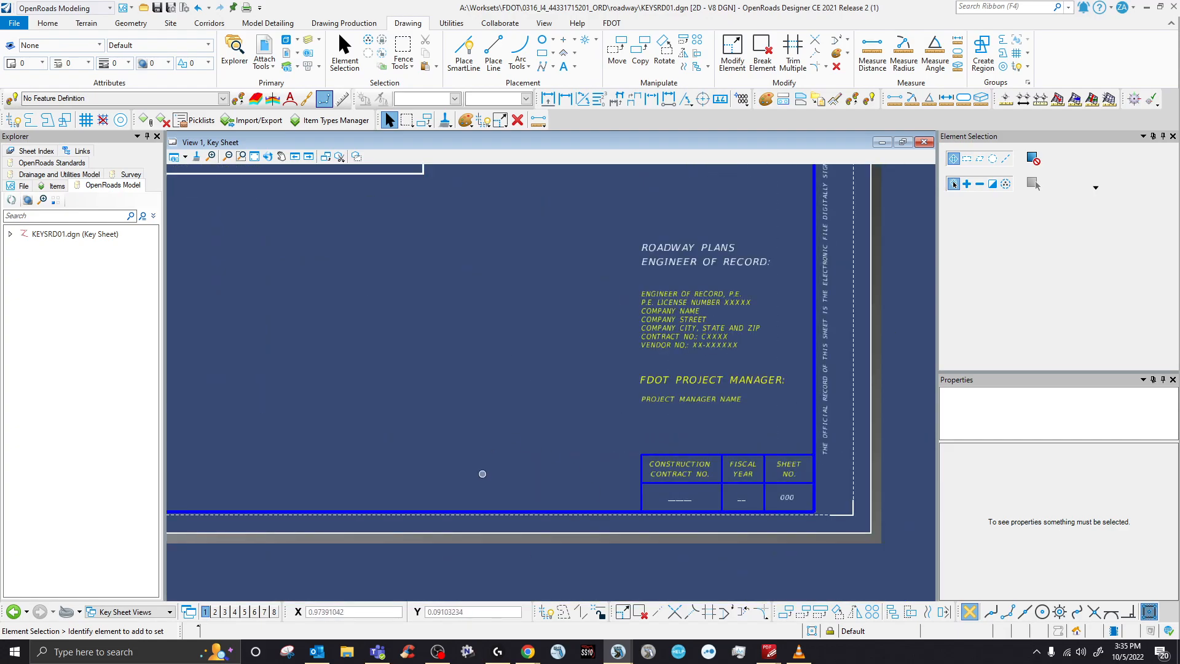
- Switch to the Chrome window with the FDOT FDM 900 Series video on YouTube and activate its search
{"action": "scroll", "coordinate": [707, 436], "scroll_direction": "down", "scroll_amount": 5}
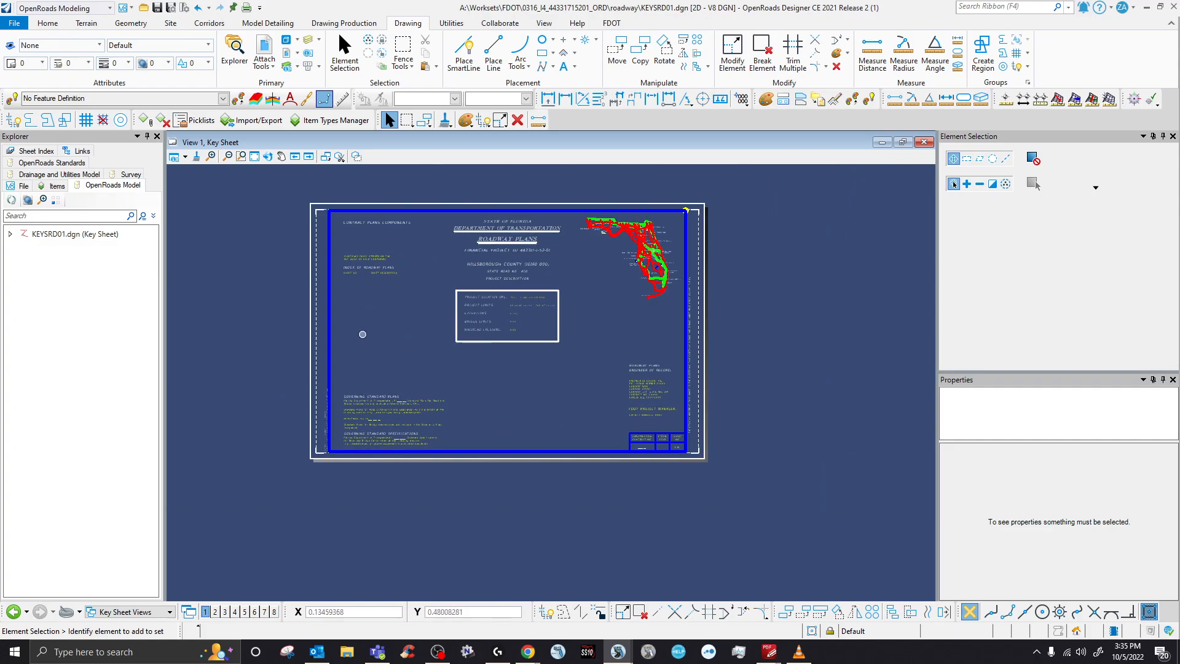
{"action": "scroll", "coordinate": [363, 294], "scroll_direction": "up", "scroll_amount": 3}
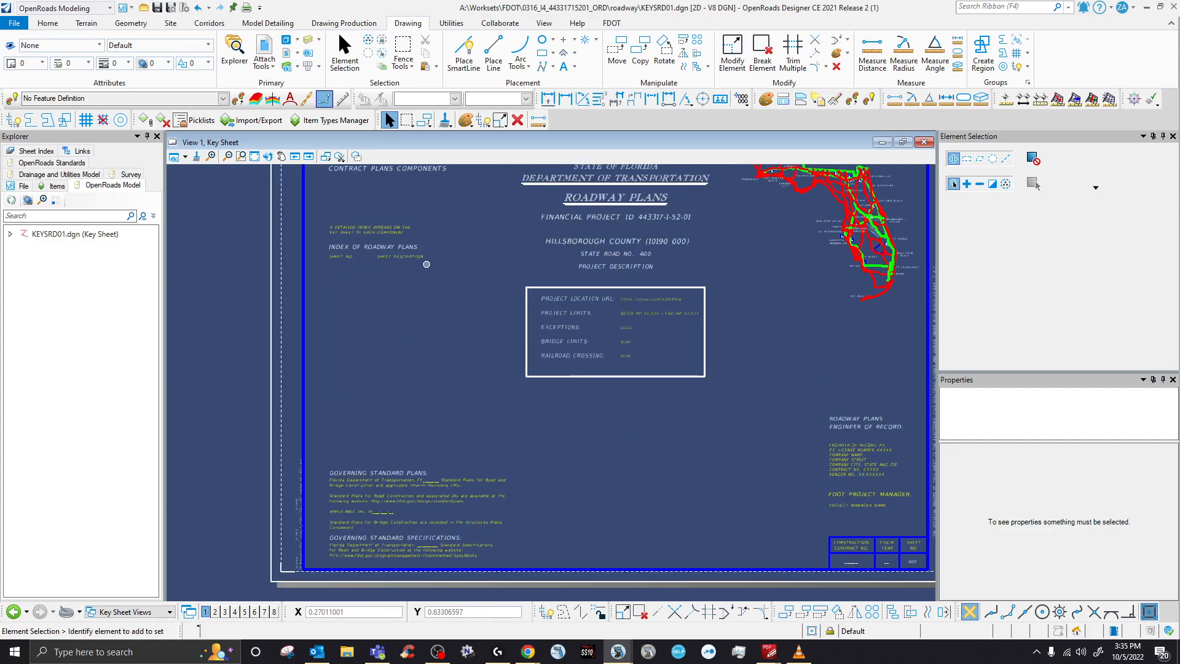
{"action": "mouse_move", "coordinate": [527, 651]}
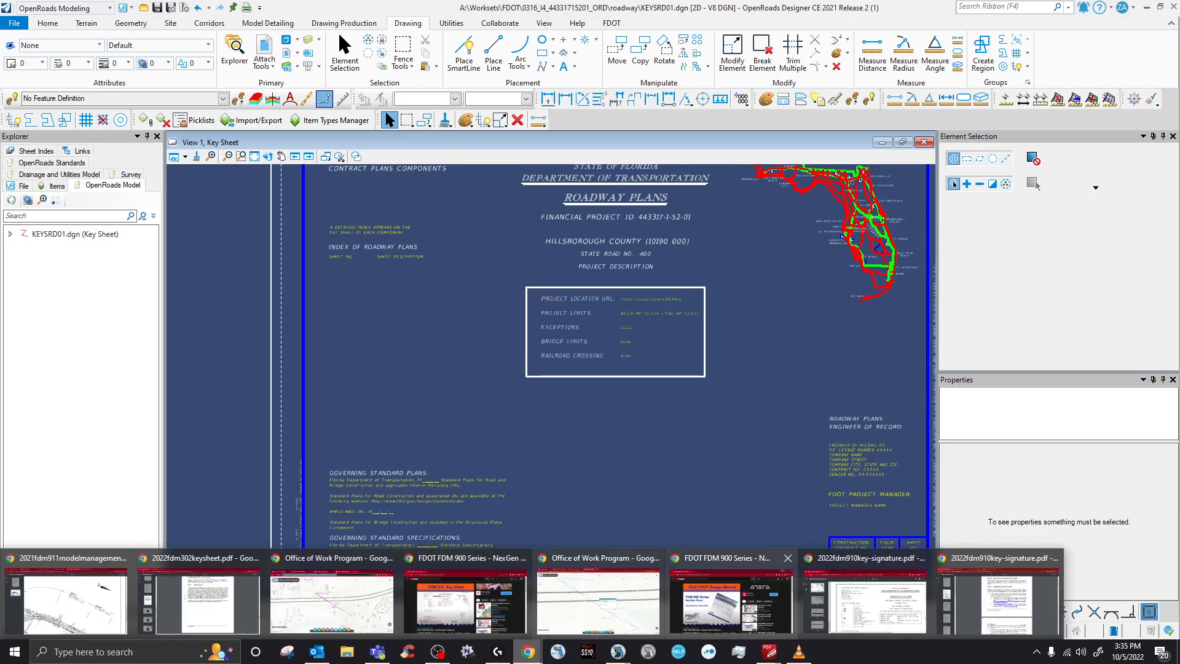
{"action": "mouse_move", "coordinate": [465, 599]}
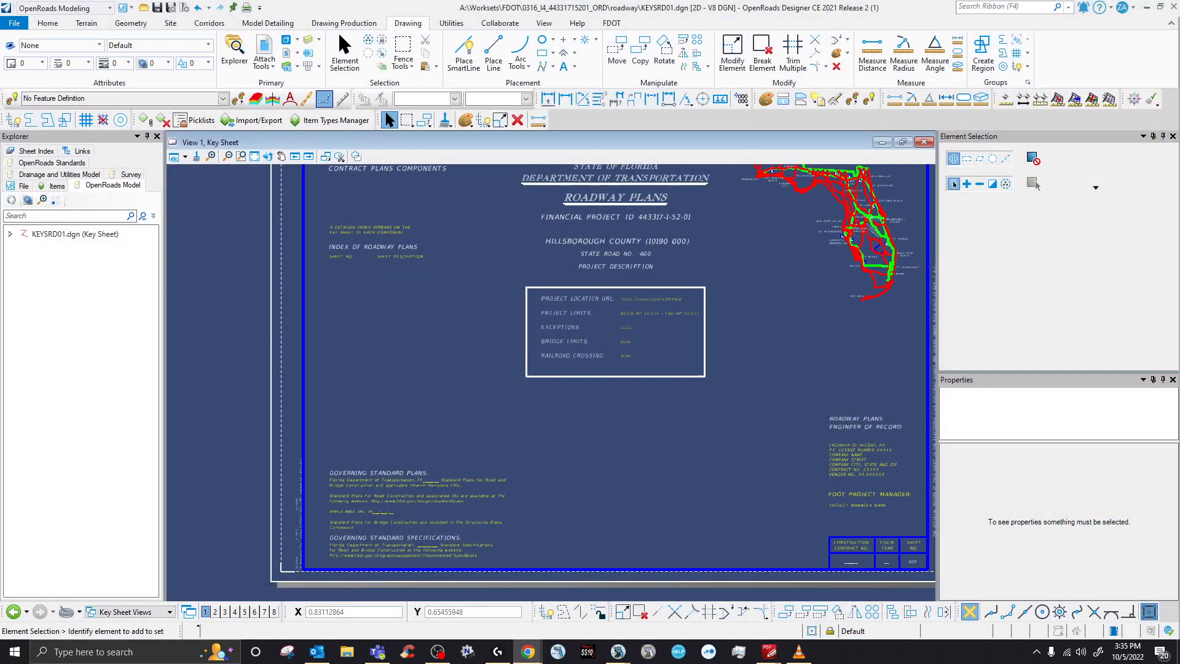
{"action": "left_click_drag", "start_coordinate": [1173, 136], "coordinate": [391, 14]}
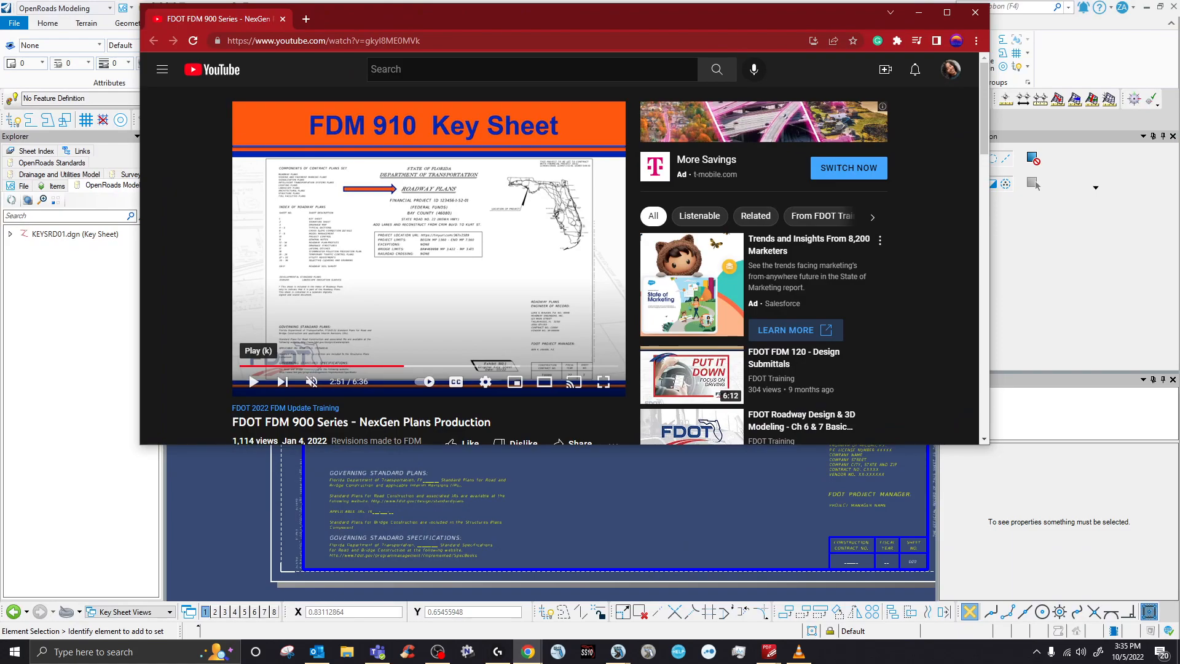
{"action": "key", "text": "slash"}
{"action": "type", "text": "FDOT"}
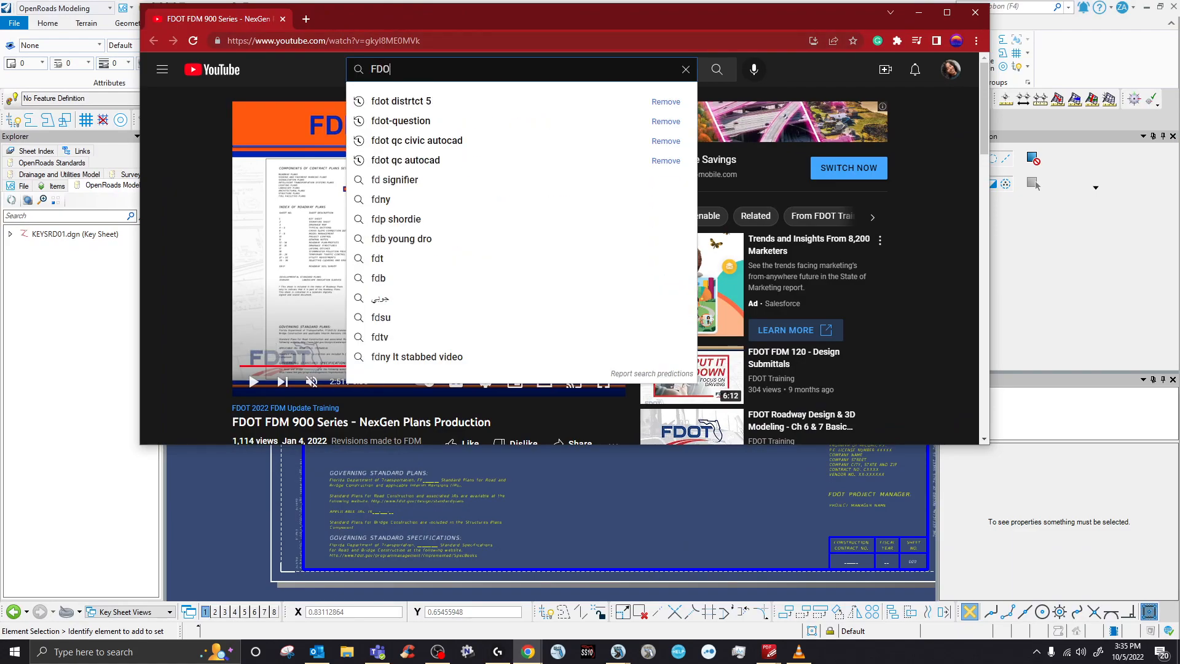
{"action": "key", "text": "BackSpace"}
{"action": "key", "text": "BackSpace"}
{"action": "key", "text": "BackSpace"}
{"action": "key", "text": "BackSpace"}
- Search YouTube for "keysheet fdot" using the suggested query
{"action": "type", "text": "KE"}
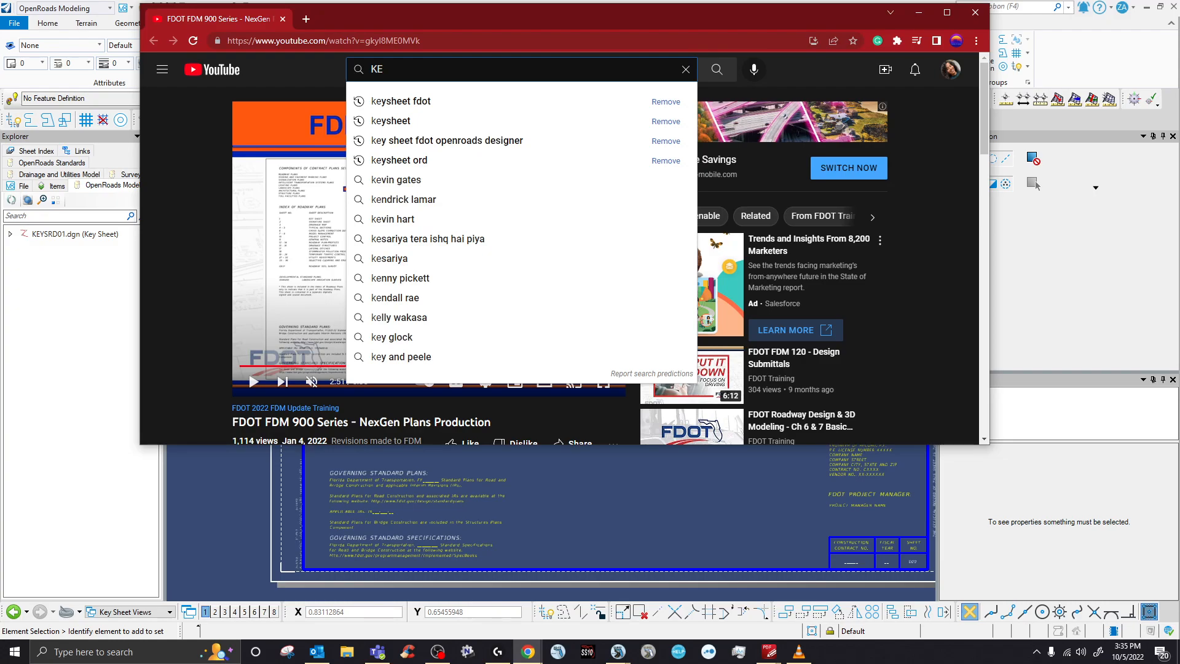
{"action": "key", "text": "Down"}
{"action": "key", "text": "Return"}
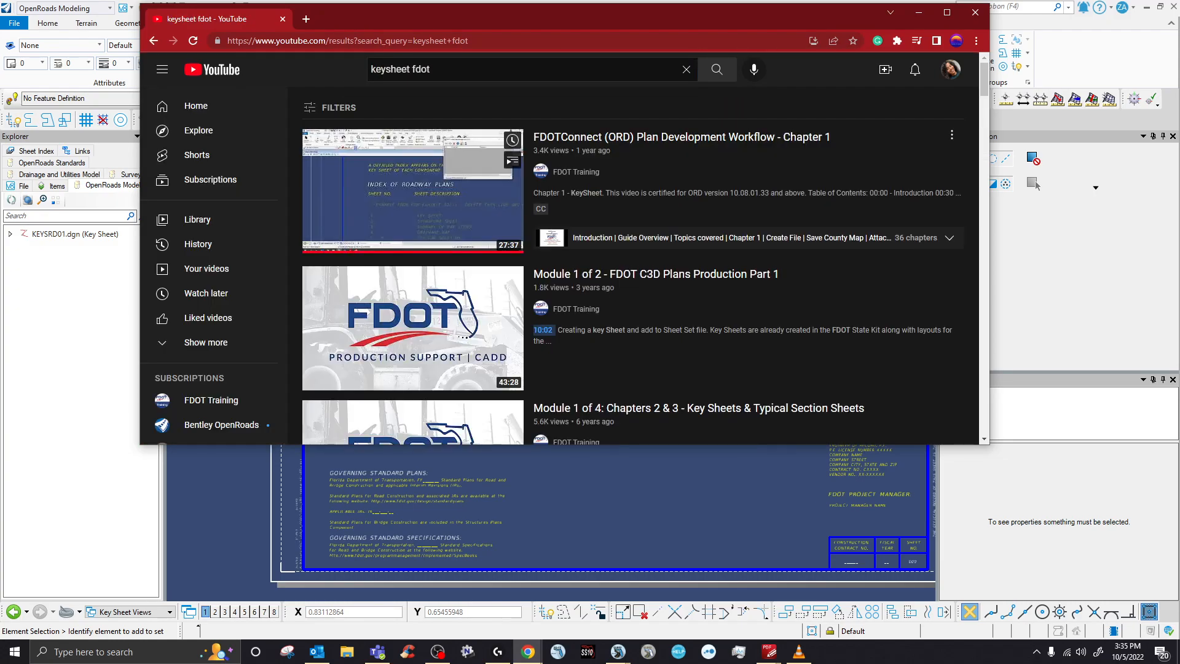
- Open the FDOT ORD Key Sheets video by IdeA Design from the results and view its description
{"action": "scroll", "coordinate": [633, 265], "scroll_direction": "down", "scroll_amount": 5}
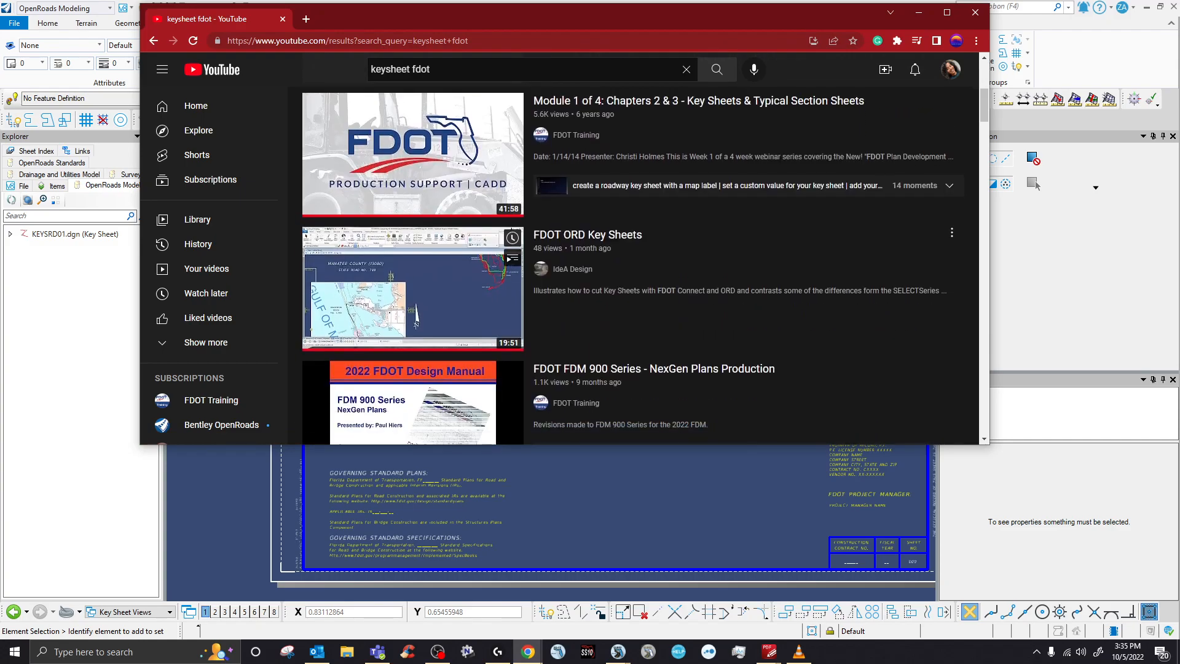
{"action": "scroll", "coordinate": [411, 335], "scroll_direction": "up", "scroll_amount": 1}
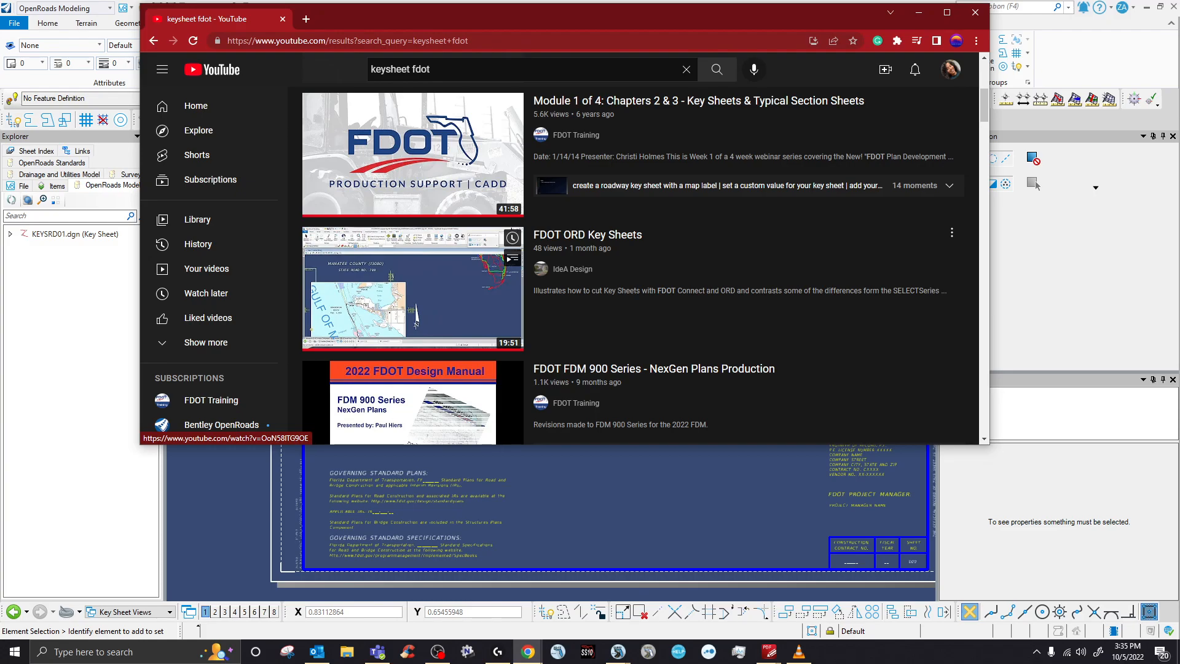
{"action": "left_click", "coordinate": [416, 316]}
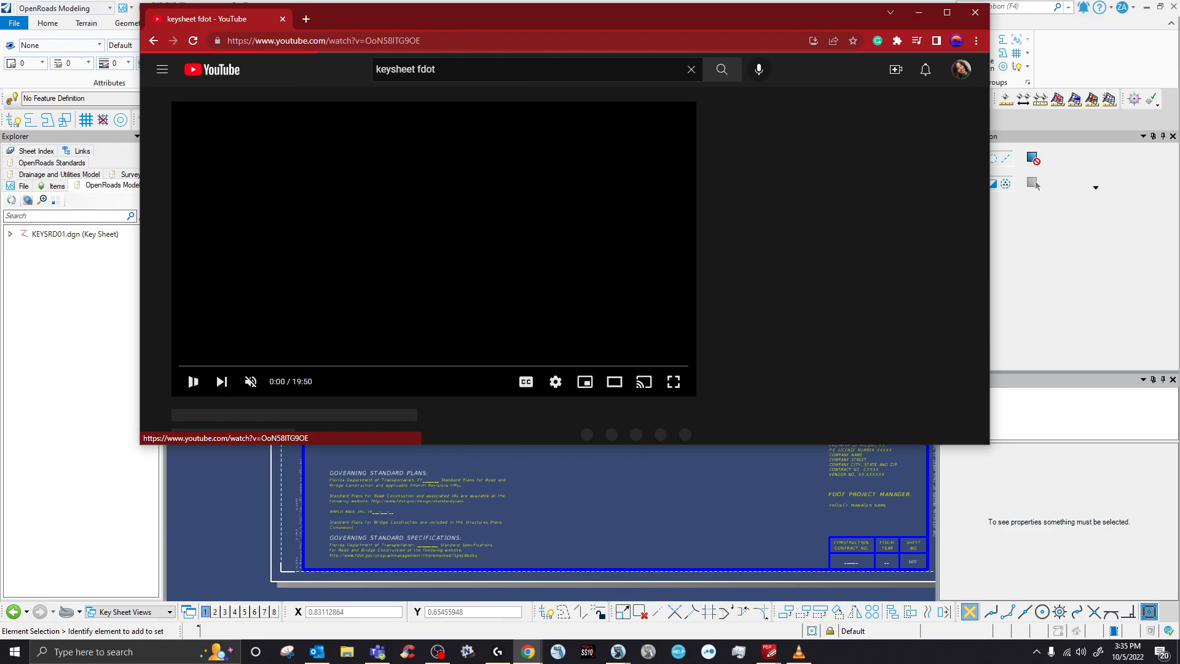
{"action": "scroll", "coordinate": [418, 307], "scroll_direction": "down", "scroll_amount": 2}
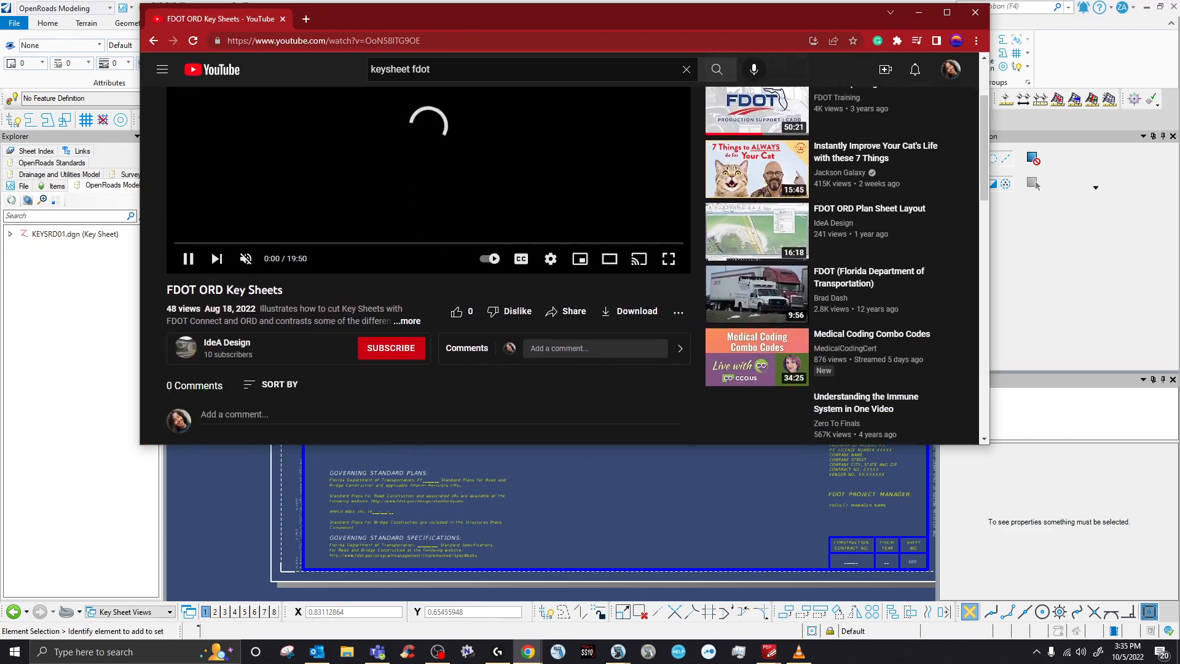
{"action": "scroll", "coordinate": [418, 307], "scroll_direction": "up", "scroll_amount": 1}
{"action": "scroll", "coordinate": [418, 307], "scroll_direction": "up", "scroll_amount": 1}
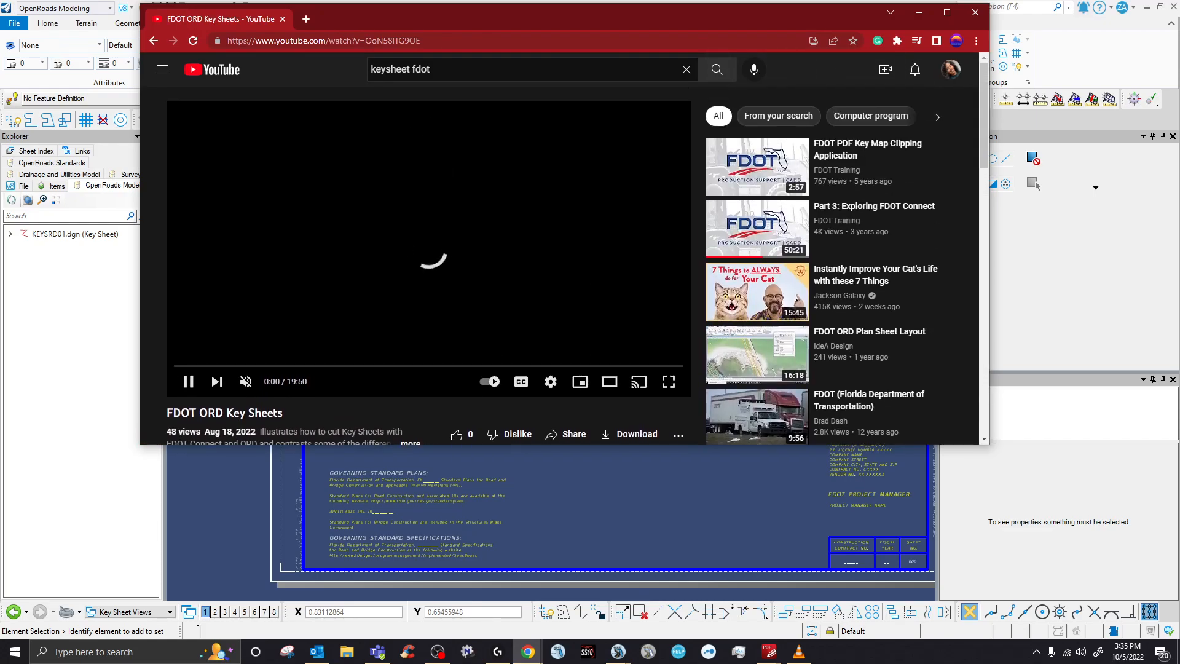
{"action": "scroll", "coordinate": [418, 307], "scroll_direction": "down", "scroll_amount": 2}
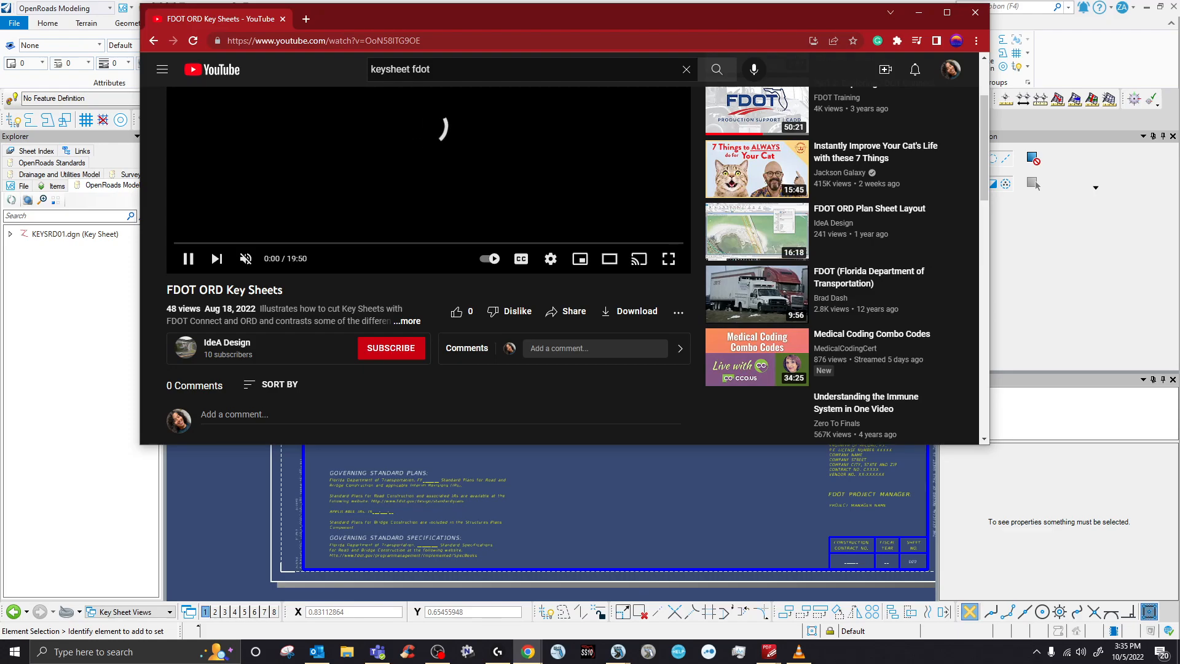
{"action": "scroll", "coordinate": [418, 308], "scroll_direction": "up", "scroll_amount": 2}
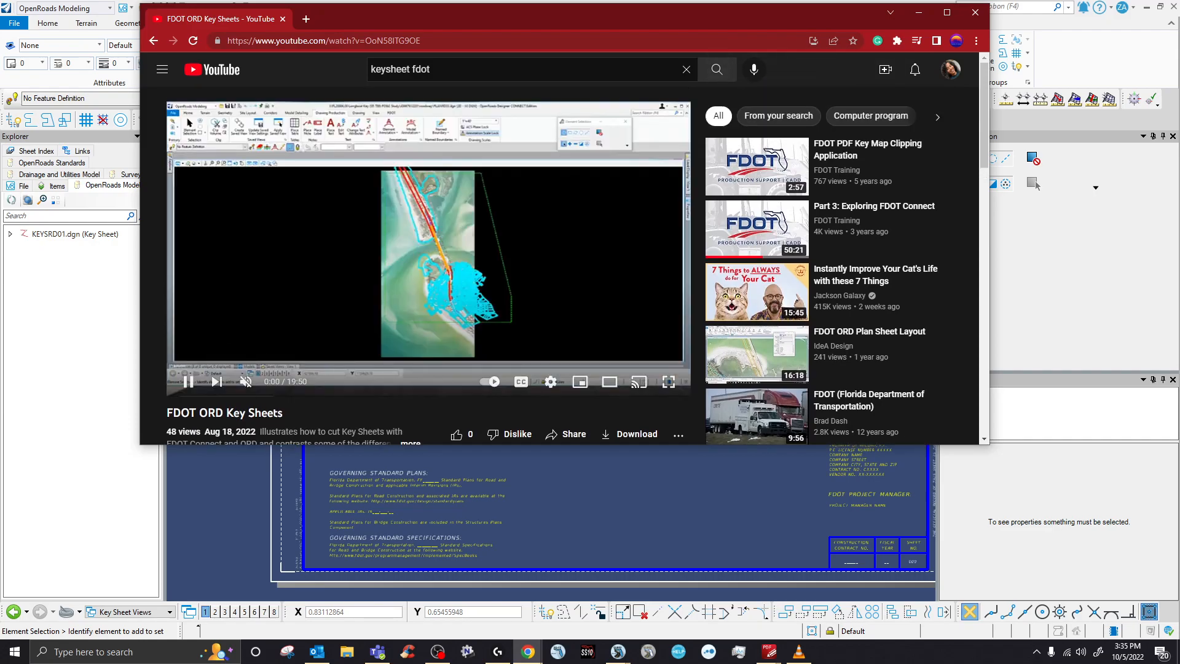
- Skim the FDOT ORD Key Sheets video by skipping ahead to 9:31, 13:11 and a further point
{"action": "left_click", "coordinate": [291, 366]}
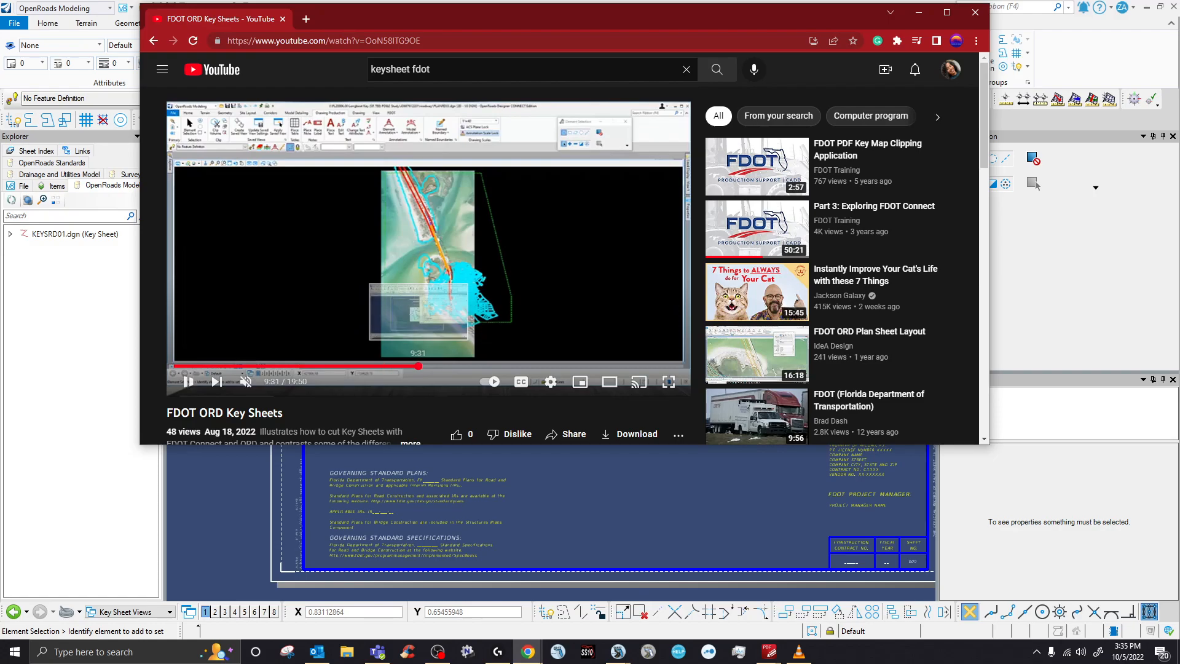
{"action": "left_click", "coordinate": [478, 365]}
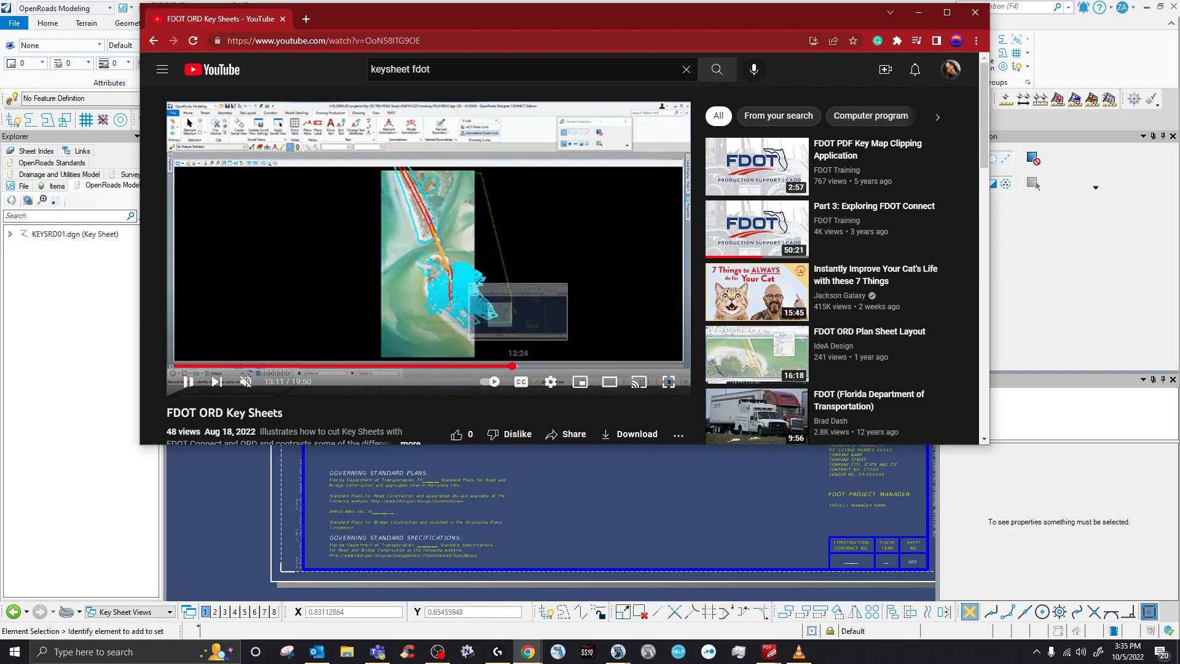
{"action": "left_click", "coordinate": [537, 366]}
- Return to KEYSRD01.dgn in OpenRoads Designer and examine the project information box and the overall key sheet
{"action": "left_click", "coordinate": [919, 12]}
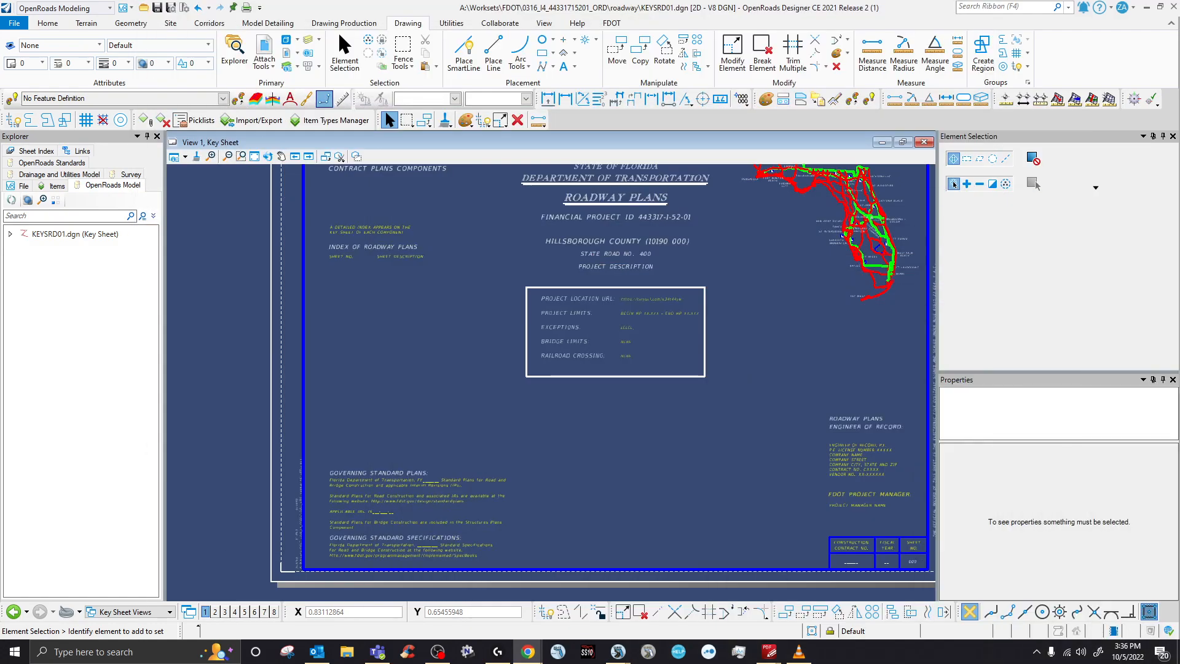
{"action": "scroll", "coordinate": [646, 326], "scroll_direction": "up", "scroll_amount": 5}
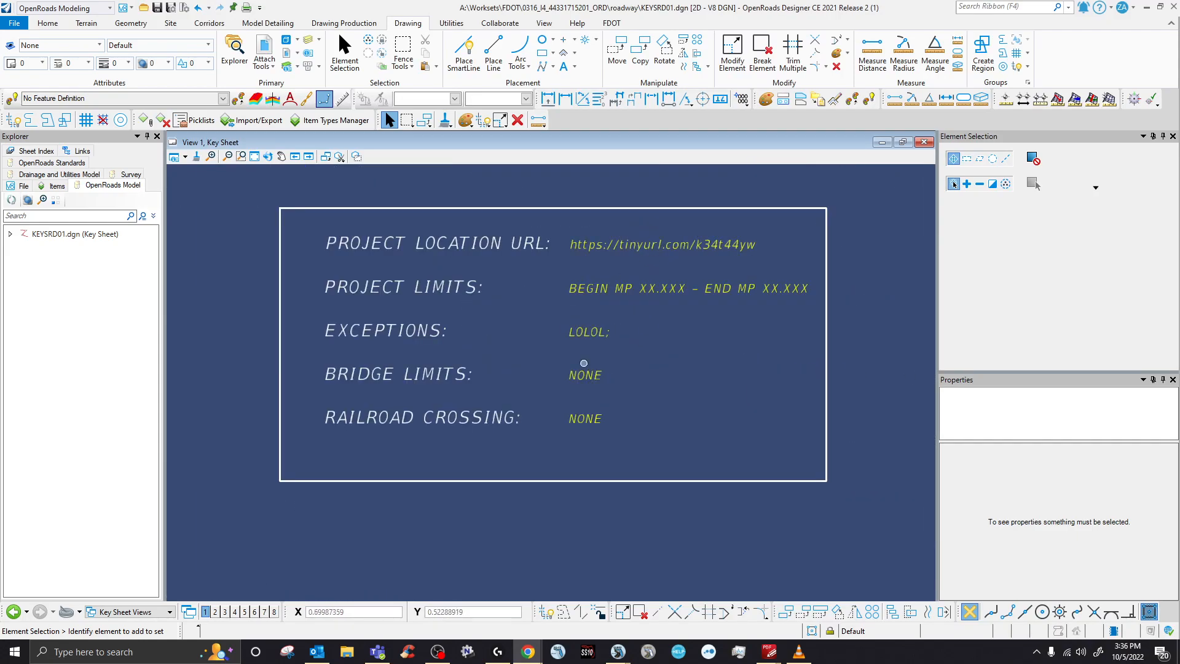
{"action": "scroll", "coordinate": [570, 406], "scroll_direction": "down", "scroll_amount": 3}
{"action": "scroll", "coordinate": [527, 455], "scroll_direction": "down", "scroll_amount": 4}
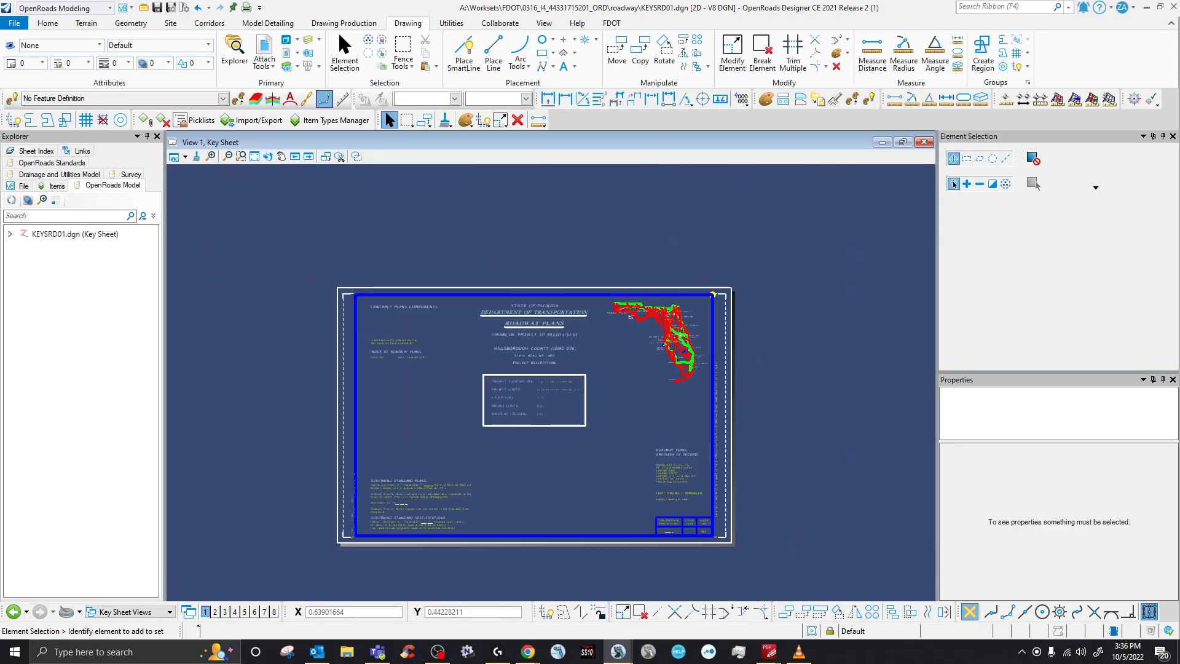
{"action": "scroll", "coordinate": [522, 473], "scroll_direction": "up", "scroll_amount": 3}
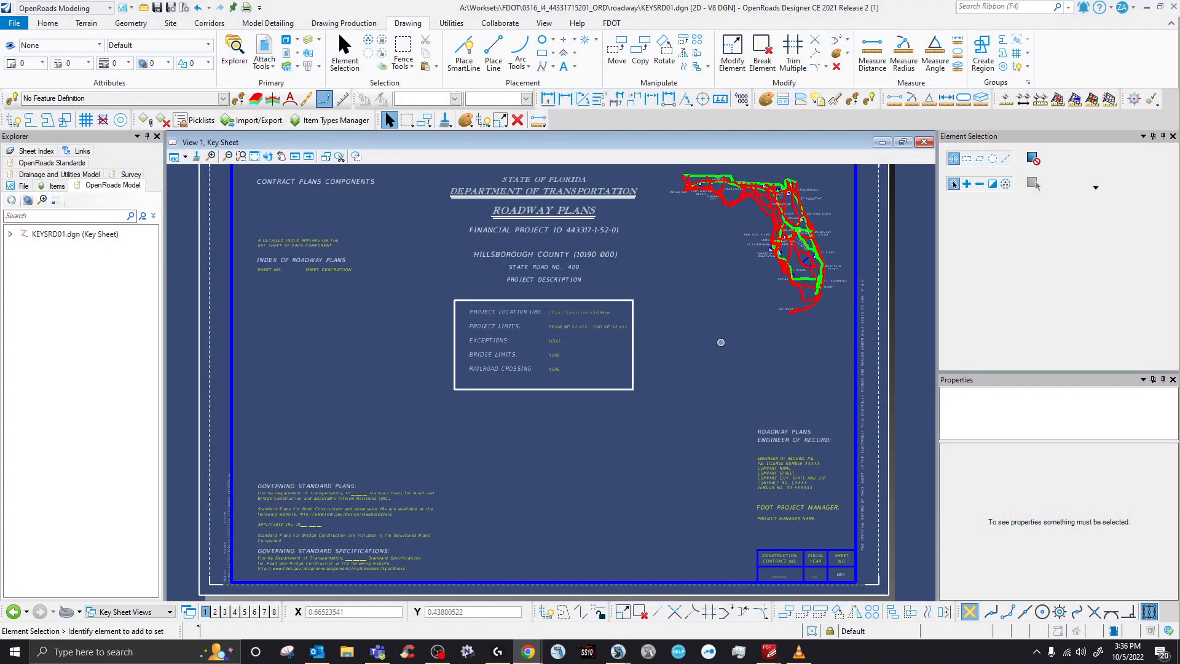
- Switch to 2022fdm302keysheet.pdf in Chrome and highlight section number 302.8, Governing Standard Plans and Standard Specifications
{"action": "left_click_drag", "start_coordinate": [614, 663], "coordinate": [482, 98]}
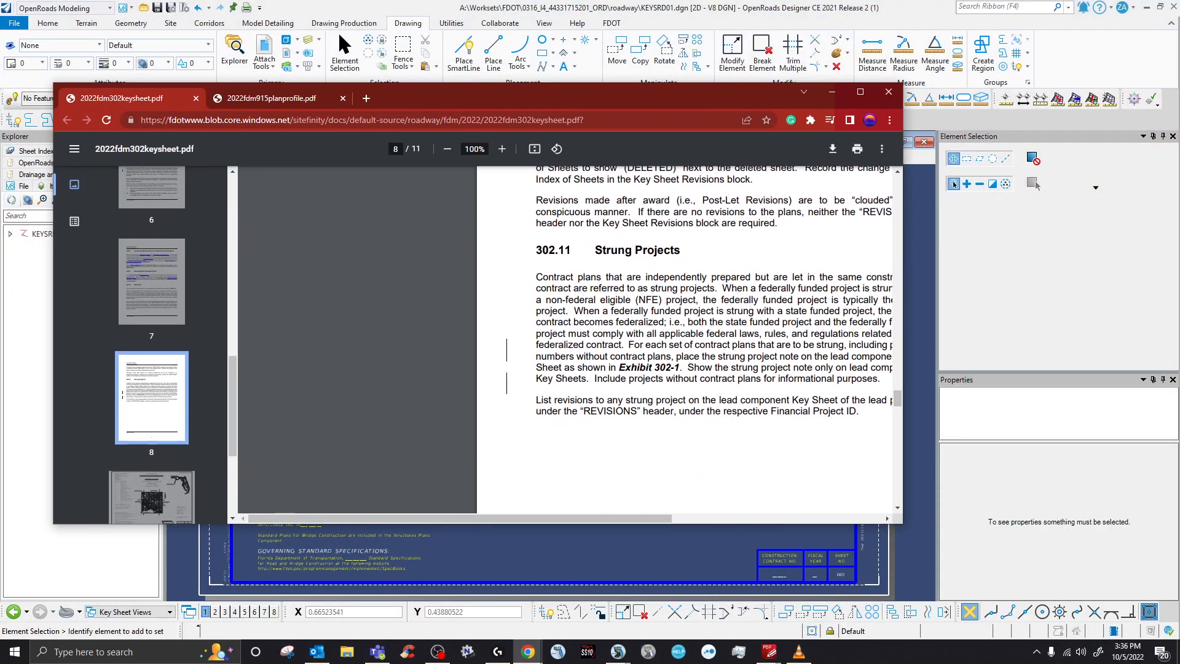
{"action": "scroll", "coordinate": [685, 338], "scroll_direction": "up", "scroll_amount": 15}
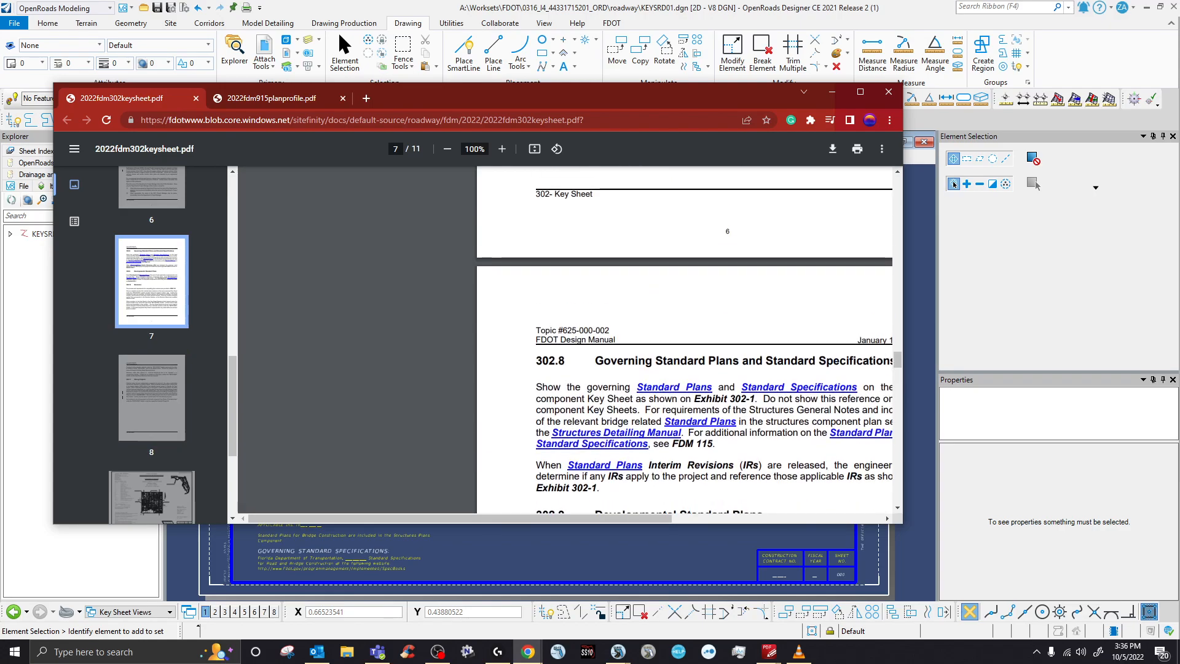
{"action": "left_click_drag", "start_coordinate": [536, 361], "coordinate": [568, 361]}
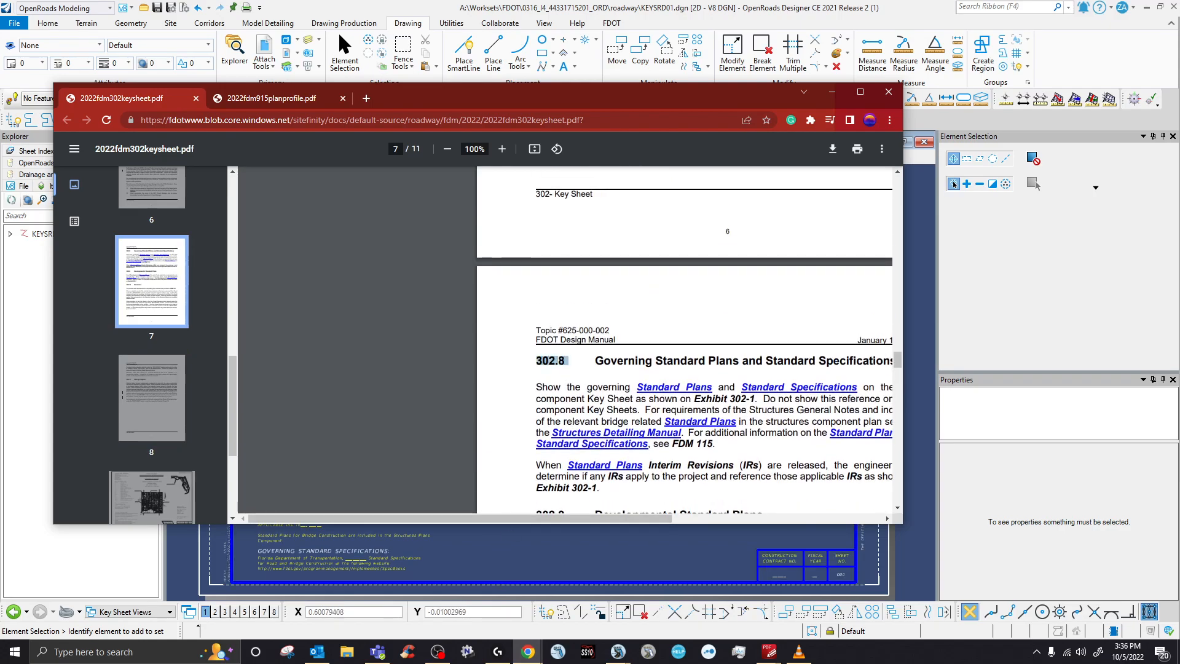
- Open 2022fdm915planprofile.pdf in a maximized window and read the Roadway Plan and Required Labeling and Information sections, 915.2 and 915.2.1
{"action": "key", "text": "ctrl+Tab"}
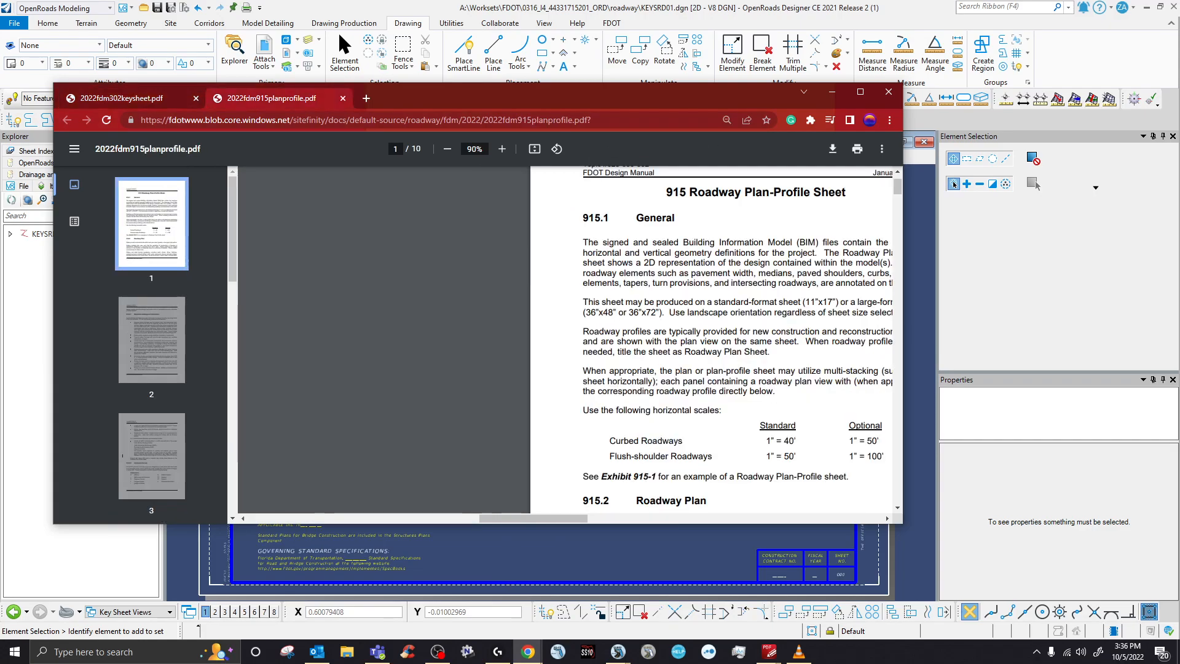
{"action": "left_click", "coordinate": [861, 91]}
{"action": "scroll", "coordinate": [702, 354], "scroll_direction": "down", "scroll_amount": 4}
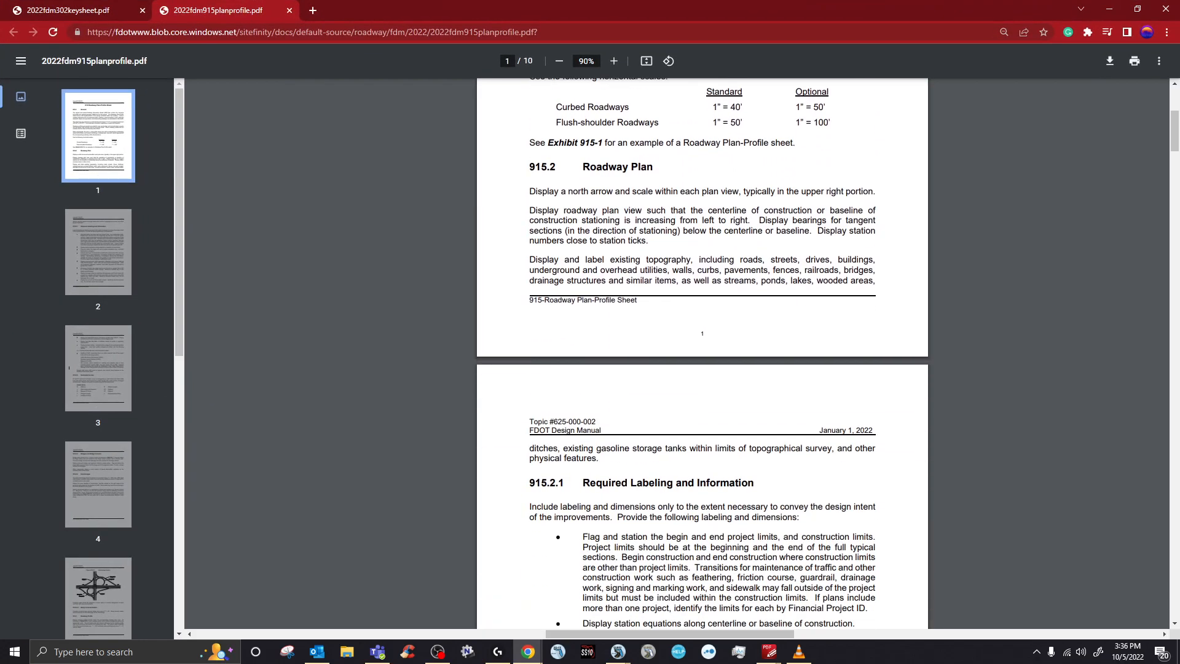
{"action": "left_click_drag", "start_coordinate": [560, 192], "coordinate": [657, 270]}
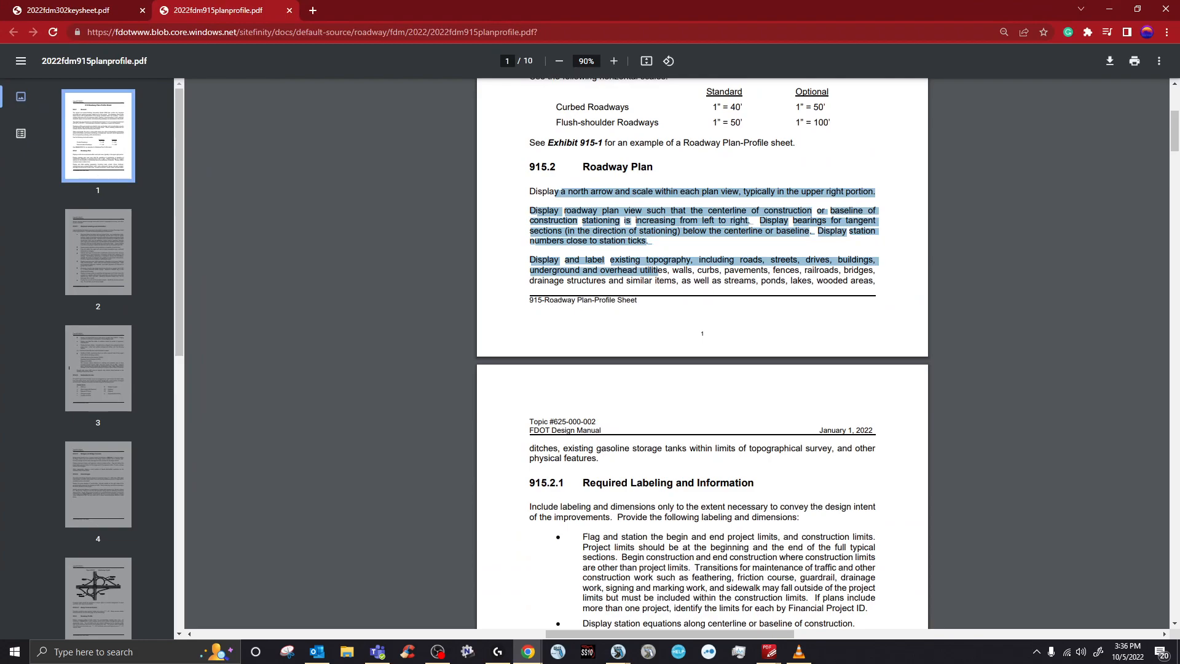
{"action": "scroll", "coordinate": [702, 354], "scroll_direction": "down", "scroll_amount": 5}
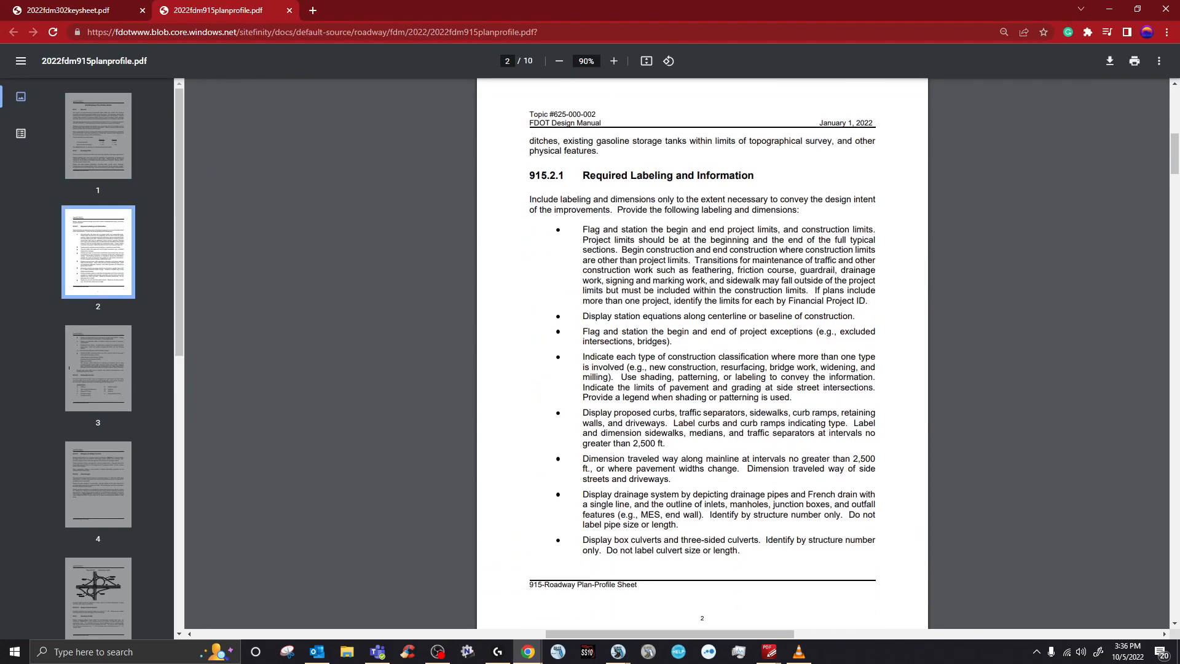
{"action": "left_click_drag", "start_coordinate": [587, 200], "coordinate": [760, 541]}
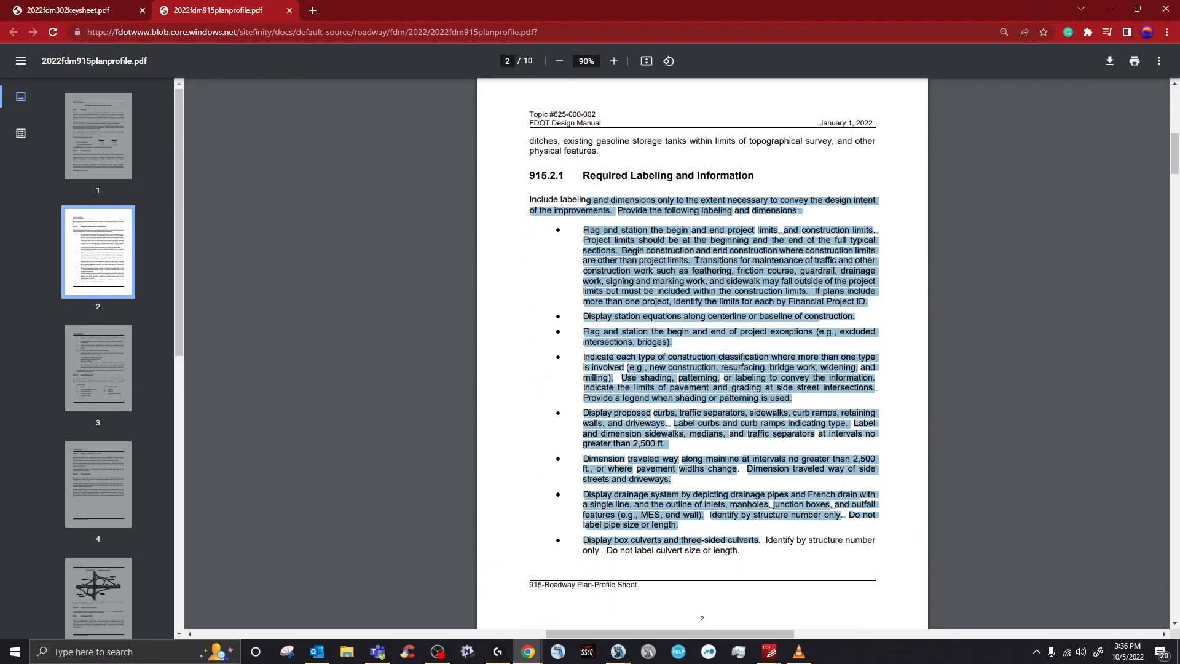
{"action": "left_click", "coordinate": [711, 516]}
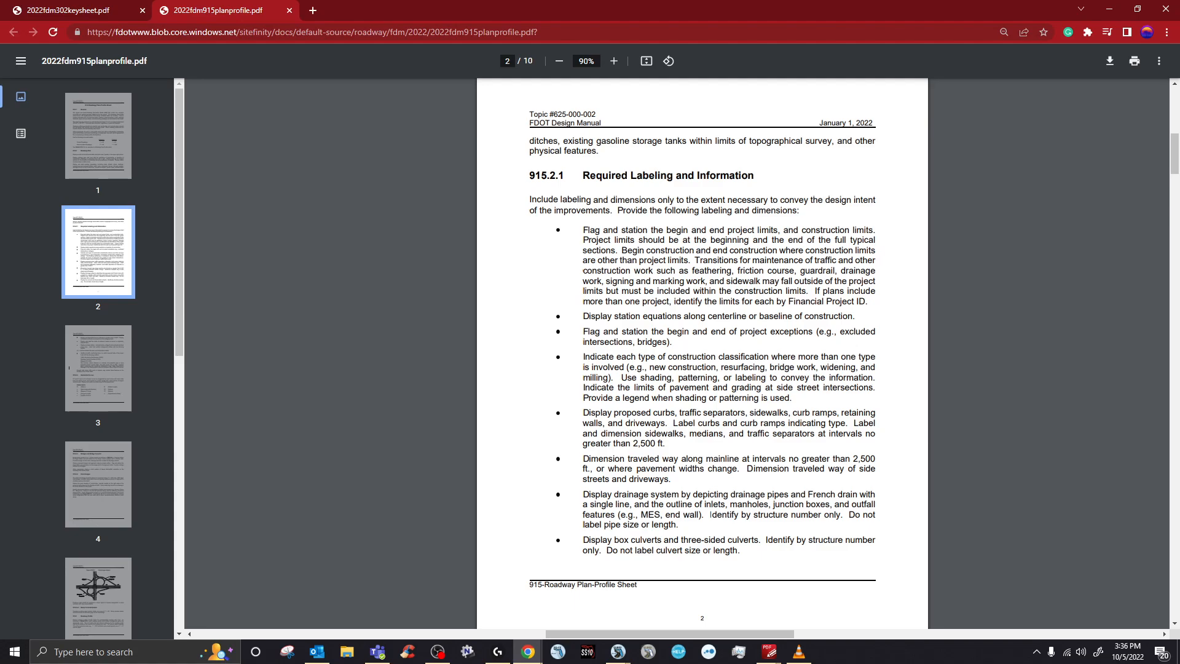
- Examine the example roadway plan-profile sheet on page 10 of 2022fdm915planprofile.pdf
{"action": "scroll", "coordinate": [711, 515], "scroll_direction": "down", "scroll_amount": 20}
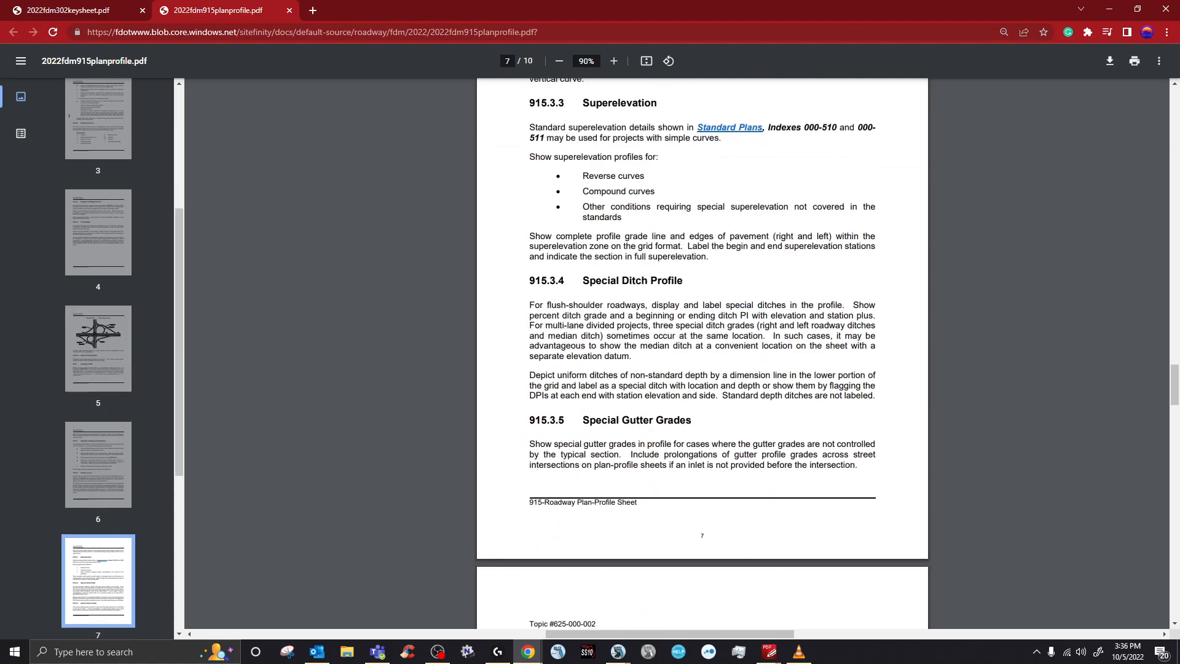
{"action": "scroll", "coordinate": [711, 515], "scroll_direction": "down", "scroll_amount": 20}
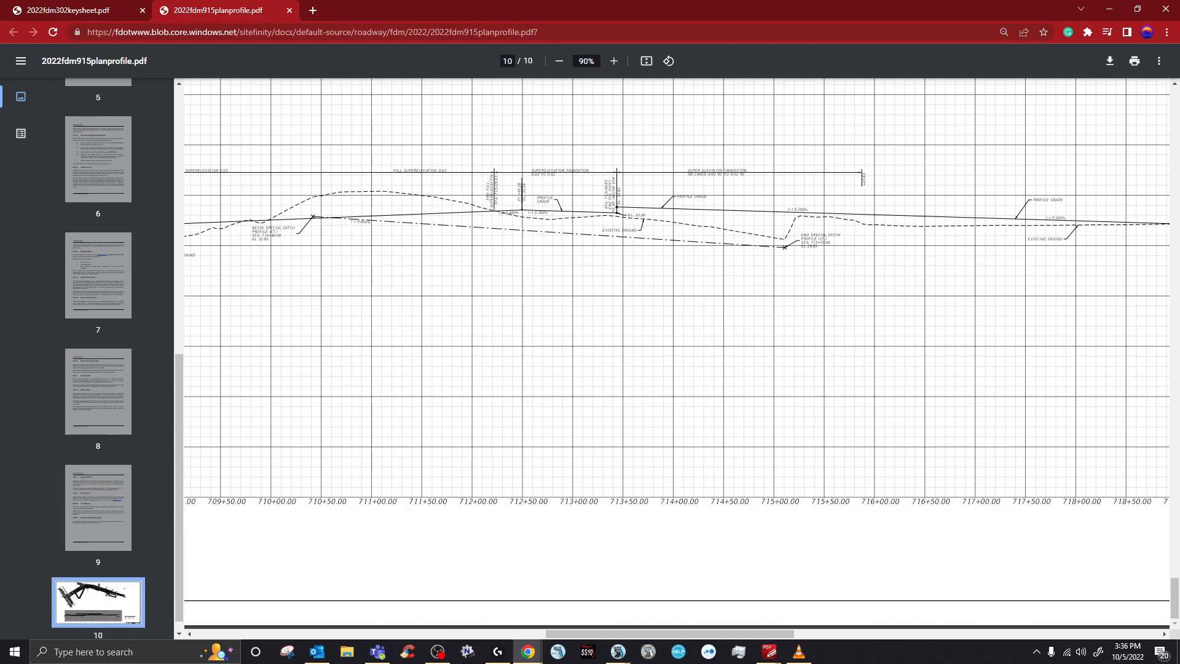
{"action": "scroll", "coordinate": [677, 353], "scroll_direction": "up", "scroll_amount": 15}
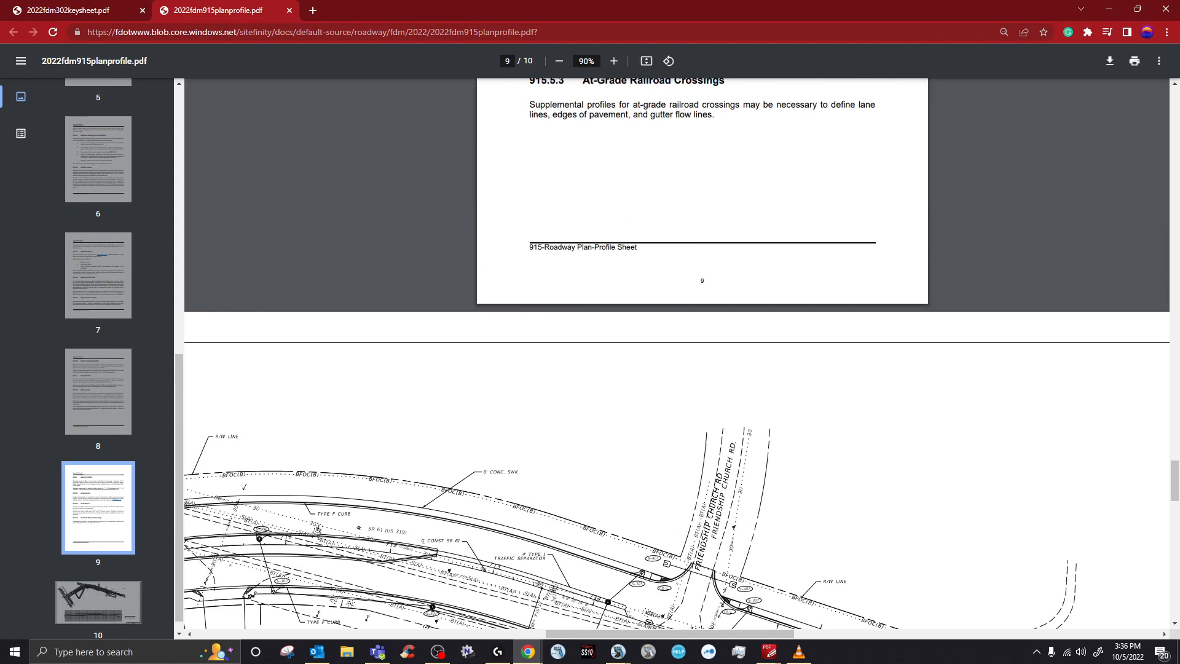
{"action": "scroll", "coordinate": [678, 353], "scroll_direction": "down", "scroll_amount": 8}
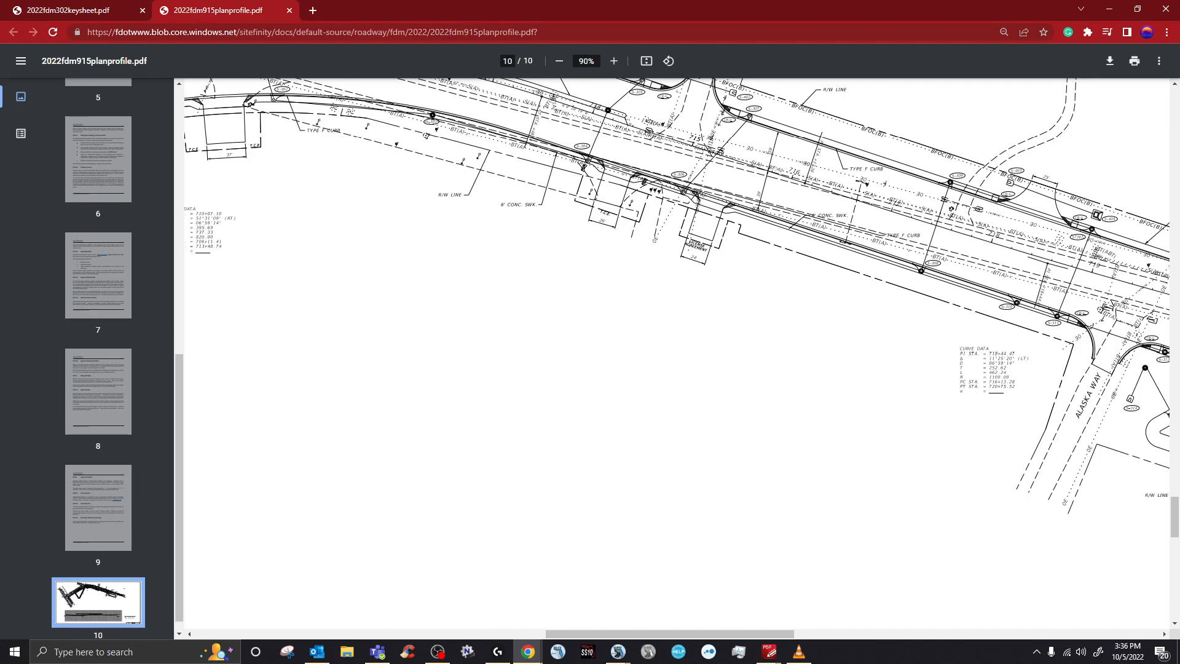
{"action": "scroll", "coordinate": [677, 354], "scroll_direction": "up", "scroll_amount": 5}
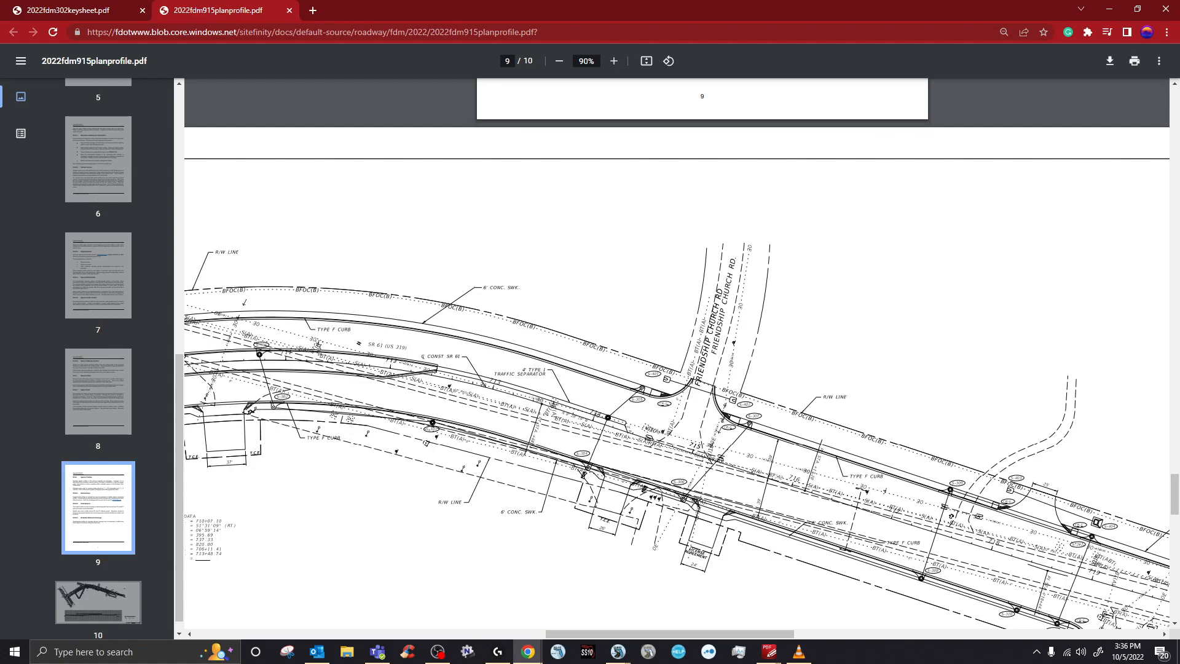
- Read section 915.5, Special Profiles, including the standard scale guidance on page 9, and leave the manual
{"action": "scroll", "coordinate": [678, 353], "scroll_direction": "up", "scroll_amount": 11}
{"action": "left_click_drag", "start_coordinate": [601, 321], "coordinate": [656, 381]}
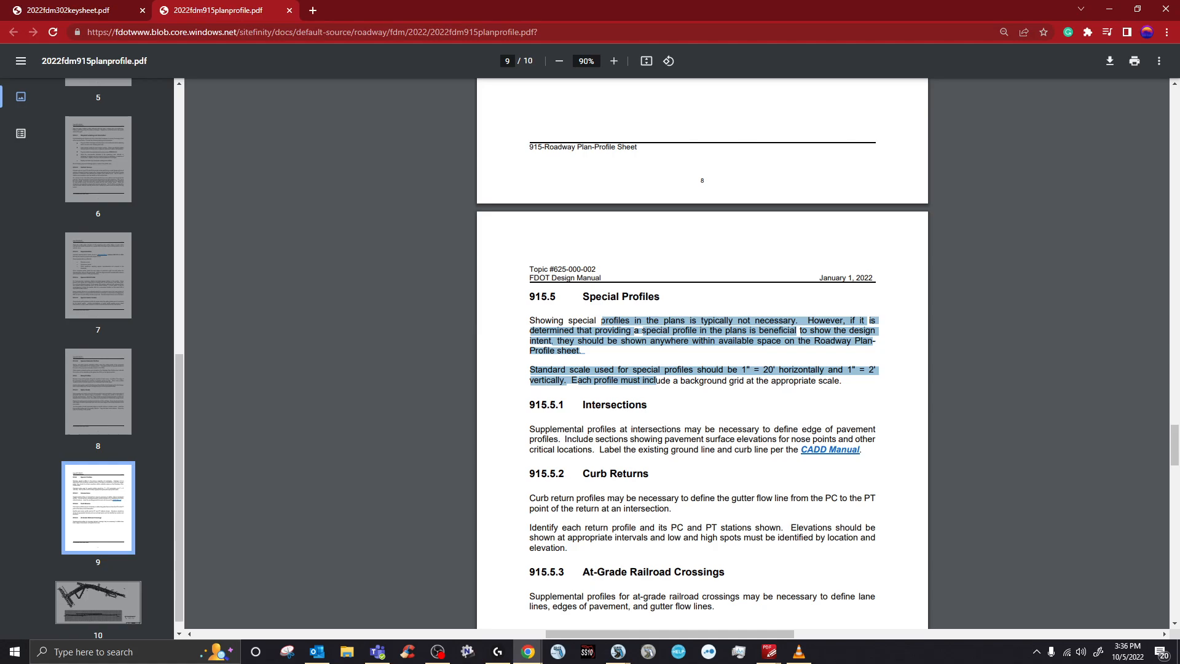
{"action": "left_click", "coordinate": [657, 381]}
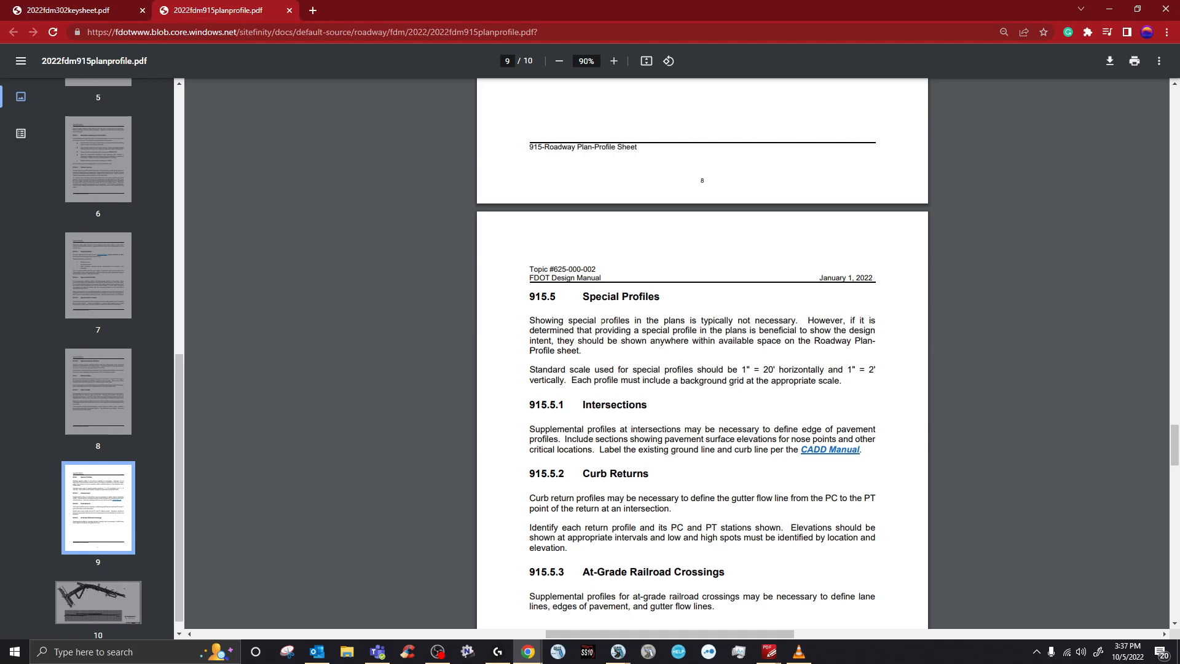
{"action": "key", "text": "alt+Tab"}
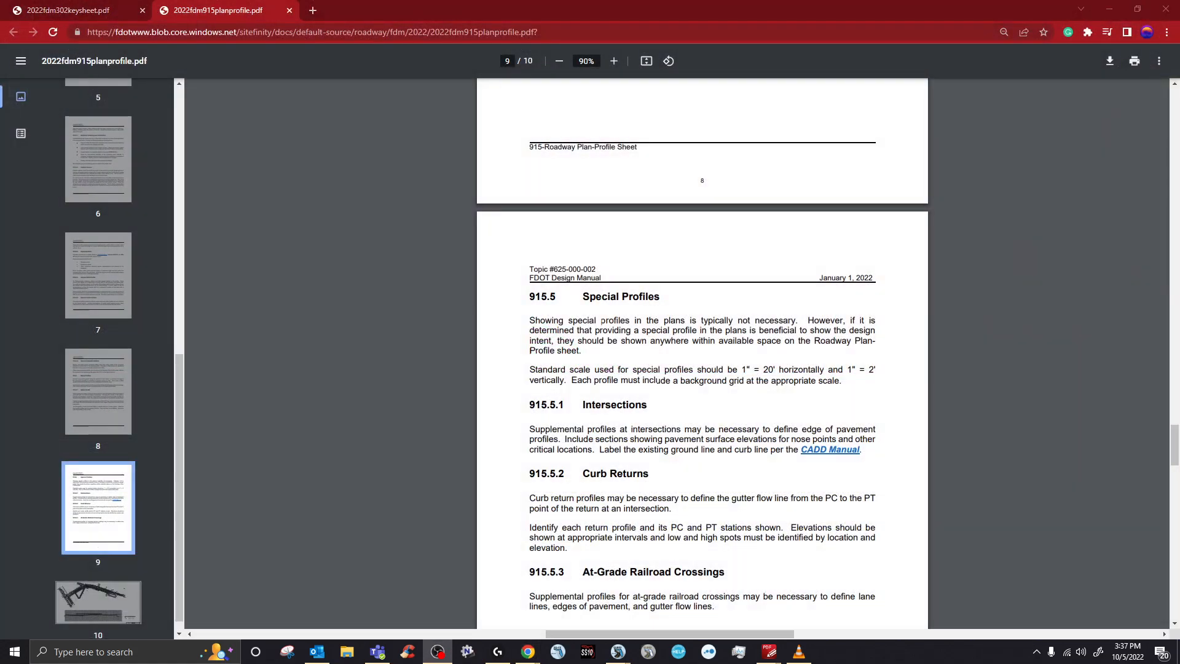